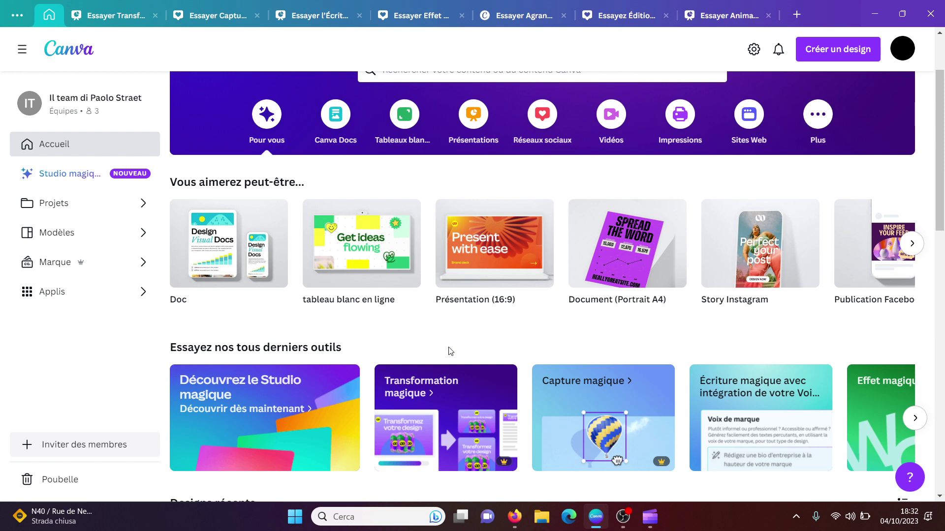
- Transform the "Essayer Transformation magique" presentation into a Doc in the Article de blog format and open the generated Doc
click(106, 16)
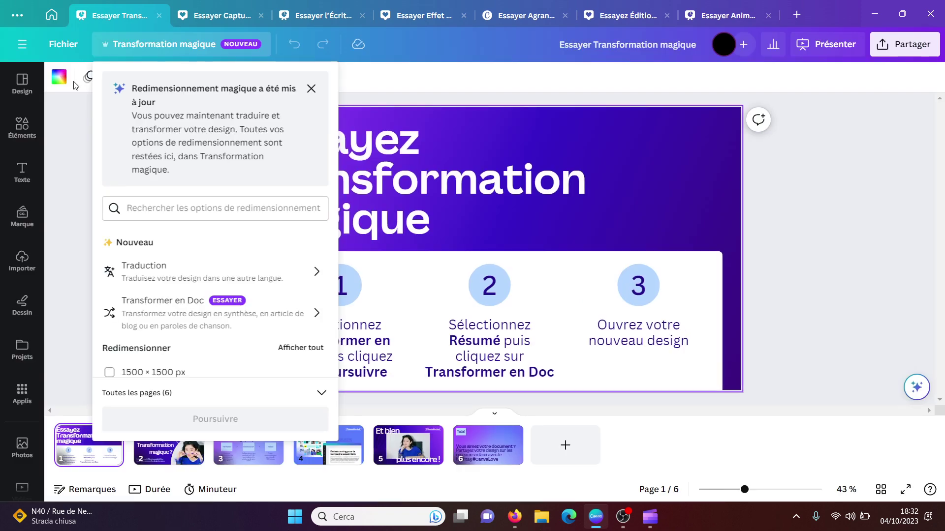
click(66, 150)
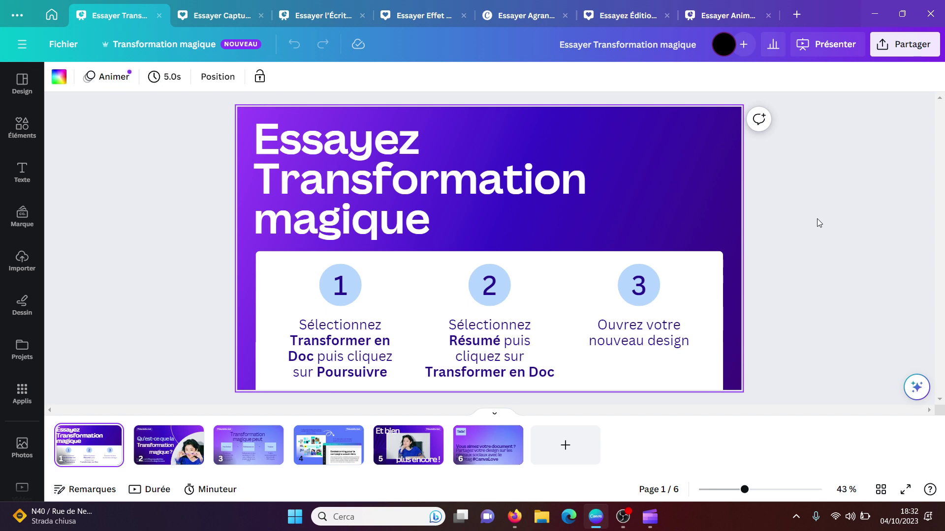
click(133, 49)
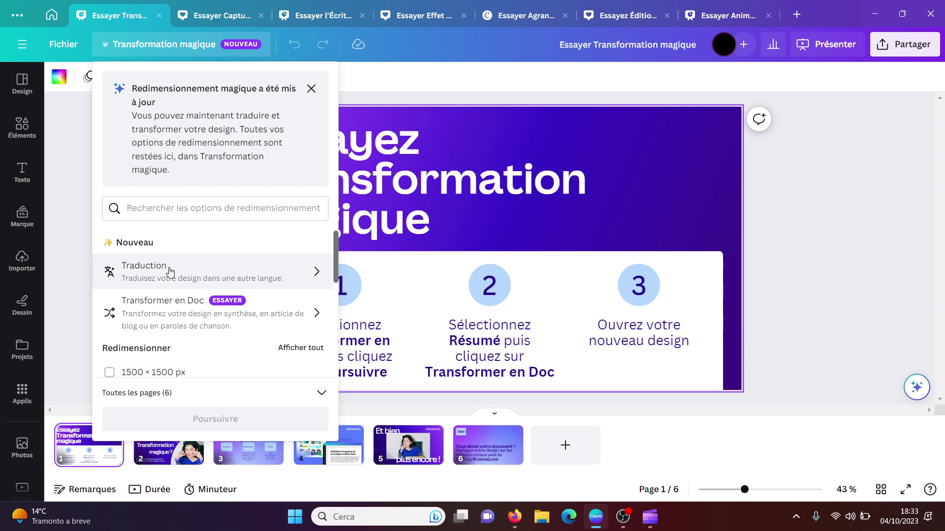
mouse_move(335, 265)
mouse_down()
mouse_move(331, 318)
mouse_move(337, 260)
mouse_up()
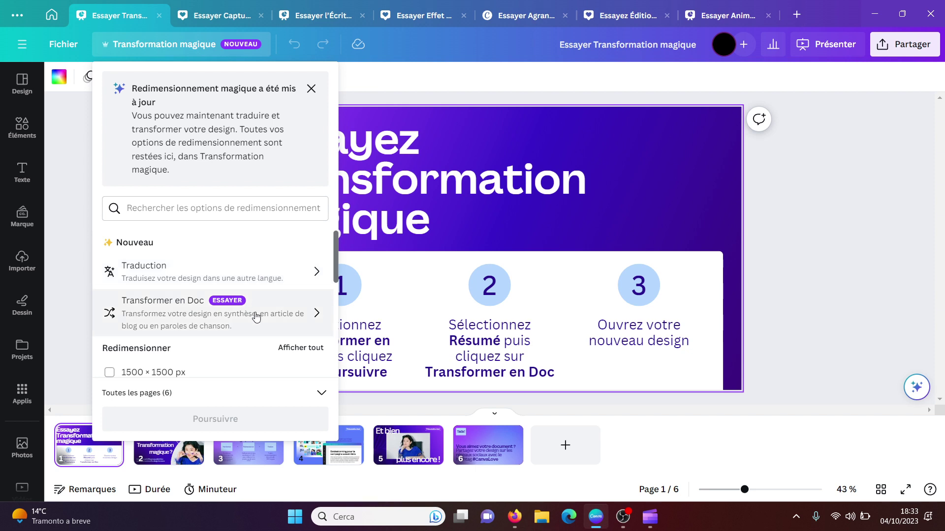
click(217, 308)
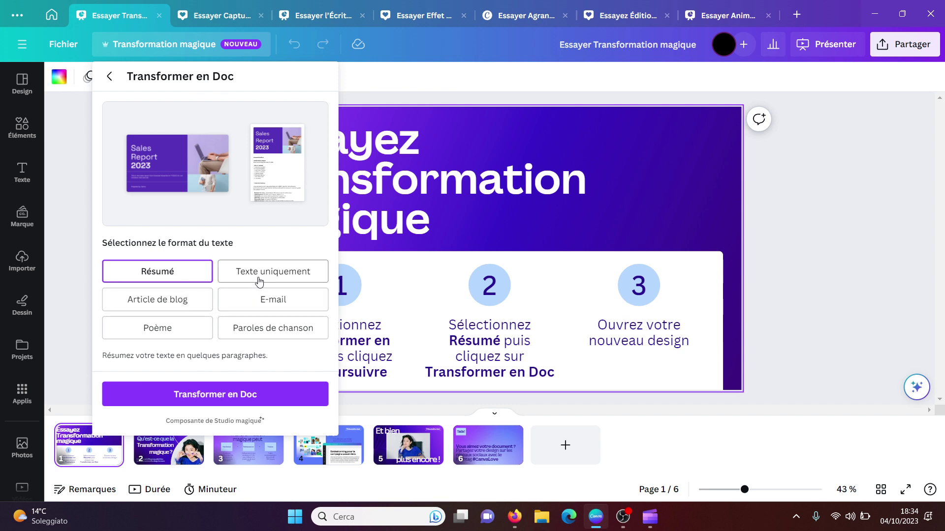
click(172, 303)
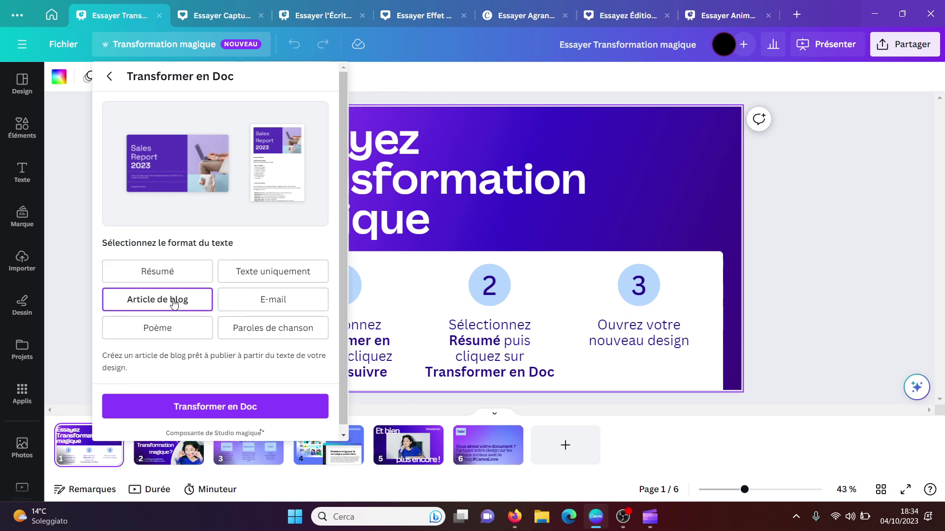
click(206, 410)
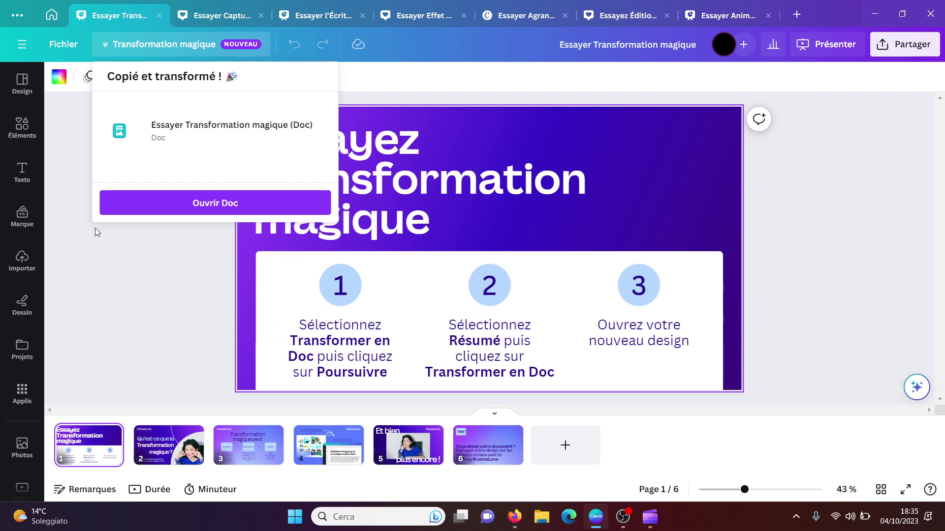
click(175, 209)
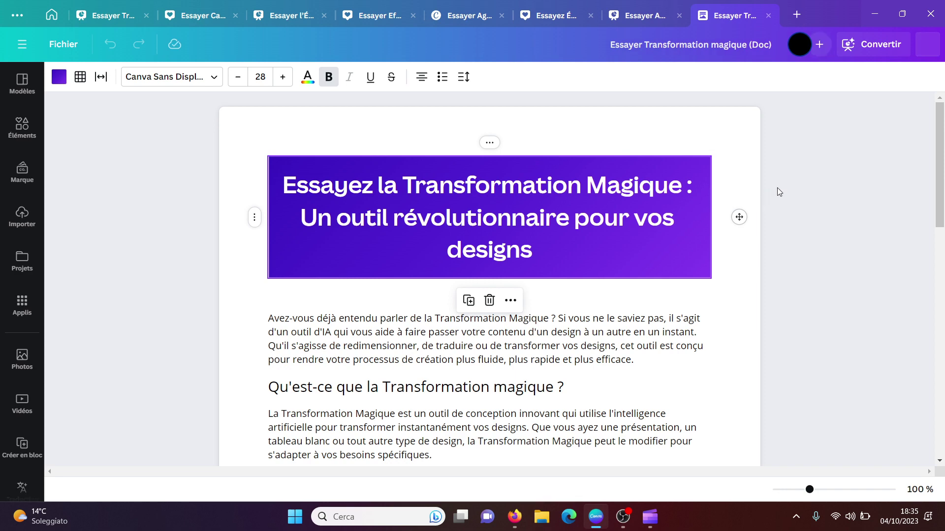
mouse_move(940, 175)
mouse_down()
mouse_move(943, 437)
mouse_move(943, 157)
mouse_up()
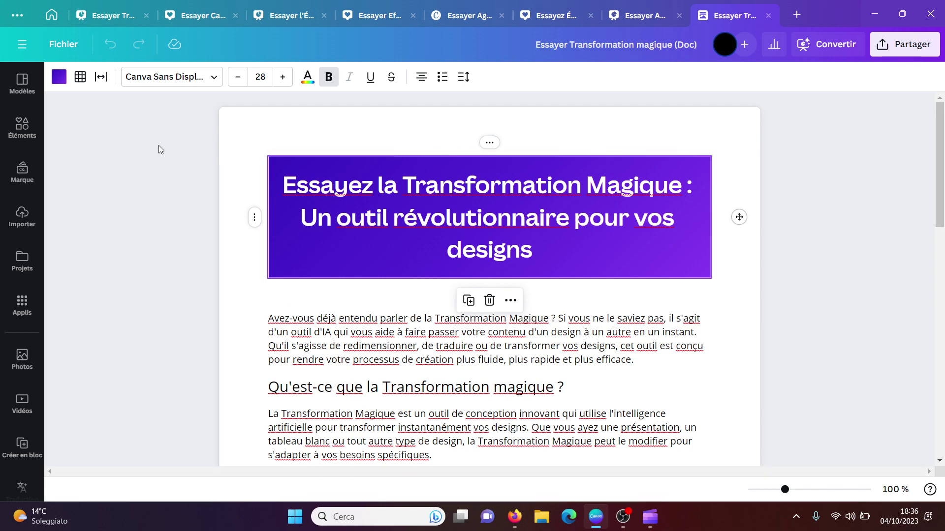
- Return to the original presentation and review its Transformation magique options for translation, Doc conversion and resizing
click(121, 13)
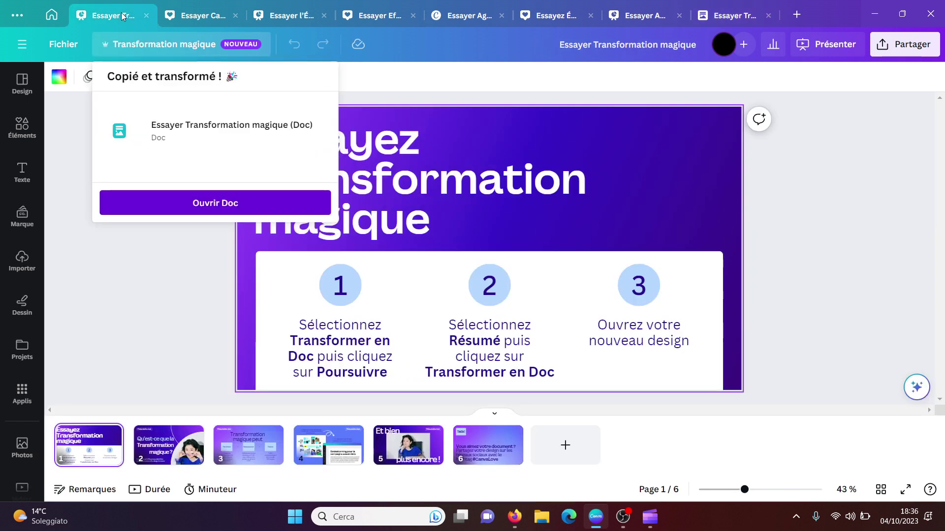
click(177, 262)
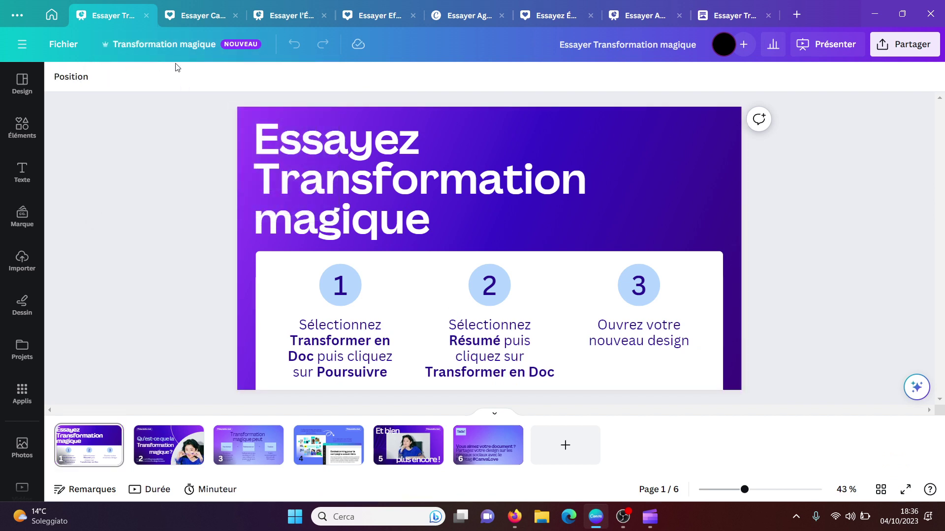
click(174, 47)
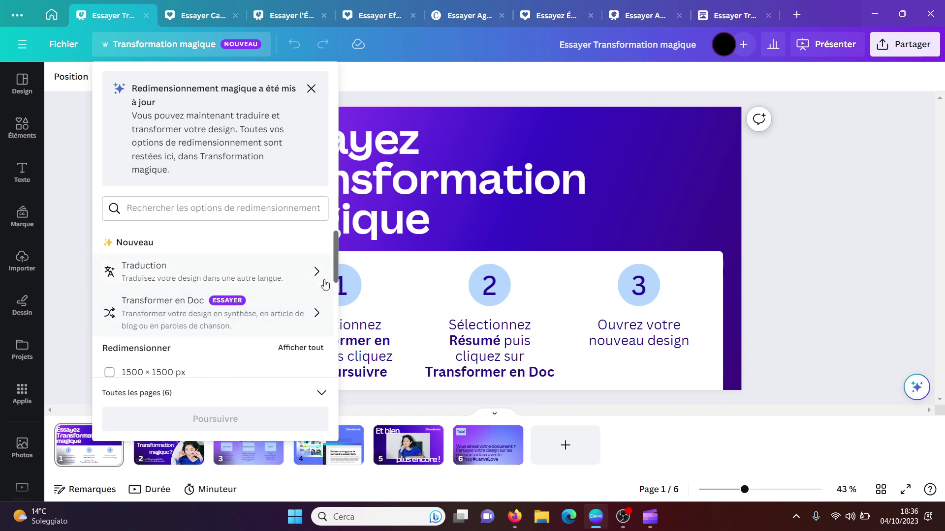
mouse_move(335, 270)
mouse_down()
mouse_move(332, 330)
mouse_move(335, 270)
mouse_up()
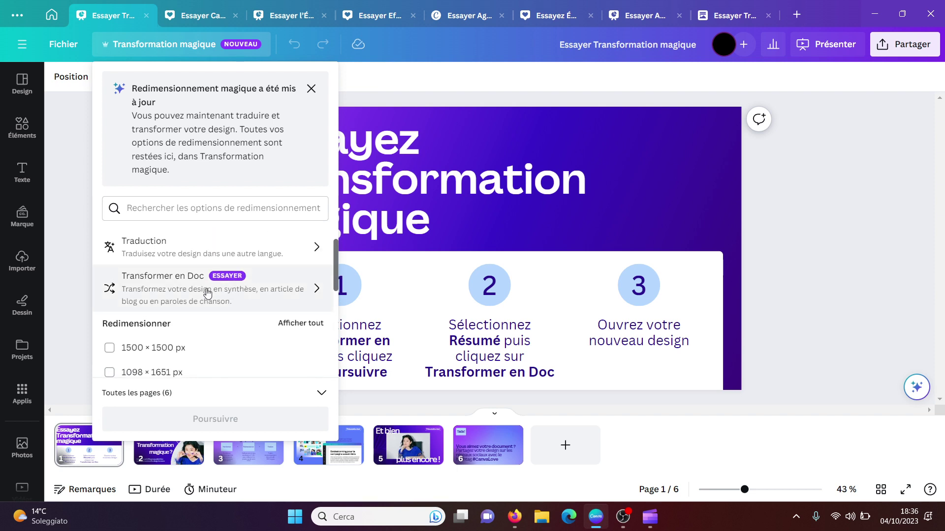
click(72, 262)
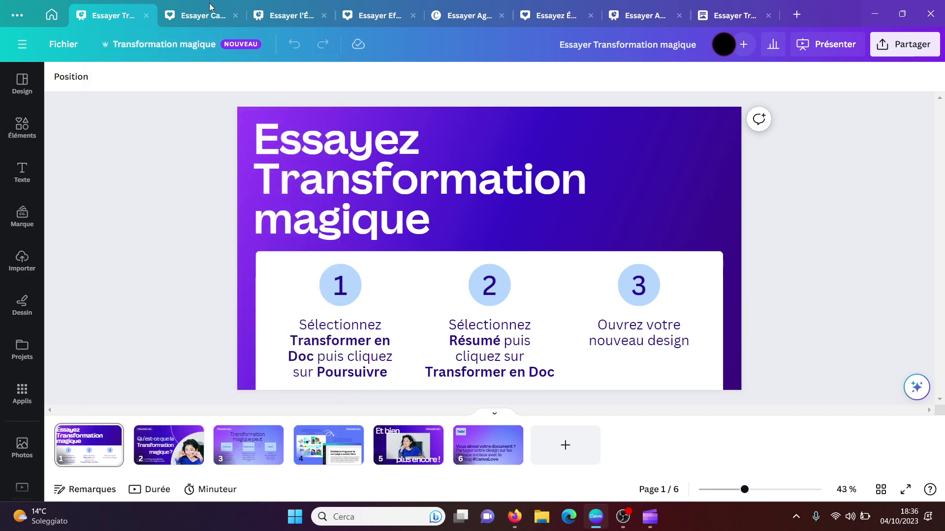
- In the "Essayer Capture magique" design, apply Capture magique to the hot-air balloon photo
click(211, 18)
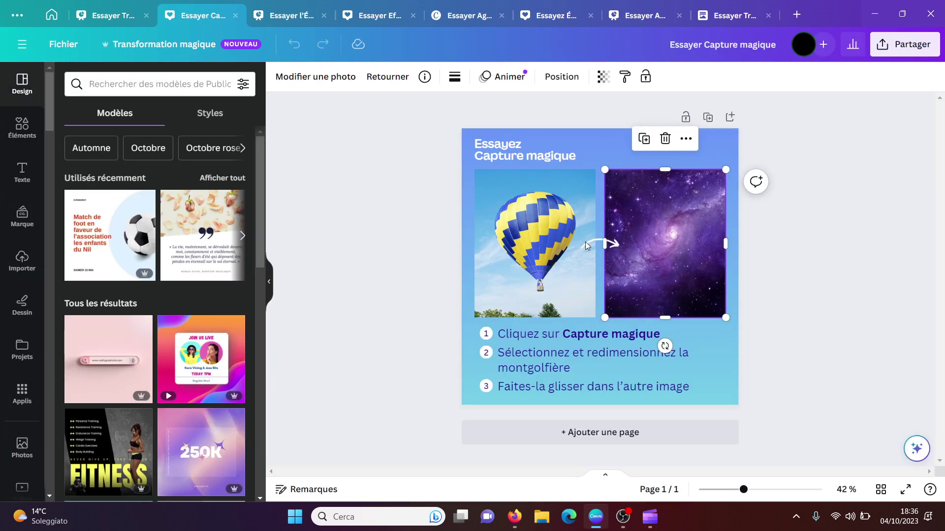
click(525, 248)
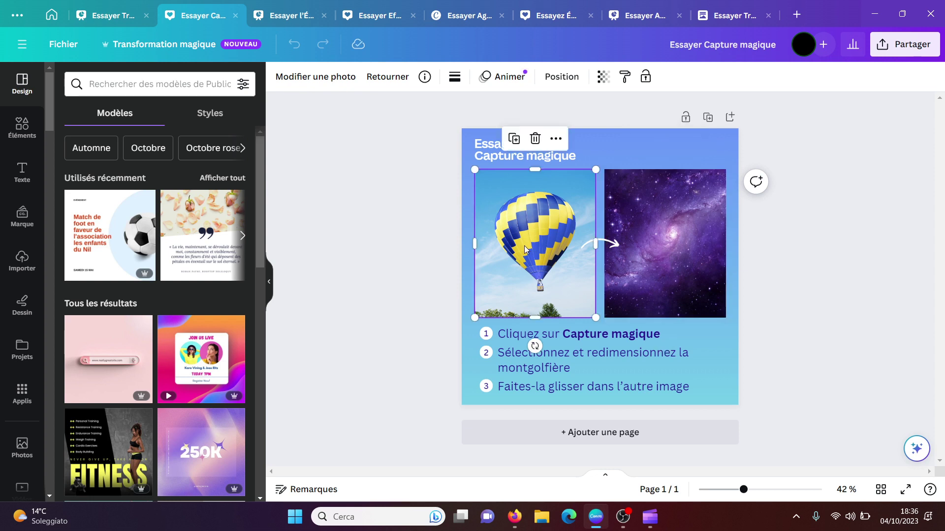
click(327, 77)
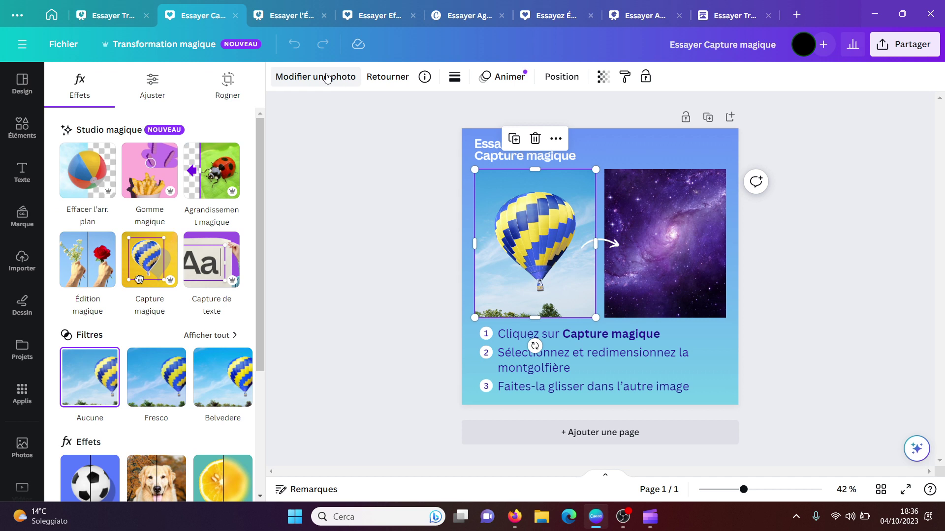
click(148, 270)
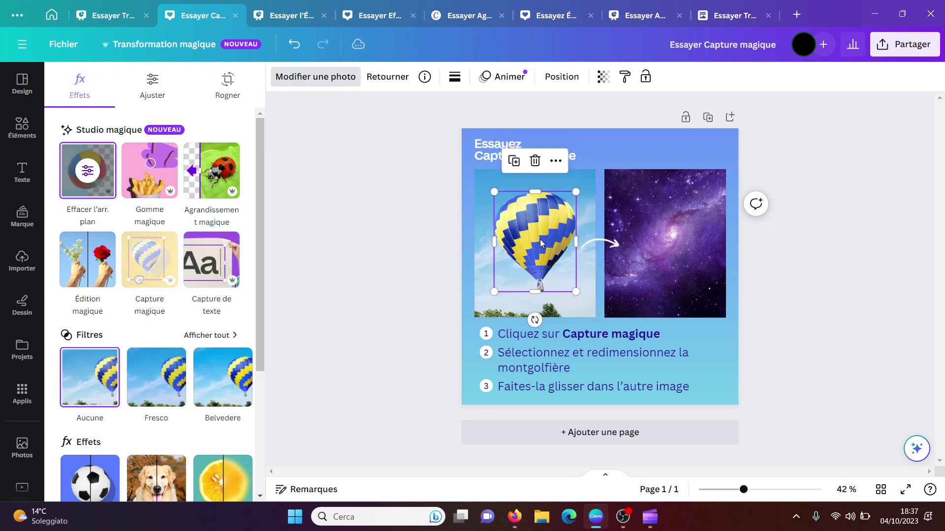
- Enlarge the extracted balloon and move it over the purple galaxy photo
mouse_move(540, 241)
mouse_down()
mouse_move(551, 248)
mouse_move(532, 235)
mouse_up()
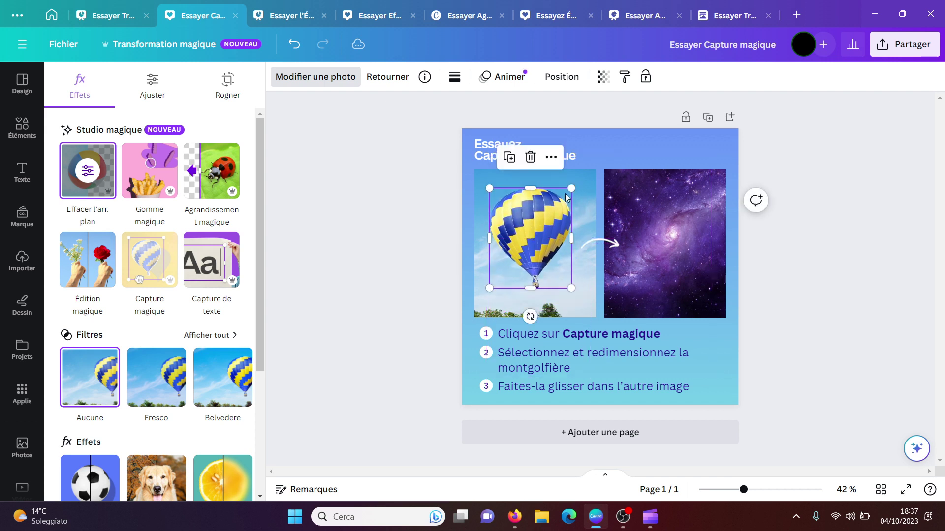
drag(570, 186, 618, 141)
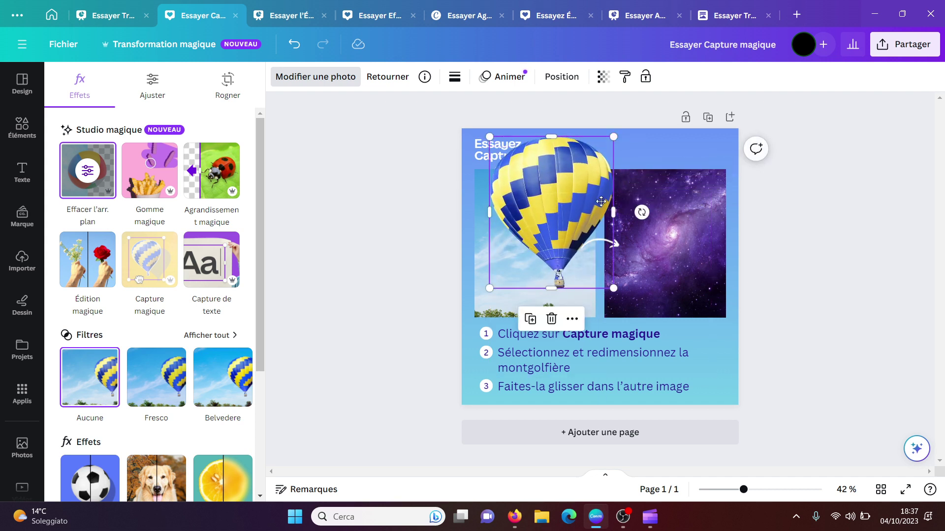
drag(550, 200, 662, 202)
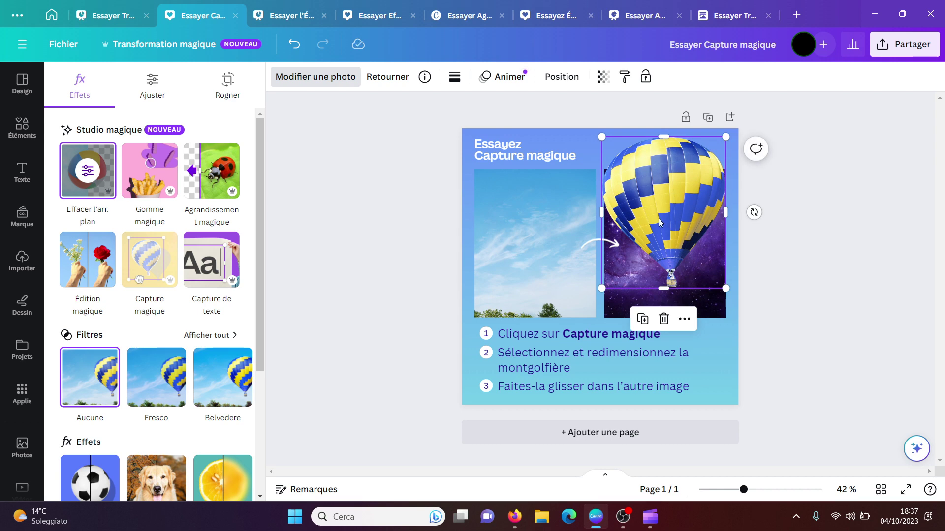
- Delete the extracted balloon and add a blank second page to the design
key(Delete)
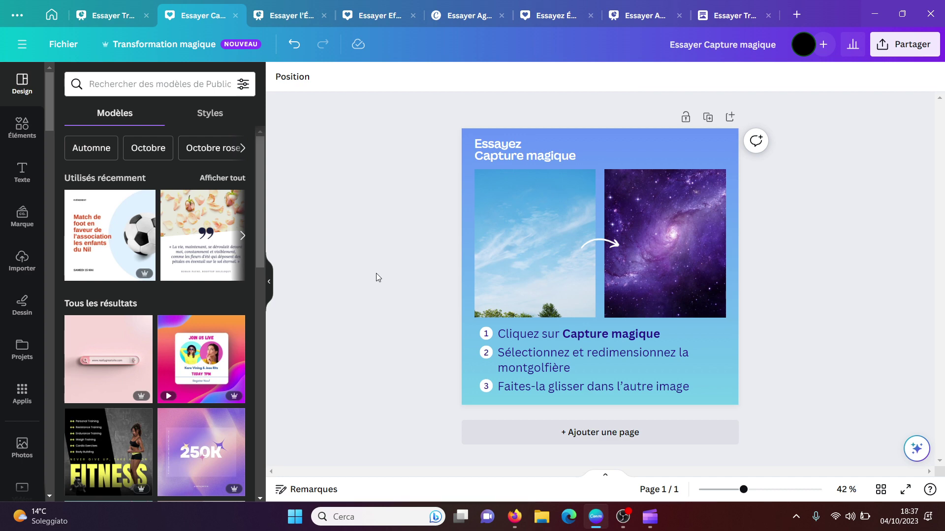
click(619, 431)
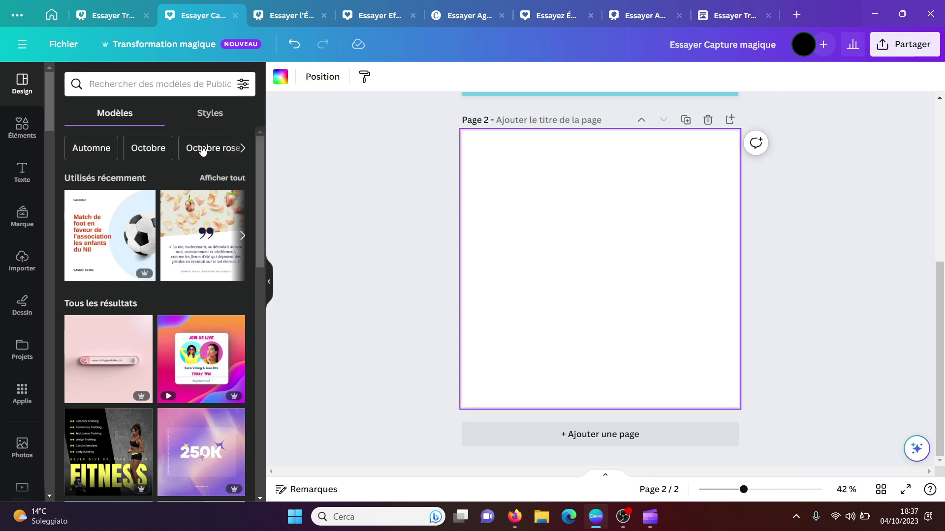
- Search the elements for "famille" and insert the photo of the couple carrying a child against a blue sky
click(21, 131)
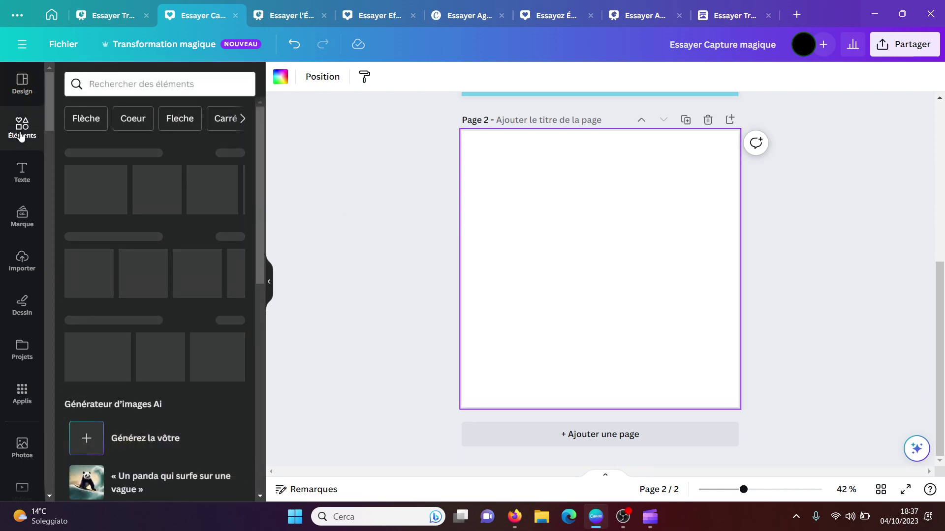
click(121, 85)
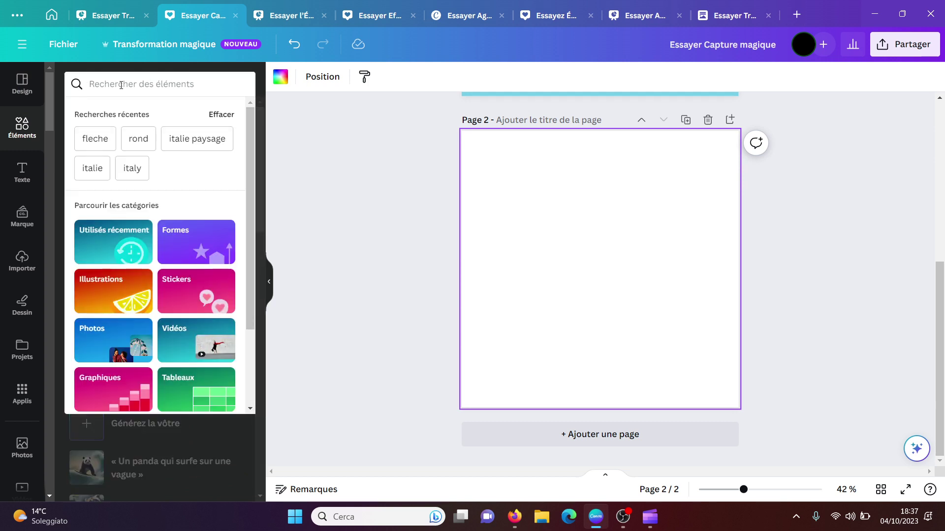
text(famille)
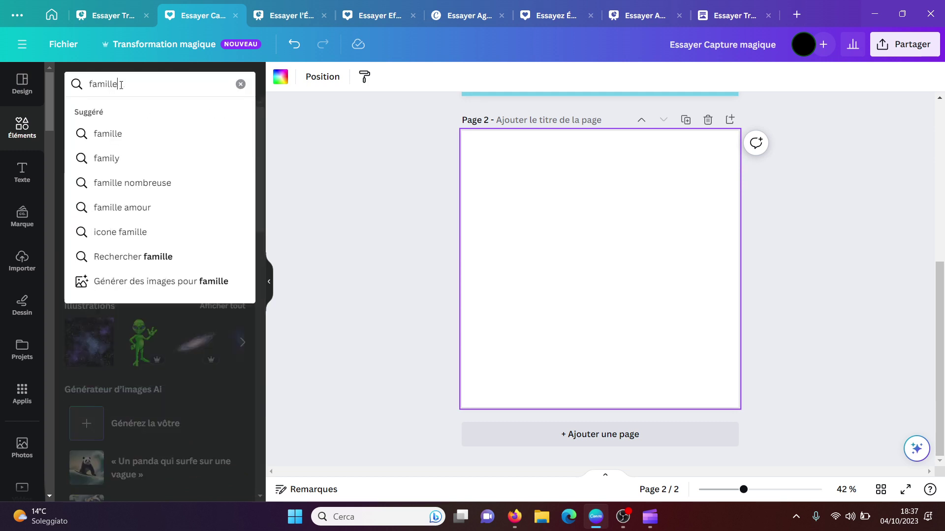
key(Return)
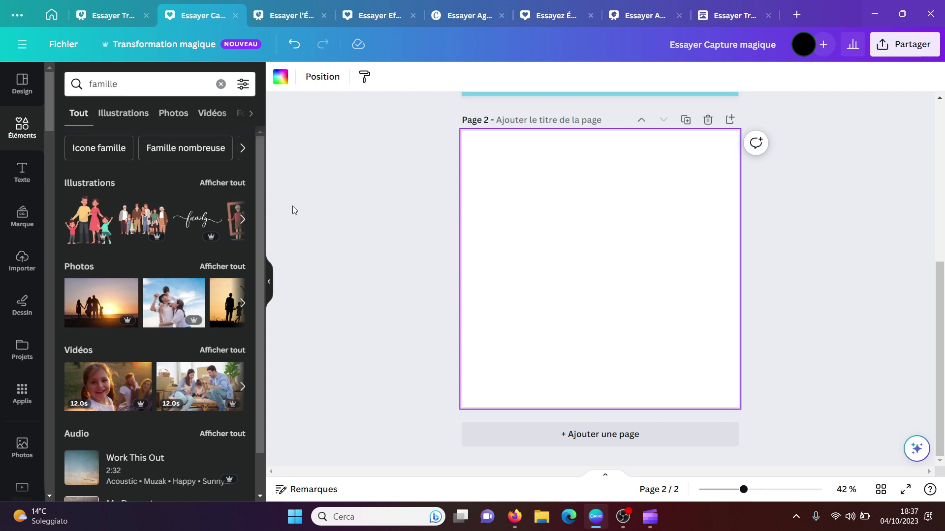
click(168, 301)
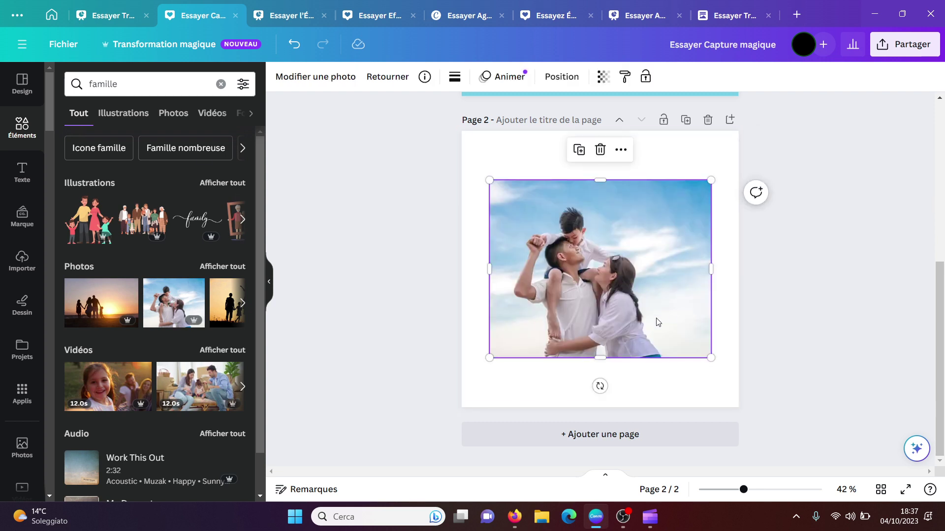
- Enlarge the family photo to the full width of page 2, aligned with the page's bottom edge
drag(628, 314, 650, 360)
drag(515, 232, 440, 213)
click(852, 271)
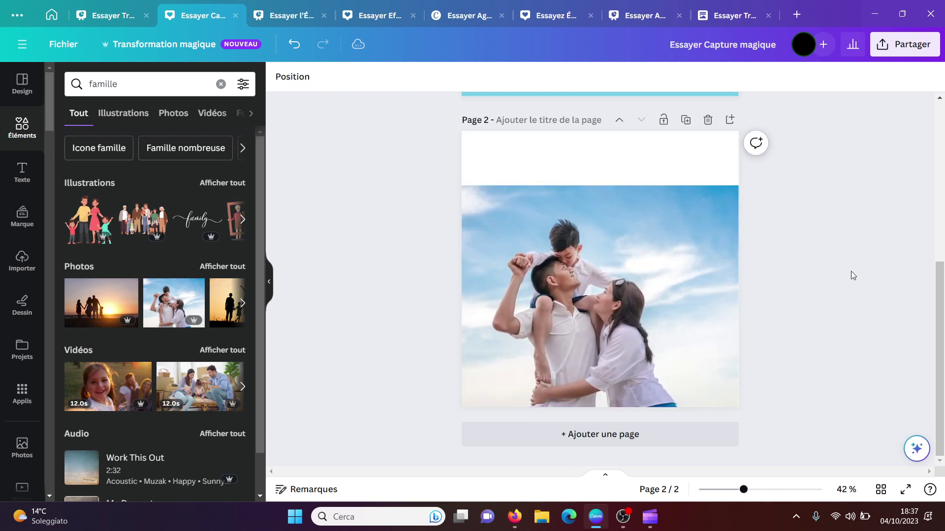
- Apply Capture magique to the family photo to separate the people from the sky background
click(612, 282)
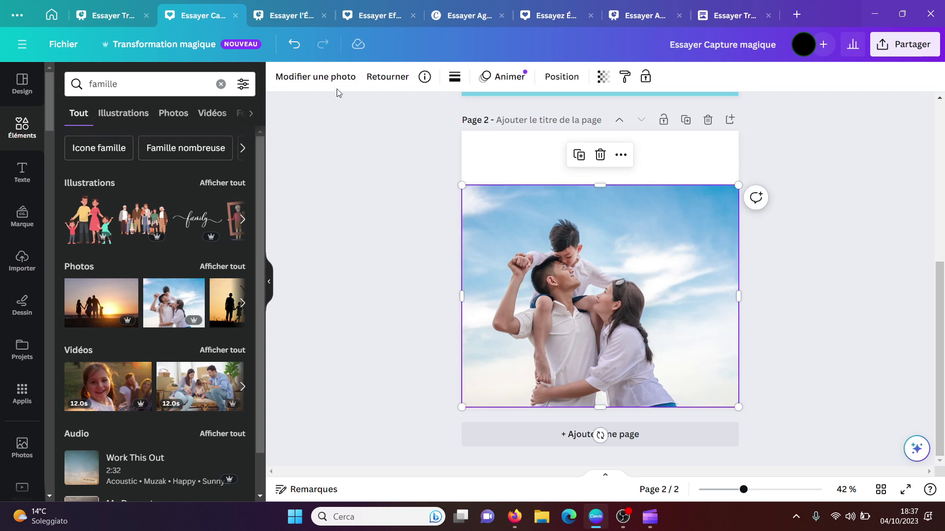
click(329, 79)
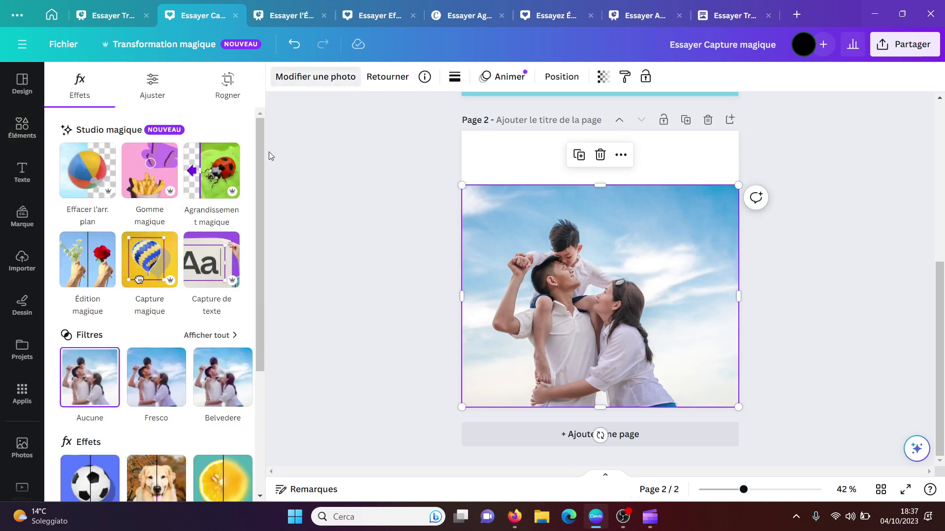
click(158, 264)
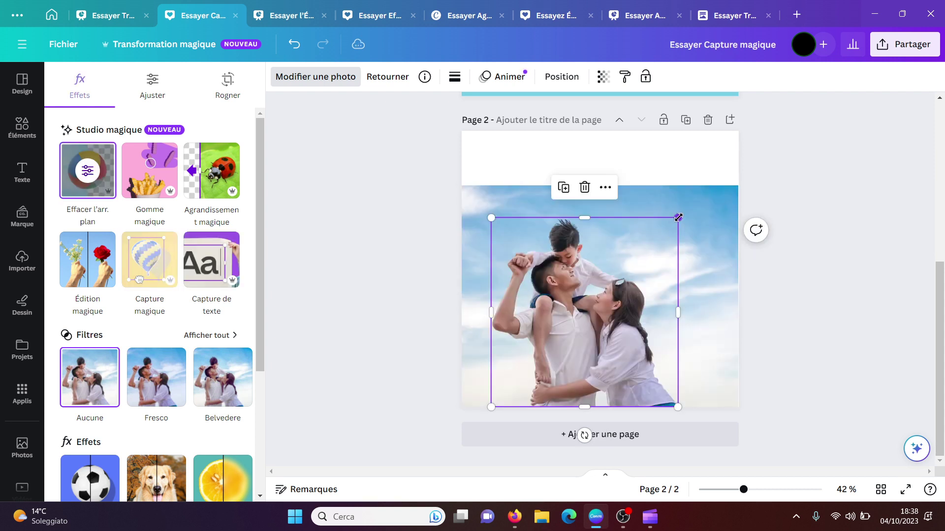
- Enlarge the extracted family above the photo's upper edge and center it horizontally on the page
drag(678, 217, 720, 129)
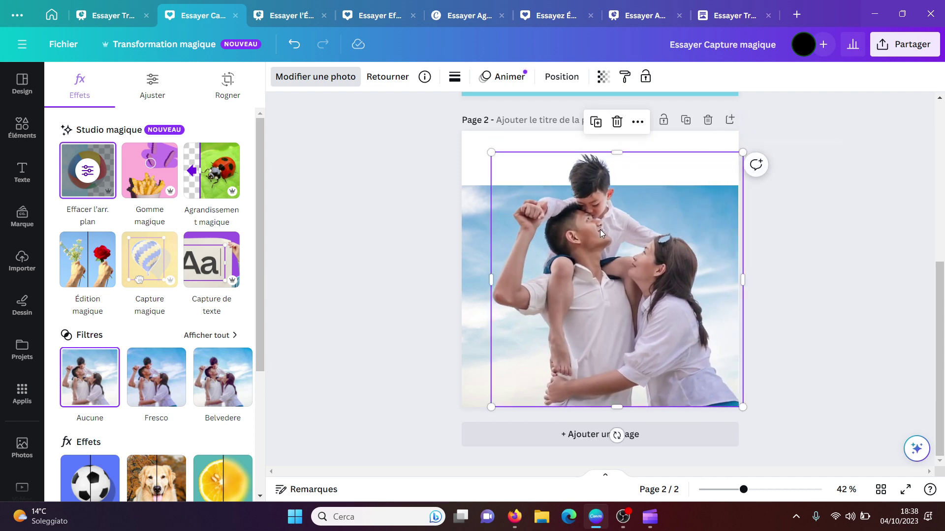
drag(600, 229, 583, 229)
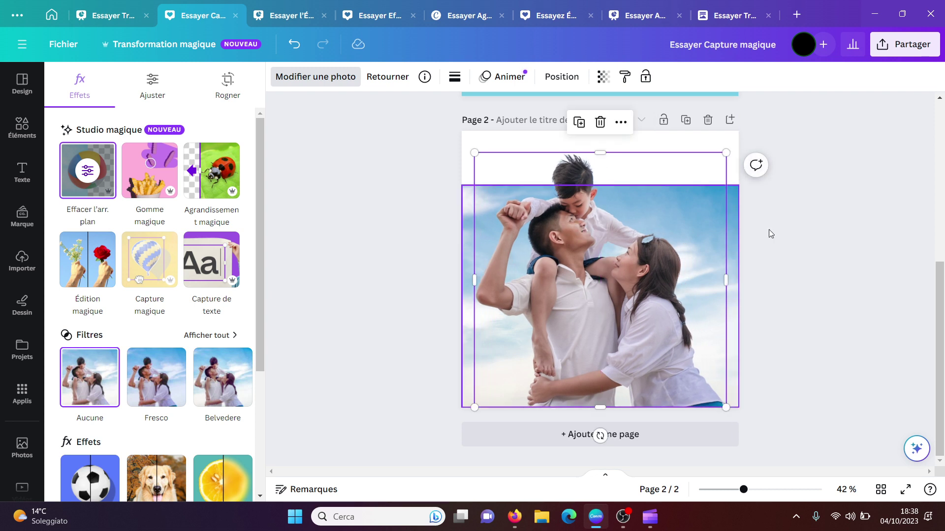
key(Escape)
key(Escape)
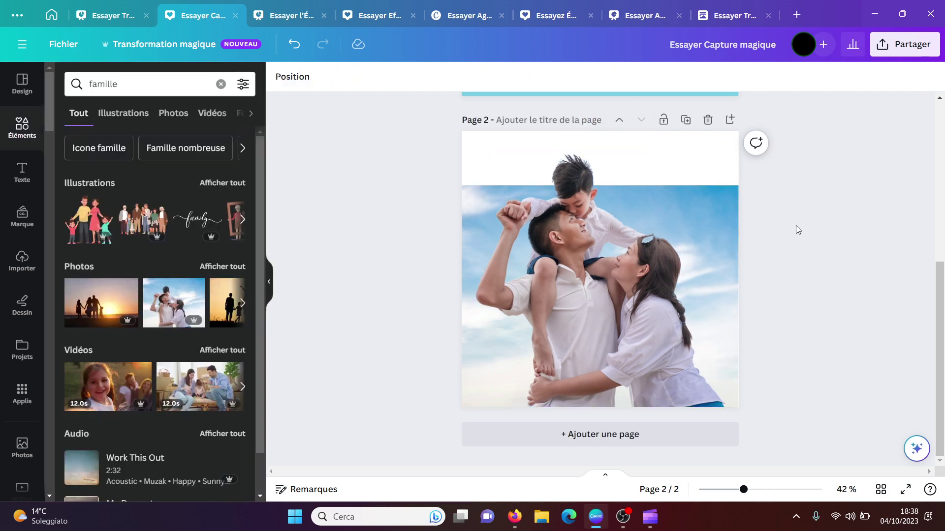
- Set the page 2 background to the pale grey-blue from the photo's color palette, after trying the dark brown one
click(464, 152)
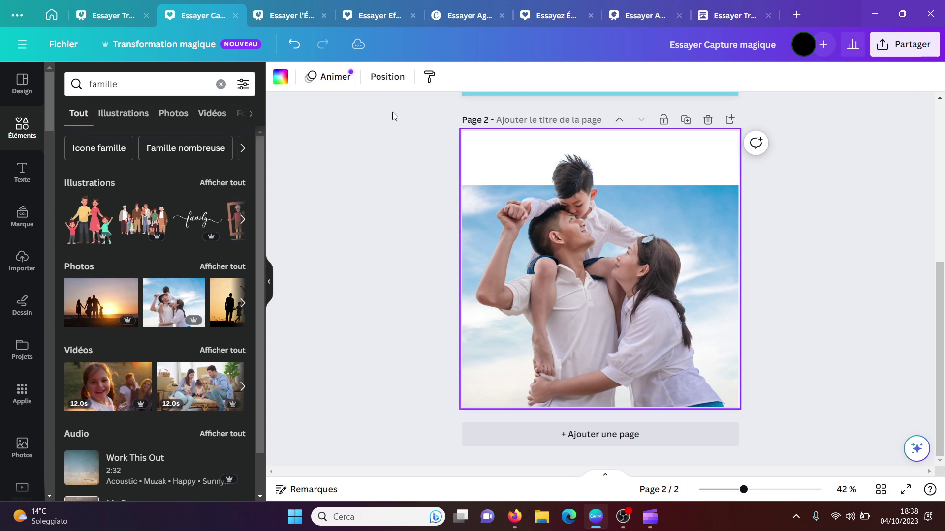
click(281, 77)
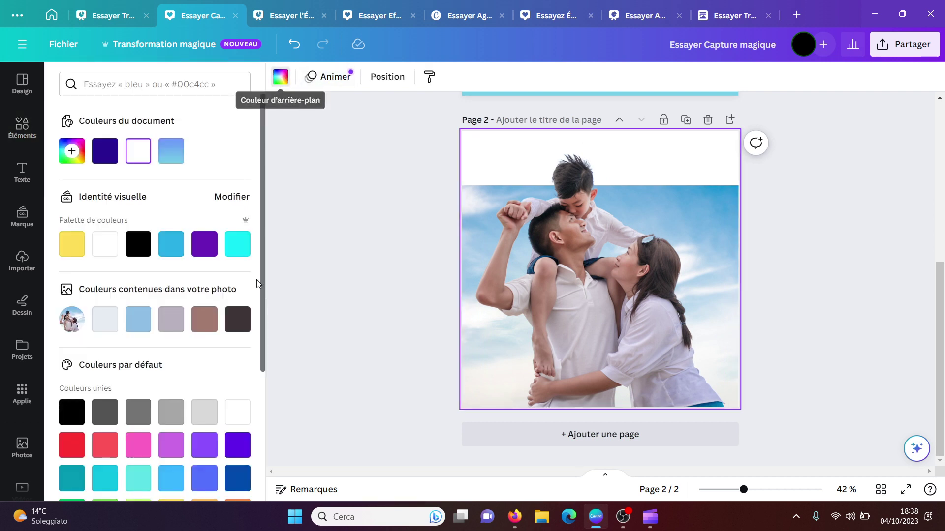
click(240, 321)
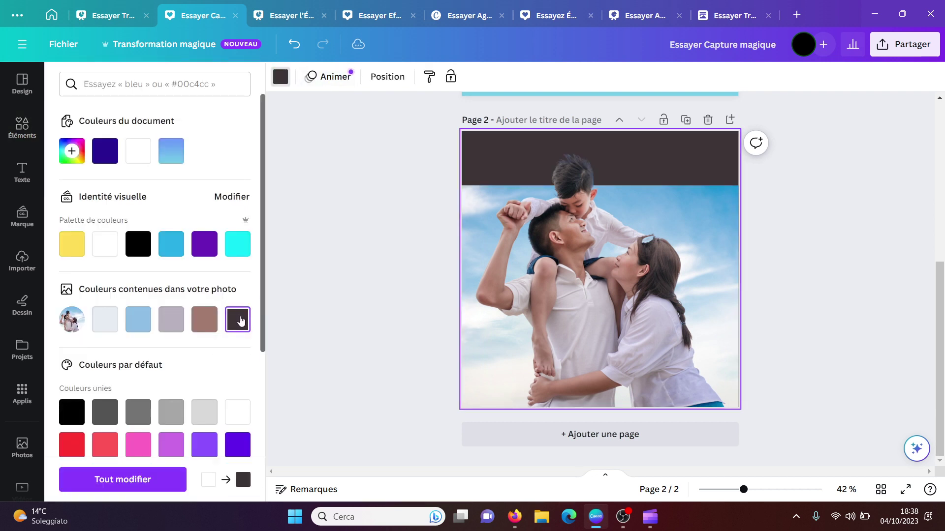
click(104, 323)
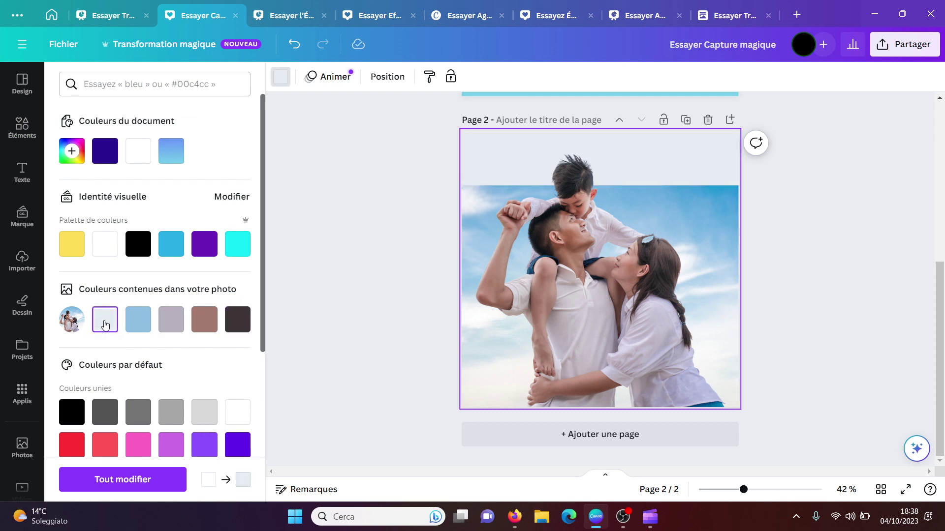
click(334, 264)
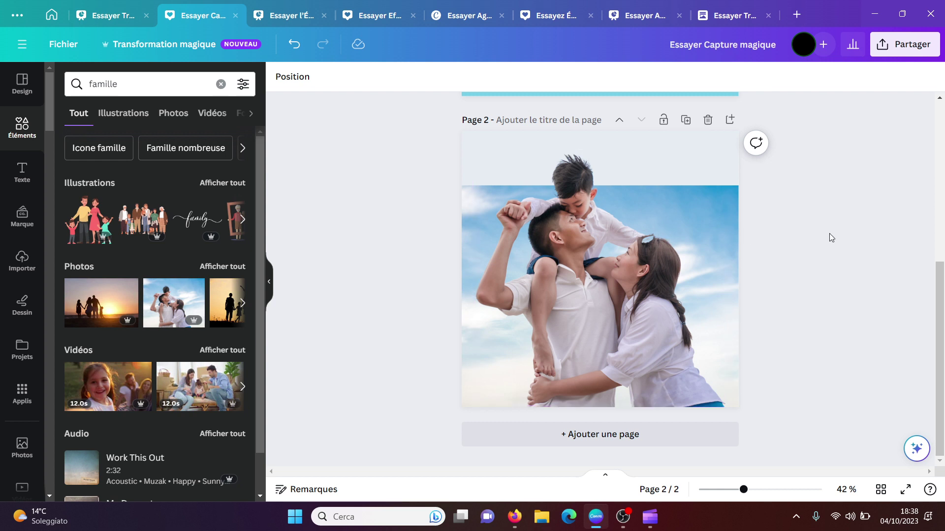
- Clear page 2 by deleting the extracted family and the sky photo behind it
click(608, 292)
mouse_move(601, 291)
mouse_down()
mouse_move(588, 291)
mouse_move(601, 291)
mouse_up()
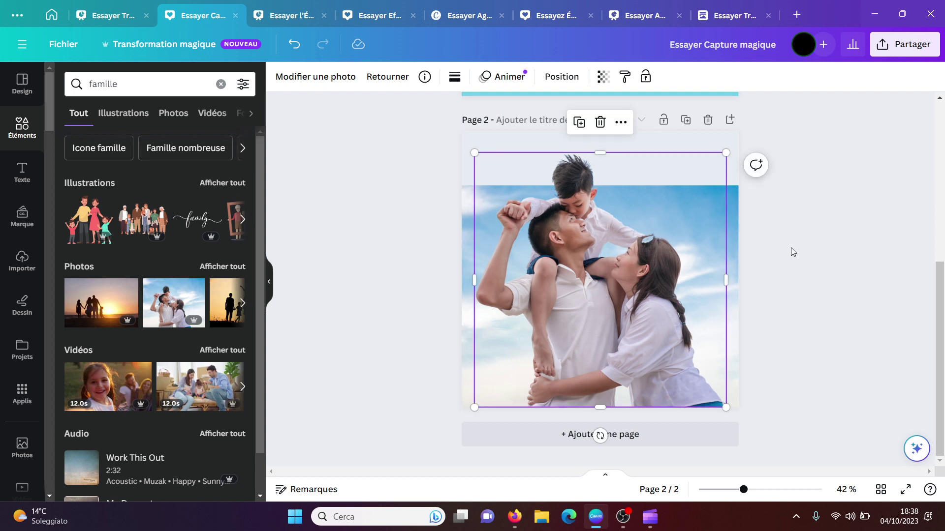
key(Delete)
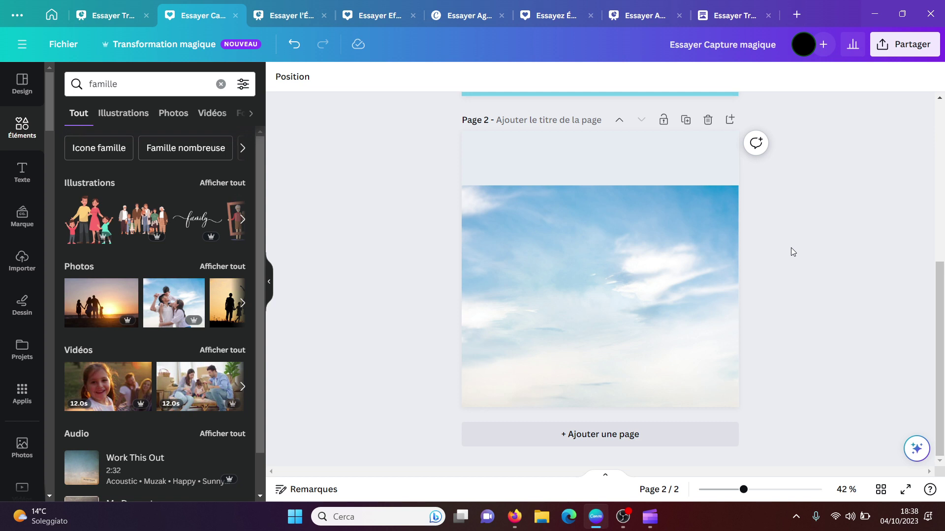
click(166, 310)
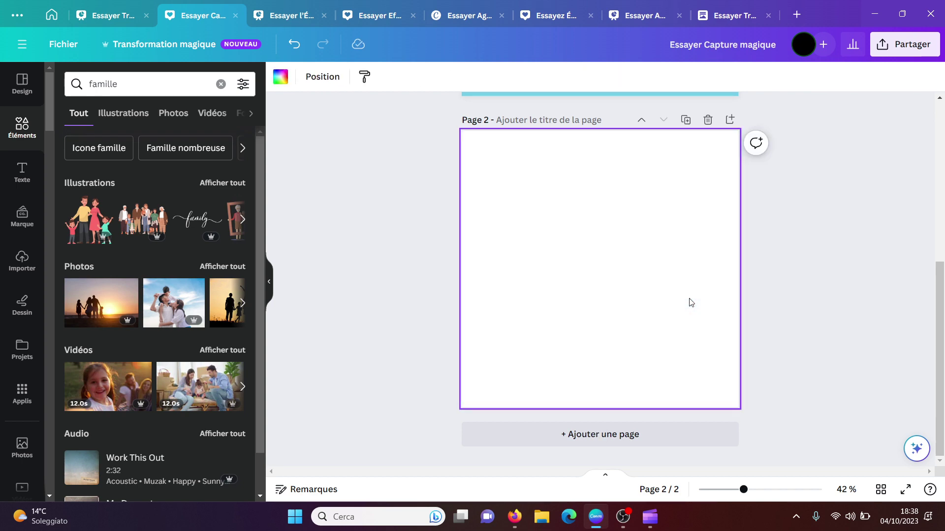
- Open the Essayer l'Écriture magique design and apply Correction des fautes to the paragraph about positive company culture on slide 1
click(282, 11)
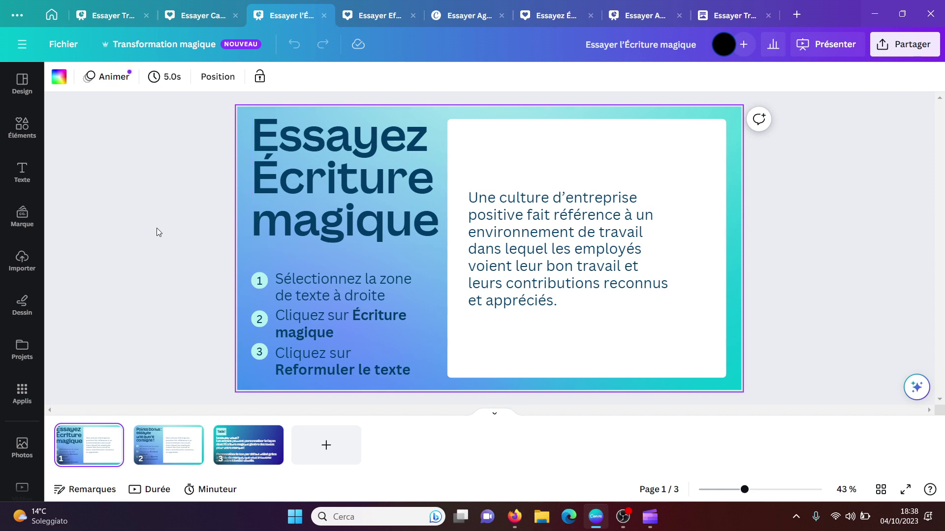
click(578, 247)
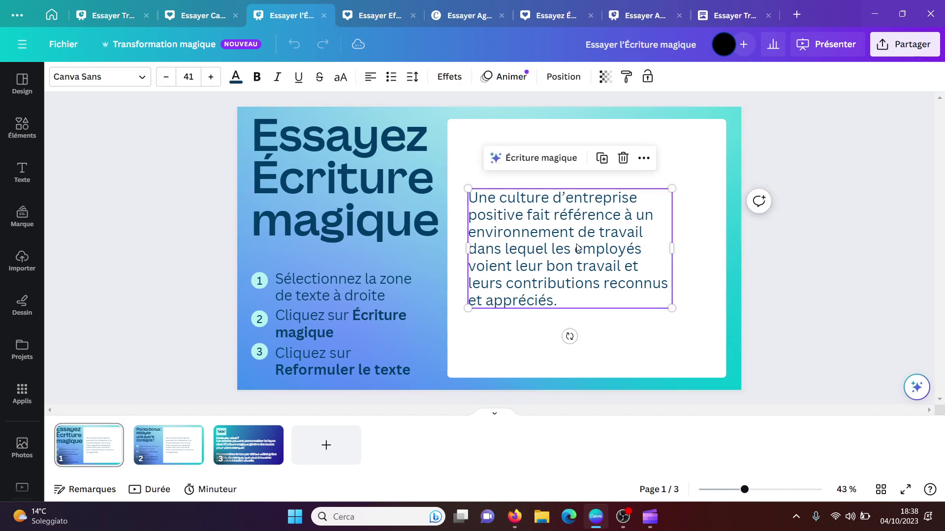
click(546, 160)
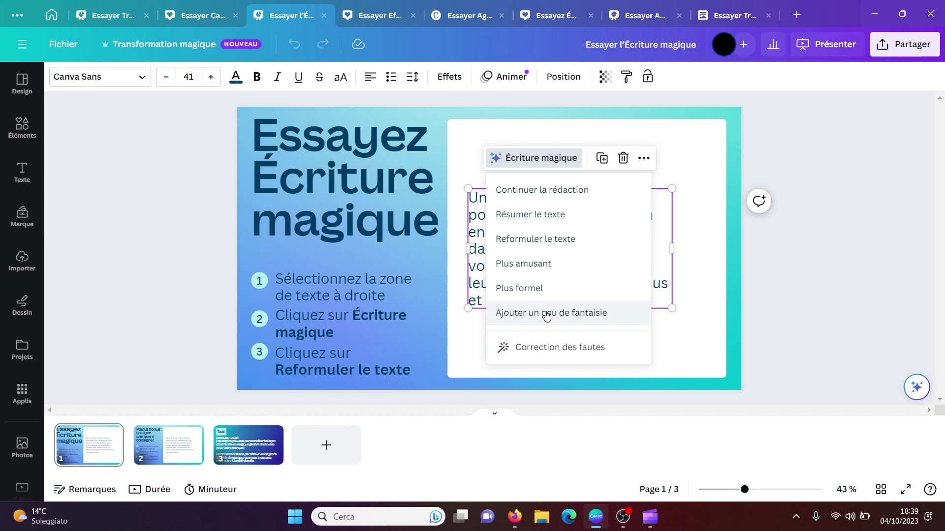
click(544, 346)
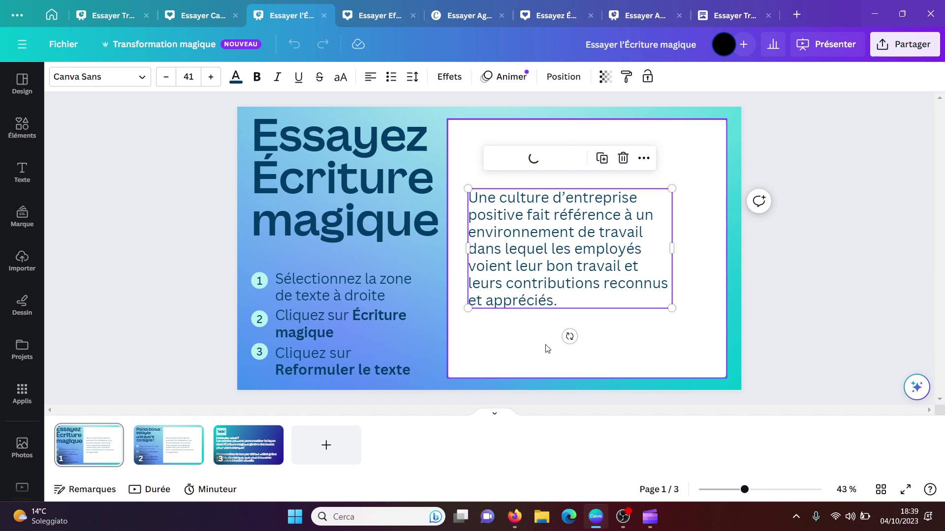
click(806, 266)
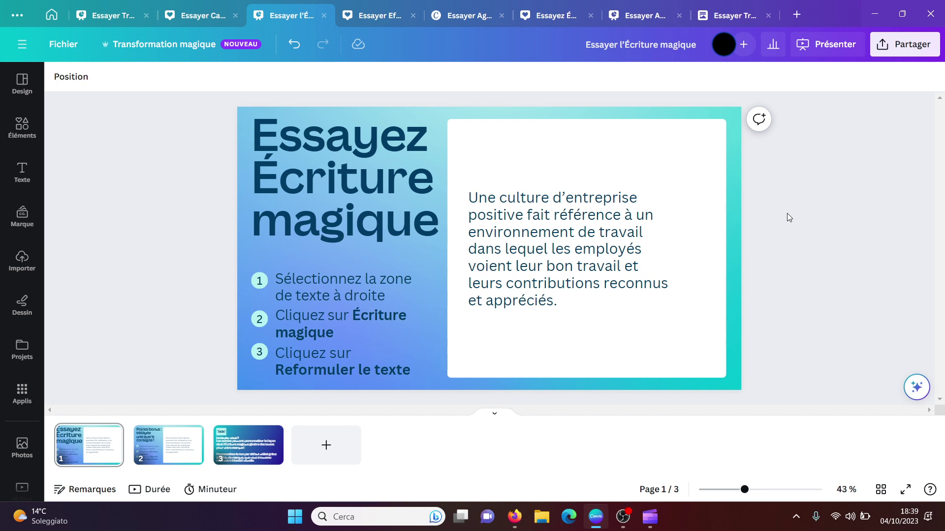
- Open the Essayer Effet magique design and generate Effet magique variants of the white star with the Ballons example
click(383, 18)
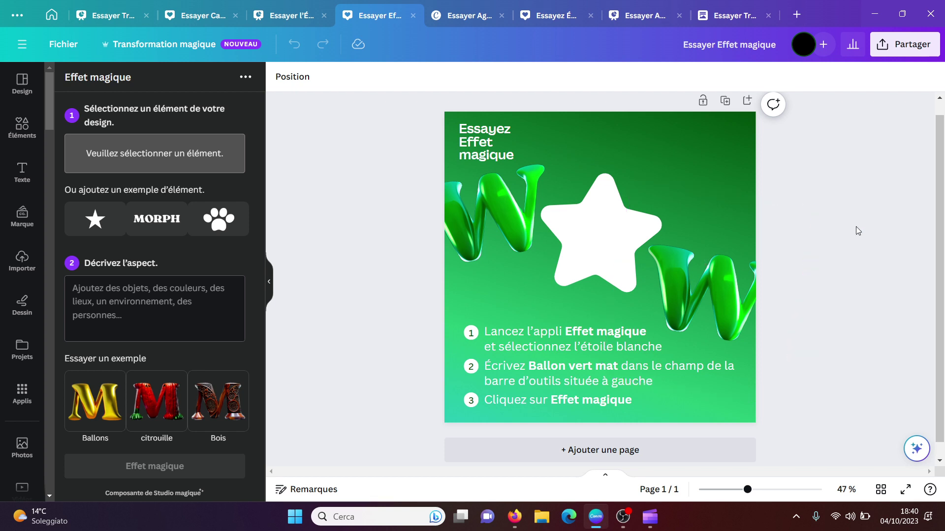
click(595, 244)
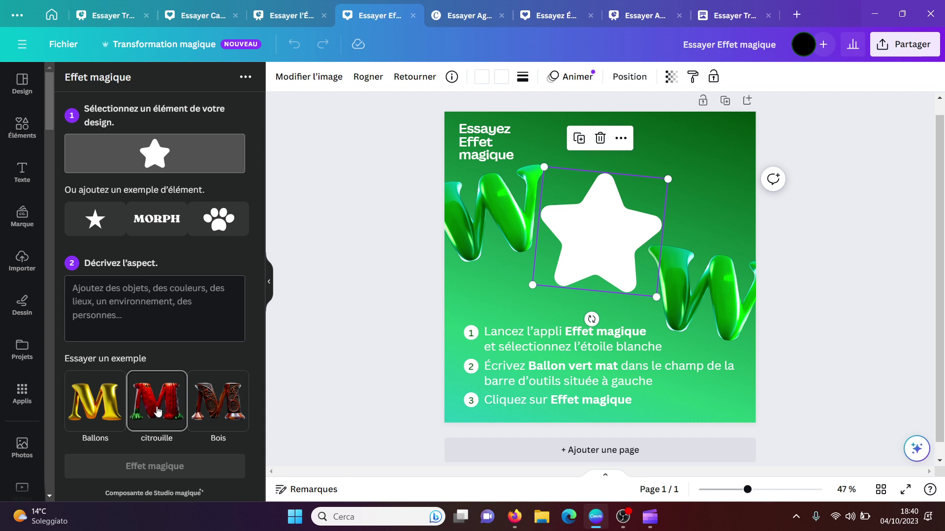
click(87, 406)
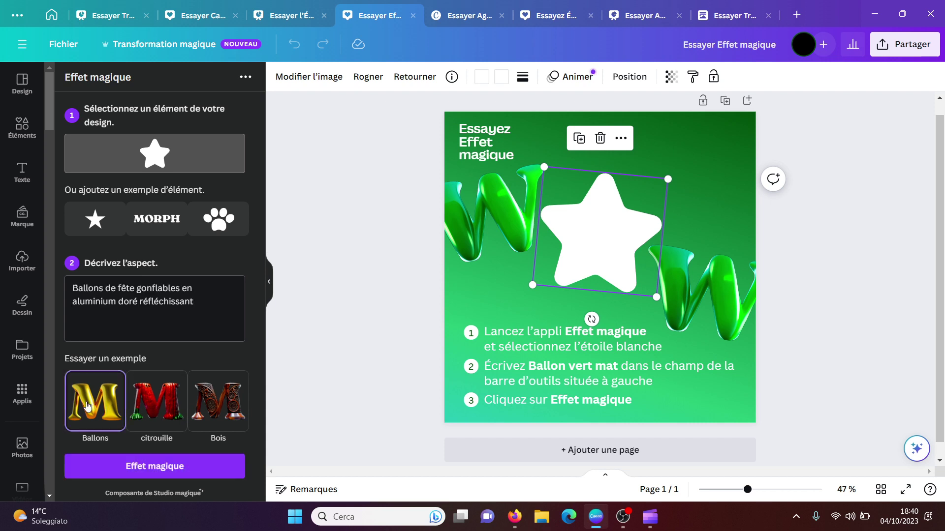
click(104, 466)
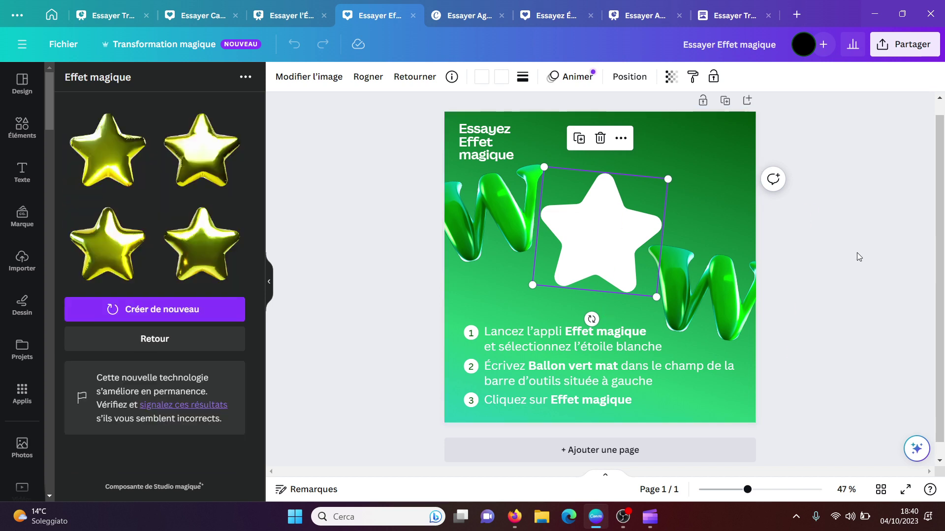
- Insert the third golden balloon star, move it between the two green W shapes, and delete the original white star
click(126, 253)
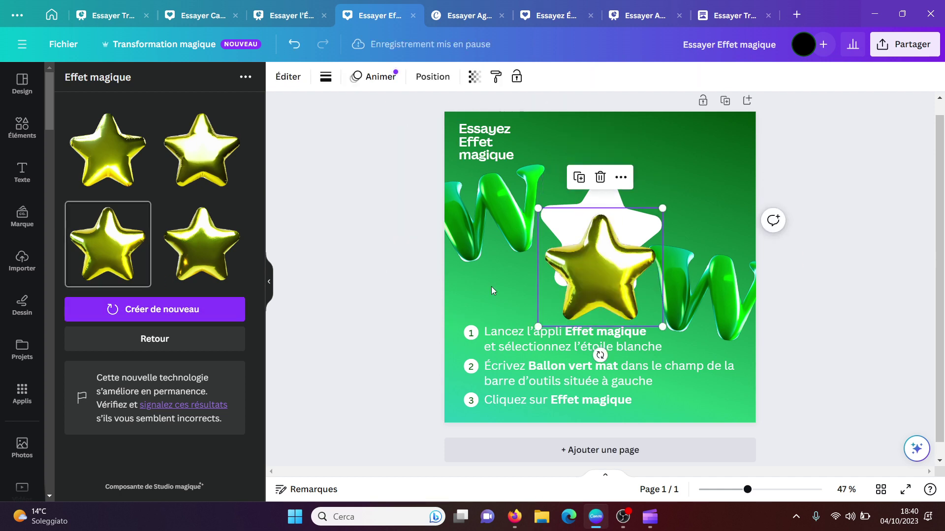
drag(589, 287, 628, 229)
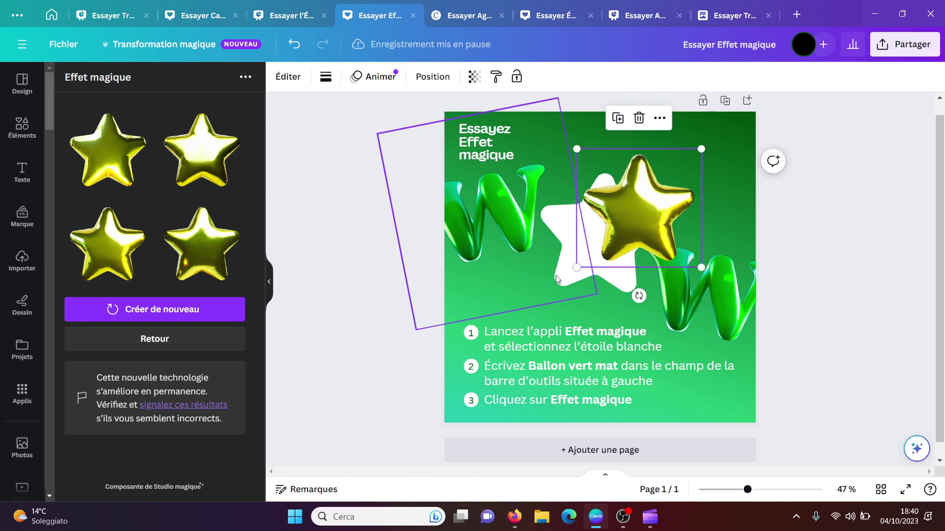
click(612, 281)
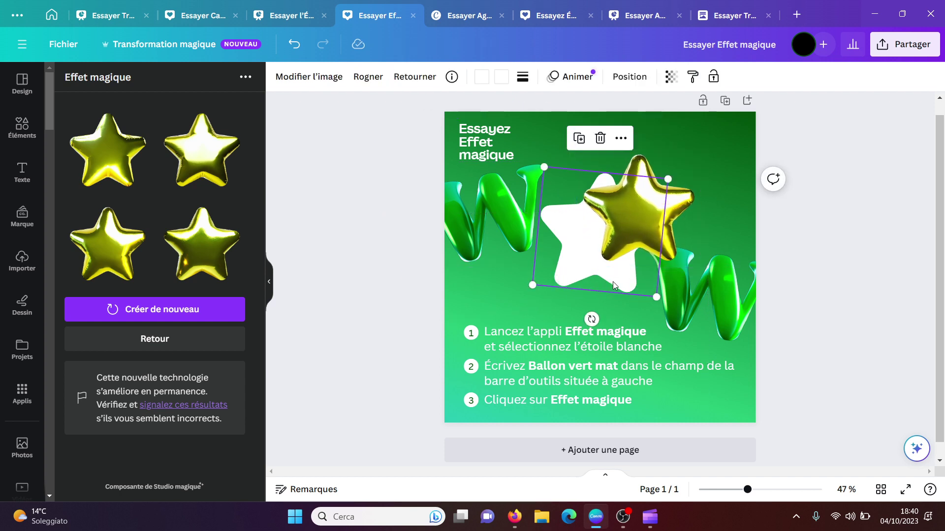
key(Delete)
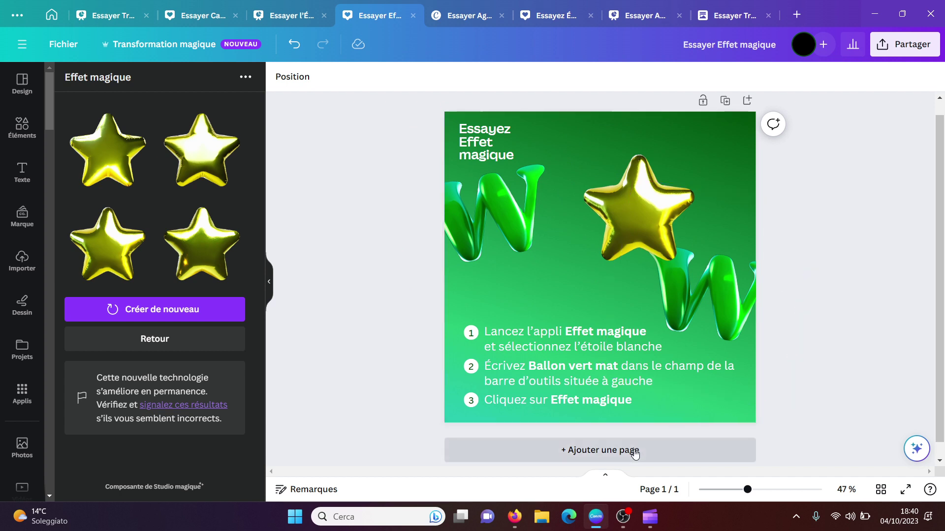
- Add a second page to the design and insert a plain square shape on it
click(635, 452)
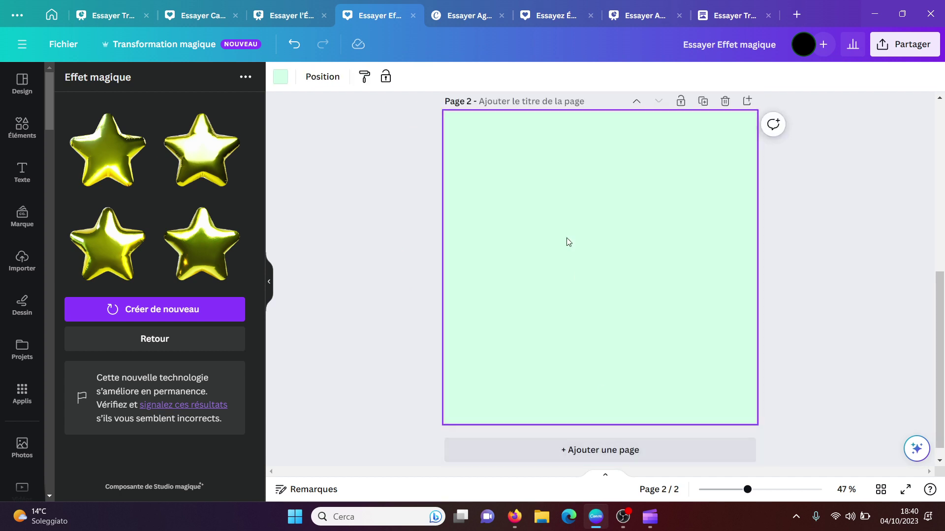
click(21, 127)
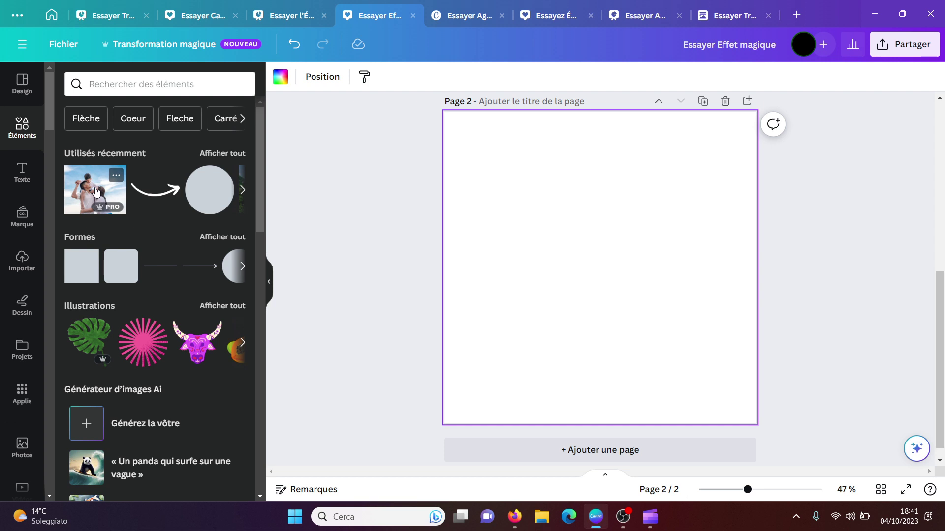
click(79, 273)
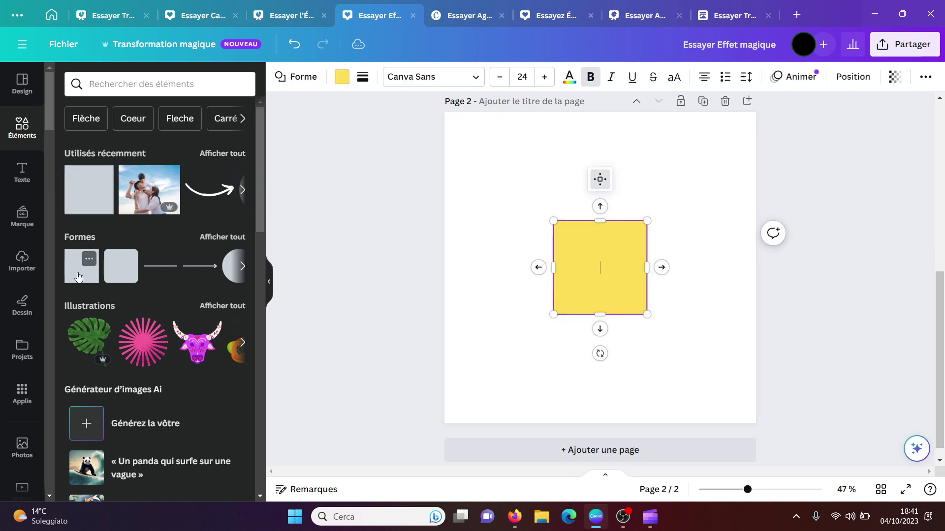
click(760, 278)
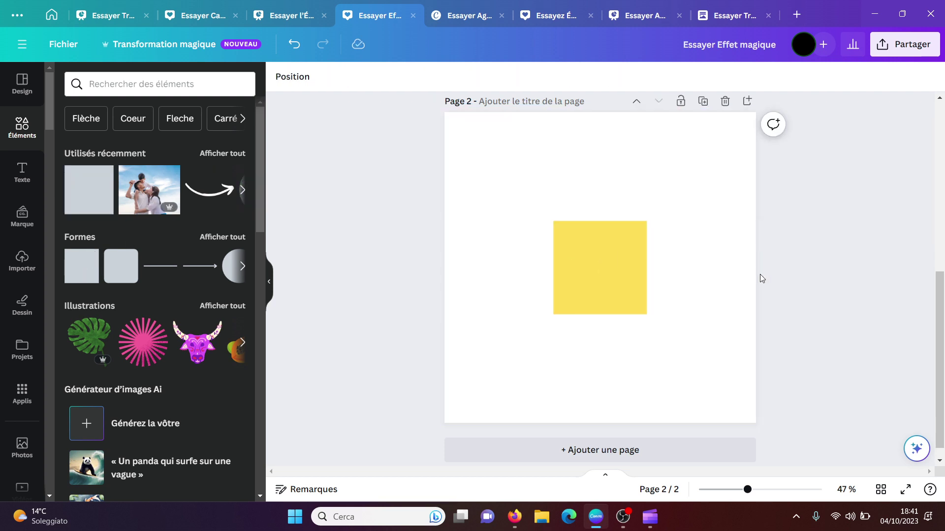
- Apply the Effet magique app to the yellow square with the description "du marbre" and insert the second generated result
click(22, 392)
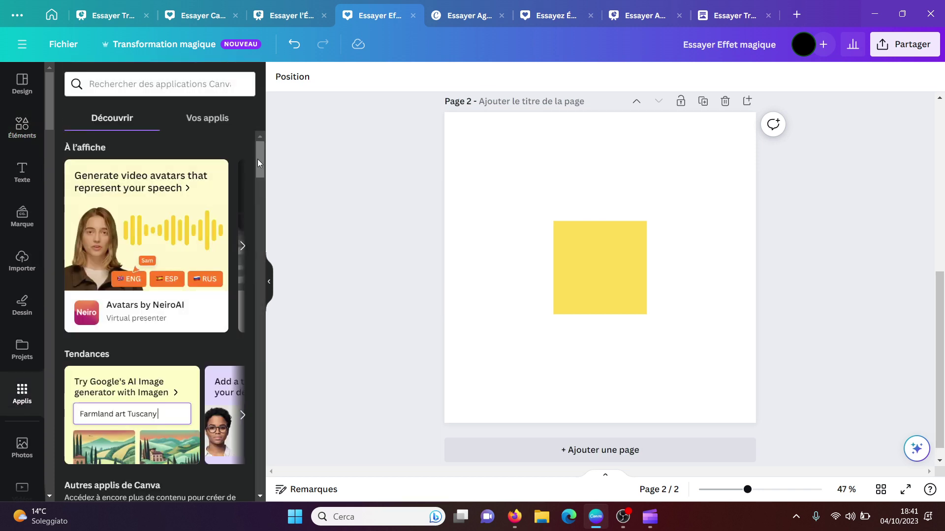
drag(258, 158, 255, 232)
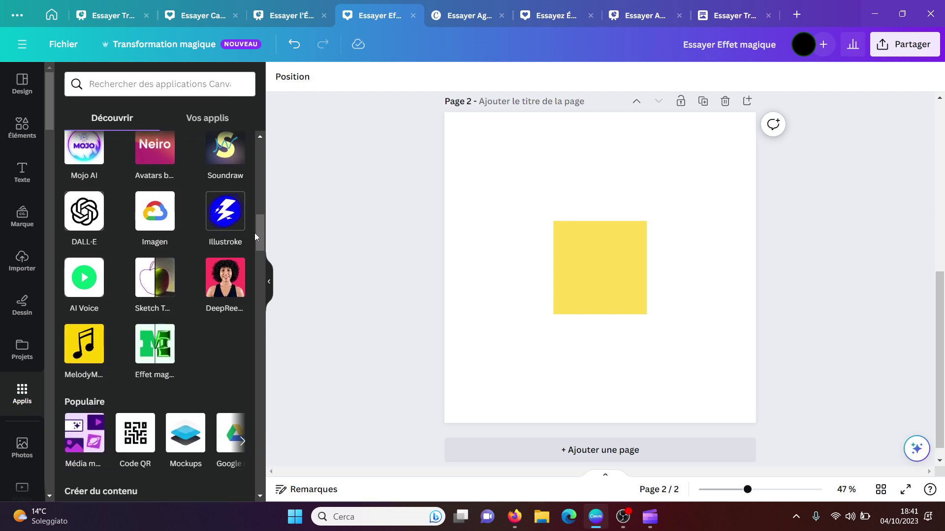
click(154, 350)
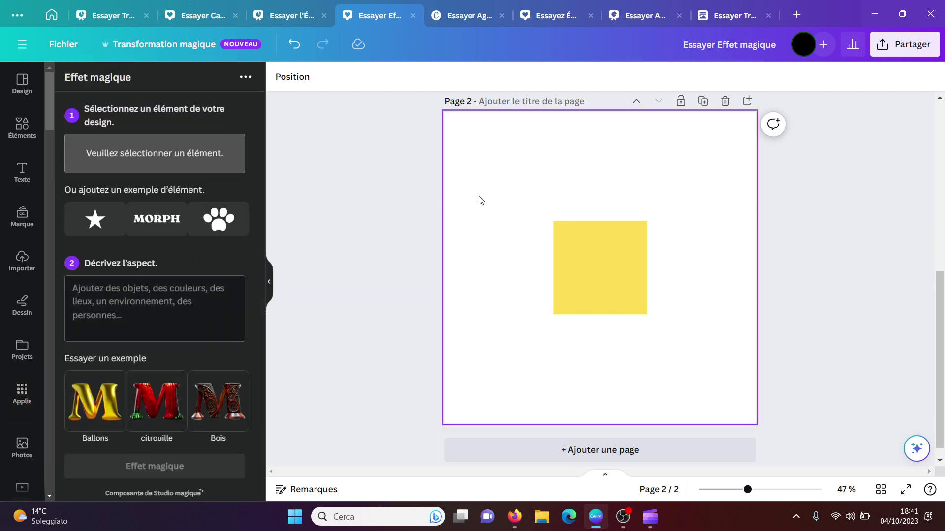
click(610, 255)
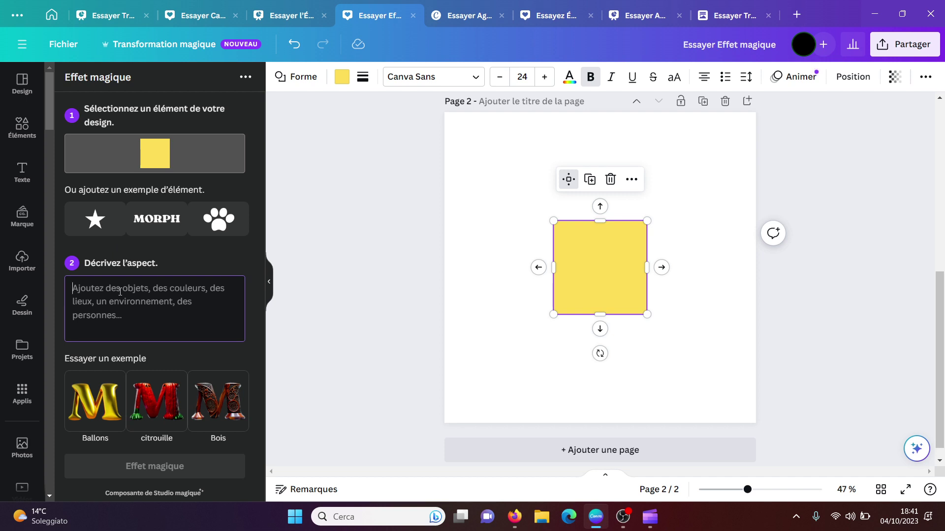
text(du marbre)
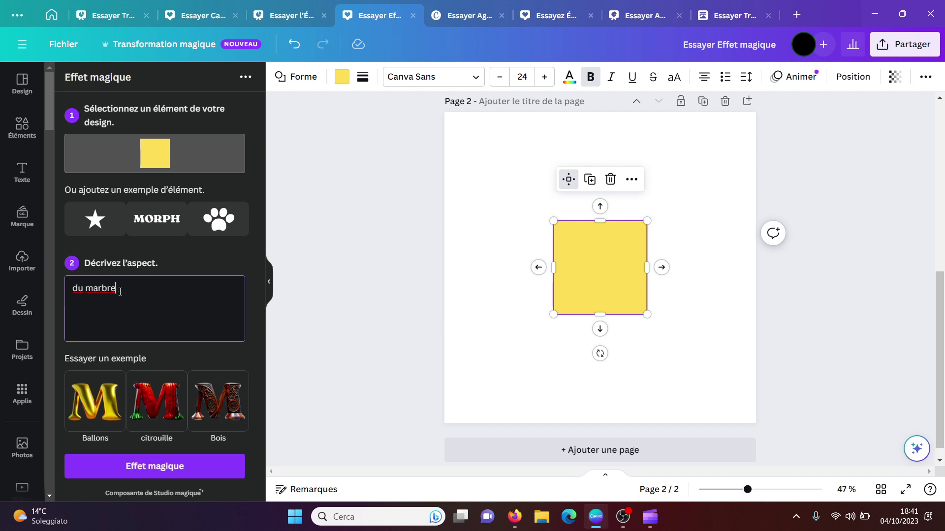
click(150, 467)
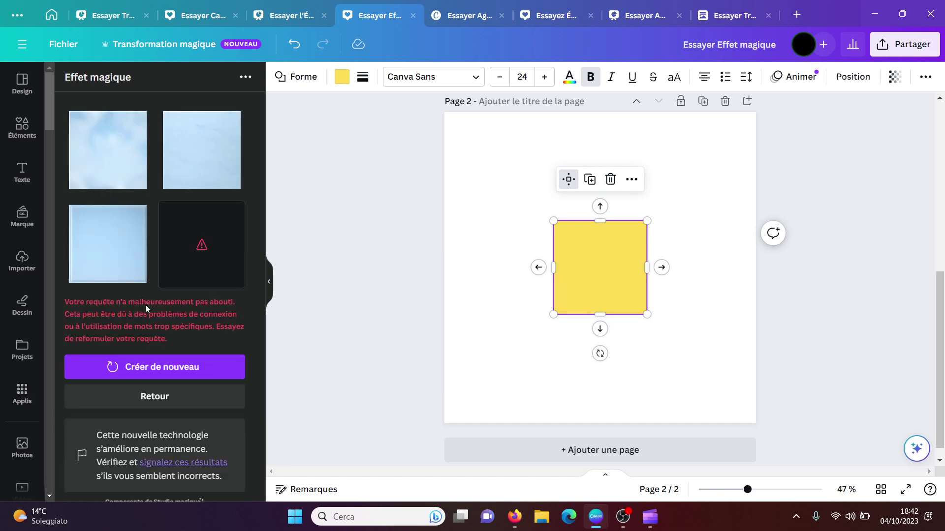
click(200, 169)
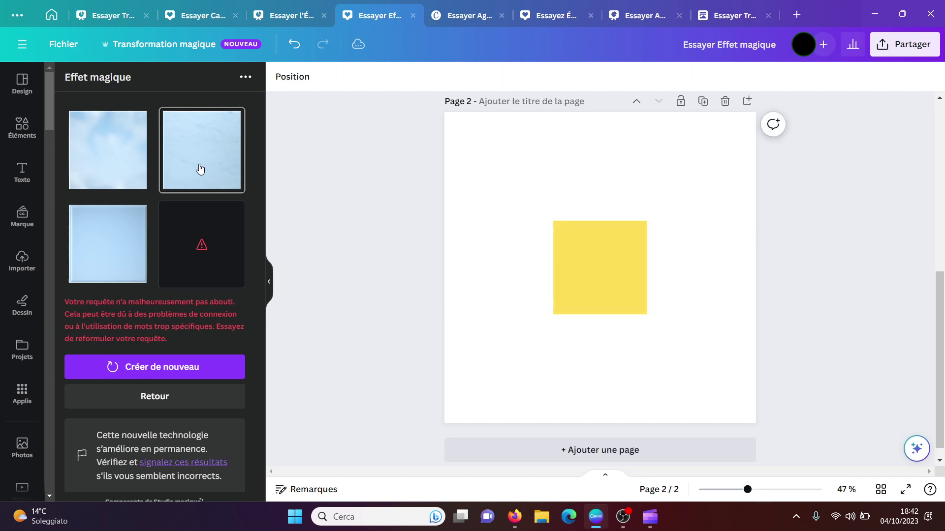
click(467, 194)
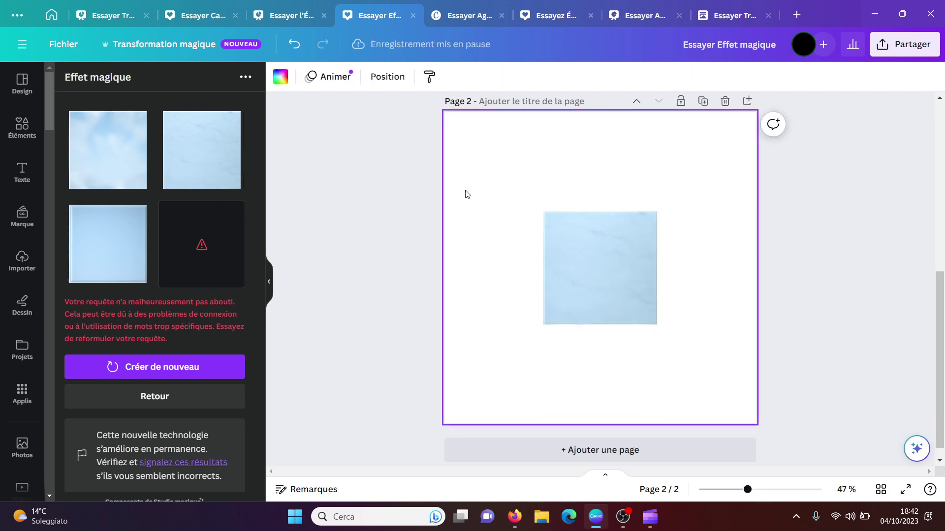
- Delete the marble square and the yellow square from page 2
click(588, 272)
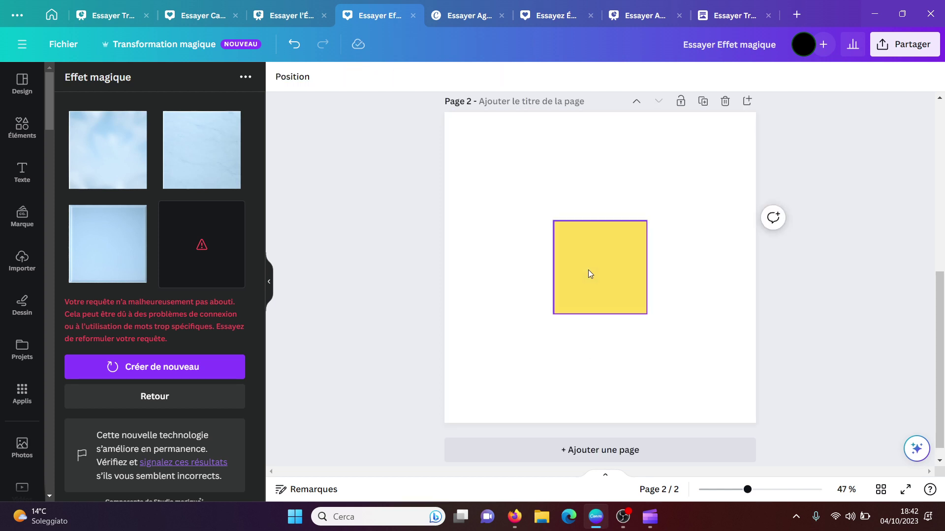
click(590, 274)
key(Delete)
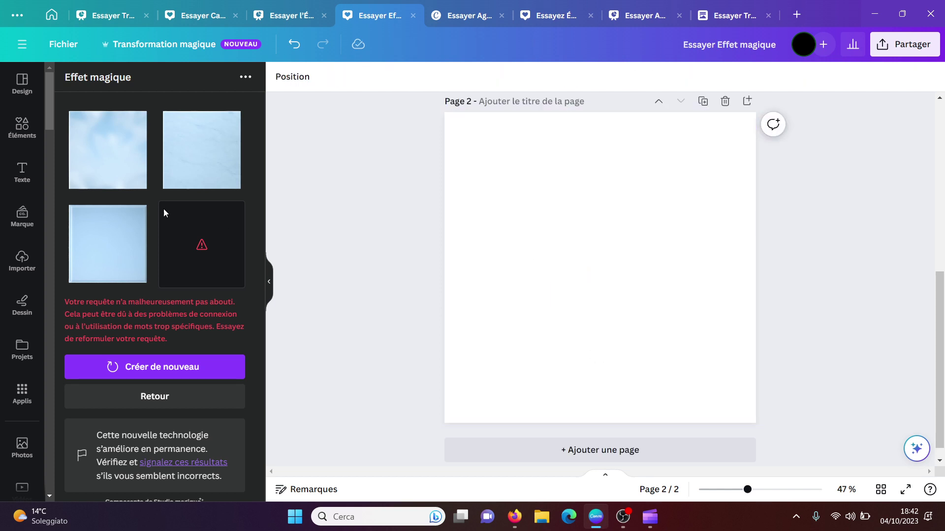
- Reopen the Effet magique app and insert its sample paw print on page 2
click(22, 394)
drag(260, 194, 254, 235)
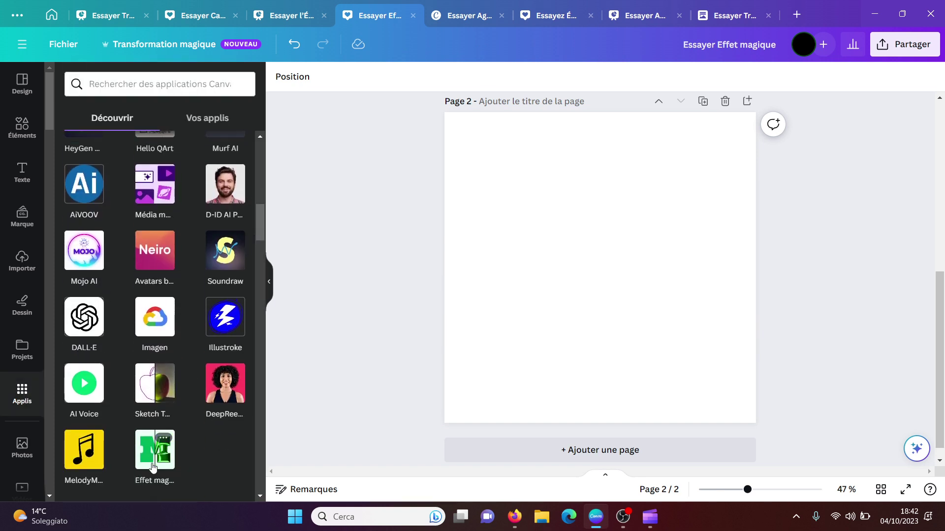
click(153, 468)
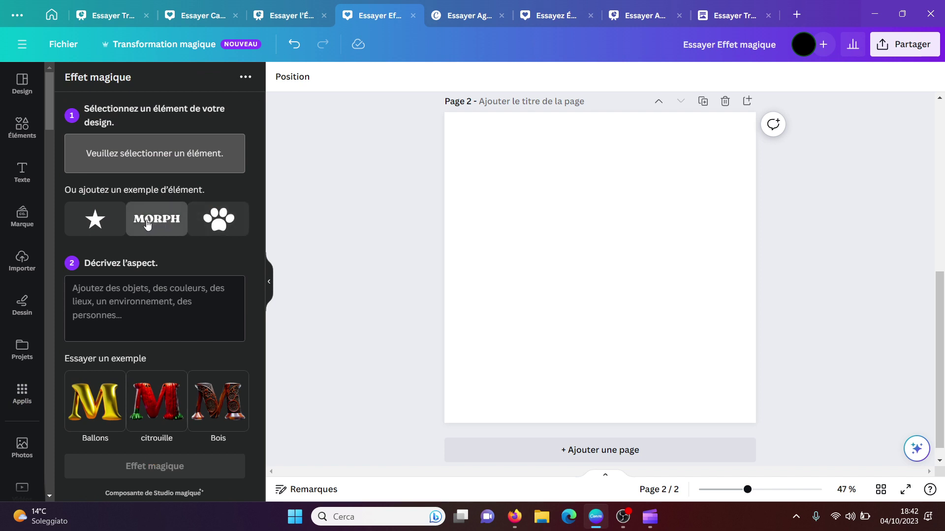
click(220, 222)
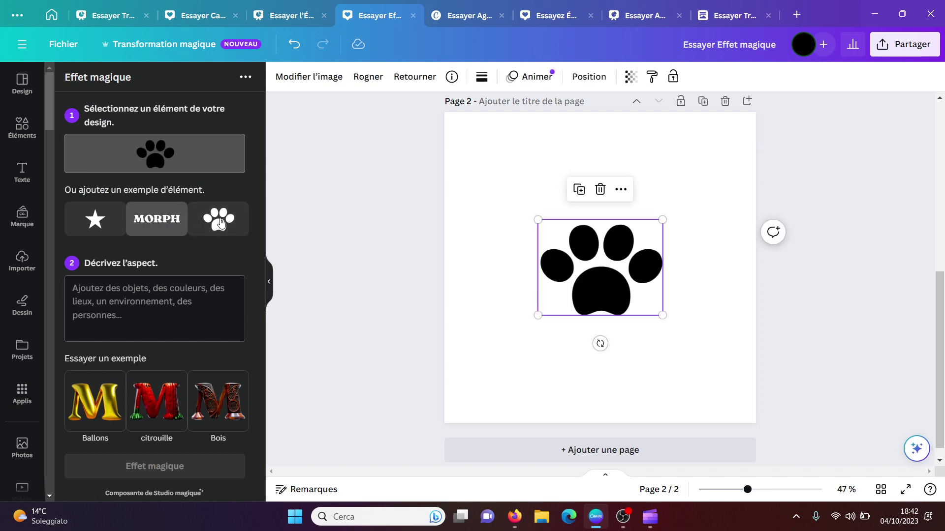
- Apply the Bois example effect, "Gravure sur bois aux motifs complexes", to the black paw and insert the first generated result
click(113, 291)
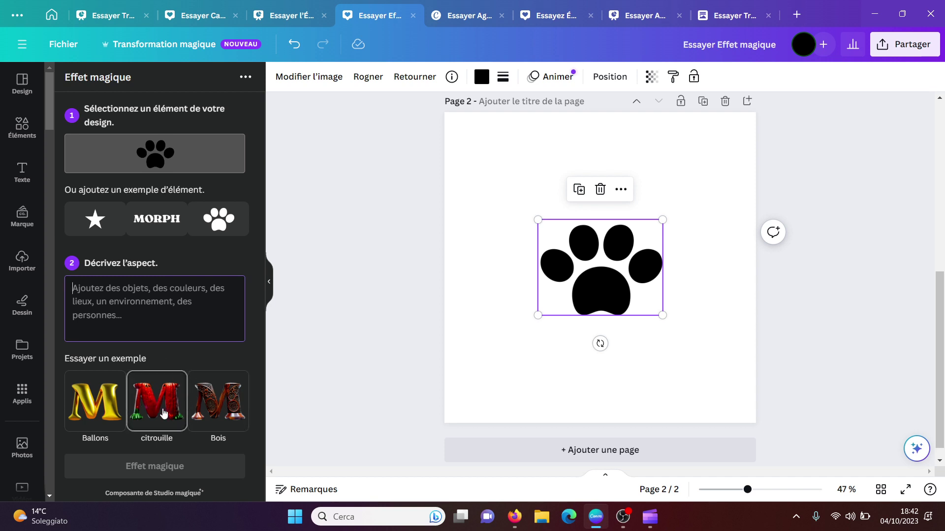
click(201, 407)
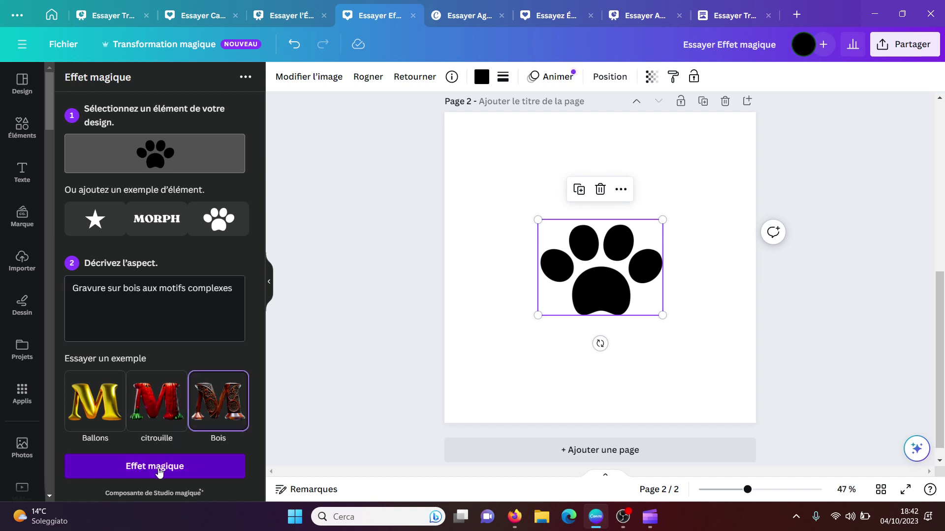
click(158, 468)
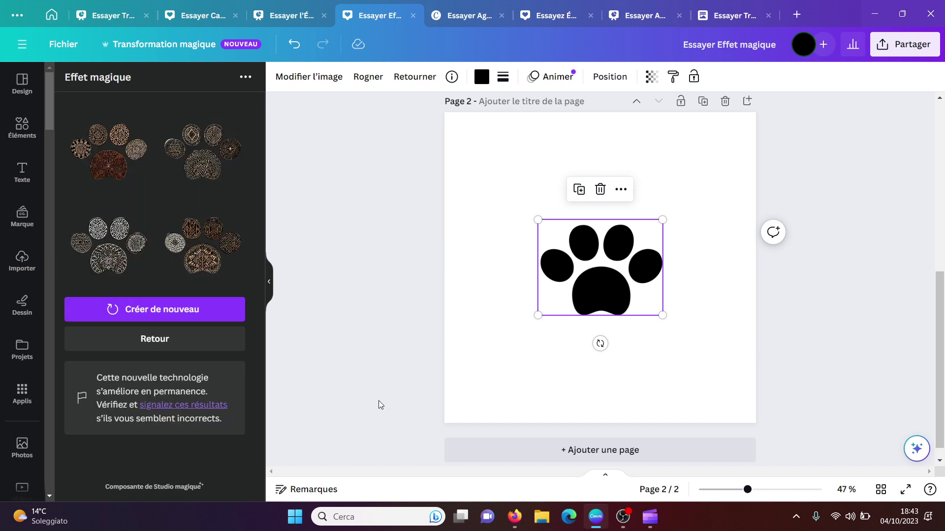
click(103, 157)
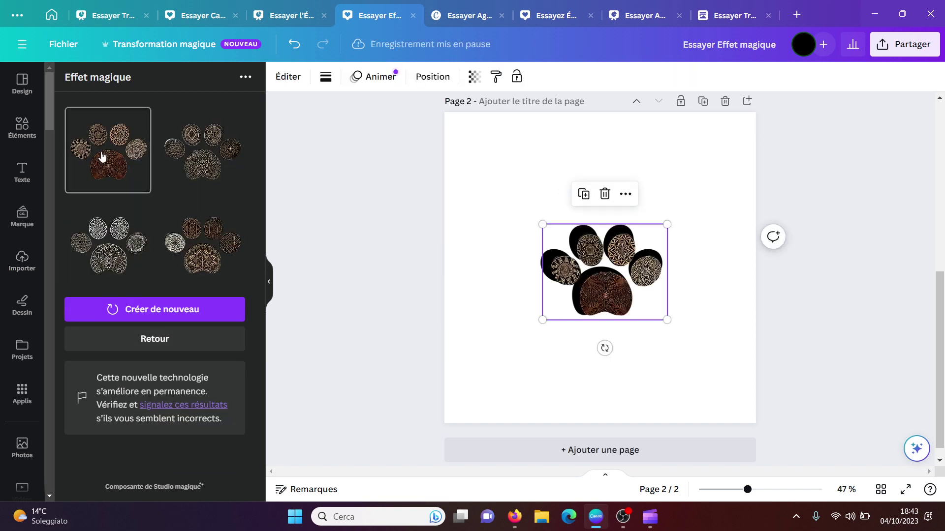
- Move the wood-engraved paw to the lower right of page 2 and delete the original black paw
drag(648, 309, 700, 358)
click(551, 266)
key(Delete)
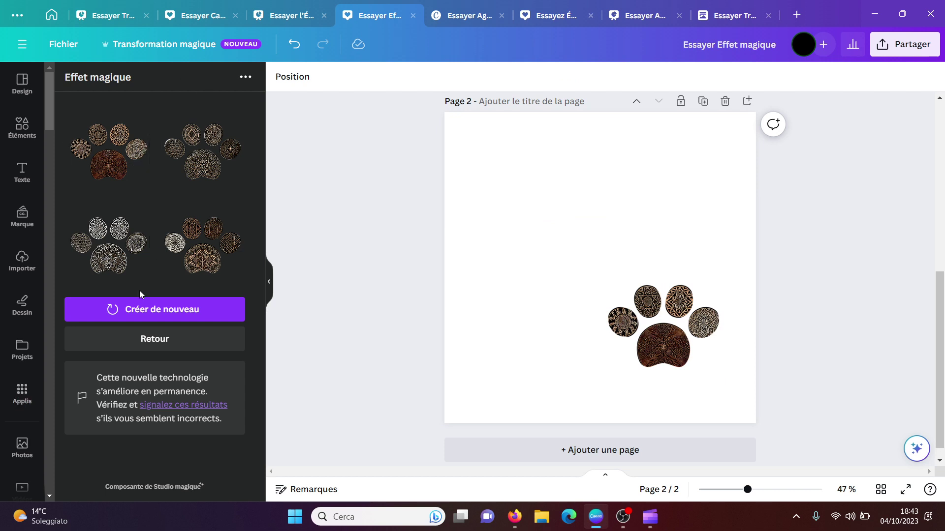
- Insert the Effet magique sample text MORPH on page 2 and replace its wording with a capitalised first name
click(135, 342)
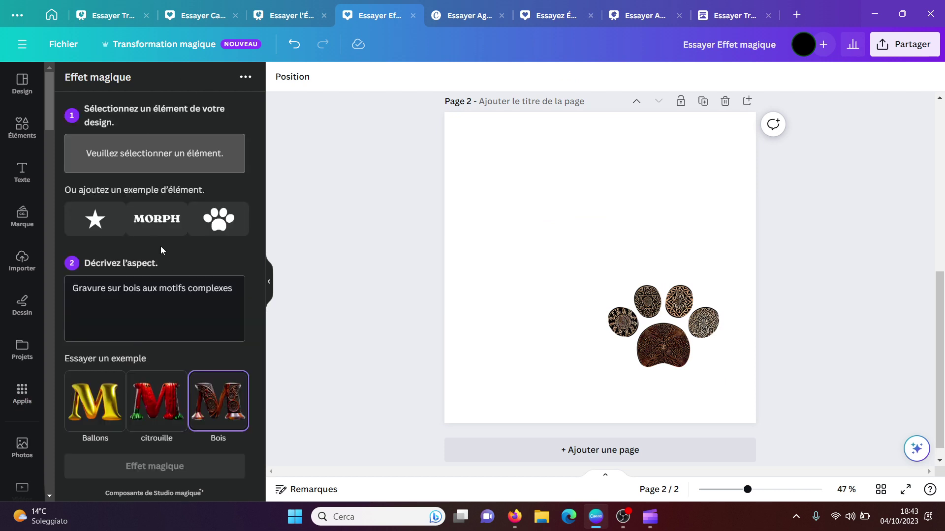
click(157, 232)
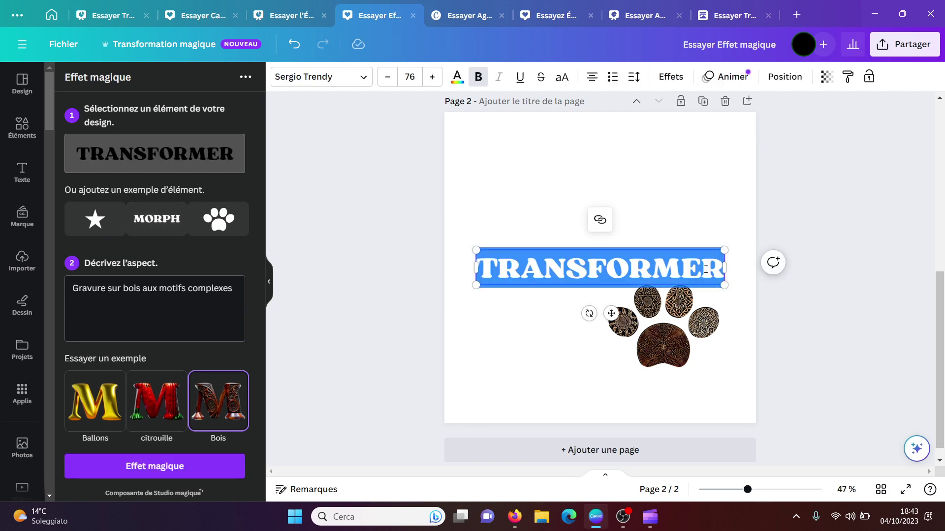
text(paolo)
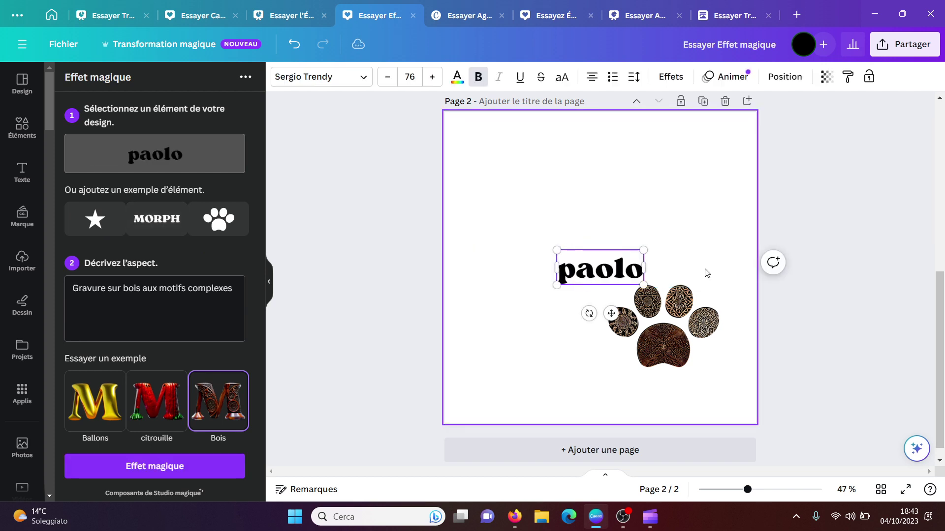
click(572, 270)
key(BackSpace)
text(P)
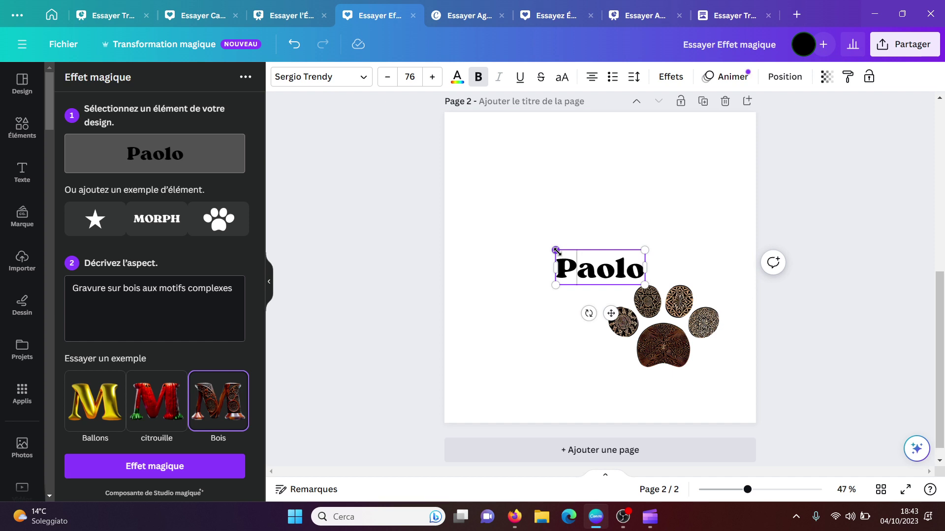
- Enlarge the name text to about size 167, centred near the top of page 2, and set its font to Canva Sans
drag(556, 251, 450, 208)
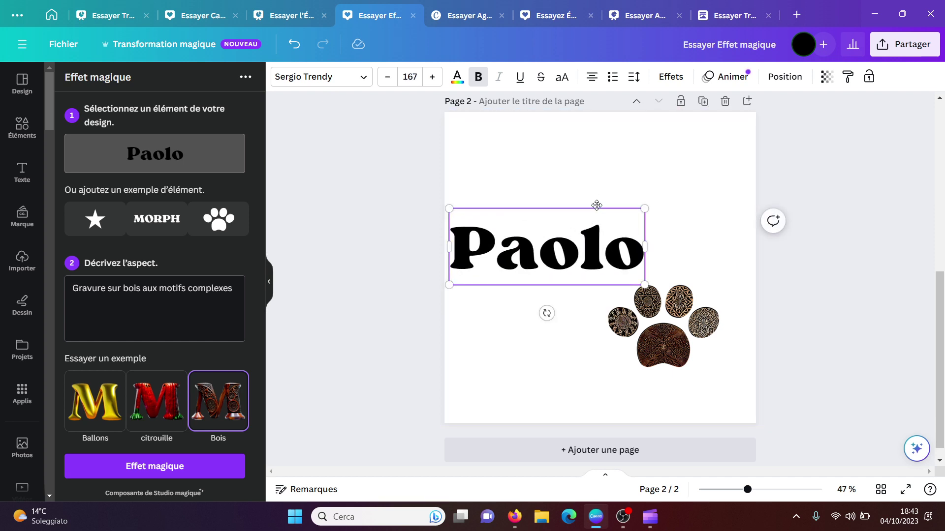
drag(598, 203, 649, 141)
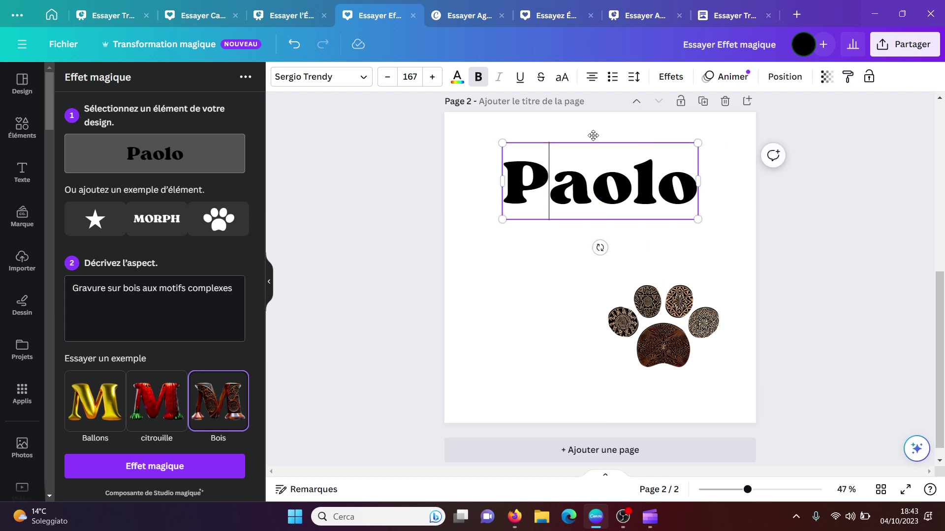
click(364, 77)
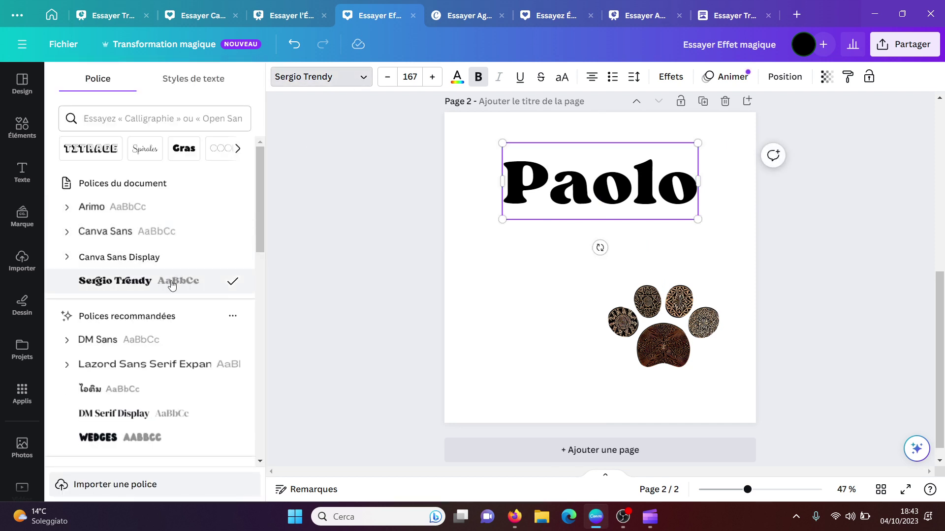
click(176, 239)
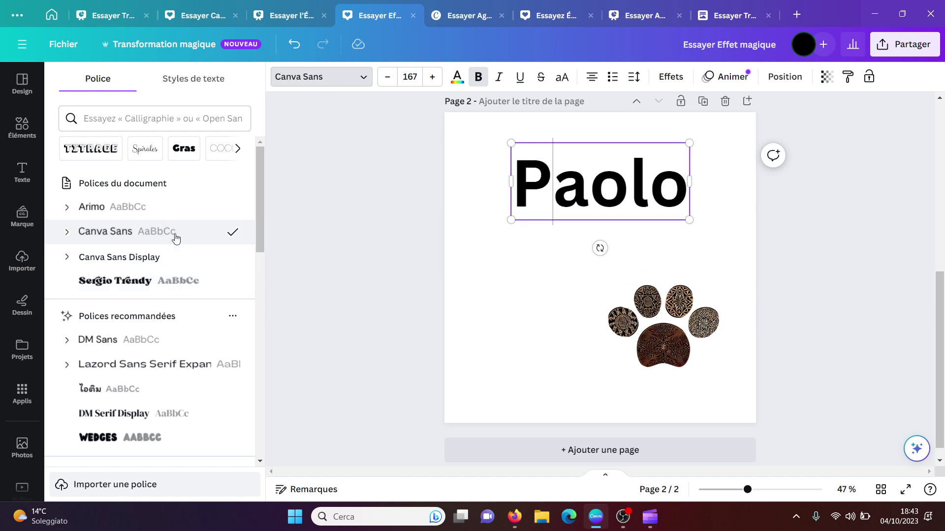
click(559, 269)
- Apply the citrouille example effect, "Citrouille d'Halloween", to the name text and insert the first two generated results
click(594, 191)
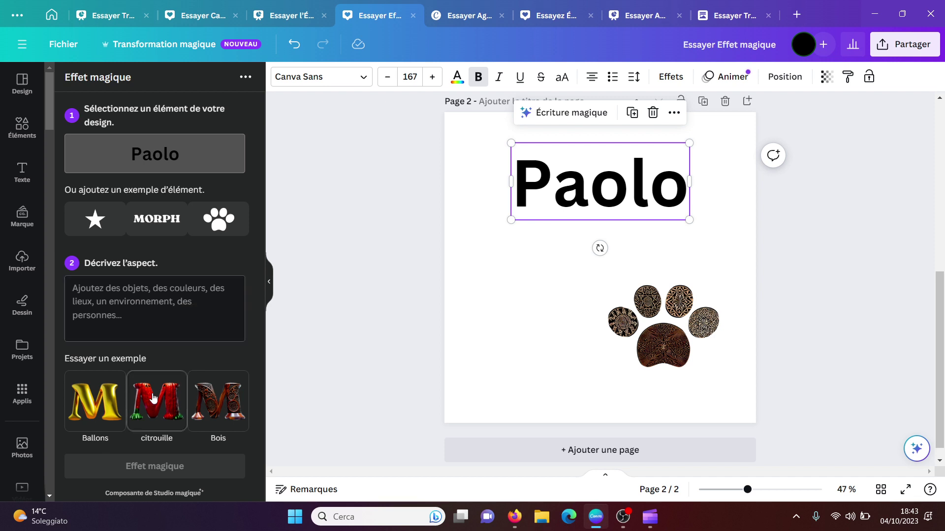
click(152, 410)
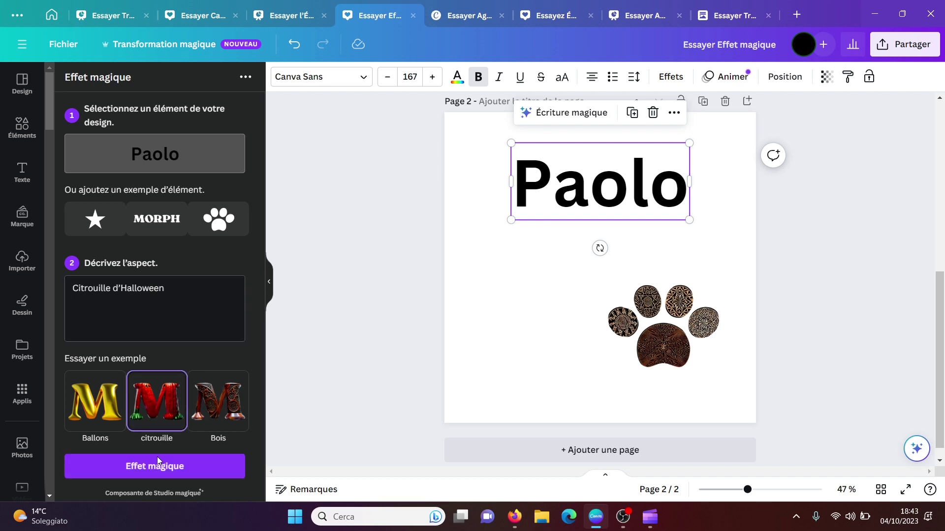
click(153, 471)
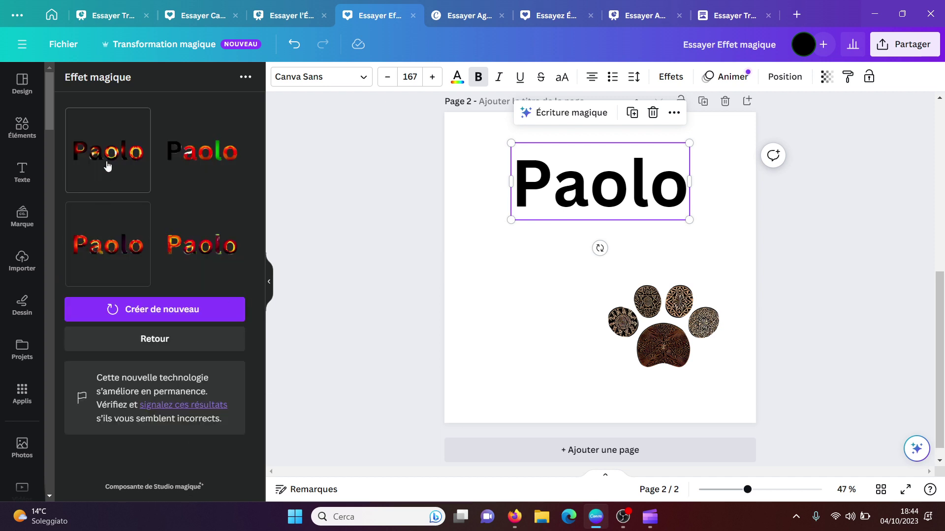
click(108, 161)
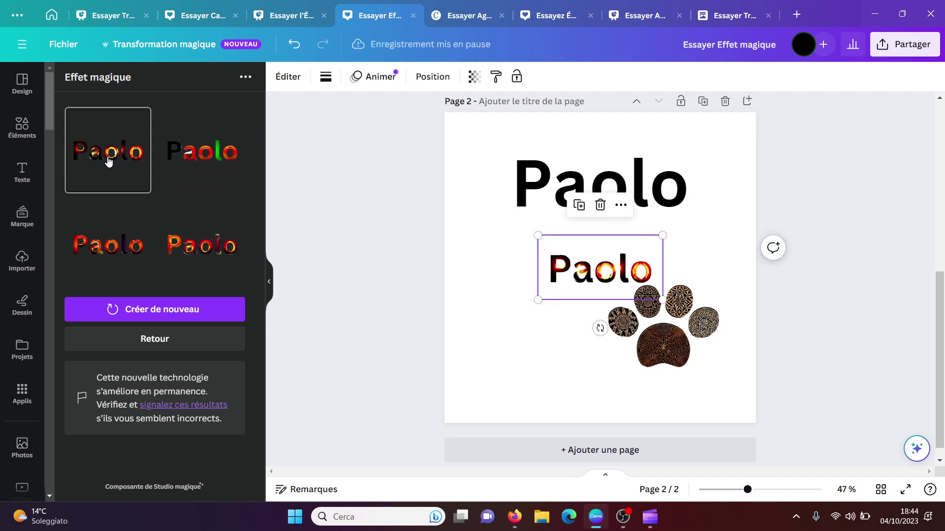
click(221, 162)
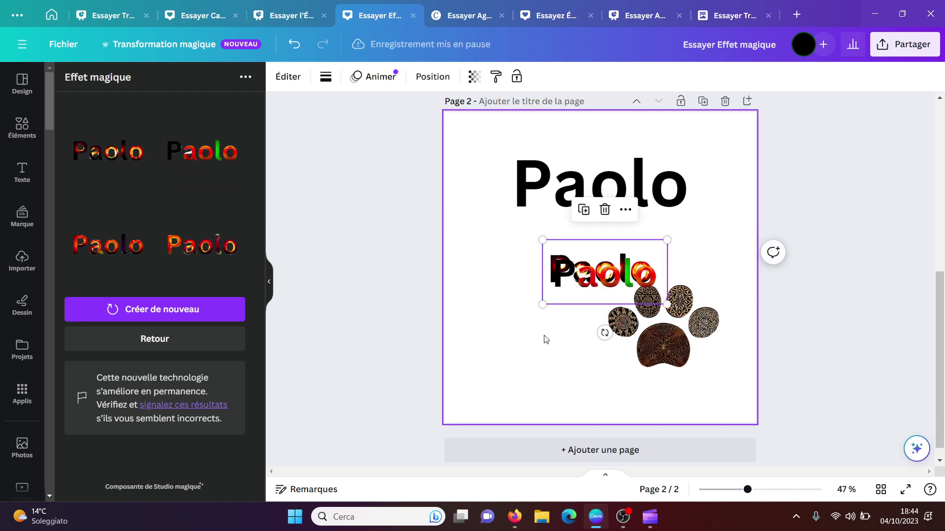
- Enlarge the red and green pumpkin-textured name, and delete both pumpkin-textured results from page 2
drag(542, 305, 449, 368)
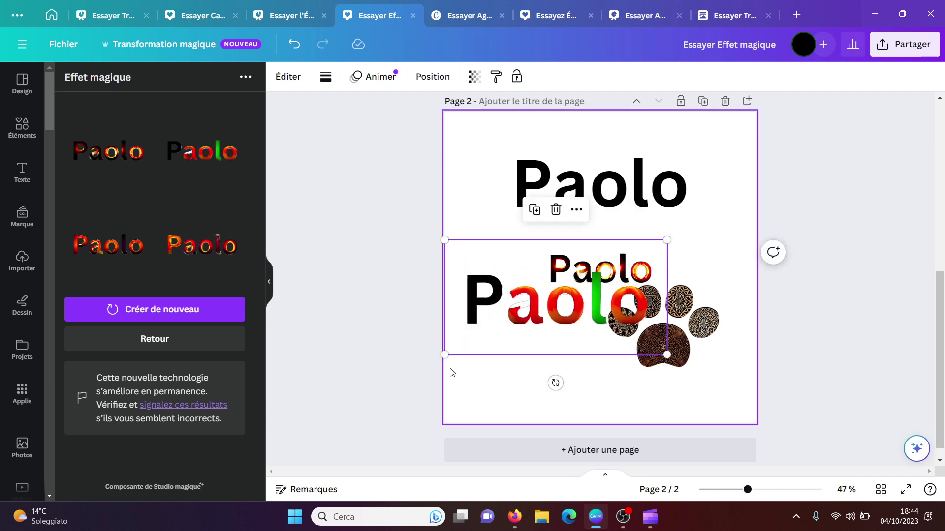
key(Delete)
click(580, 273)
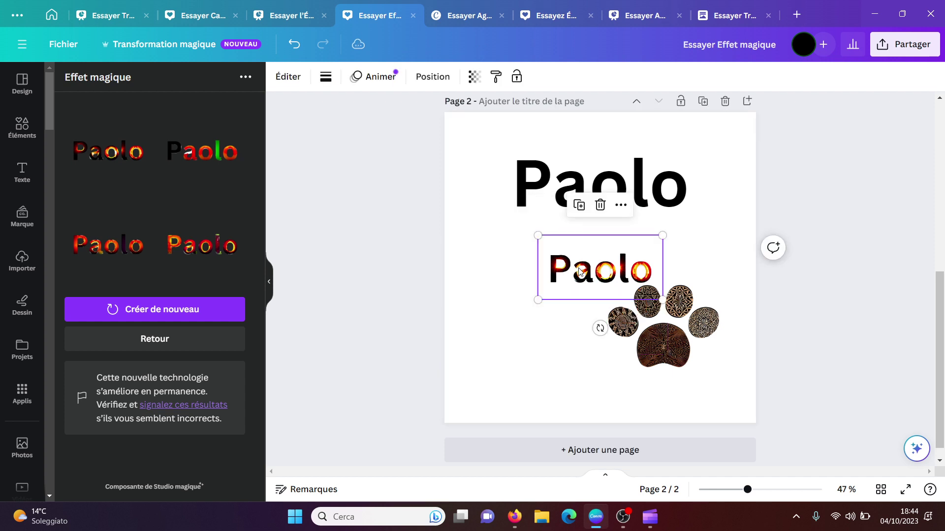
key(Delete)
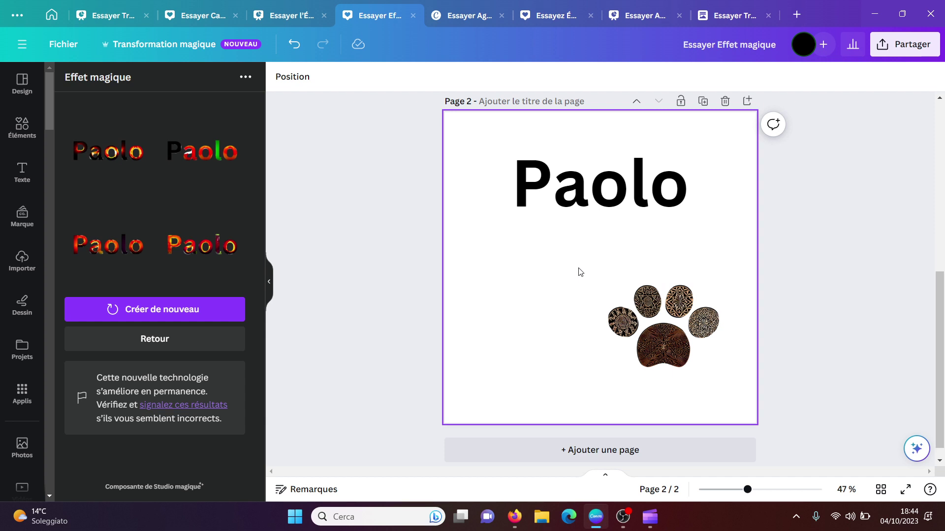
- Switch to the "Essayer Agrandissement magique" design and select its village photo
click(469, 20)
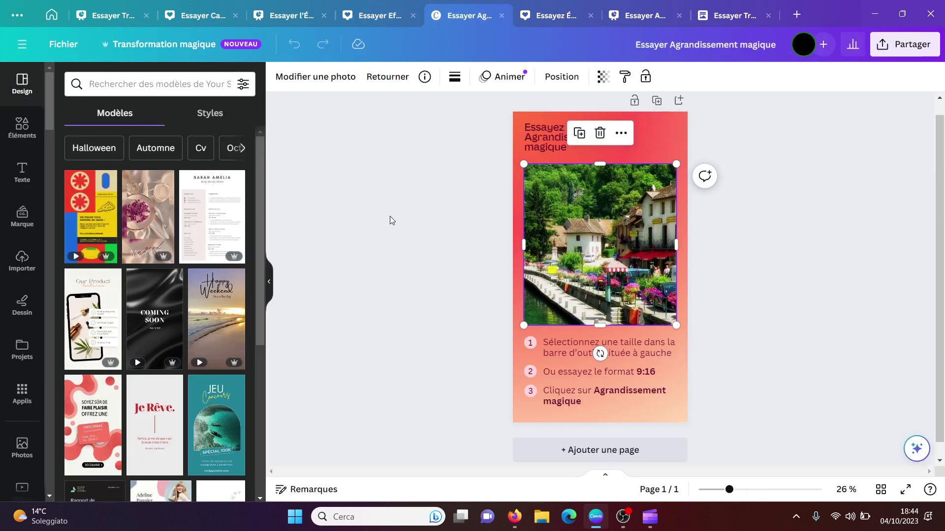
click(692, 247)
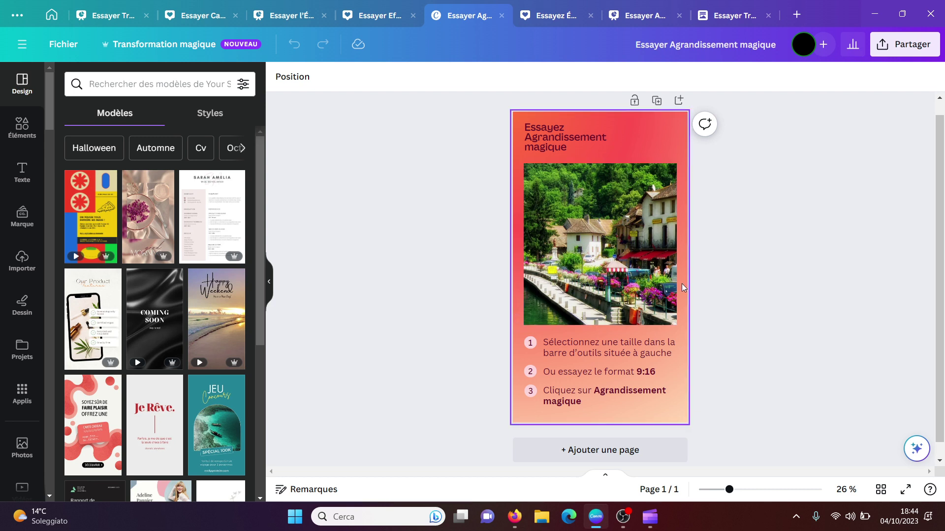
click(600, 264)
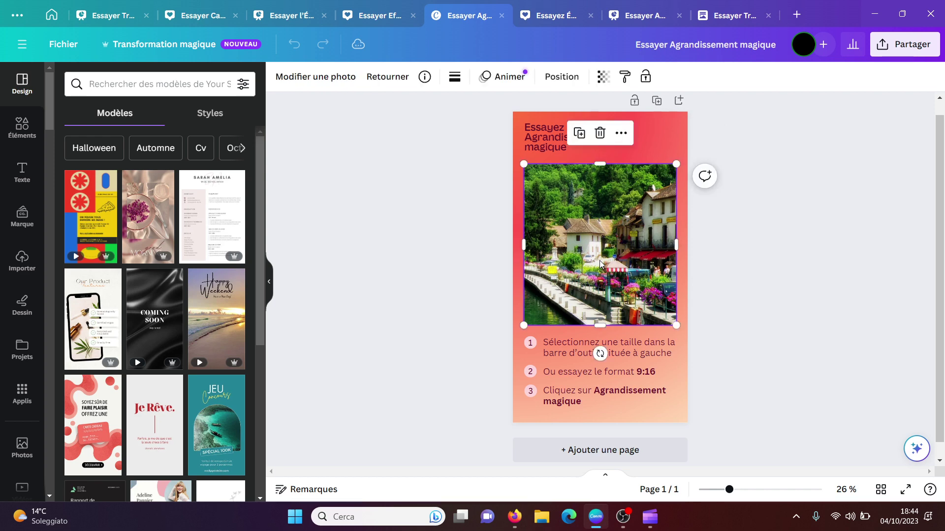
- Extend the village photo's free-size frame slightly past its upper-right corner with Agrandissement magique and generate the expansions
click(320, 78)
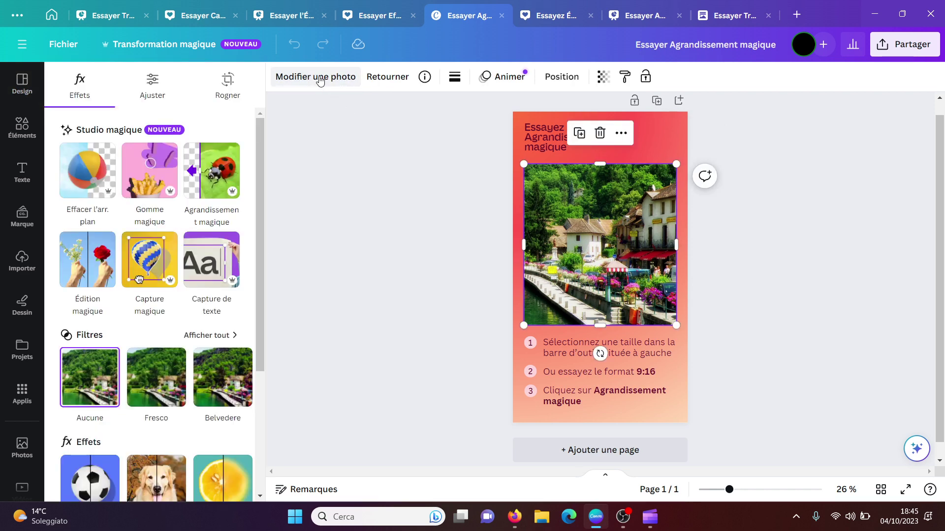
click(213, 177)
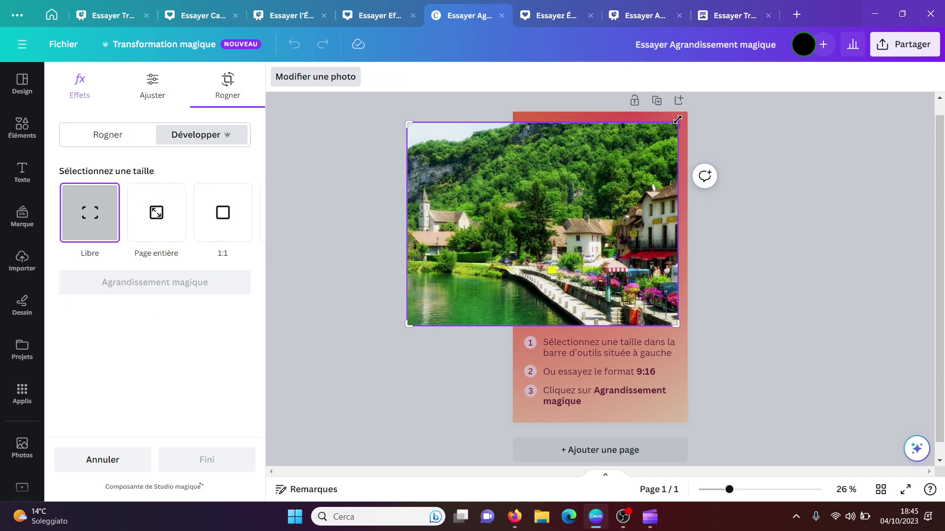
drag(677, 120, 689, 111)
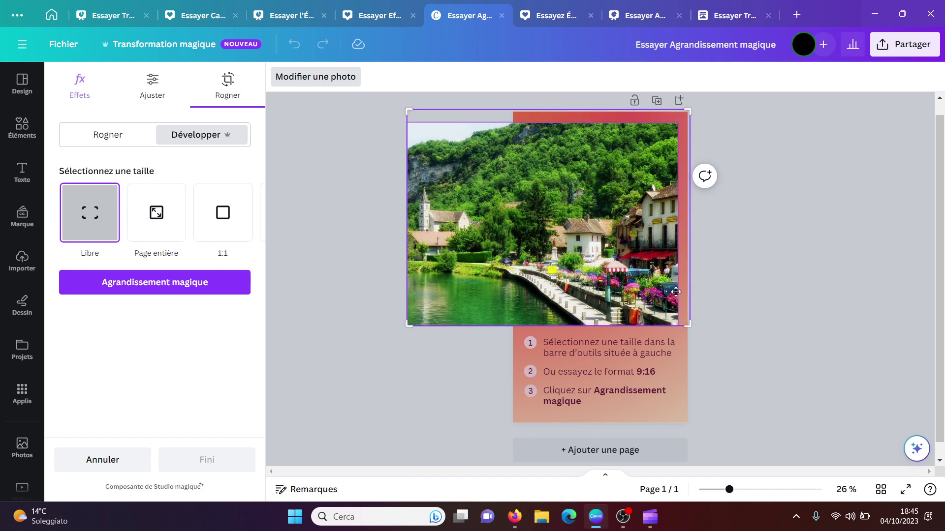
click(175, 281)
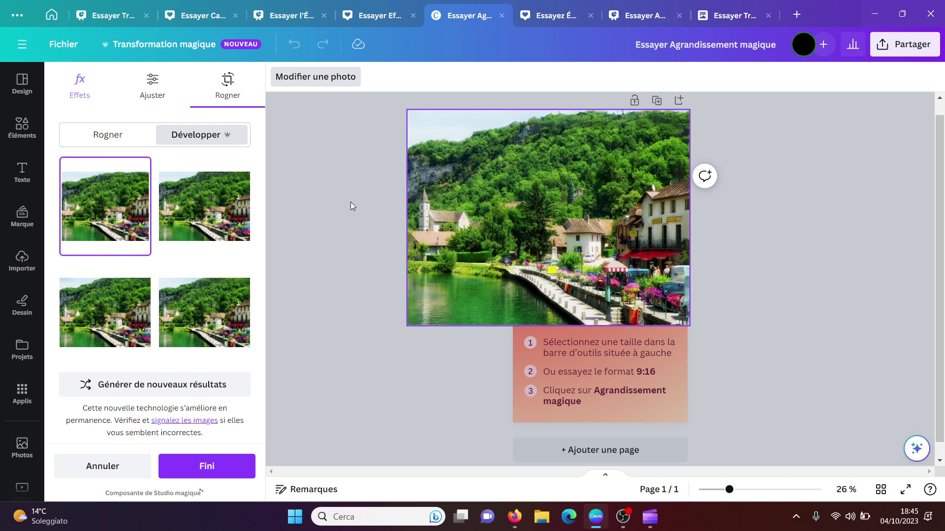
- Compare the four generated expansions of the village photo and select the second one
click(208, 199)
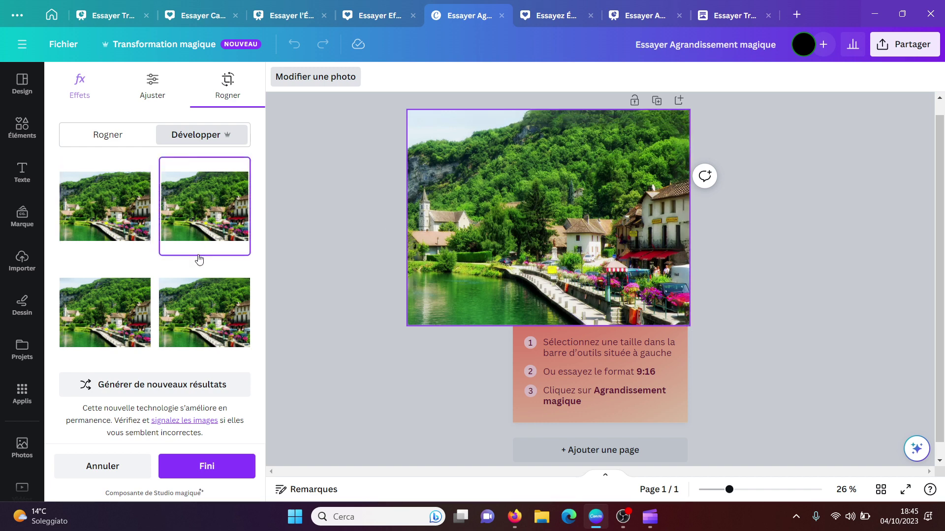
click(201, 309)
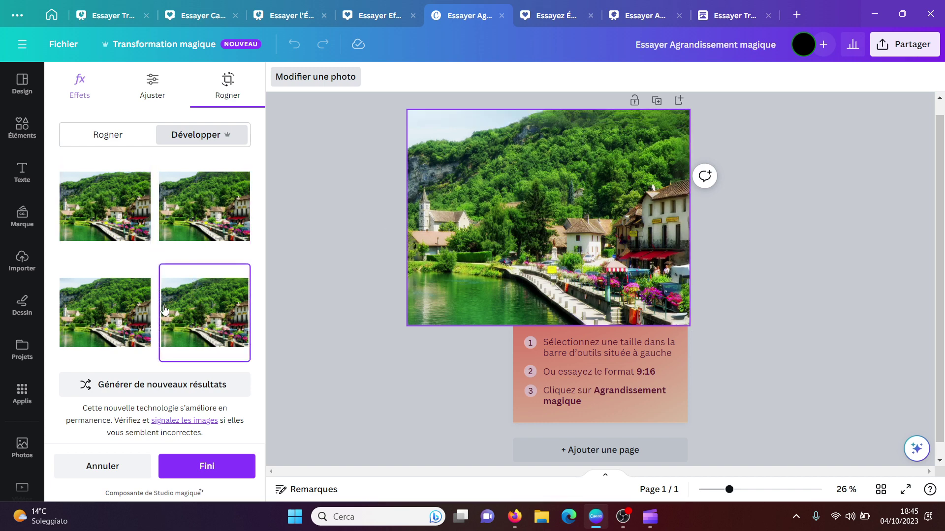
click(105, 315)
click(105, 224)
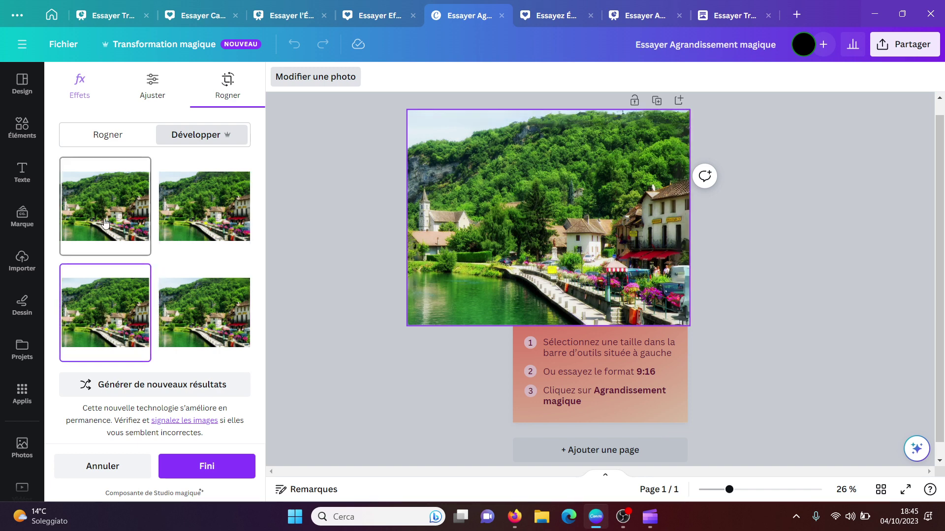
click(179, 217)
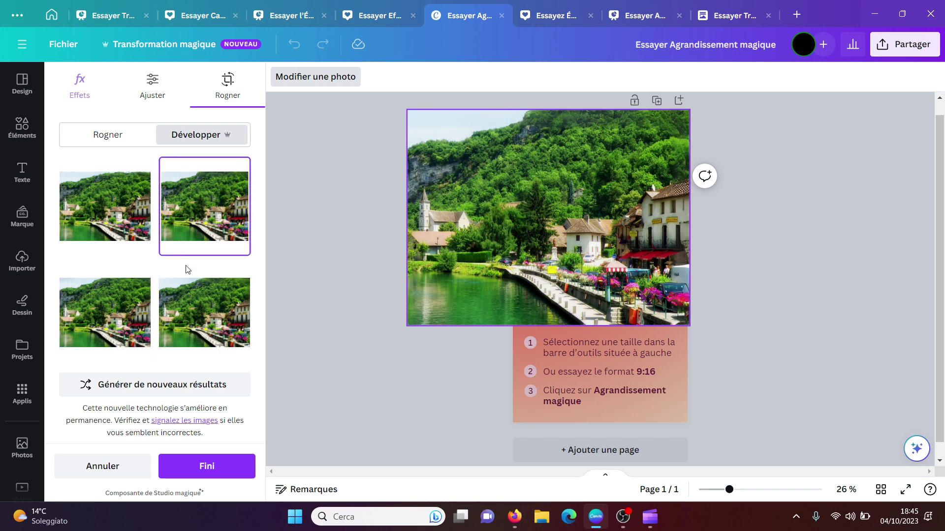
- Select the fourth generated expansion of the village photo and apply it
click(187, 318)
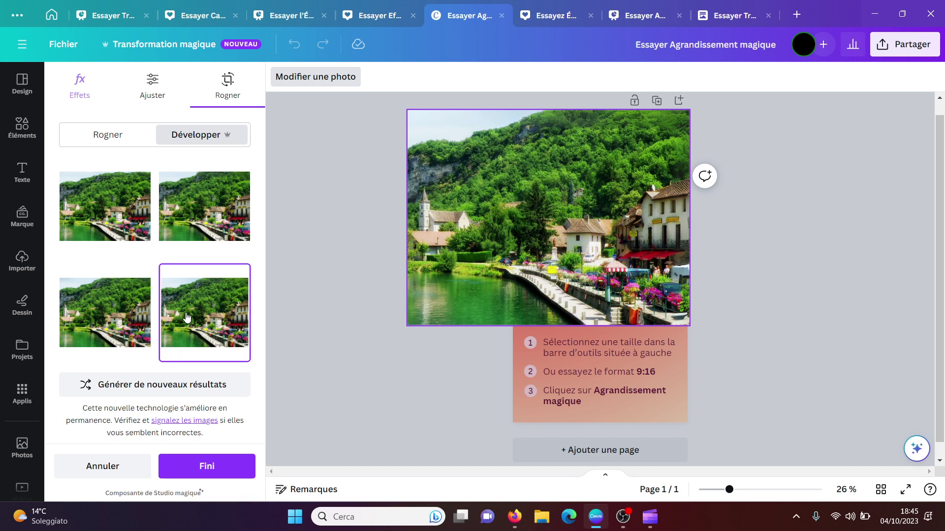
click(205, 466)
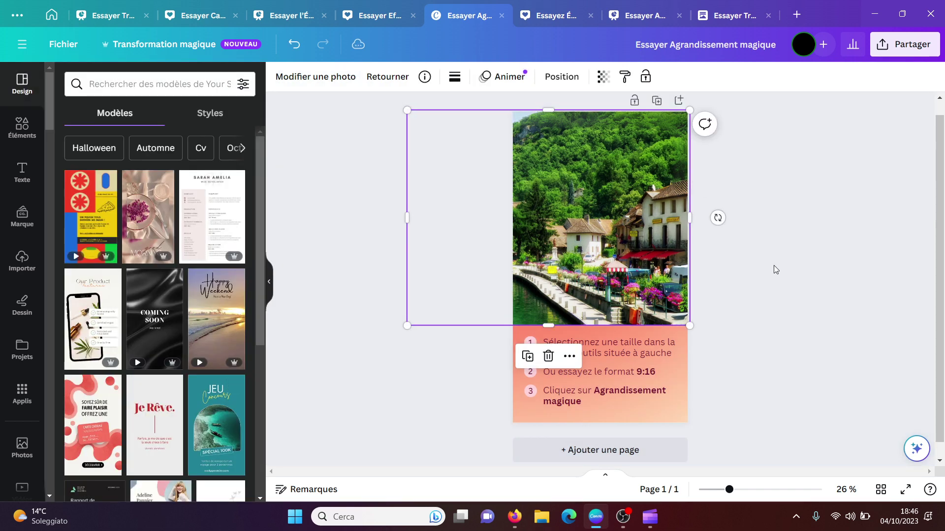
click(773, 264)
- Trim the village photo's right side to the page edge and crop its overhanging left side to just beyond the page
click(535, 220)
mouse_move(689, 217)
mouse_down()
mouse_move(606, 217)
mouse_move(707, 217)
mouse_move(680, 217)
mouse_move(688, 218)
mouse_up()
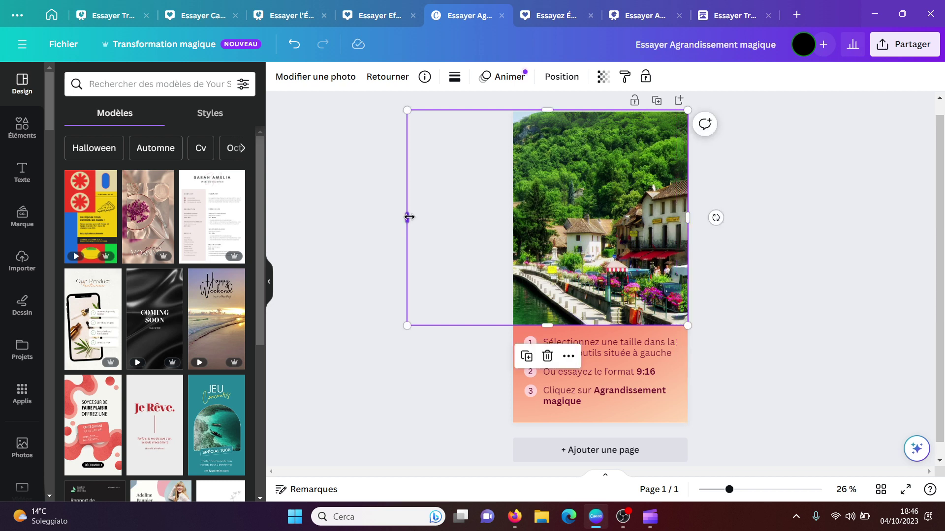
drag(408, 217, 492, 205)
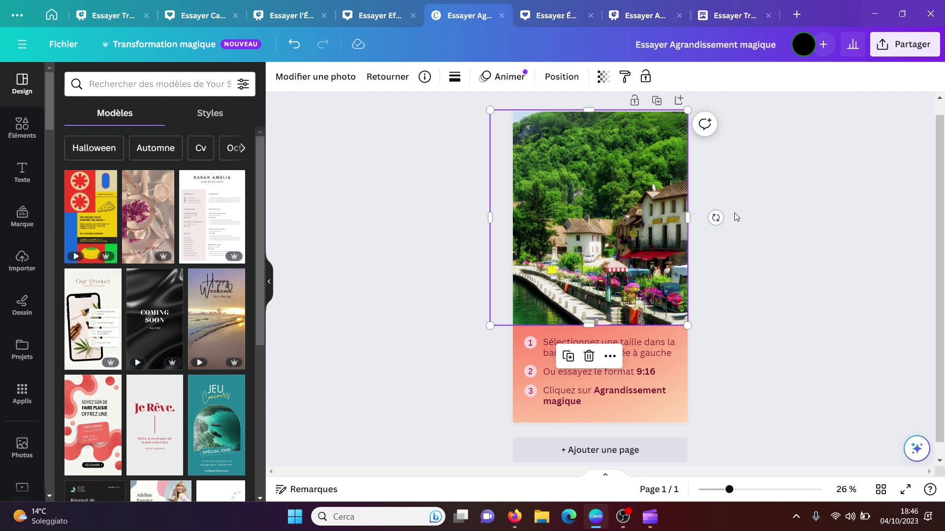
click(734, 212)
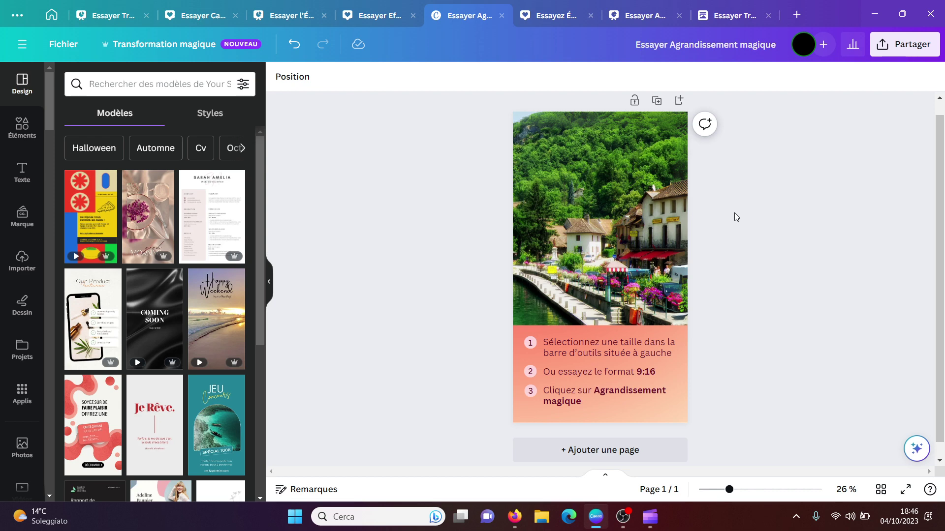
- Switch to the "Essayez Édition magique" design and insert the recently used family photo on a new second page
click(554, 18)
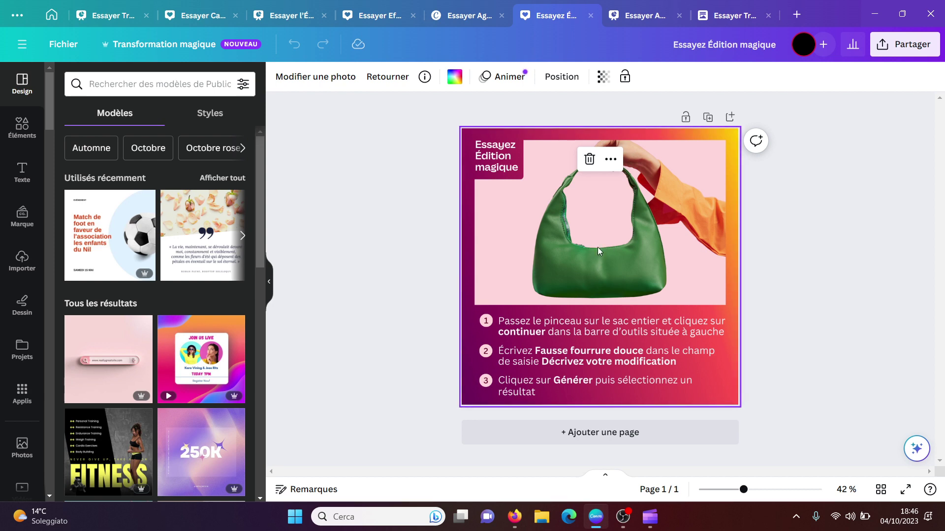
click(580, 433)
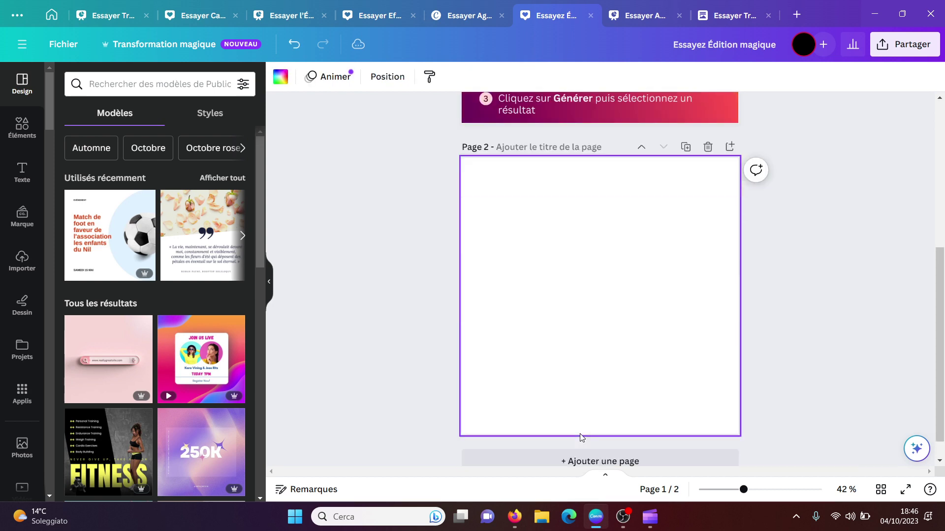
click(21, 127)
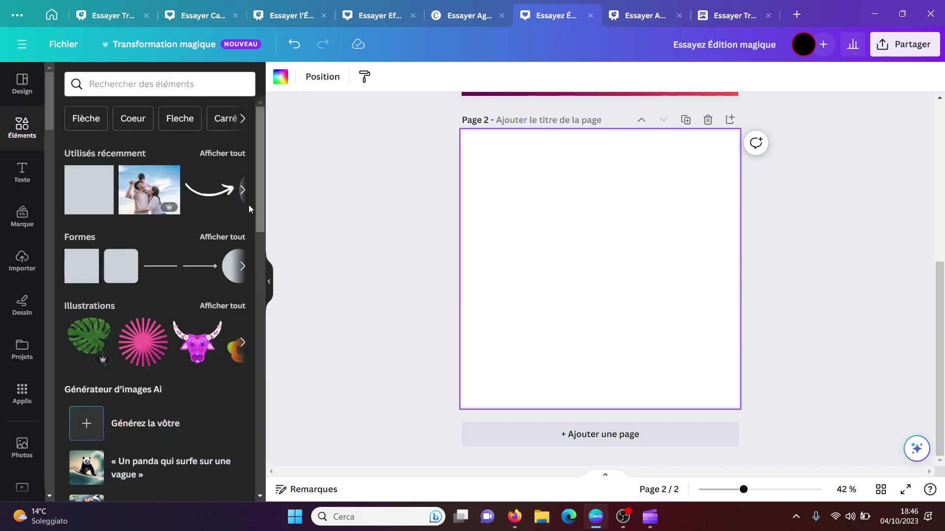
click(134, 184)
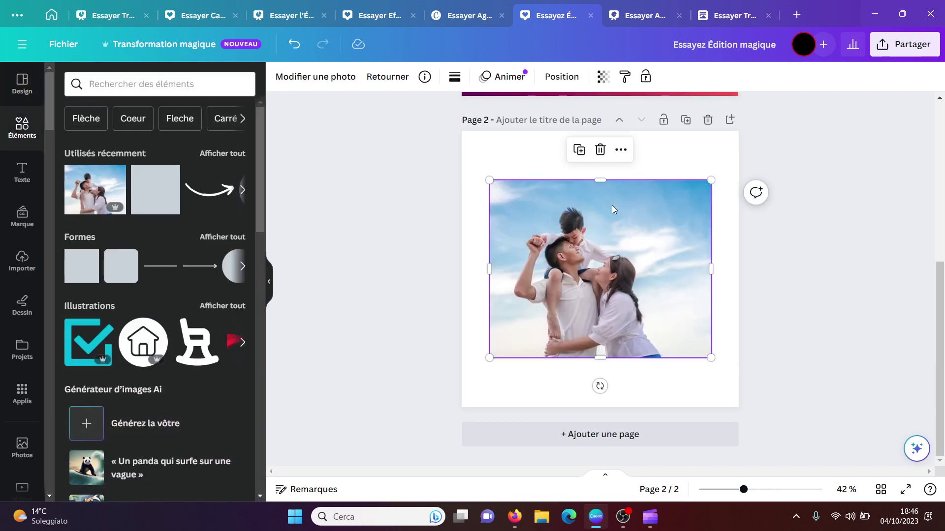
click(810, 232)
- Start Édition magique on the family photo and brush a small patch of sky above the woman with brush size 20
click(592, 256)
click(336, 78)
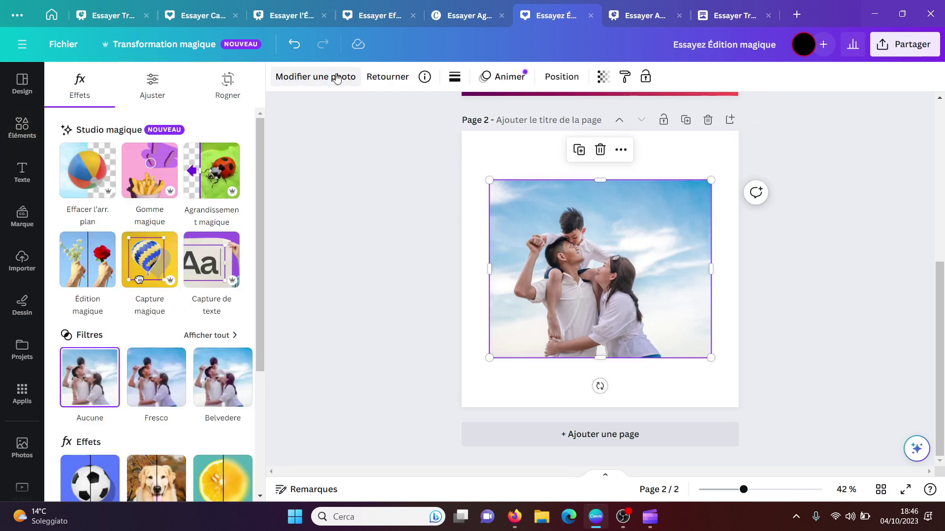
click(86, 259)
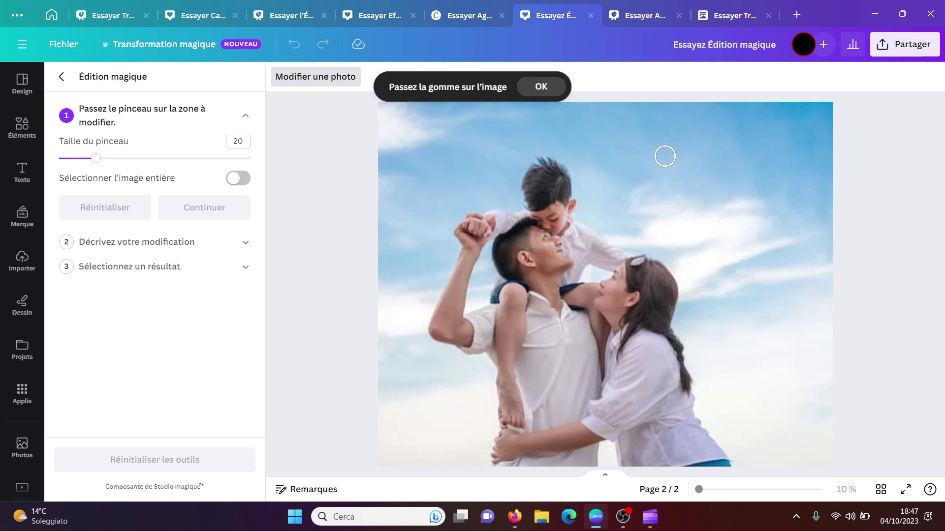
mouse_move(664, 157)
mouse_down()
mouse_move(675, 160)
mouse_move(662, 156)
mouse_move(664, 180)
mouse_up()
click(199, 208)
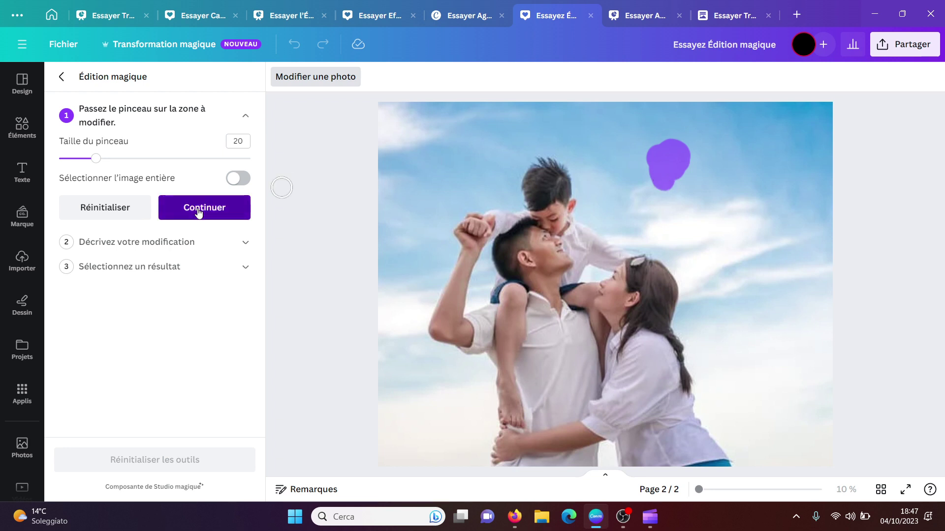
- Describe the modification of the brushed sky area as "une lune" and generate the results
click(148, 186)
text(une l)
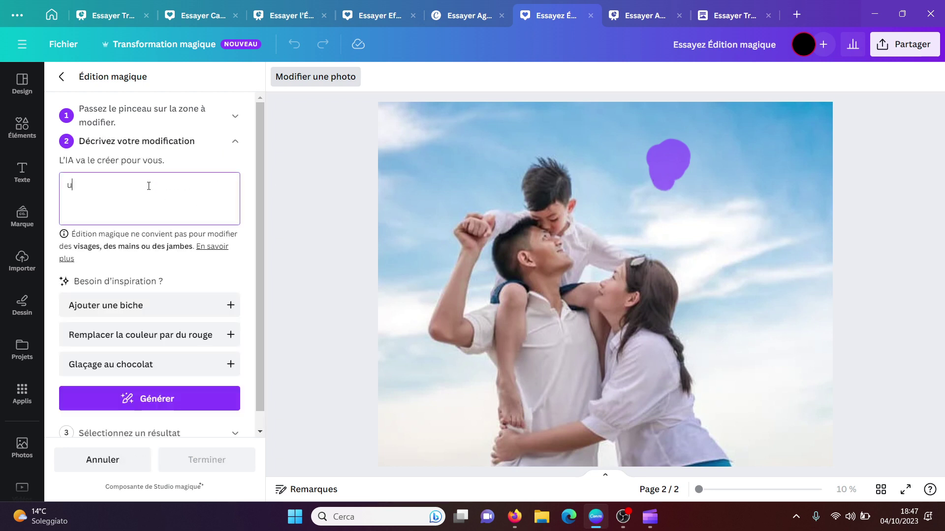
text(une)
click(152, 404)
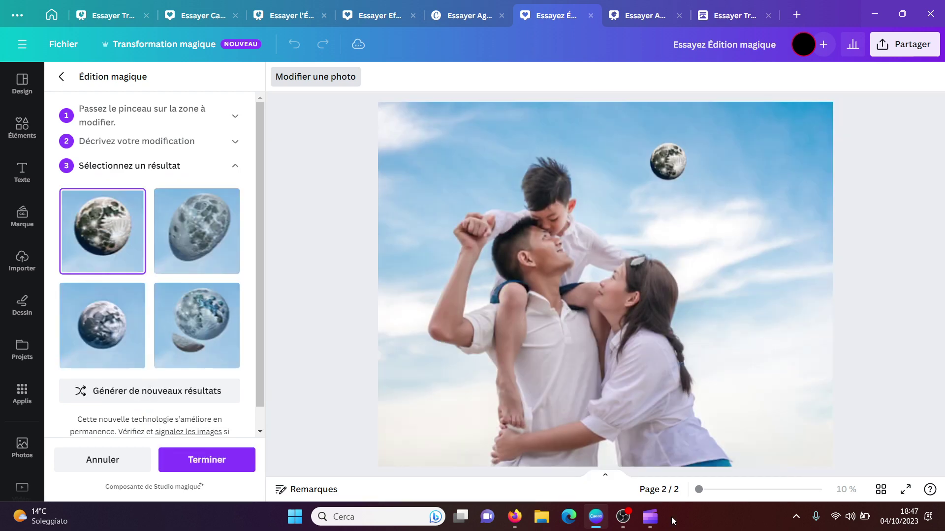
- Compare the generated moons and apply the third one to the family photo
click(192, 229)
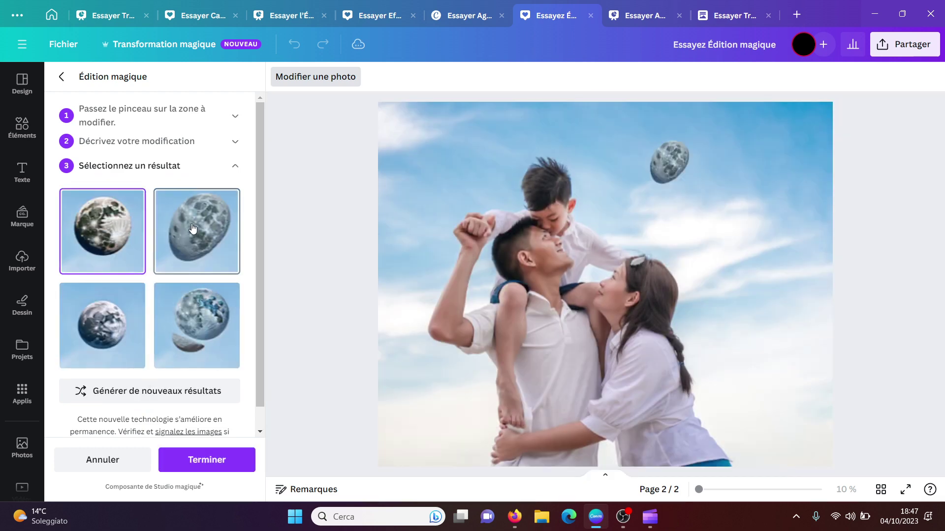
click(196, 344)
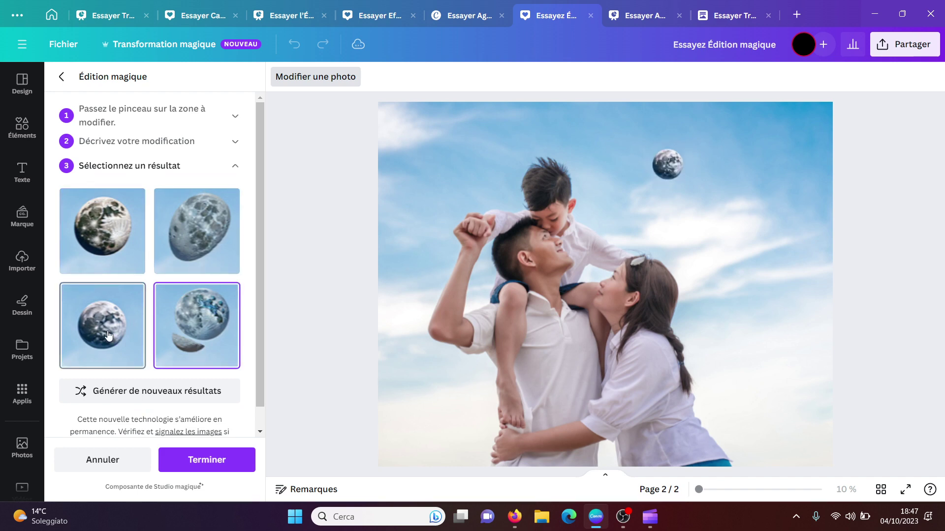
click(108, 336)
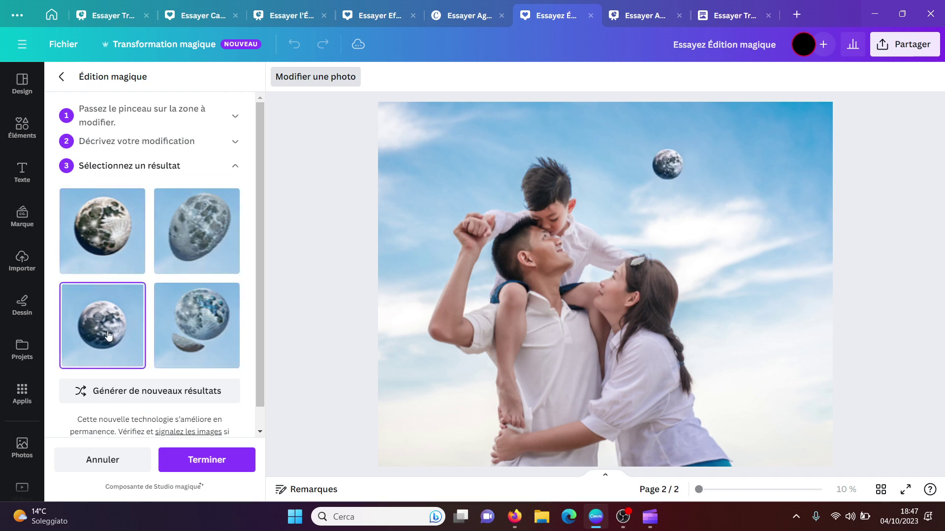
click(207, 459)
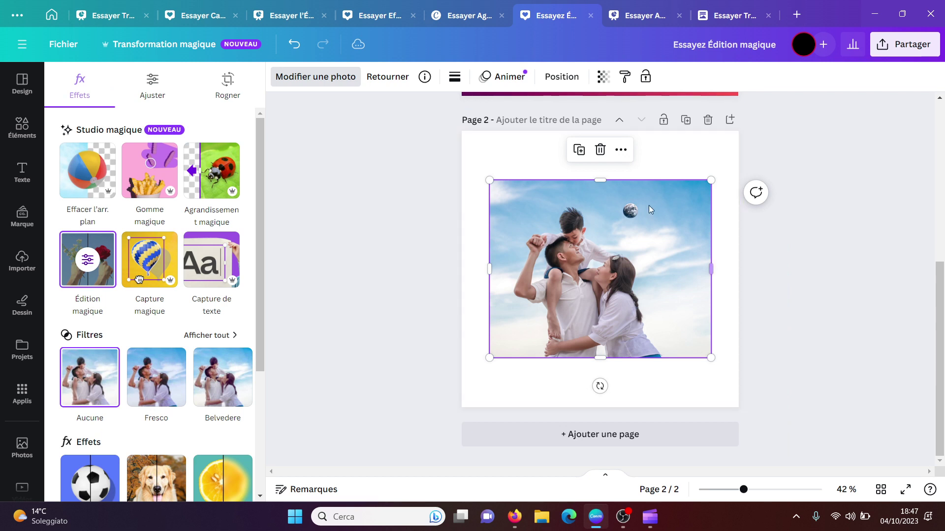
click(848, 300)
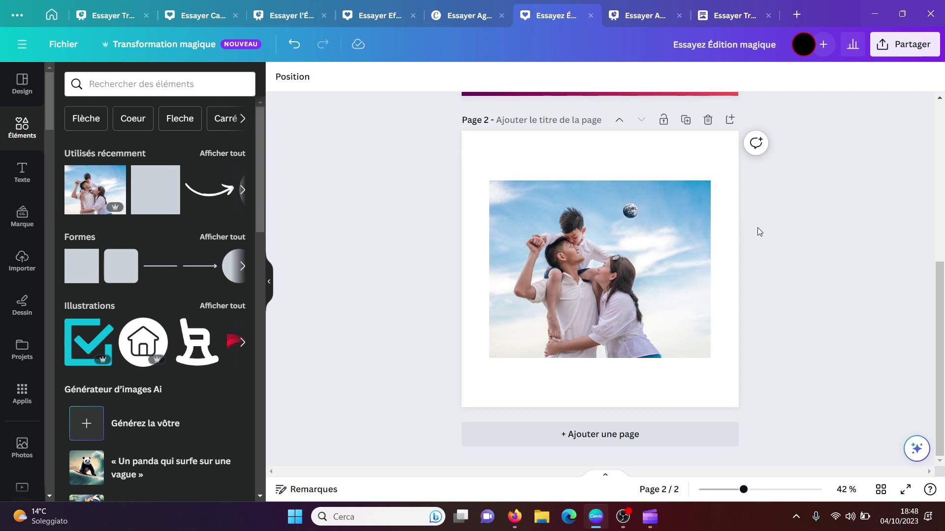
- Switch to the "Essayer Animation magique" presentation
click(638, 217)
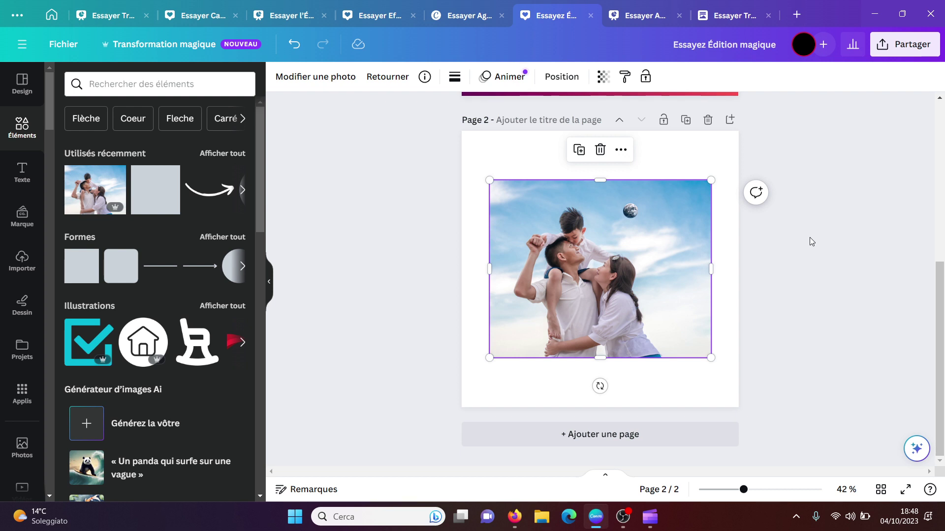
click(631, 12)
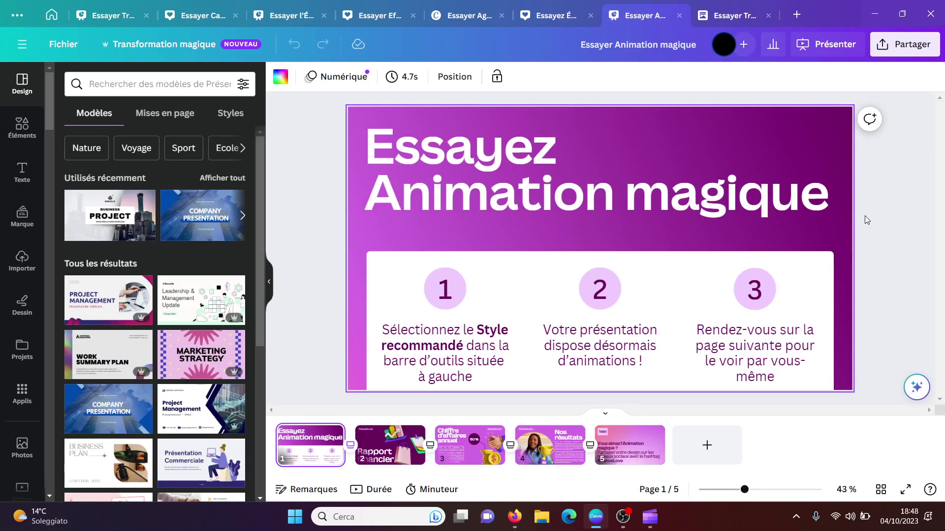
click(871, 219)
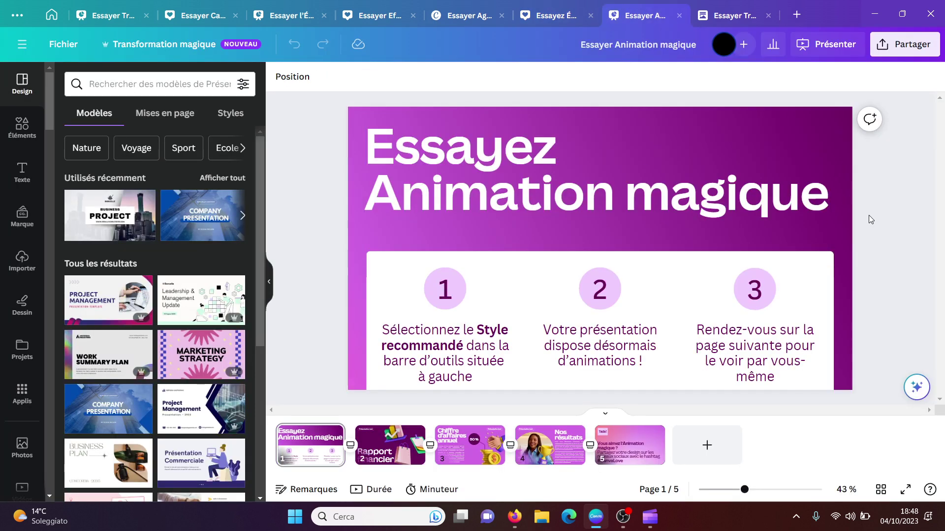
- Add the Impulsion animation to the "Essayez Animation magique" title on page 1
click(616, 211)
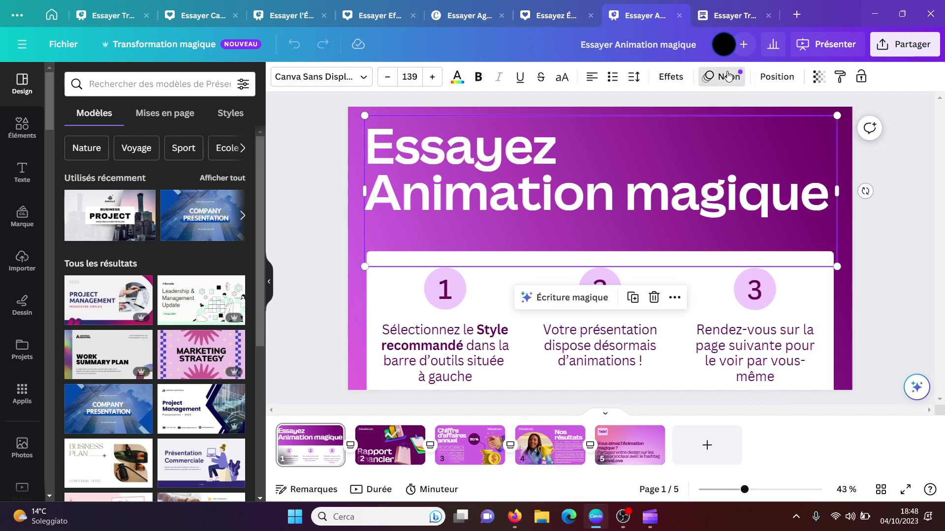
click(727, 77)
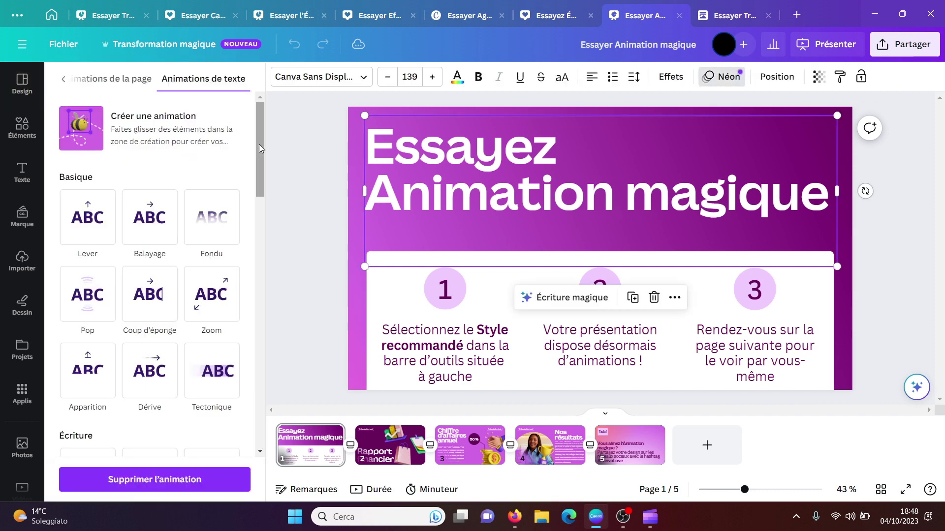
scroll(260, 190, down, 2)
drag(260, 190, 263, 452)
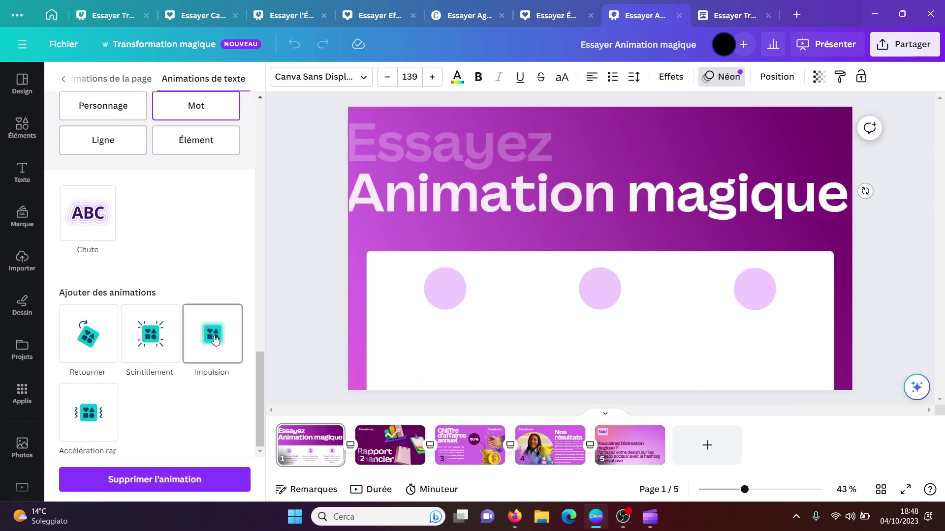
click(213, 334)
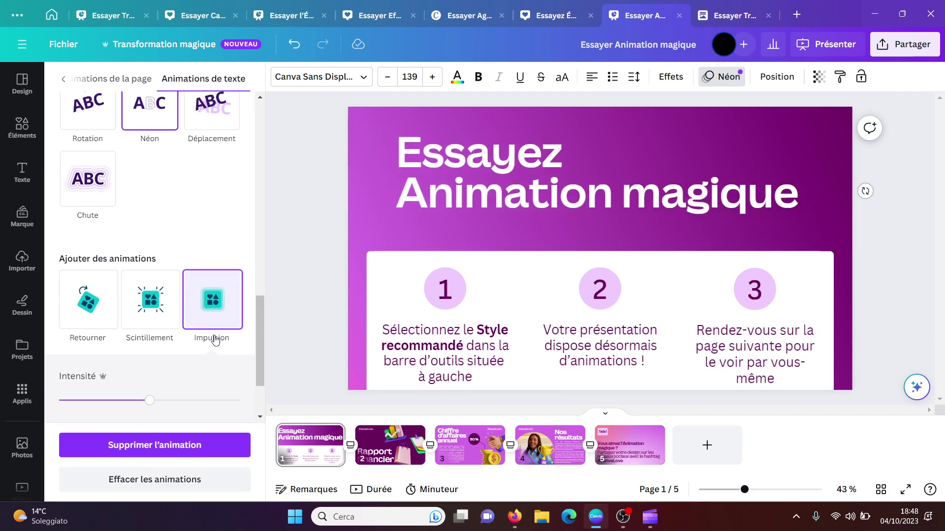
click(296, 198)
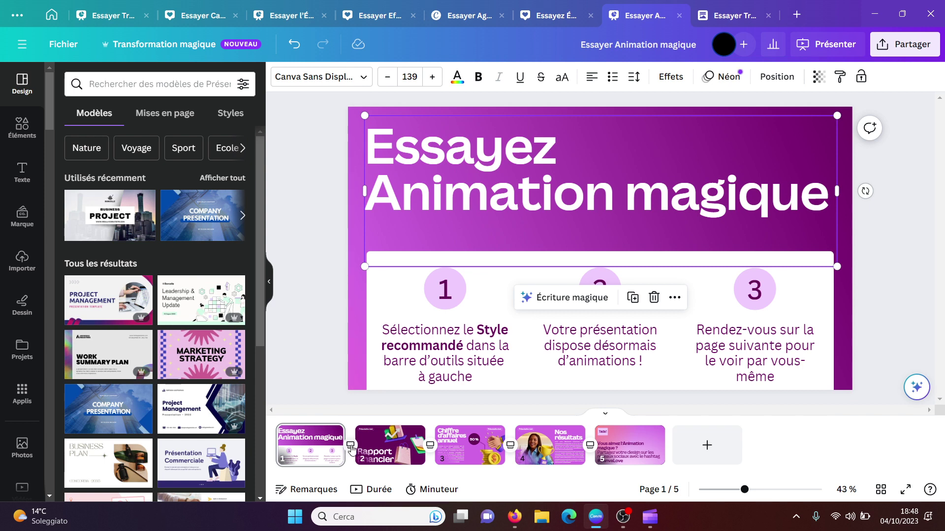
- Review the transition options and settings between pages 1 and 2
click(350, 445)
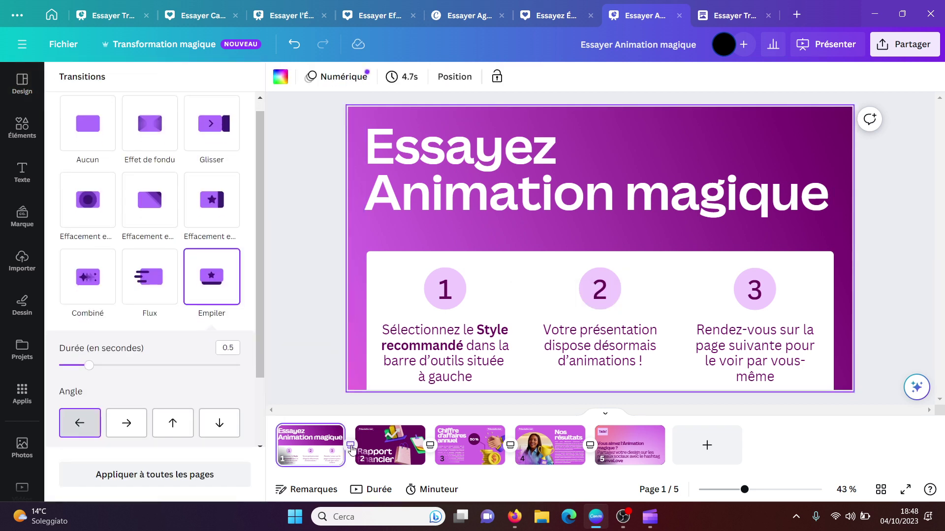
scroll(259, 329, down, 2)
drag(259, 329, 262, 123)
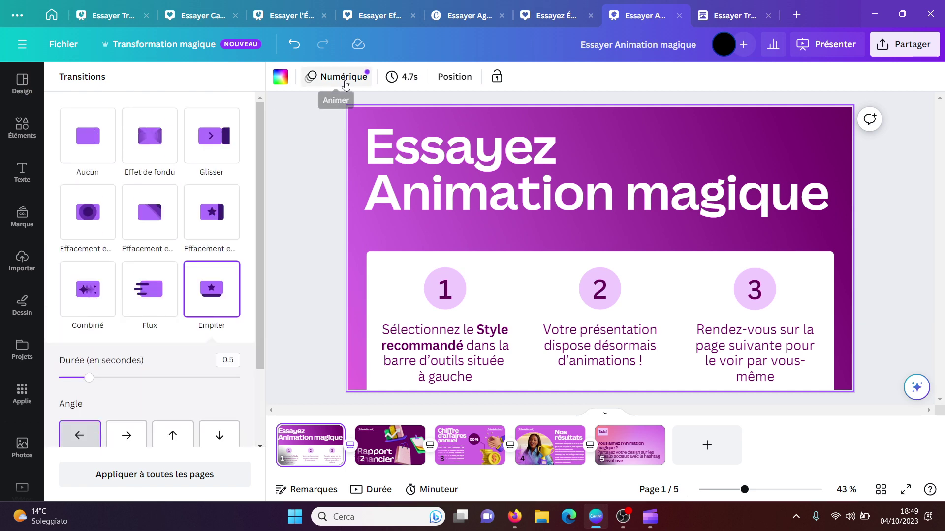
- Browse the page animations for page 1, including the three Mouvement photo styles
click(344, 79)
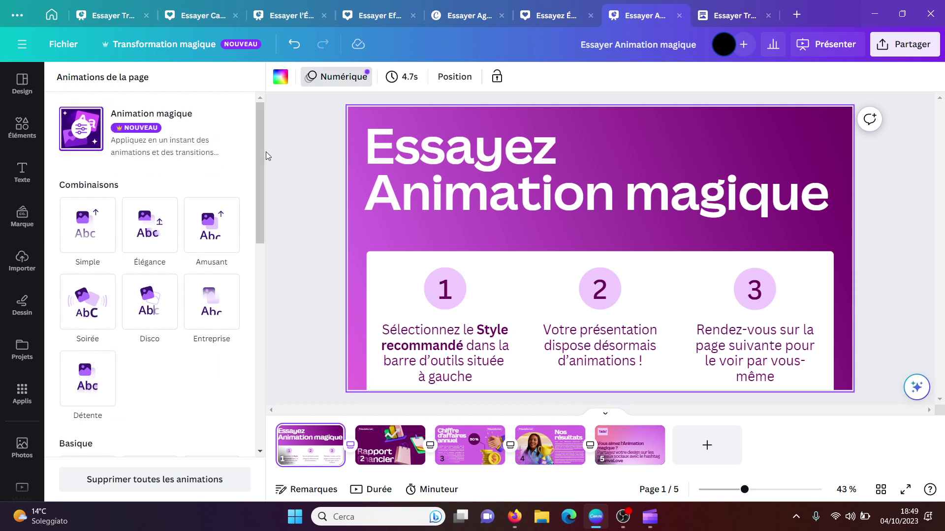
drag(261, 159, 264, 370)
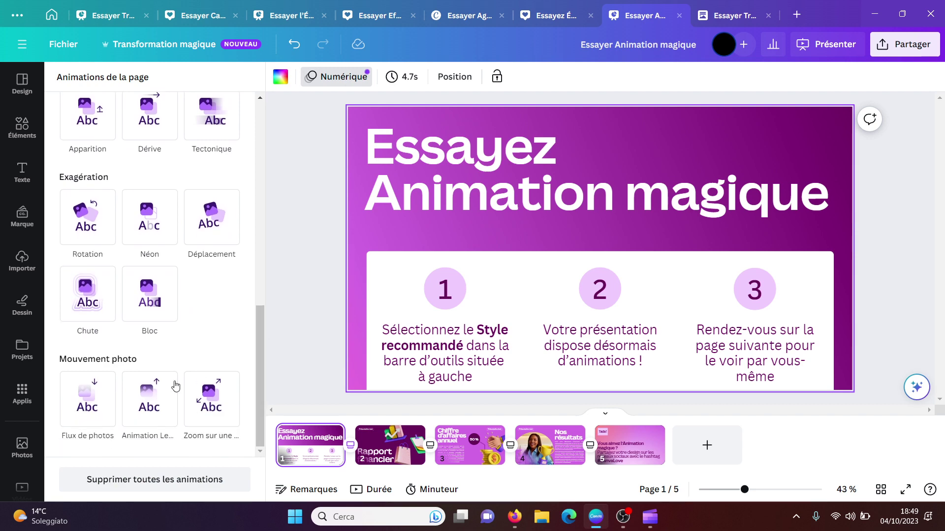
click(87, 404)
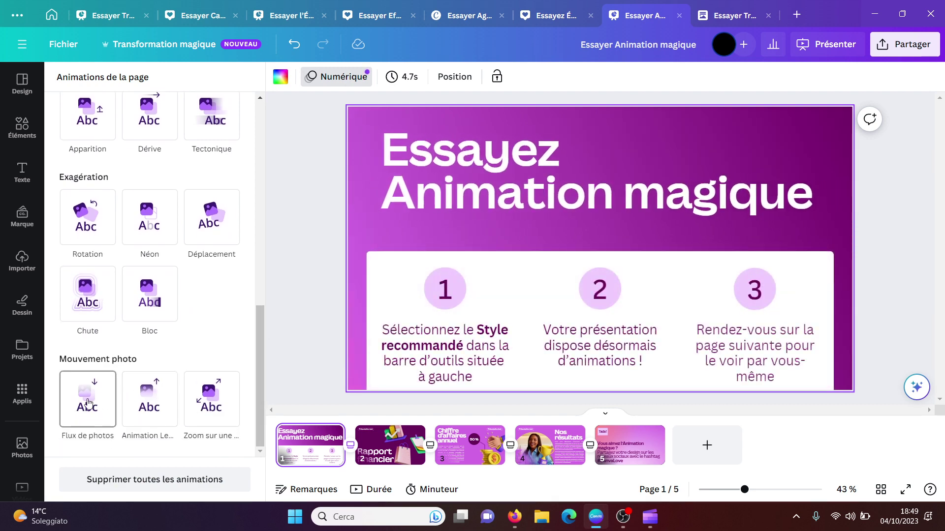
click(156, 406)
click(228, 391)
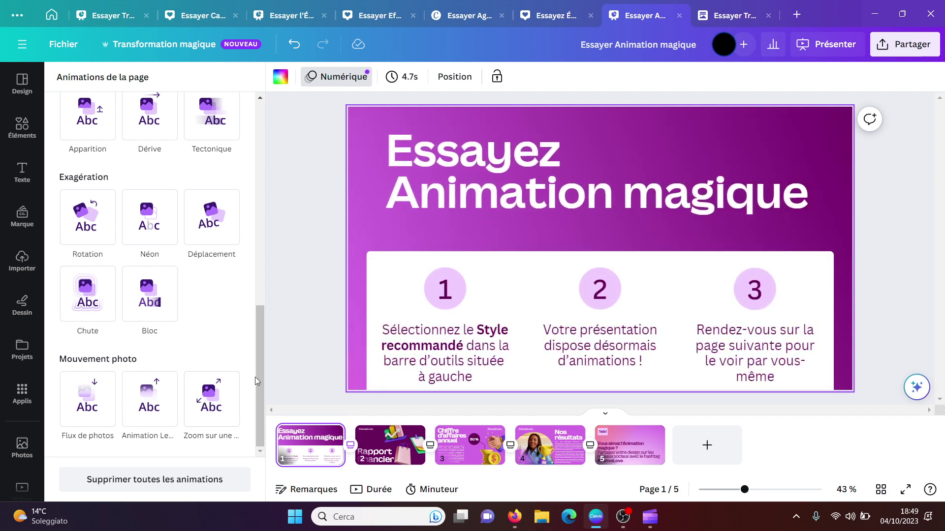
- Try the Animation magique styles Élégant, Rythme endiablé, Fait main, Ludique and Minimal on the presentation, and apply Professionnel
drag(260, 374, 271, 141)
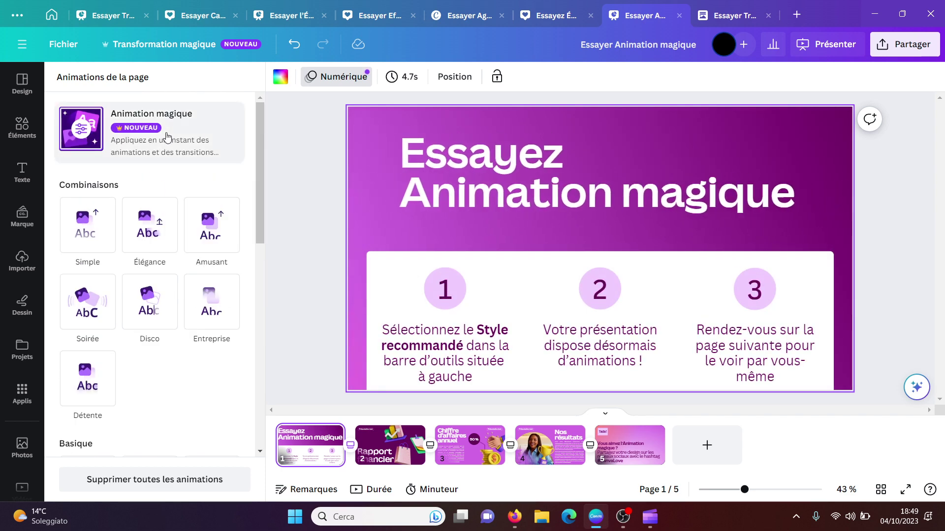
click(167, 136)
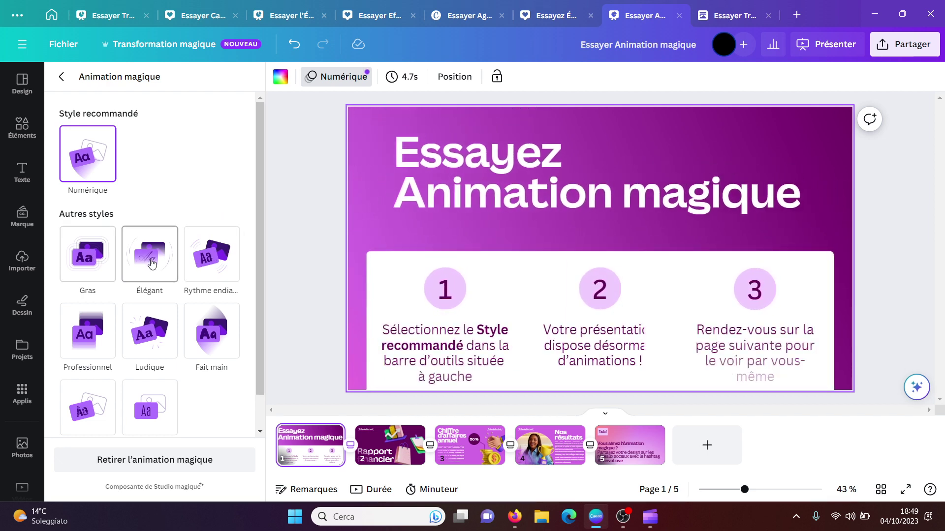
click(150, 260)
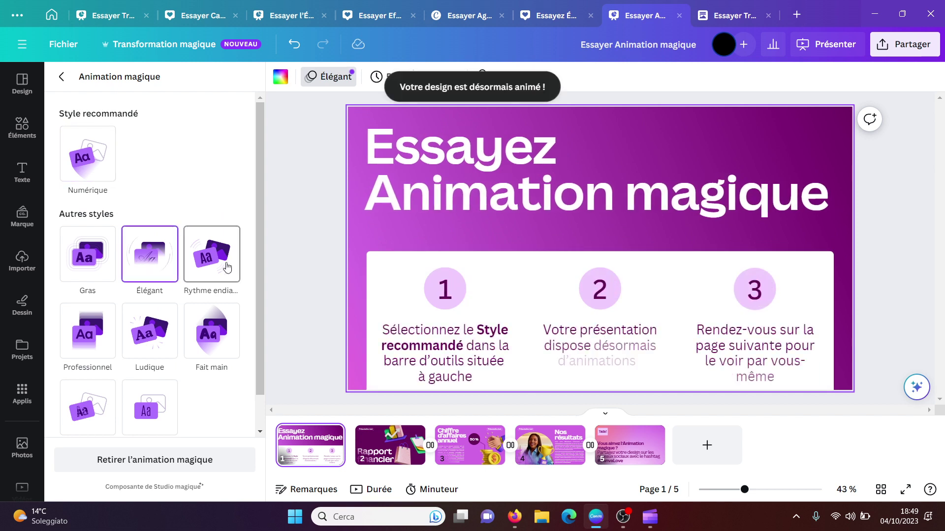
click(225, 267)
scroll(246, 284, down, 1)
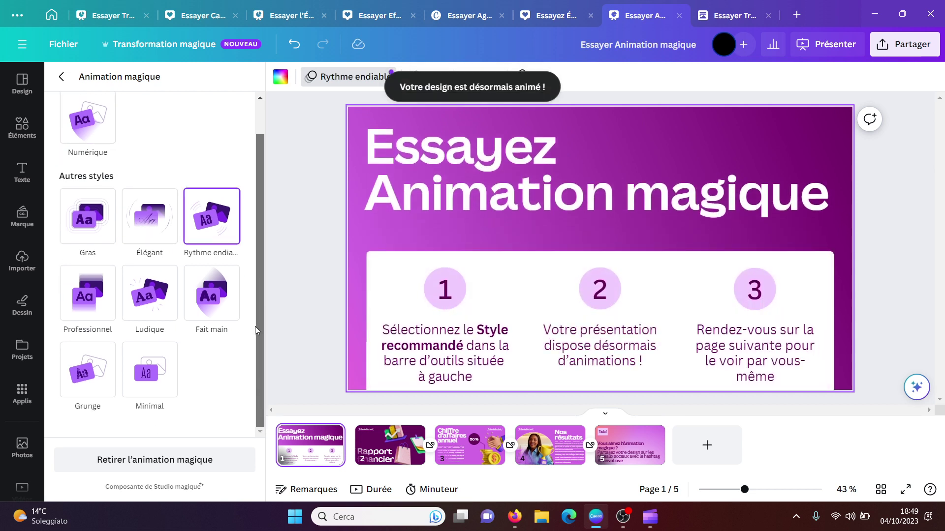
click(209, 283)
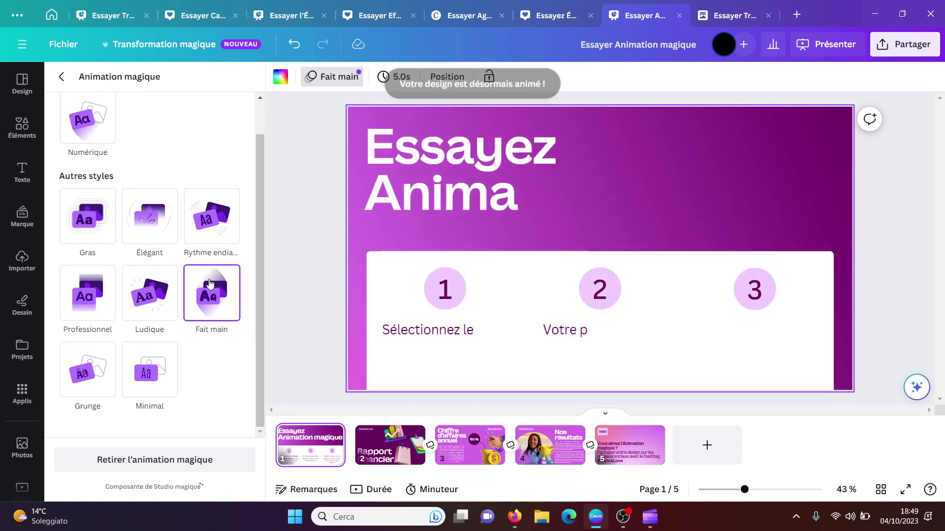
click(159, 305)
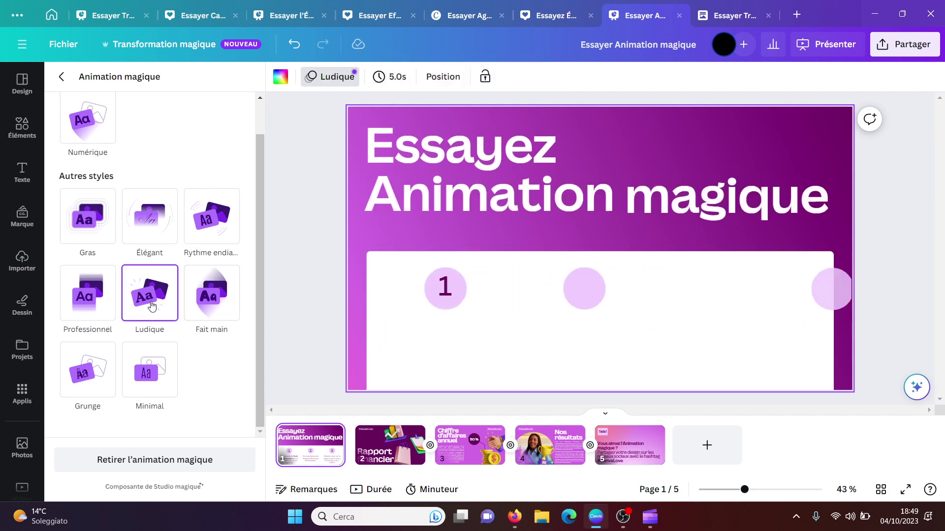
click(150, 376)
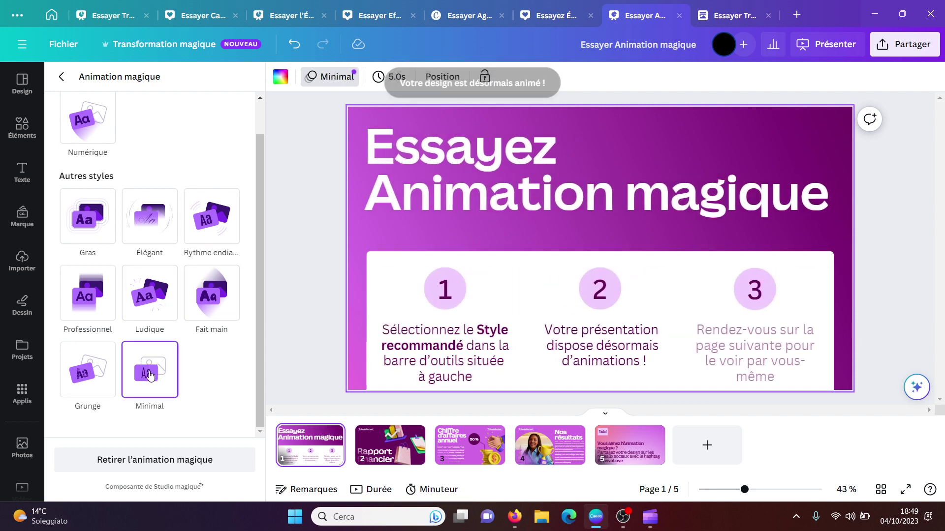
click(106, 316)
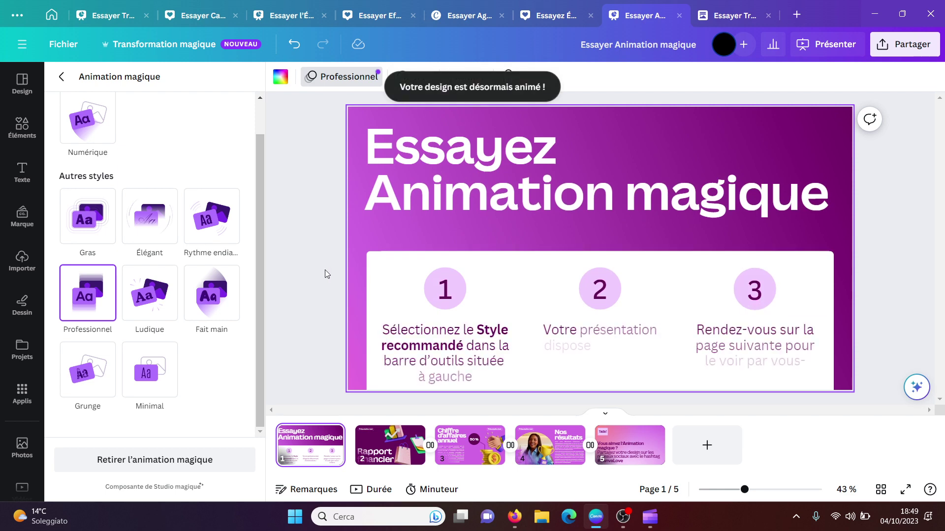
click(326, 274)
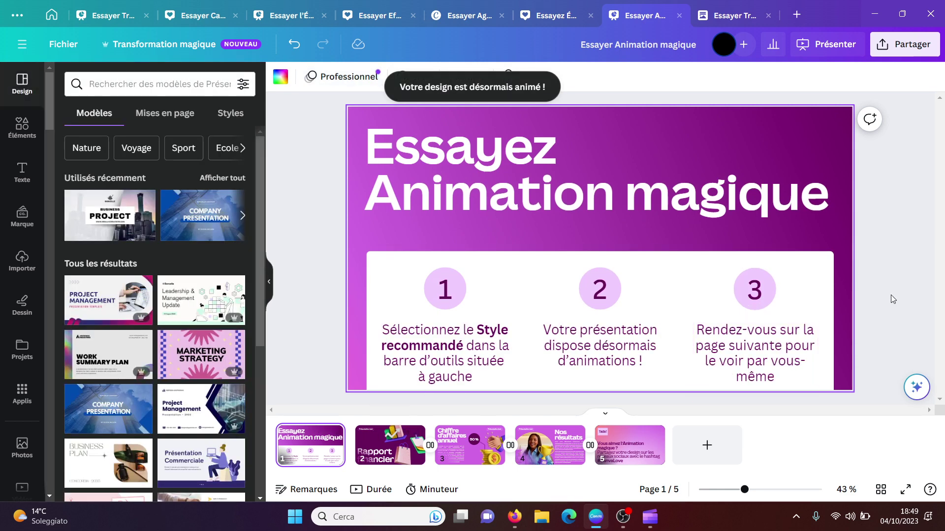
click(908, 247)
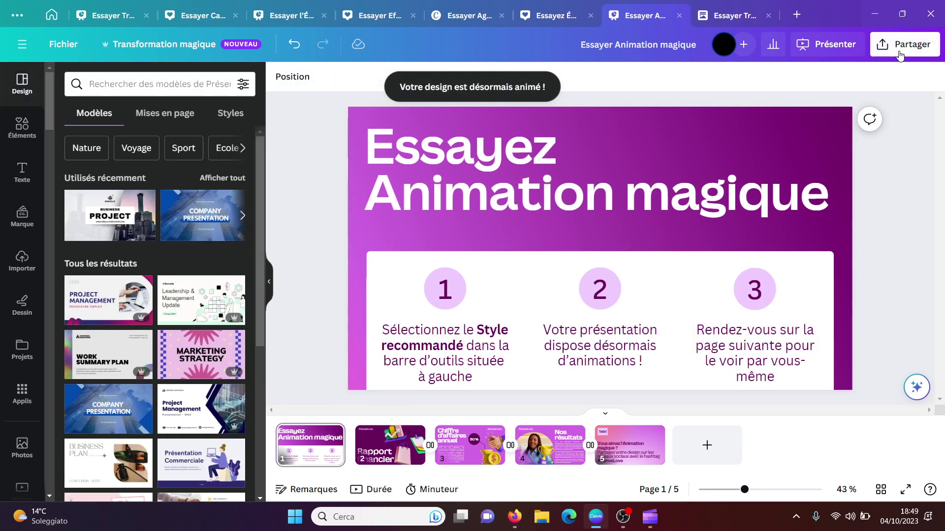
- Examine the presentation's download file types, including the PPTX option, without downloading anything
click(900, 55)
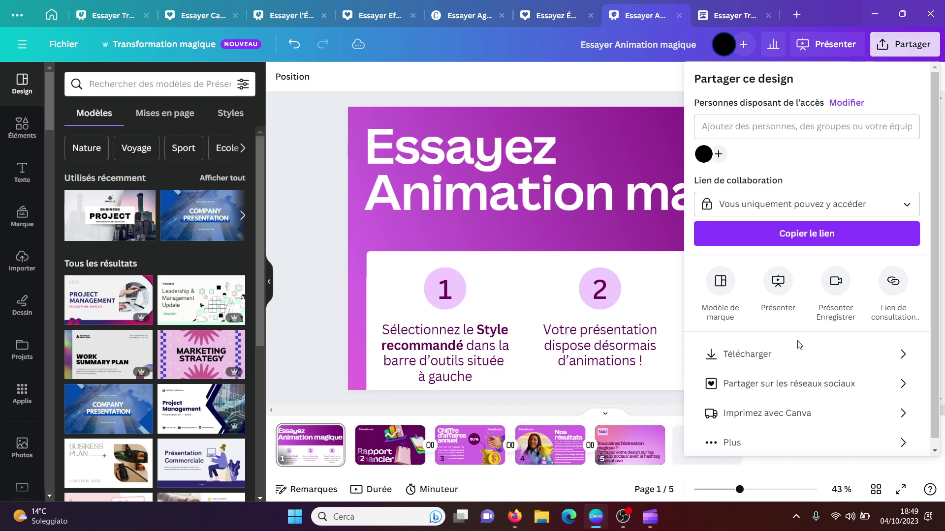
click(785, 355)
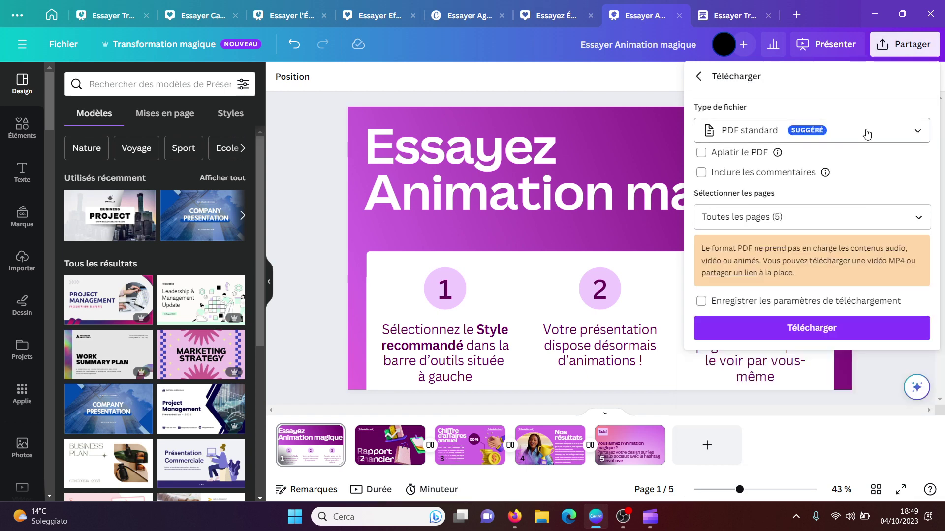
click(856, 132)
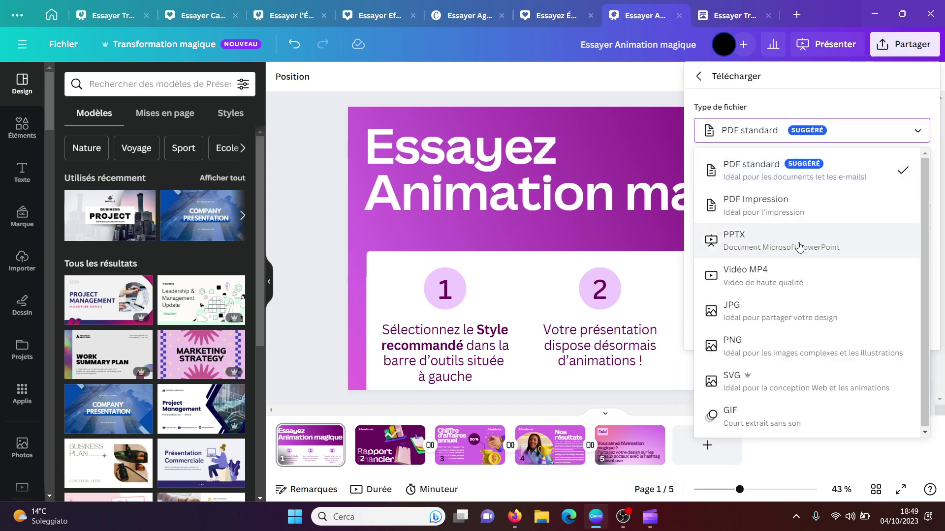
click(799, 246)
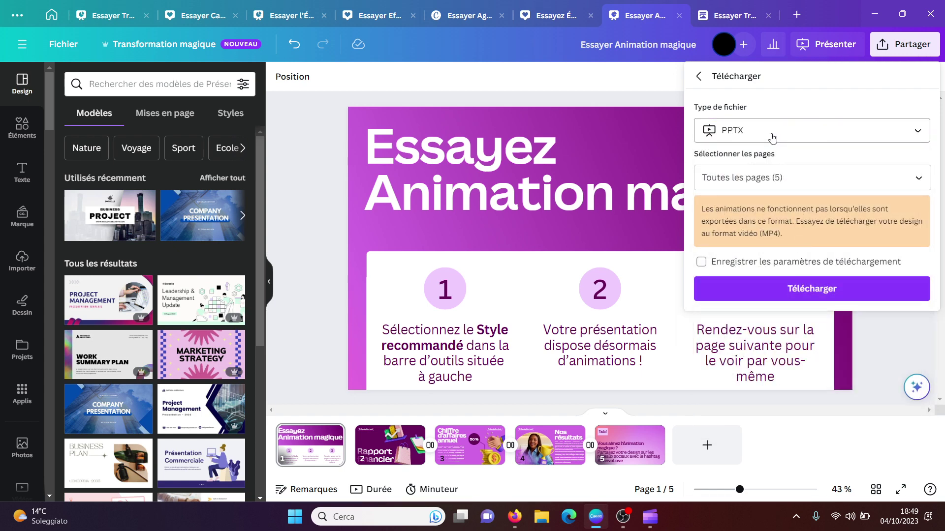
click(773, 139)
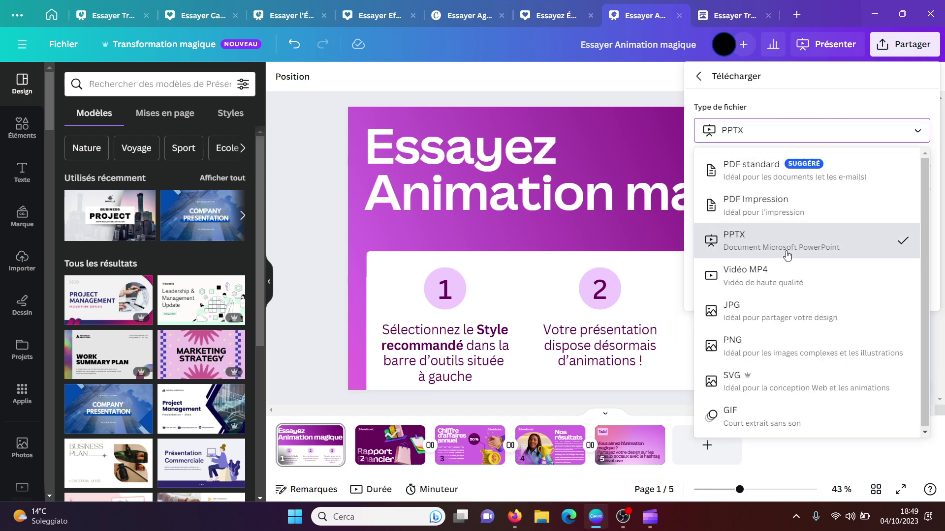
click(788, 246)
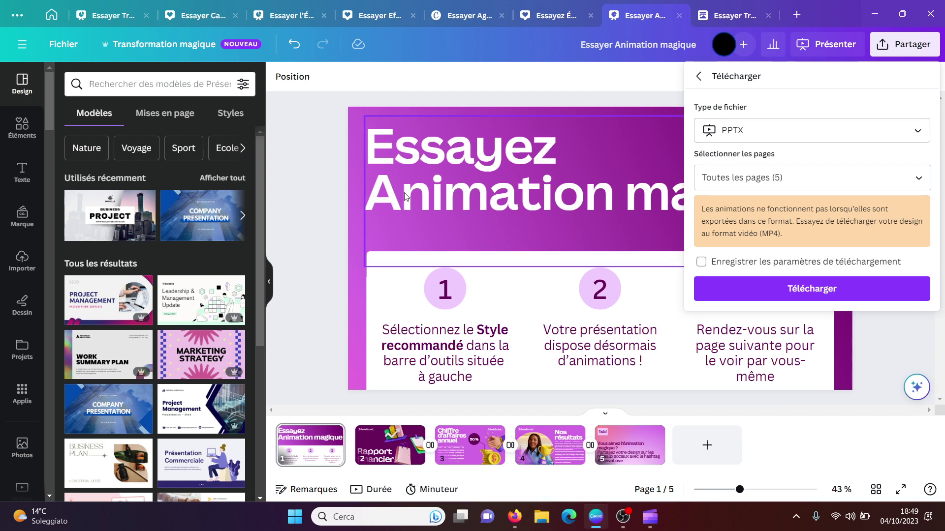
click(309, 193)
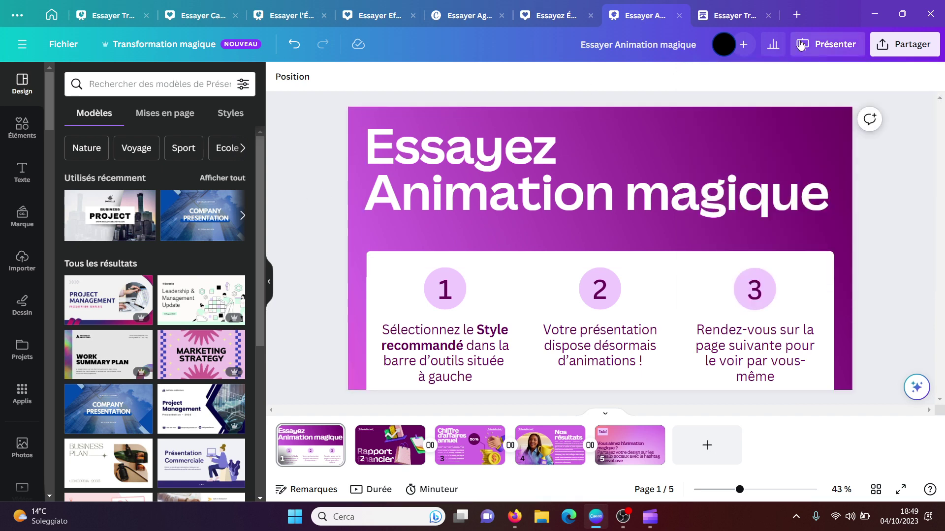
- View the "Essayer Transformation magique (Doc)" document and switch to the untitled video design in Firefox
click(738, 16)
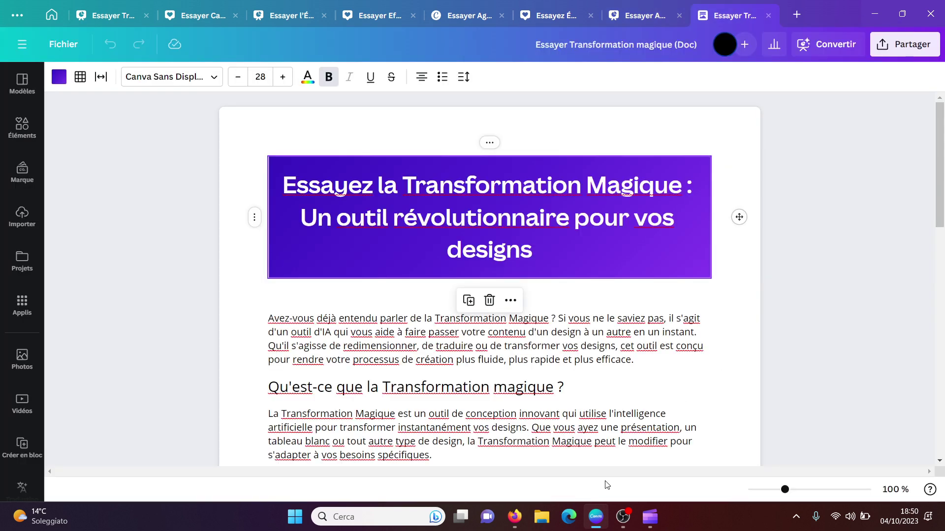
click(515, 519)
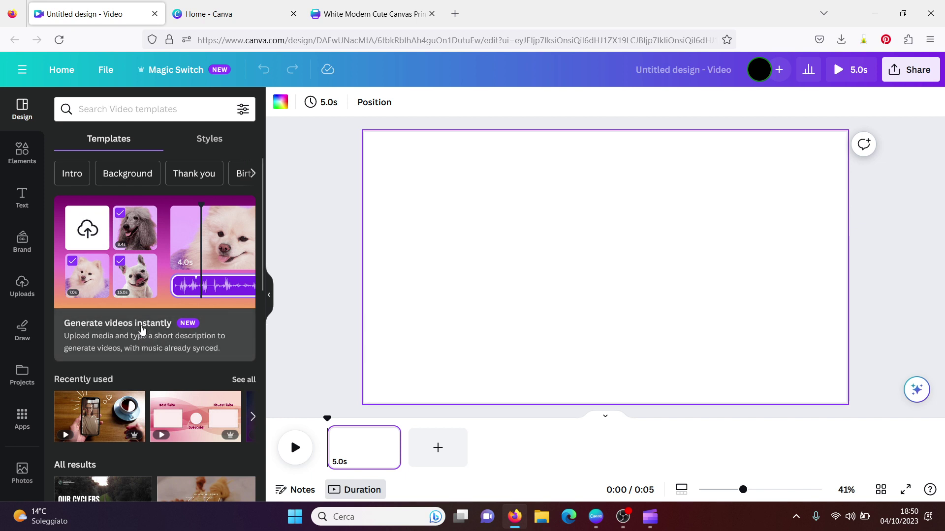
- Start generating a video with Magic Design from the living room image and two modern house exterior images
click(141, 330)
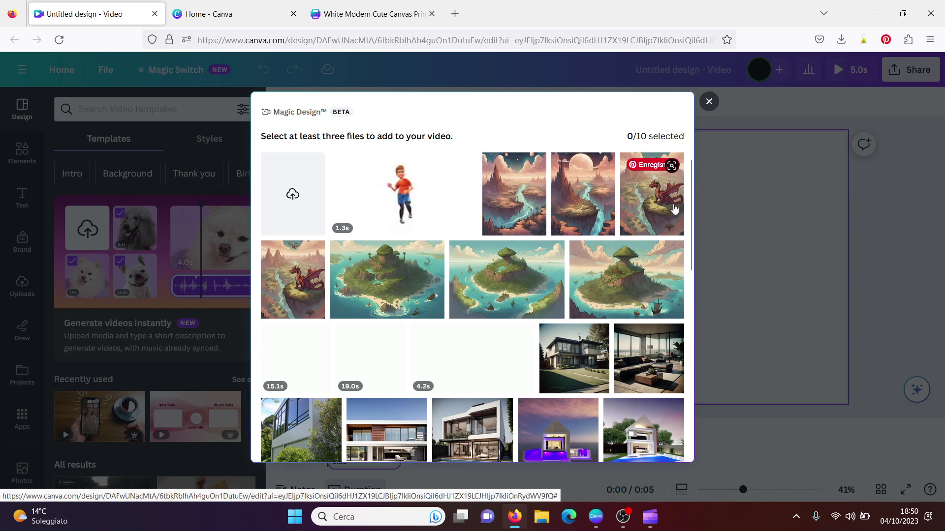
mouse_move(690, 205)
mouse_down()
mouse_move(691, 233)
mouse_move(693, 219)
mouse_up()
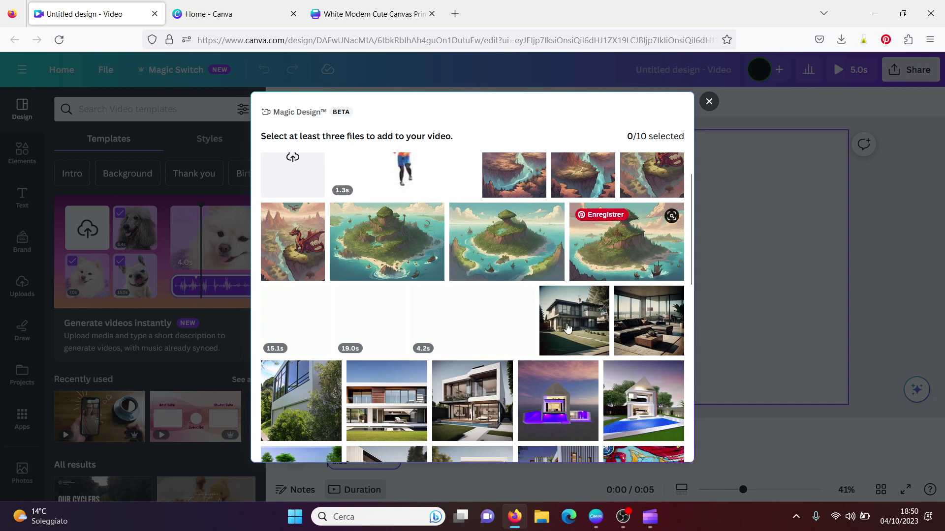
click(649, 317)
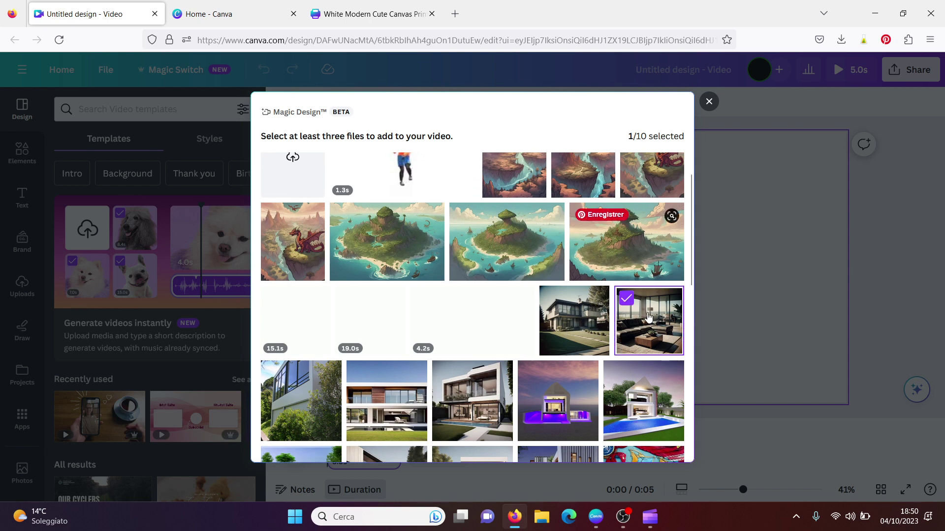
click(460, 396)
click(564, 330)
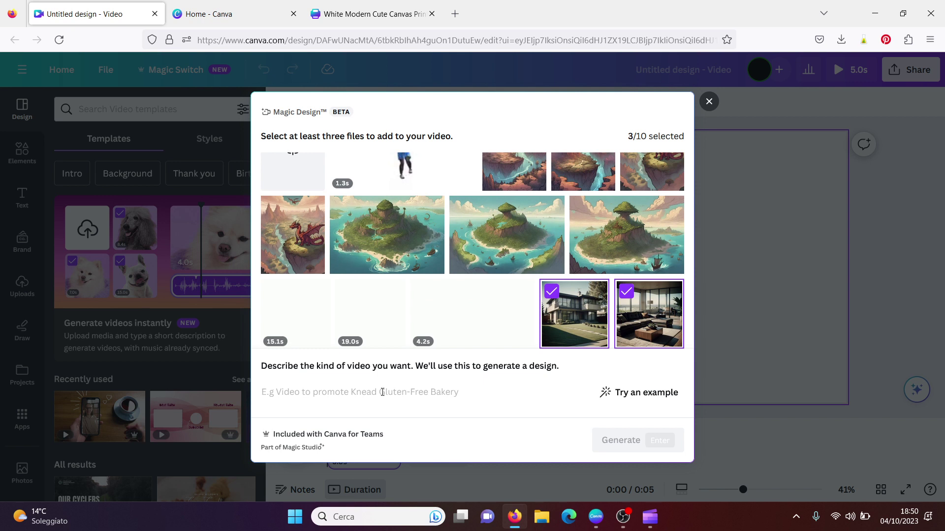
- Generate the video from the description "My home view by a drone" and preview it
text(My home view)
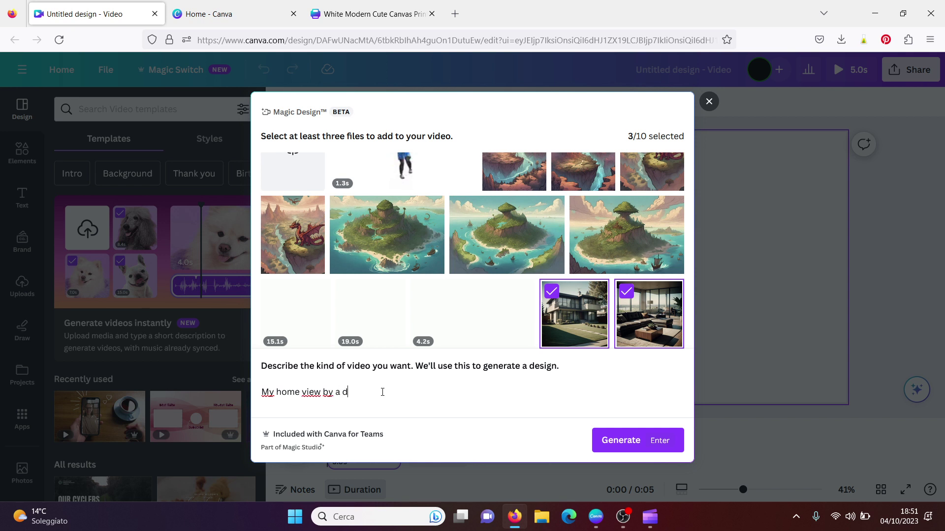
text(by a drone)
click(627, 443)
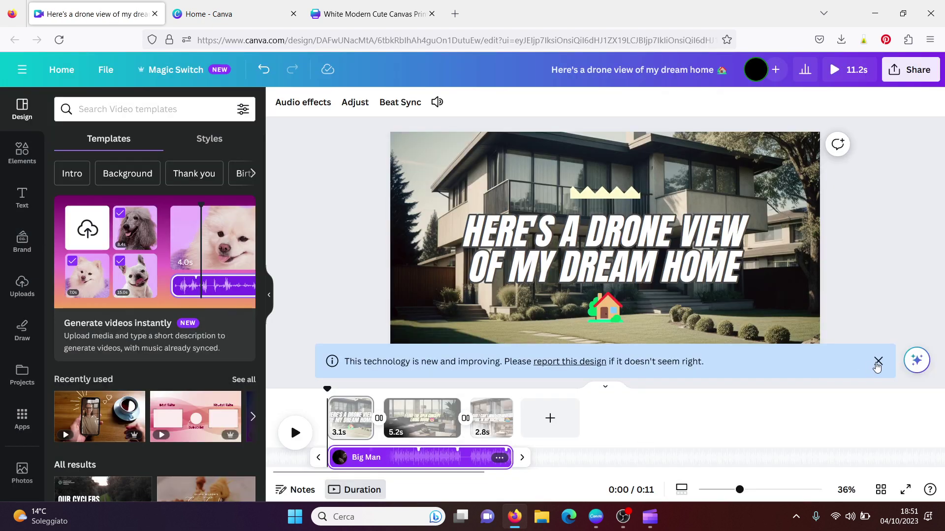
click(878, 362)
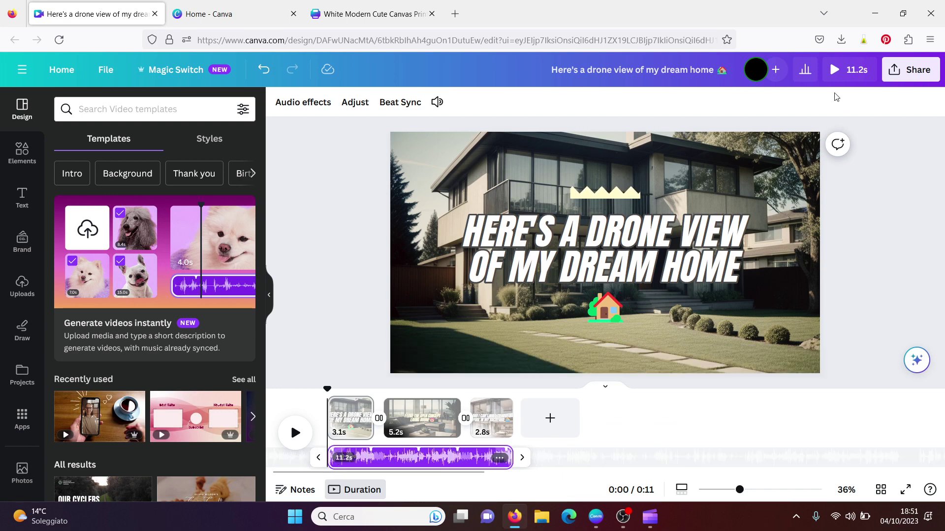
click(849, 74)
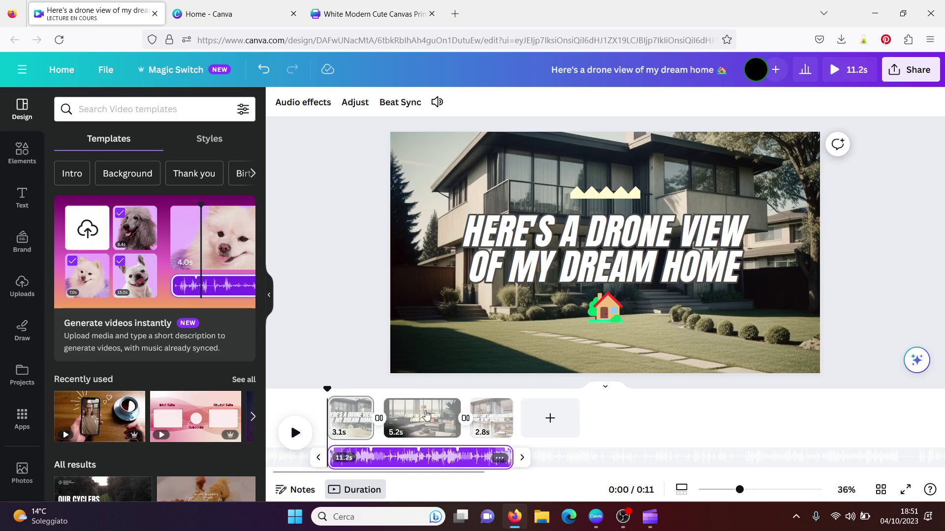
- Shift the title group on the first video page slightly and ungroup its elements
click(604, 306)
mouse_move(604, 306)
mouse_down()
mouse_move(522, 330)
mouse_move(626, 300)
mouse_move(605, 296)
mouse_up()
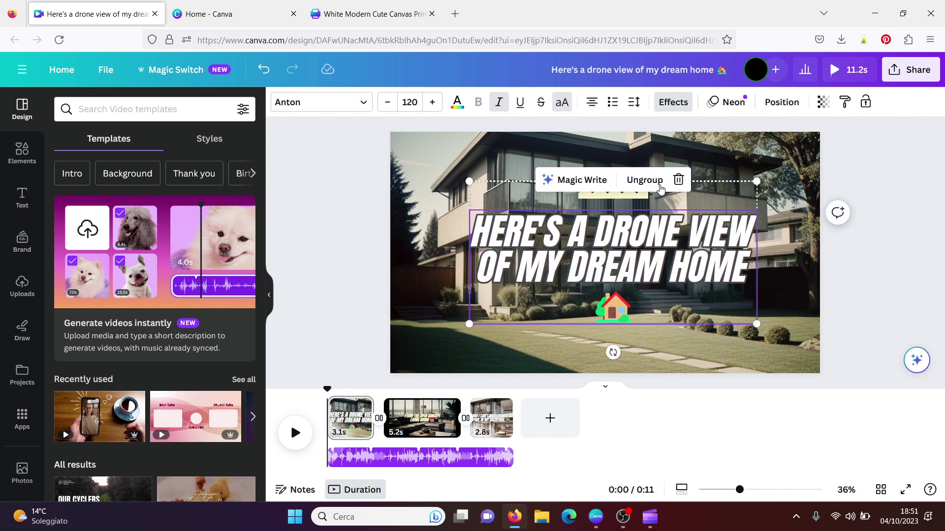
click(644, 180)
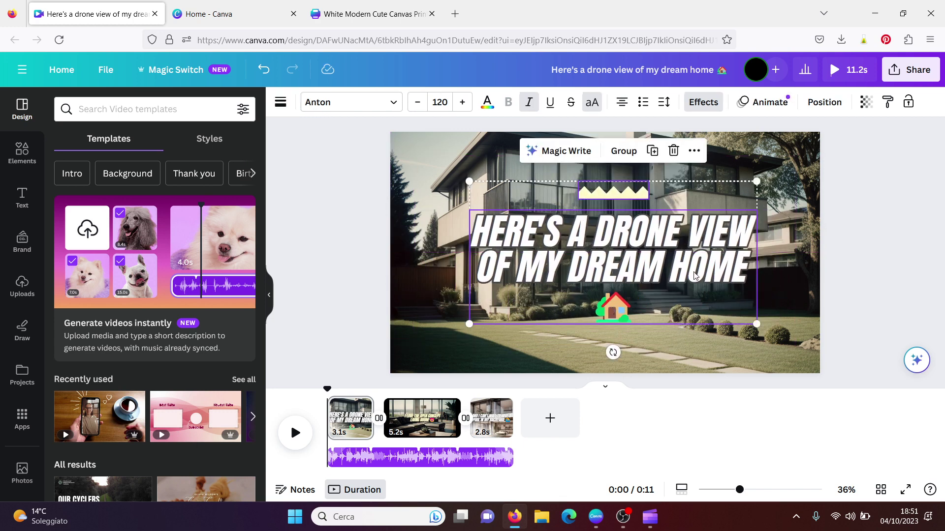
click(835, 279)
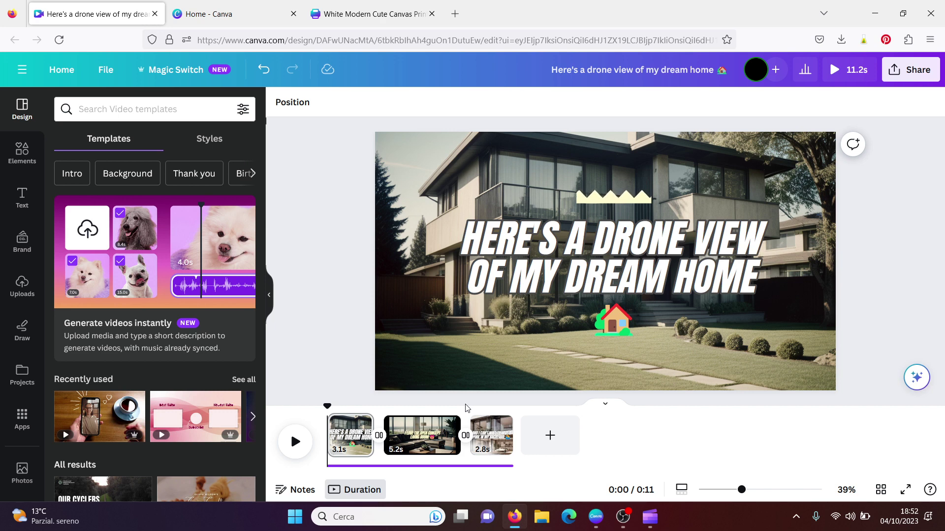
- Search from the Canva home page for "a guide about graphic design" and browse the Magic Design suggestions and templates
click(250, 19)
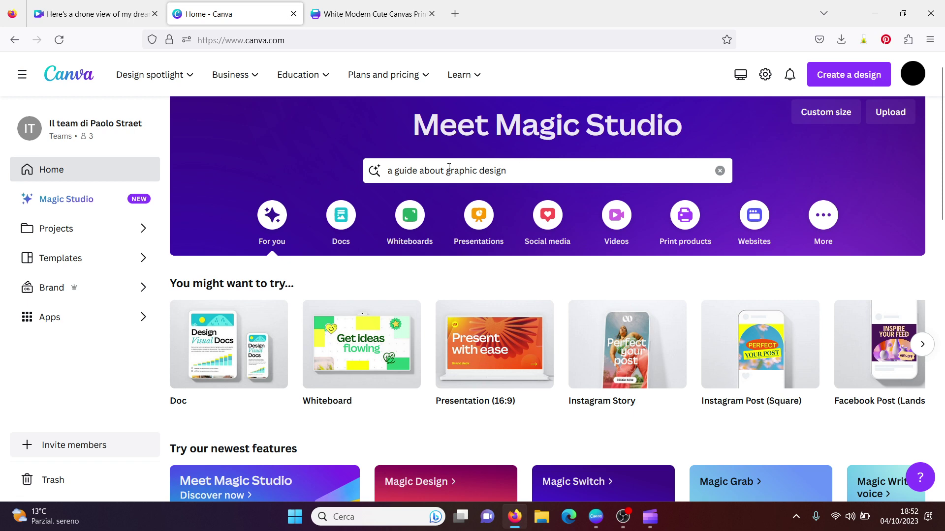
click(532, 171)
key(Return)
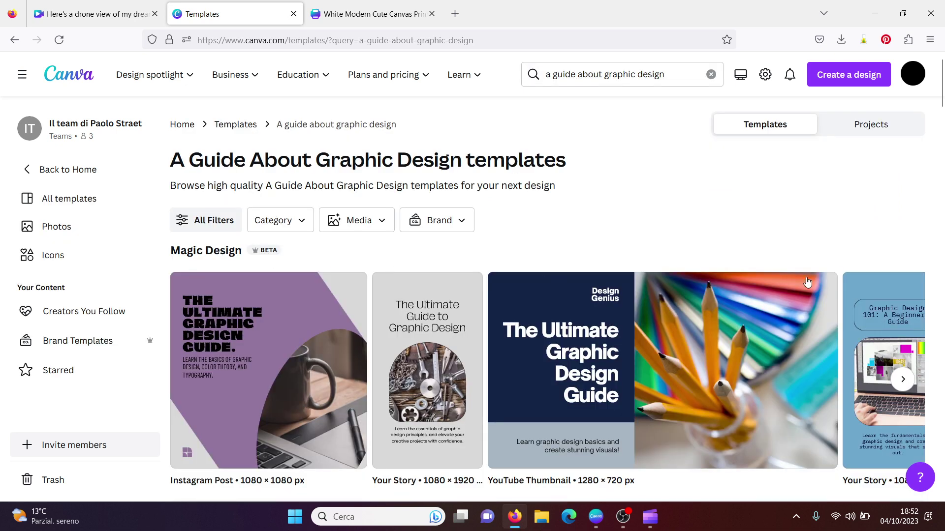
drag(941, 96, 941, 143)
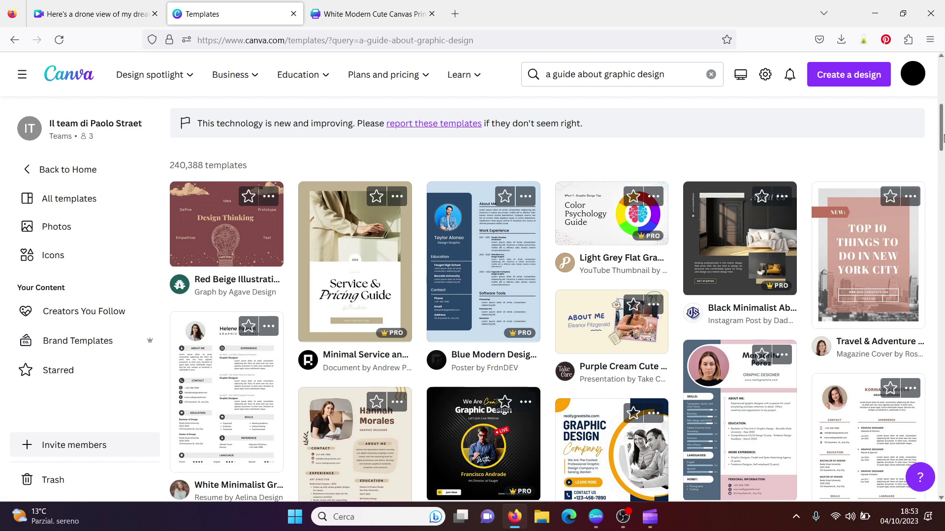
drag(944, 139, 944, 103)
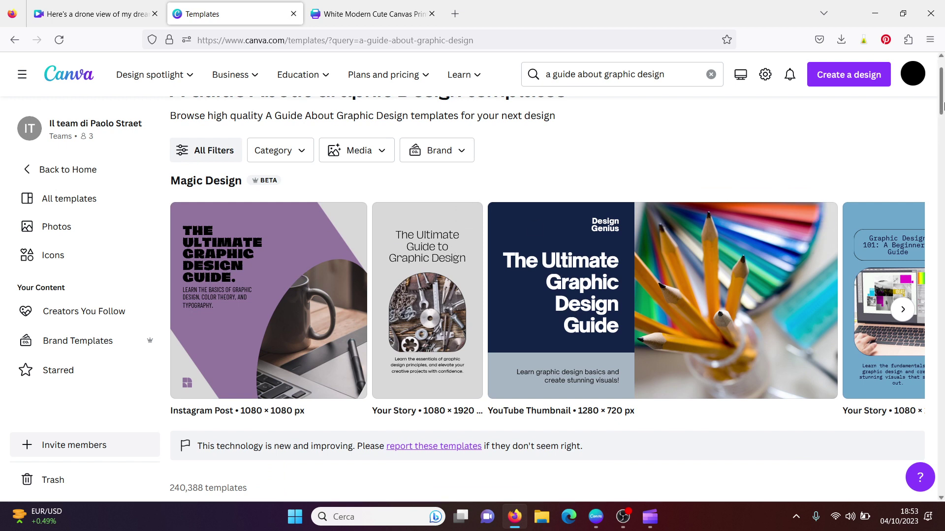
drag(943, 106, 943, 86)
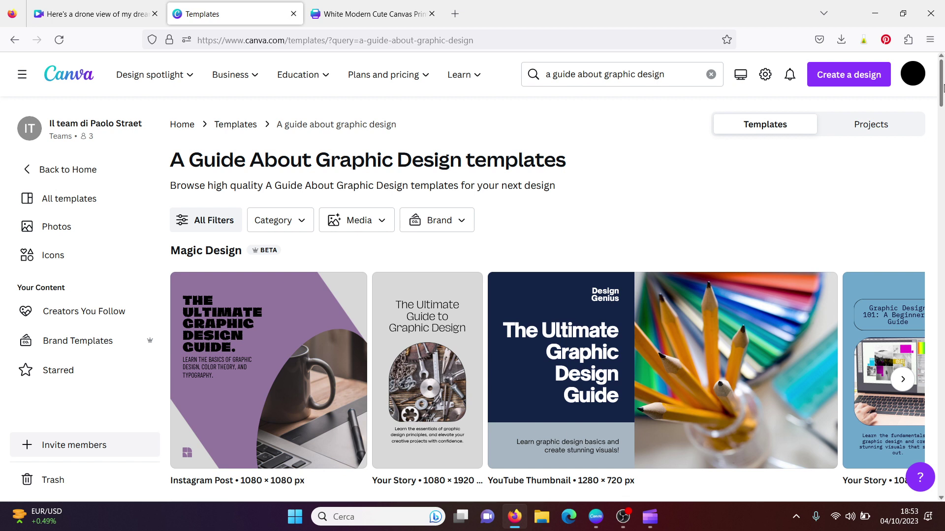
- Check the drone view video design briefly, and browse further down the "a guide about graphic design" template results
click(105, 4)
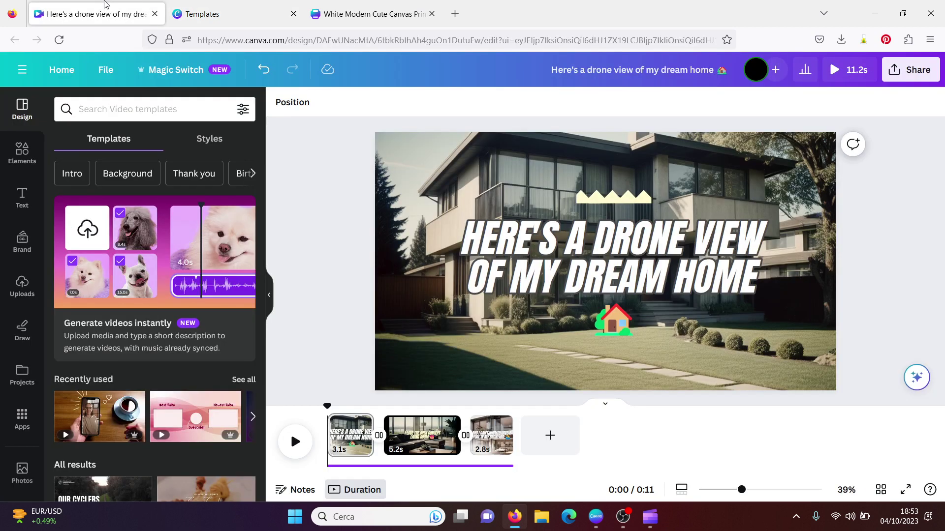
click(221, 5)
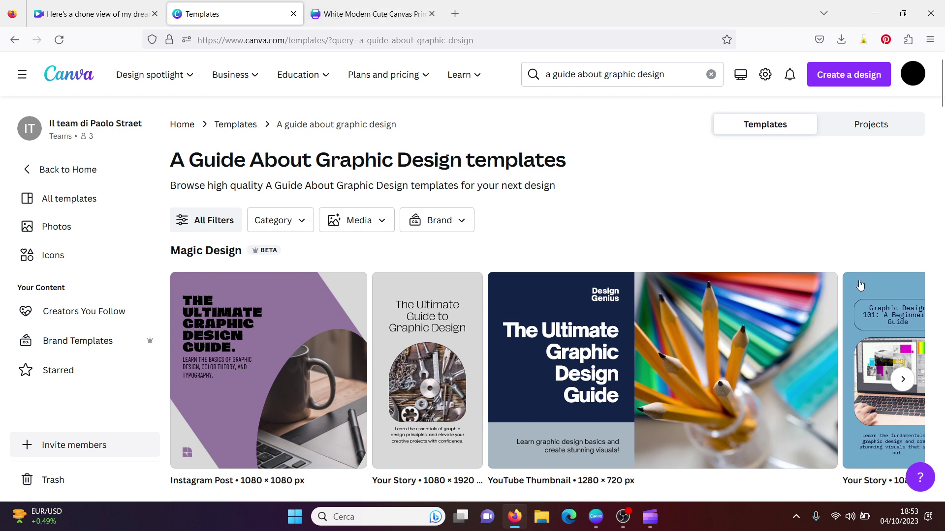
drag(942, 102, 939, 144)
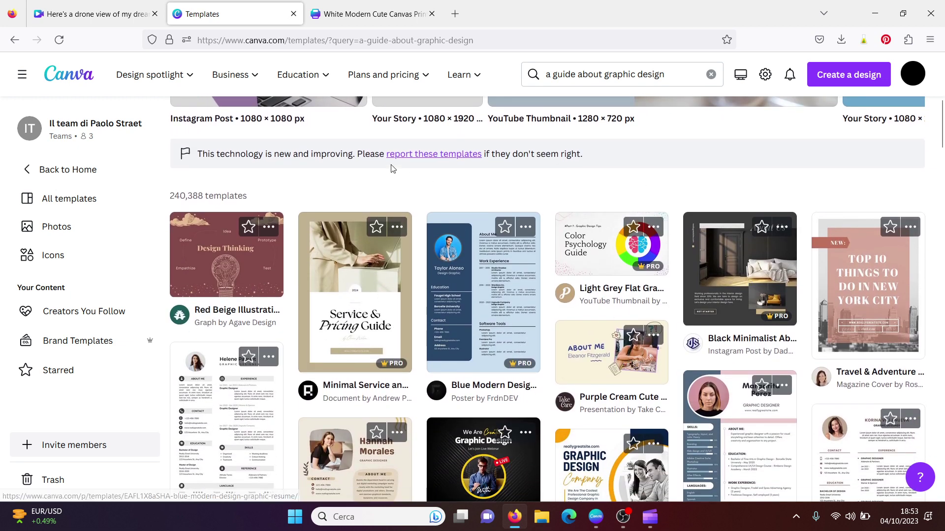
- Return to the drone view video and play it in short stretches from the title page through the living room page
click(96, 14)
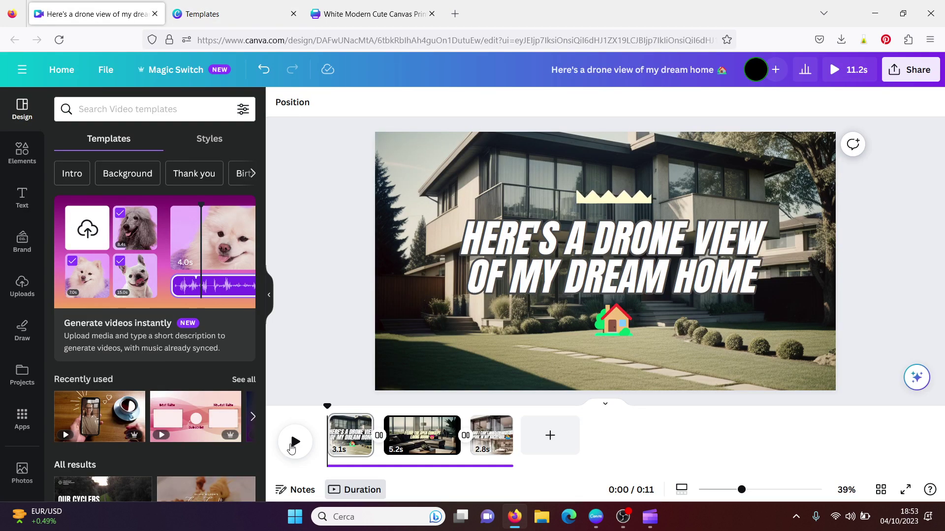
click(295, 441)
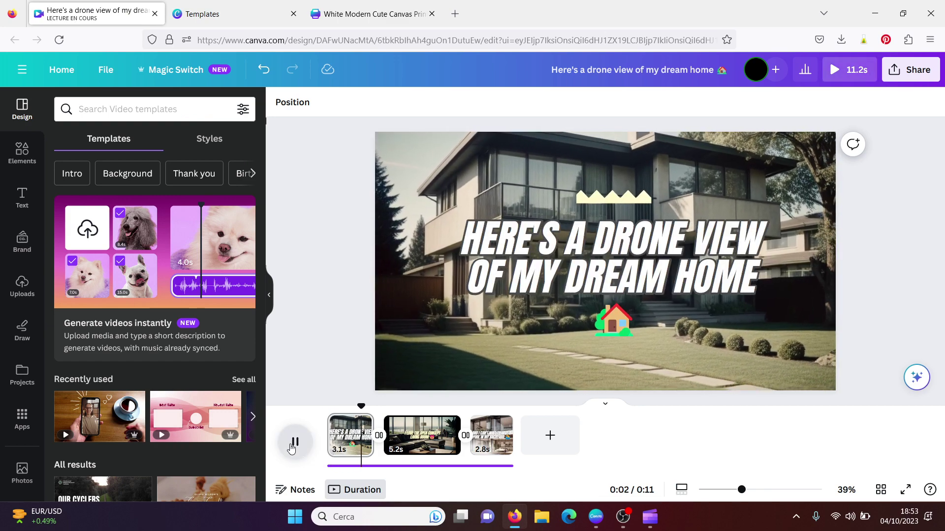
click(291, 446)
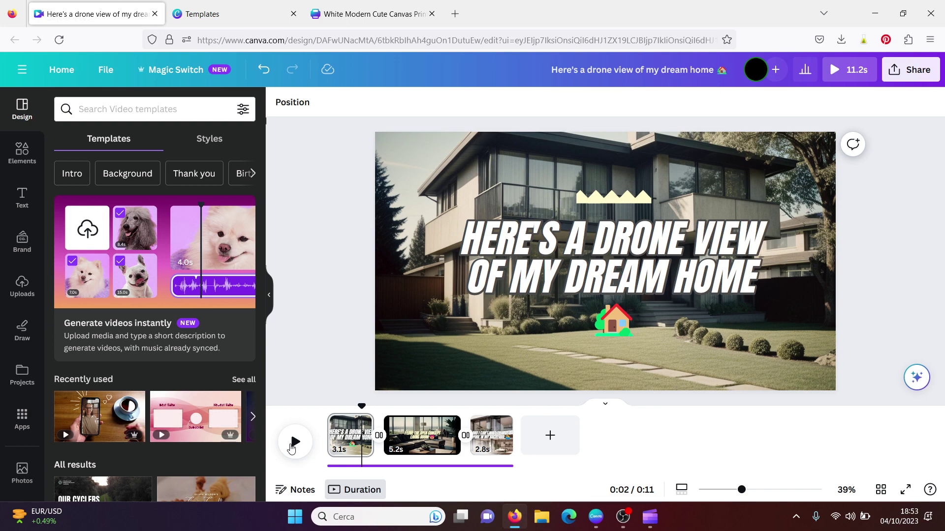
click(295, 442)
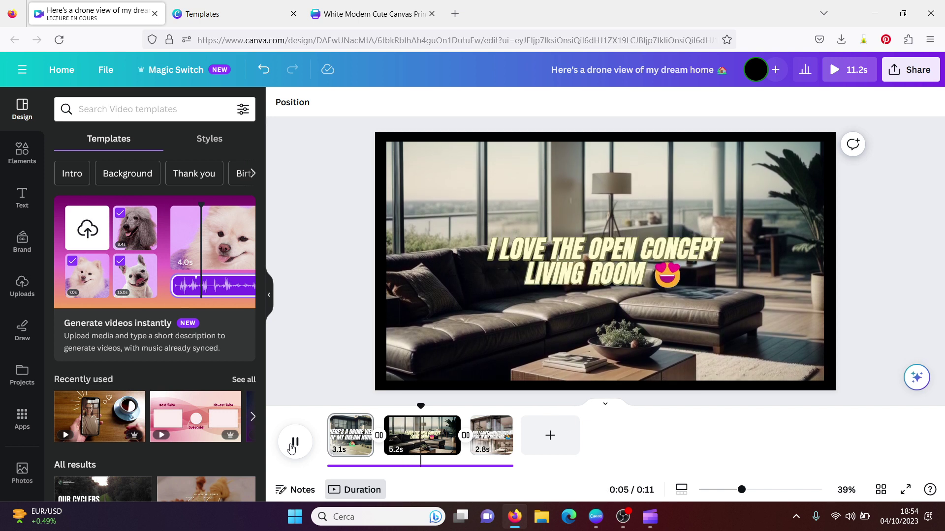
click(293, 443)
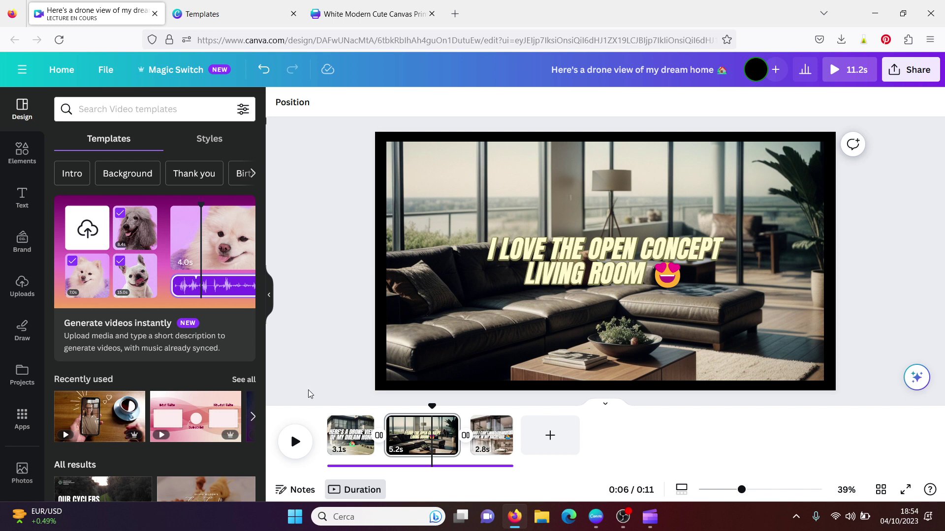
click(293, 443)
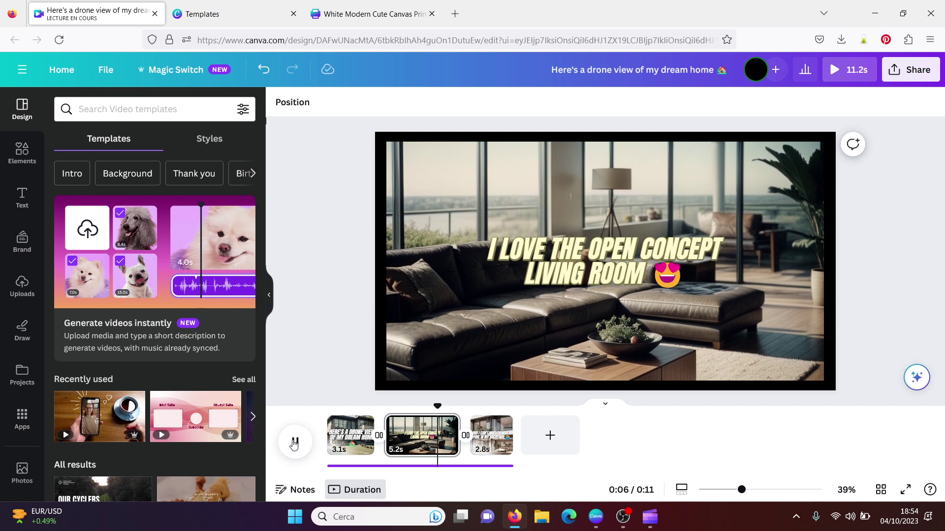
click(294, 443)
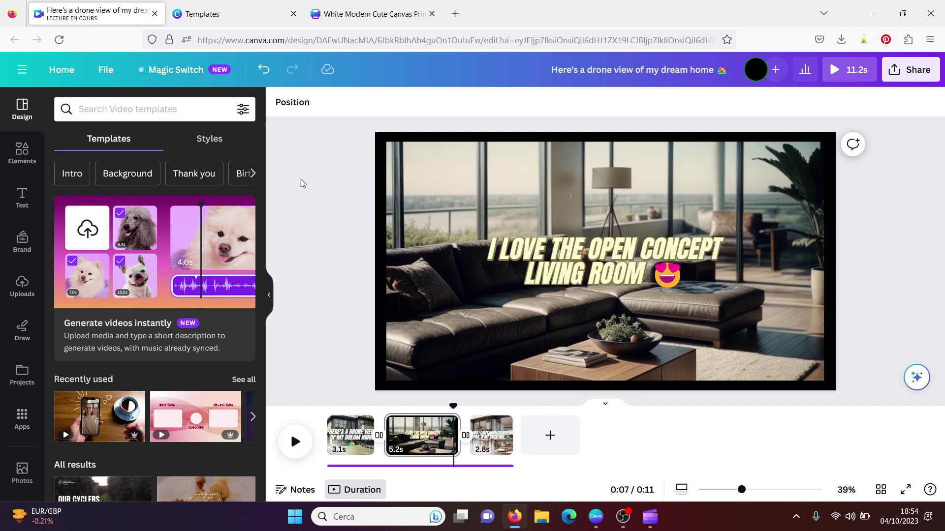
- Switch to the White Modern Cute Canvas Print design, dismiss its print options and browse the available AI-powered apps
click(233, 9)
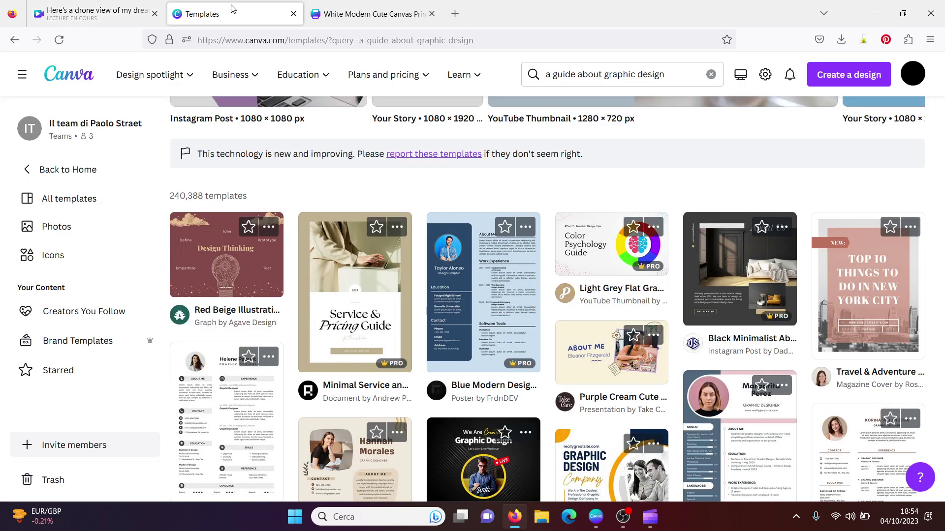
click(396, 13)
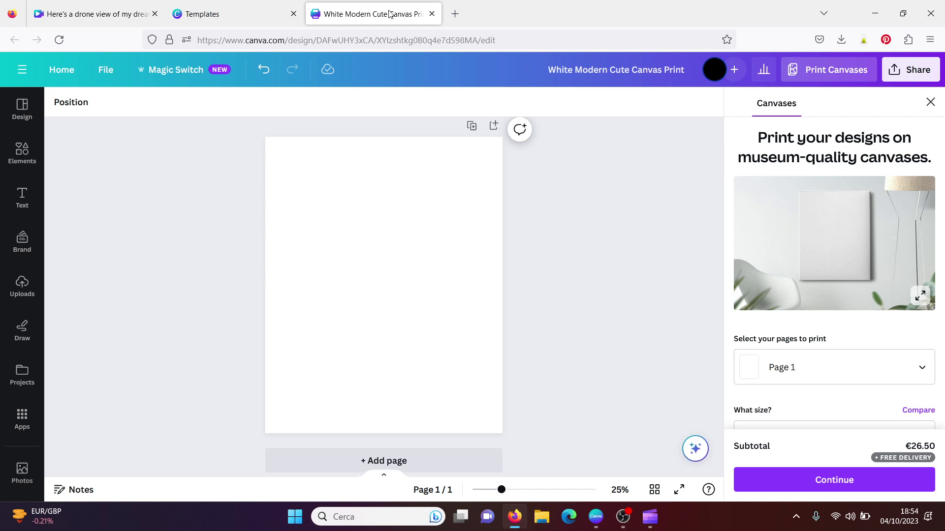
click(930, 102)
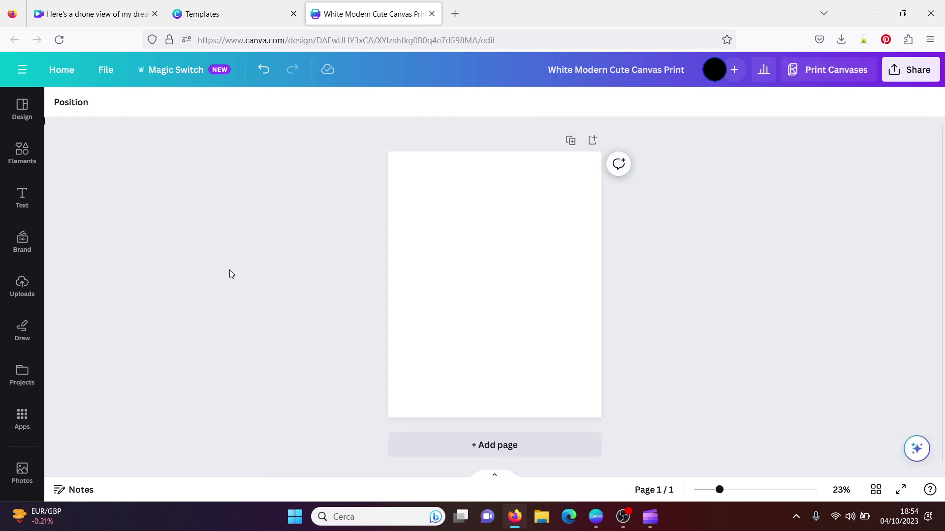
click(23, 416)
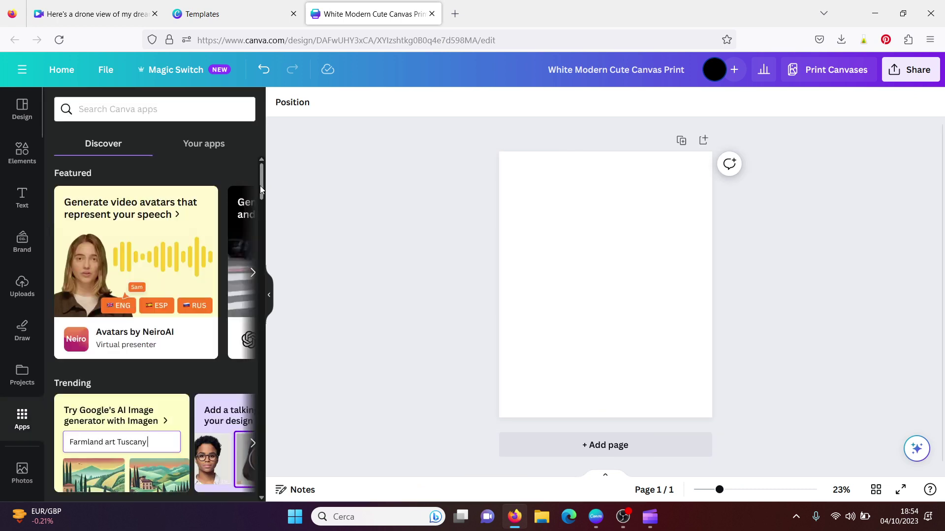
drag(260, 185, 255, 238)
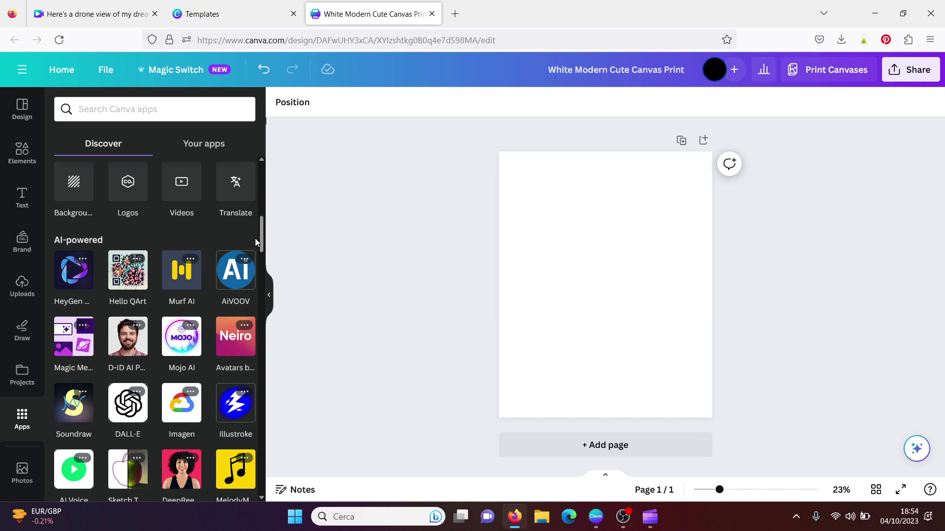
mouse_move(262, 236)
mouse_down()
mouse_move(267, 200)
mouse_move(263, 248)
mouse_up()
- Open the HeyGen AI Avatars app and examine its avatars, photo presenters, view modes, script examples and voices
click(73, 279)
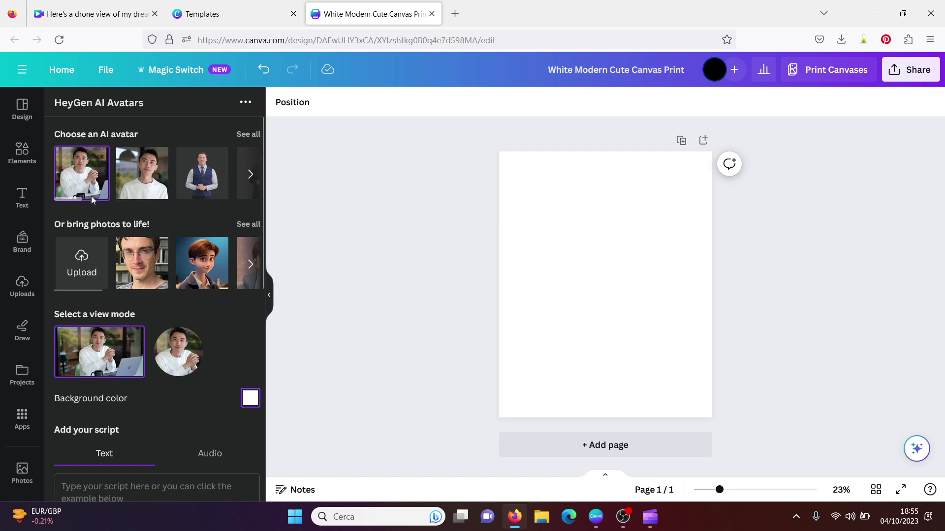
click(252, 175)
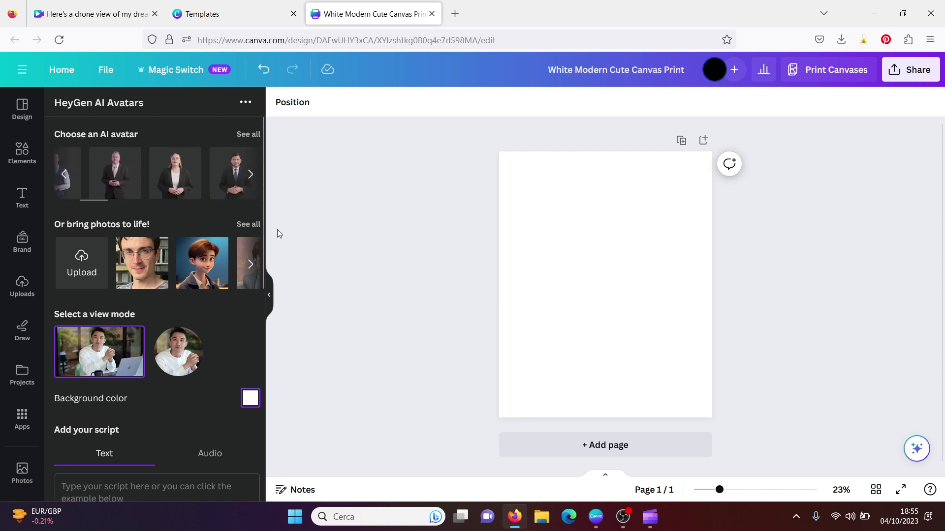
click(249, 262)
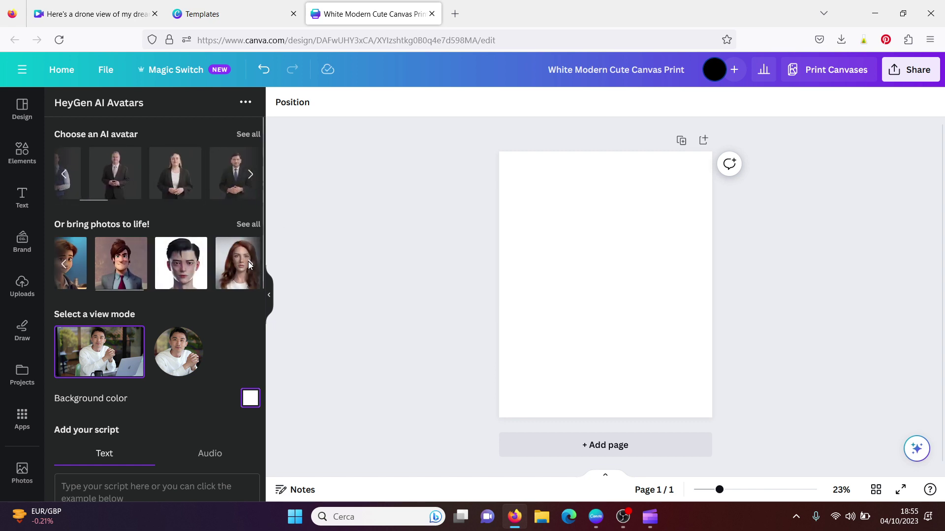
click(63, 265)
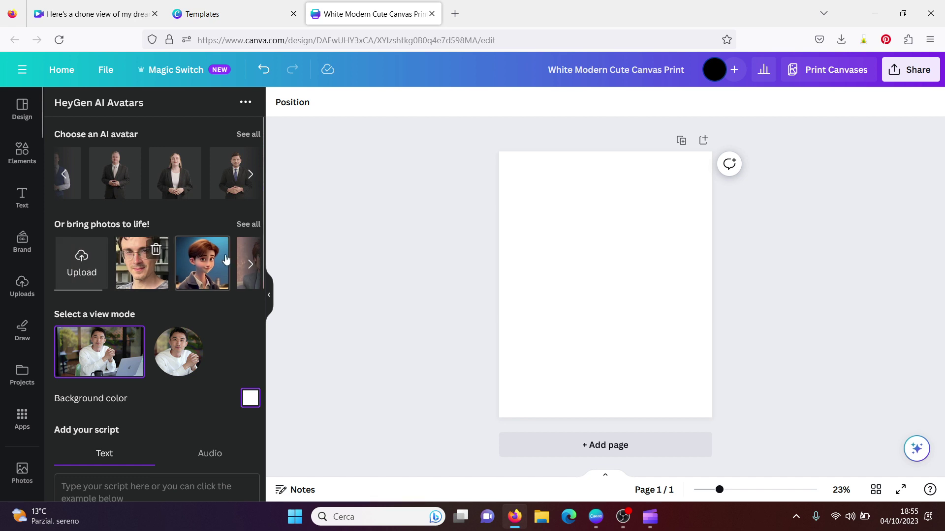
scroll(259, 283, down, 3)
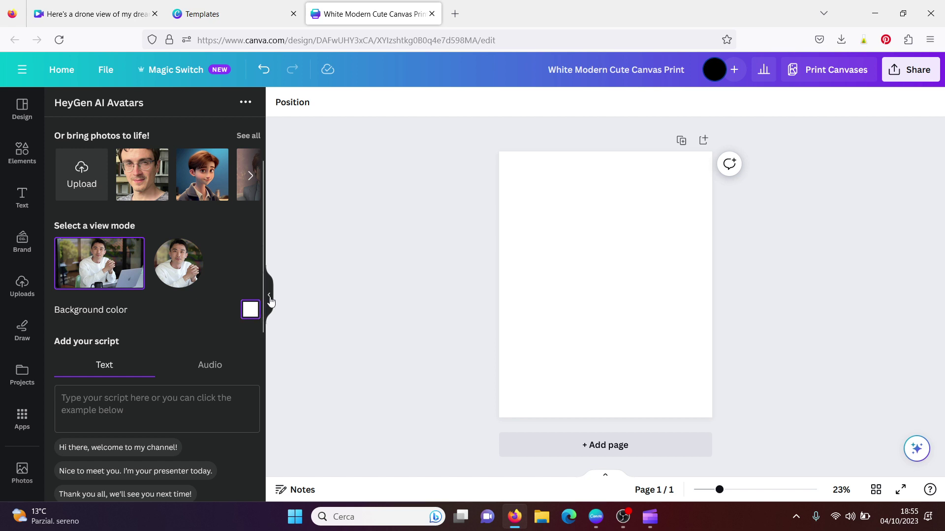
scroll(263, 297, down, 6)
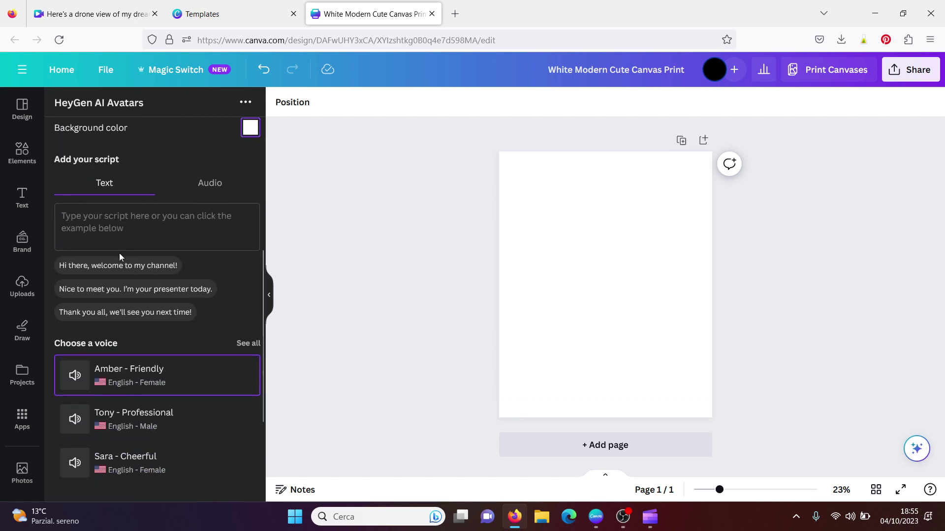
scroll(261, 382, down, 5)
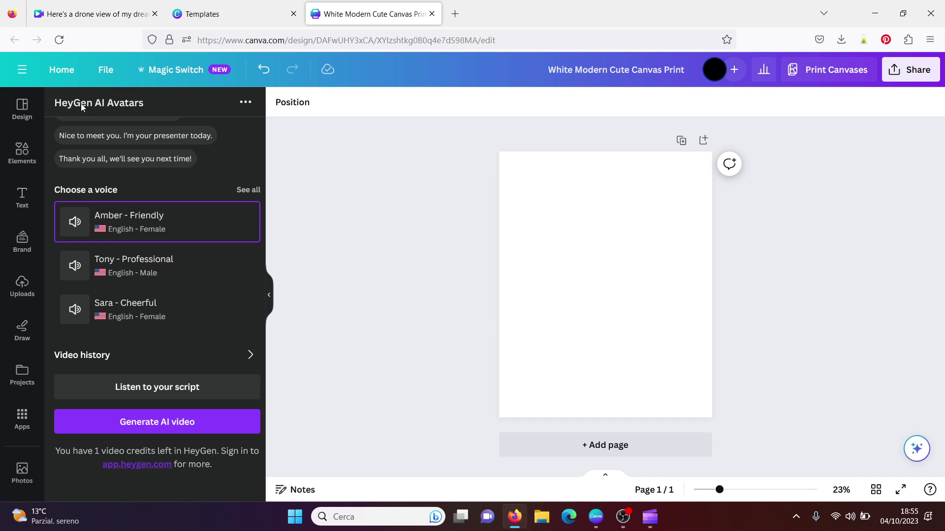
- Return to the AI-powered apps and open the Murf AI app
click(21, 419)
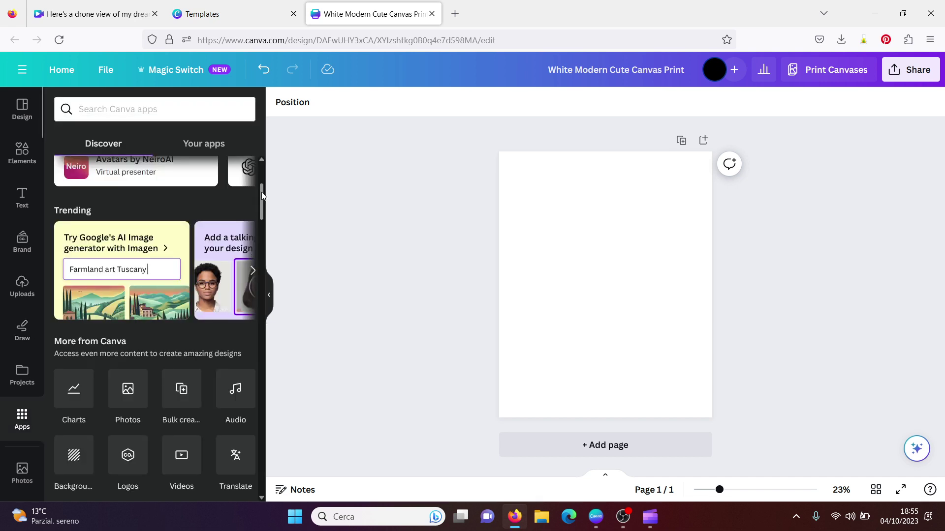
drag(262, 196, 262, 223)
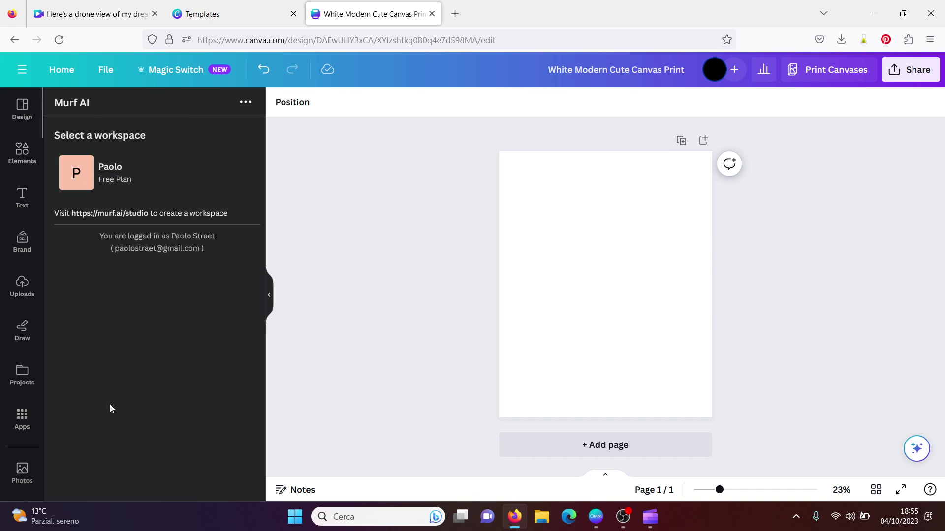
- Open the Magic Media app and look through its text-to-image styles and aspect ratios
click(22, 426)
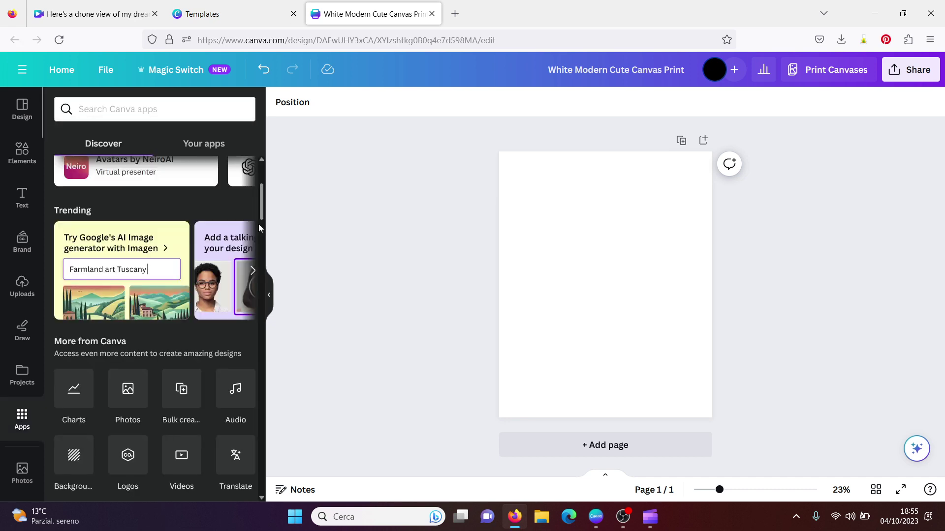
drag(259, 212, 261, 255)
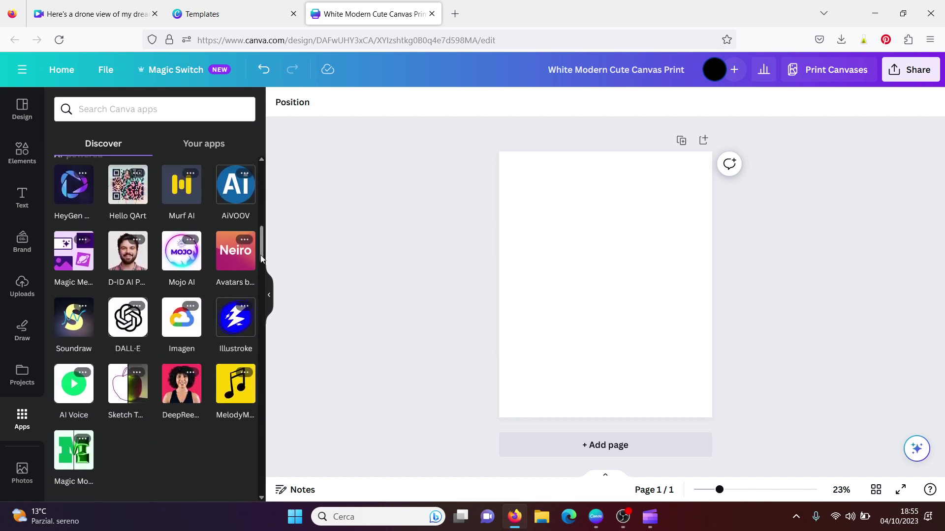
click(80, 266)
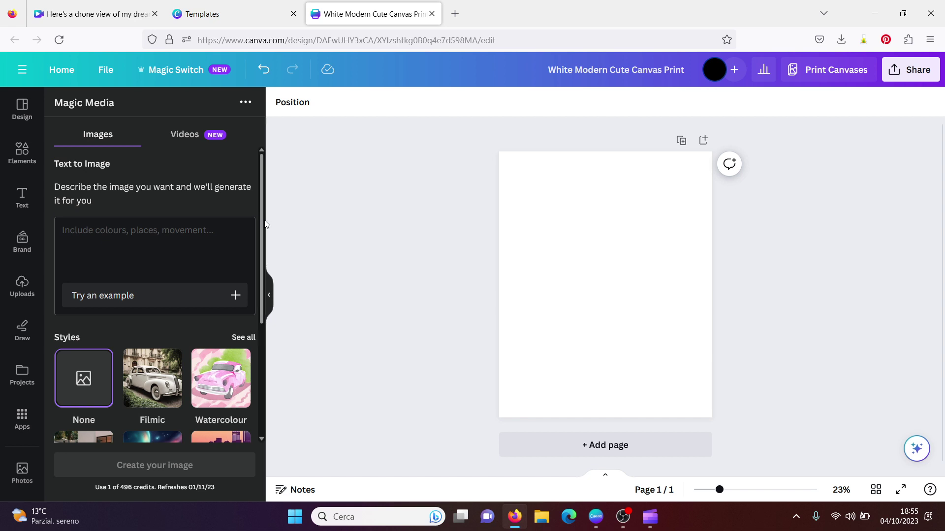
drag(261, 221, 254, 318)
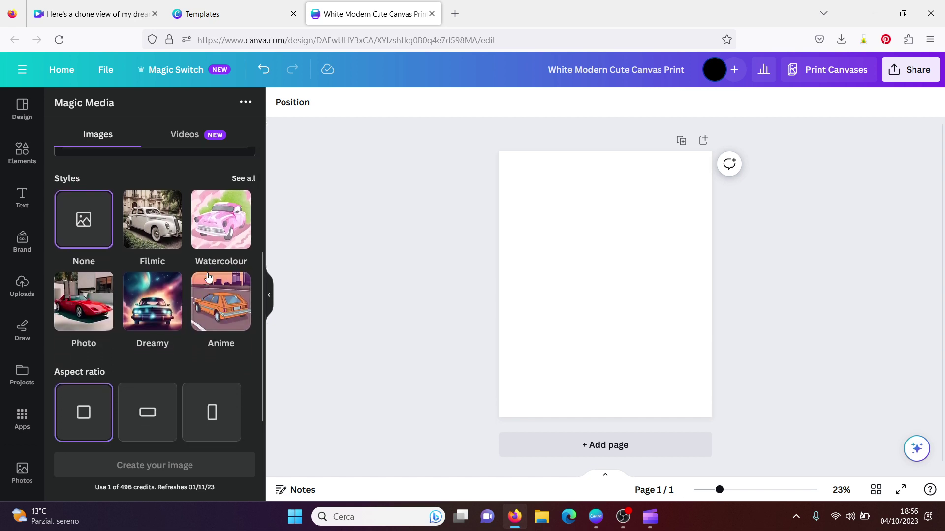
- View Magic Media's full list of image styles and check its video generation section
click(244, 179)
mouse_move(260, 182)
mouse_down()
mouse_move(262, 362)
mouse_move(261, 176)
mouse_up()
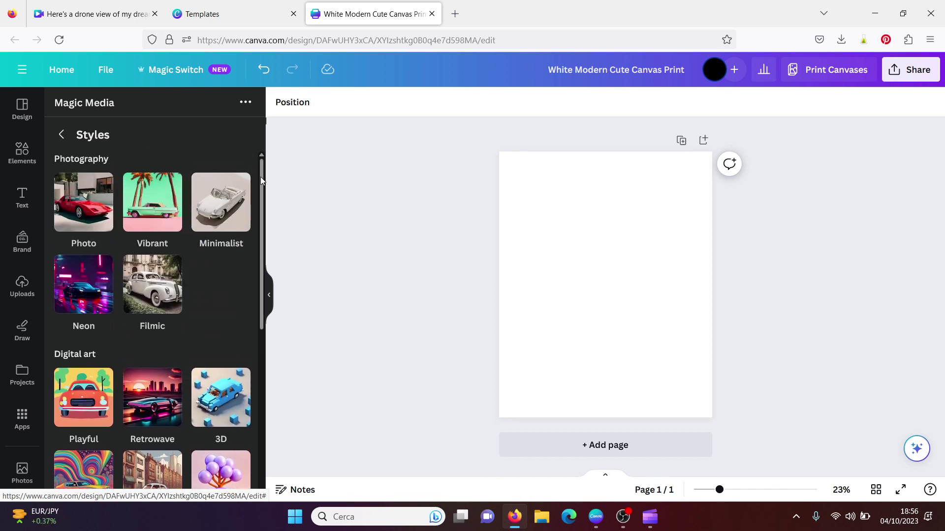
click(61, 134)
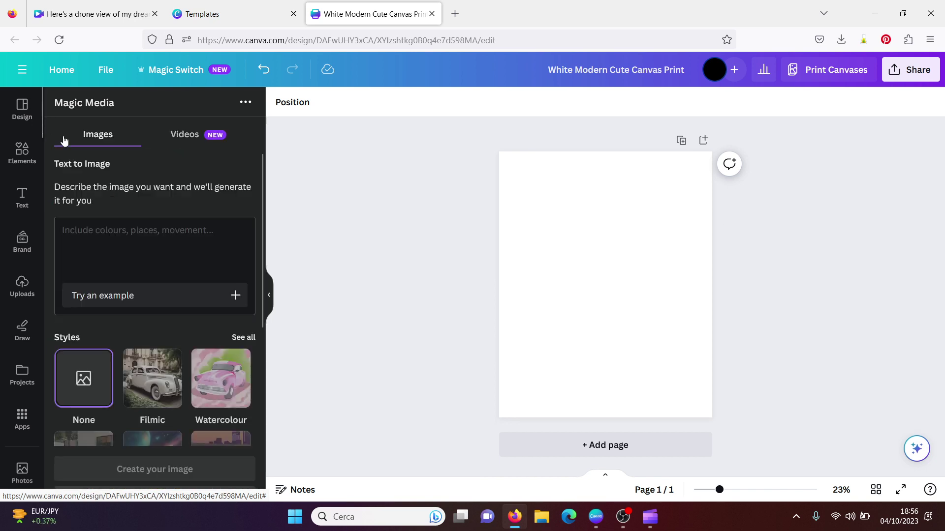
drag(260, 198, 260, 142)
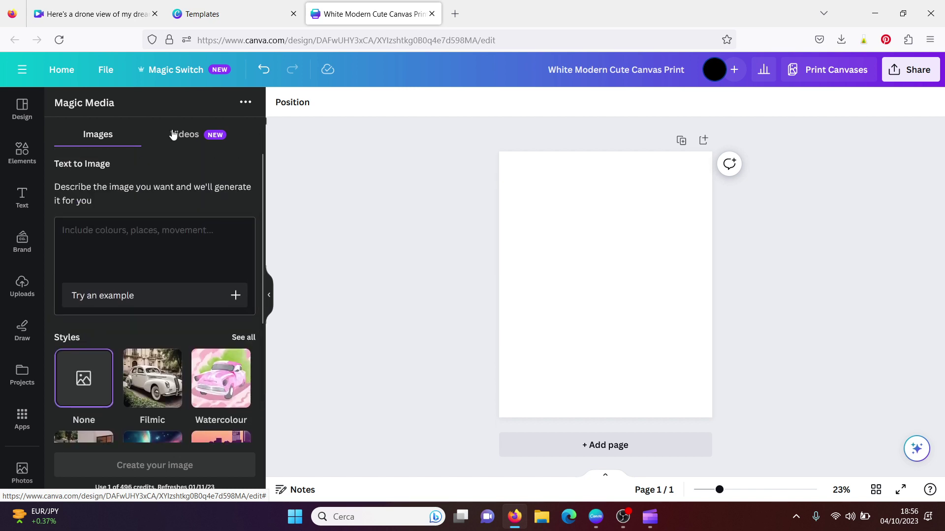
click(190, 137)
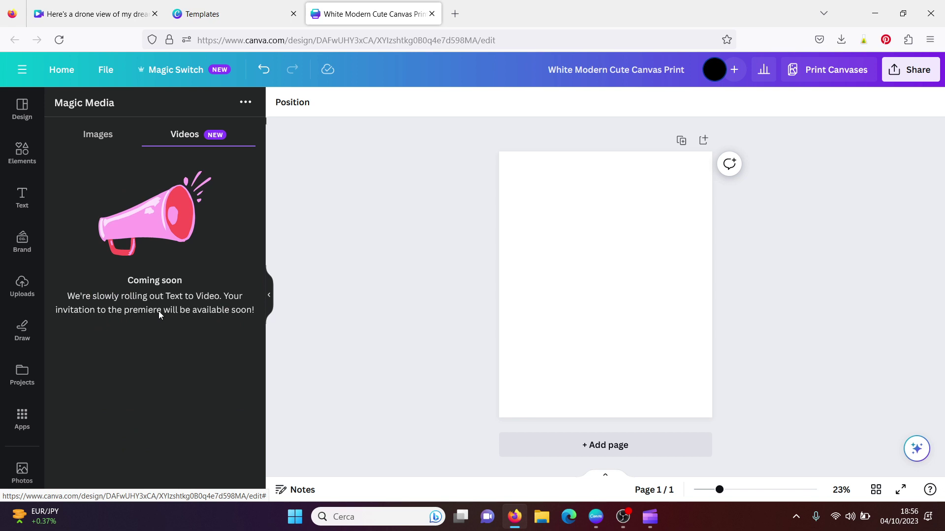
- Go back to the AI-powered apps and open the D-ID AI Presenters app
click(22, 420)
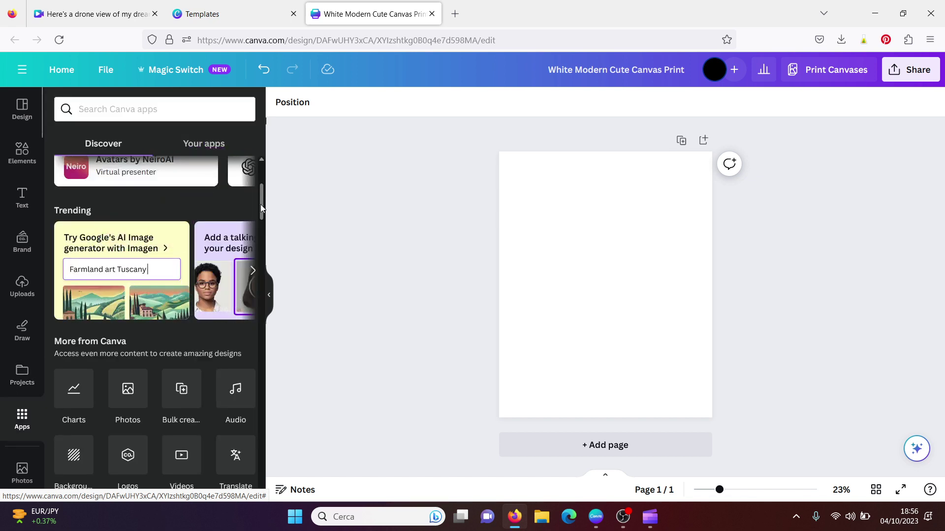
drag(260, 204, 256, 247)
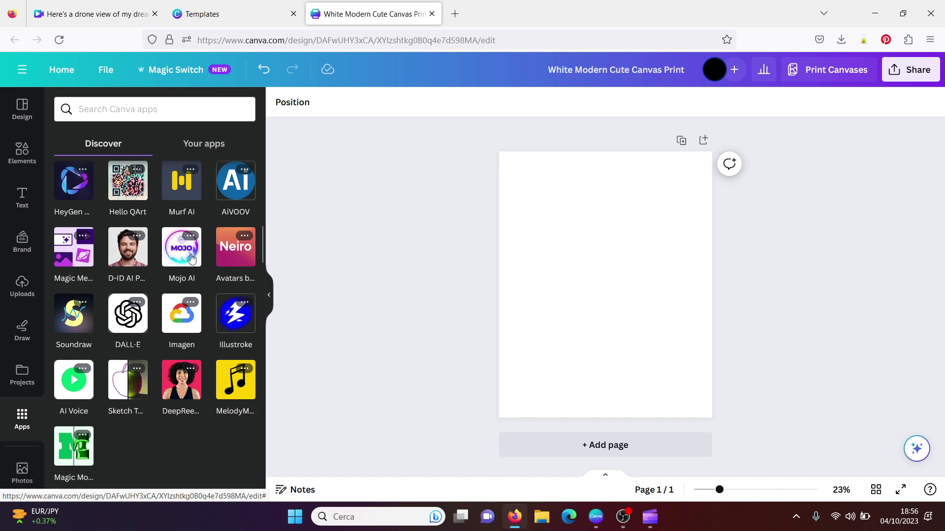
click(125, 255)
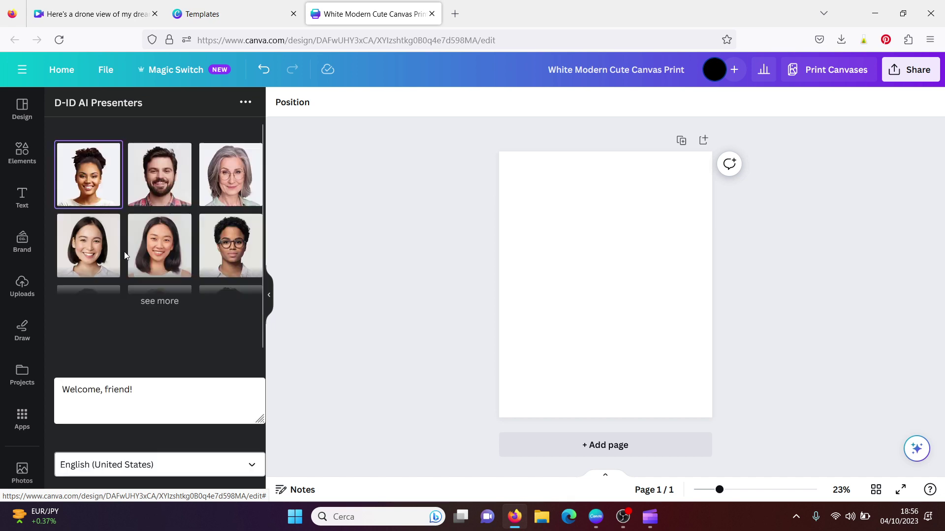
- Choose the bearded man as the D-ID presenter and review the script, language, voice and style settings down to the generate option
click(165, 186)
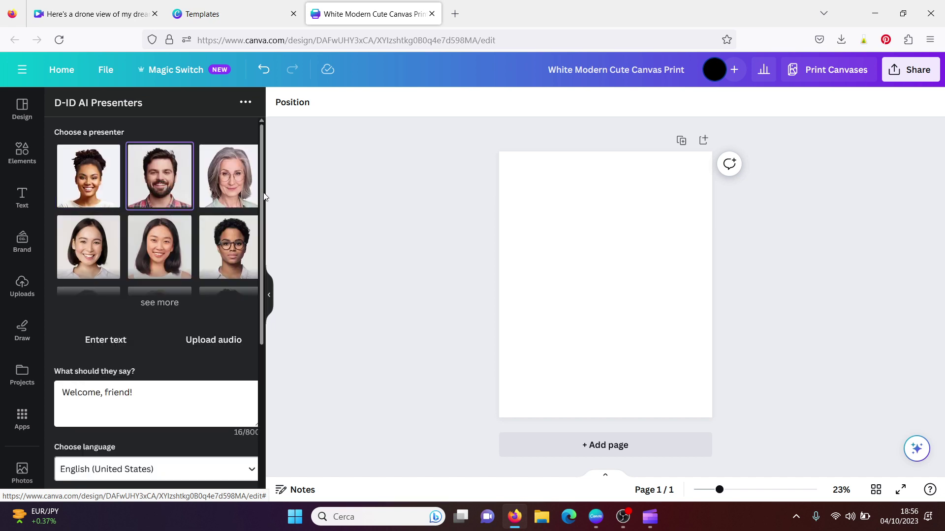
drag(264, 194, 258, 327)
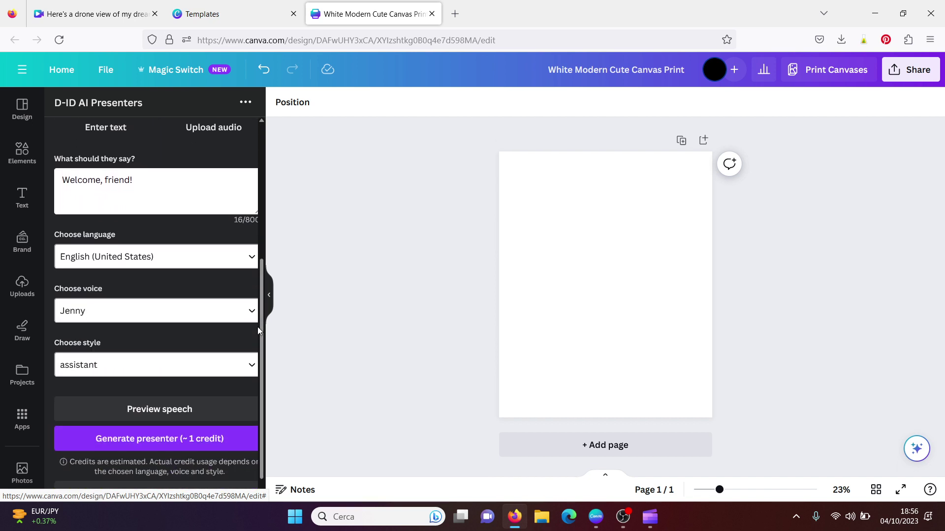
scroll(264, 273, up, 2)
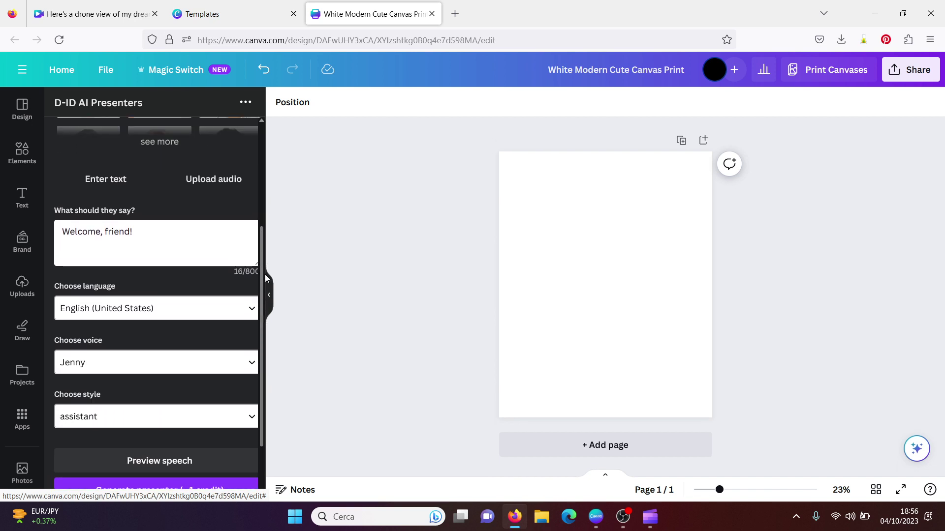
drag(265, 274, 271, 161)
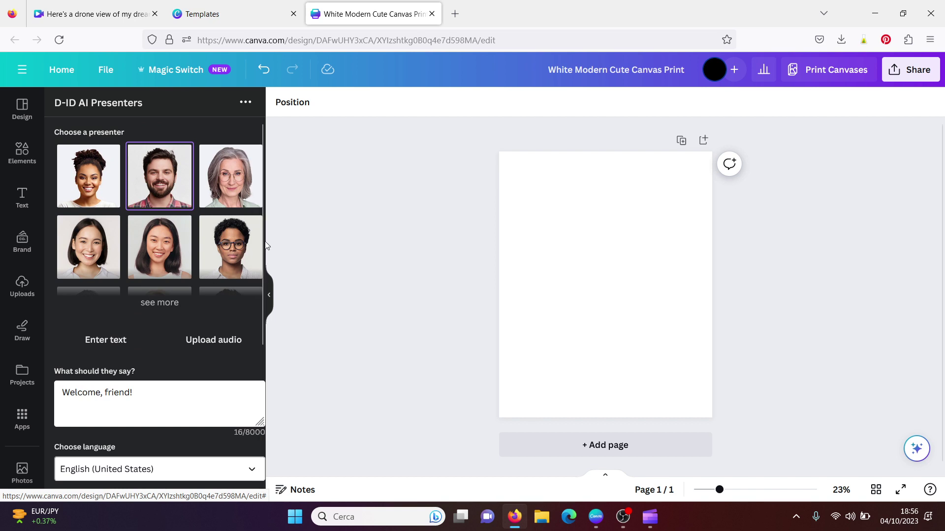
drag(261, 244, 260, 323)
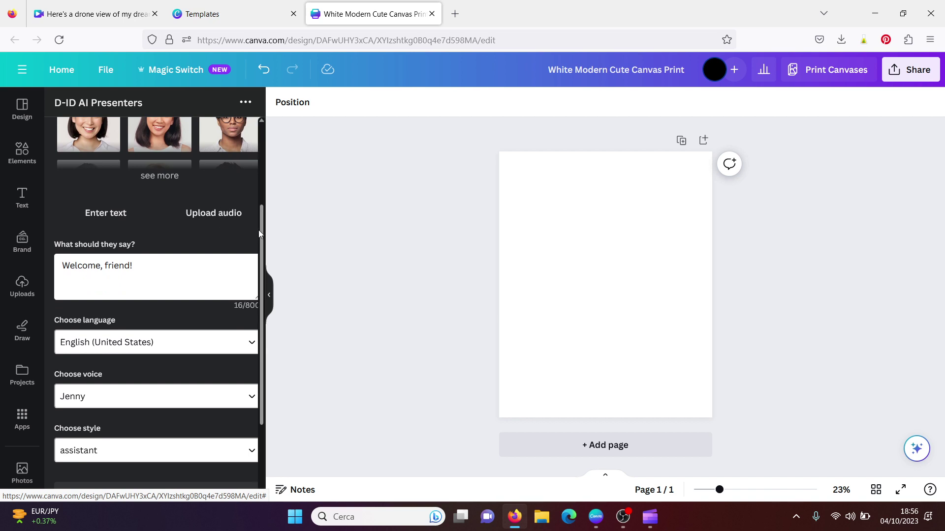
drag(259, 229, 262, 306)
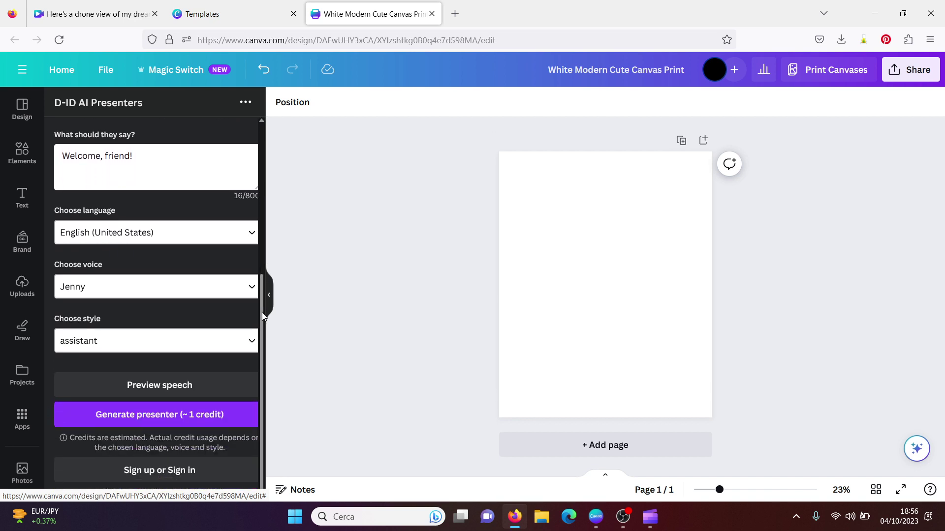
- Open the Mojo AI app from the AI-powered apps and enter "un chat" as the Infinity art idea
click(22, 418)
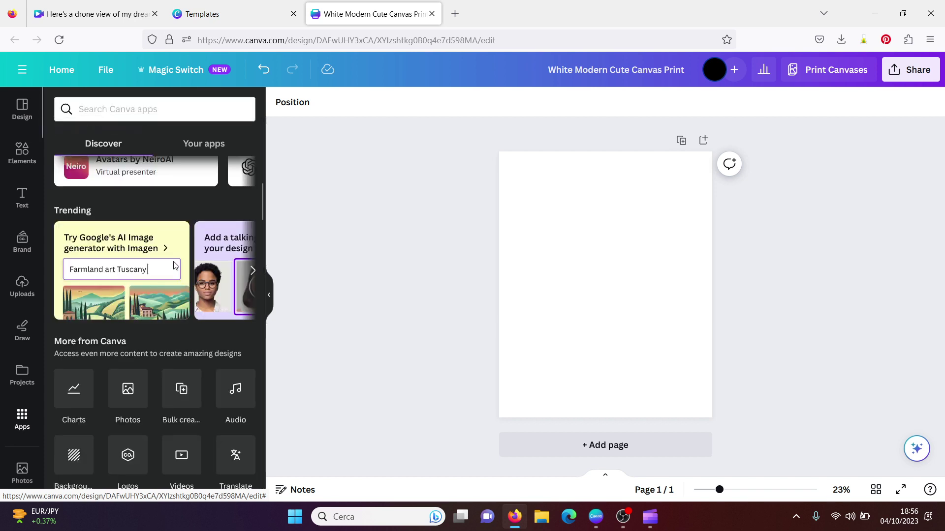
drag(263, 203, 257, 241)
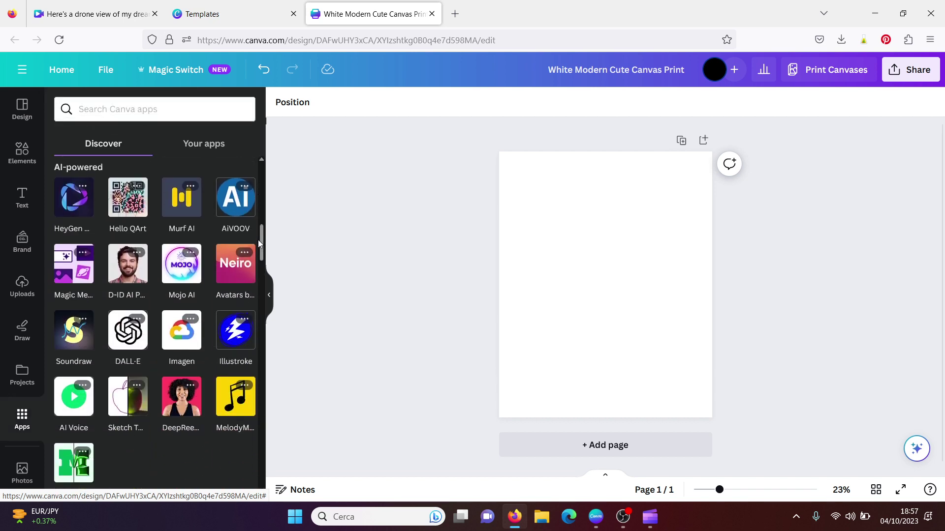
click(178, 272)
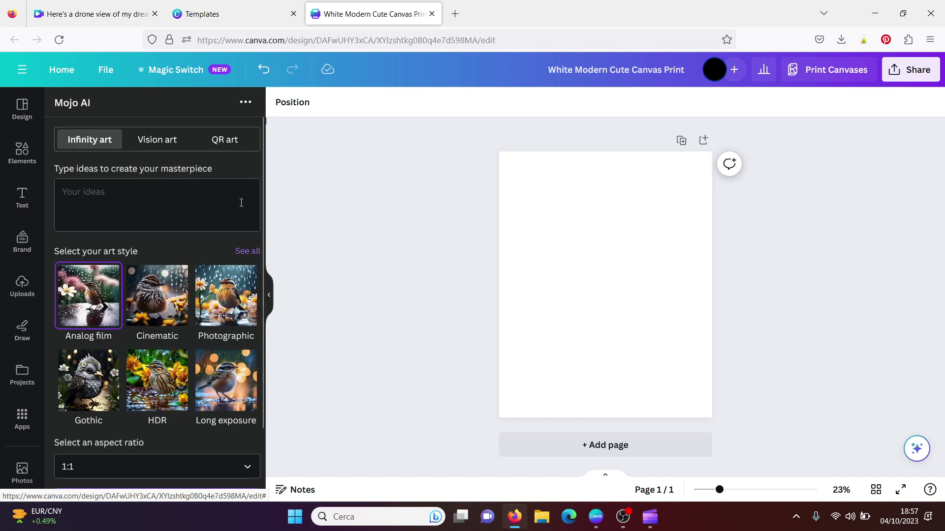
drag(259, 202, 261, 262)
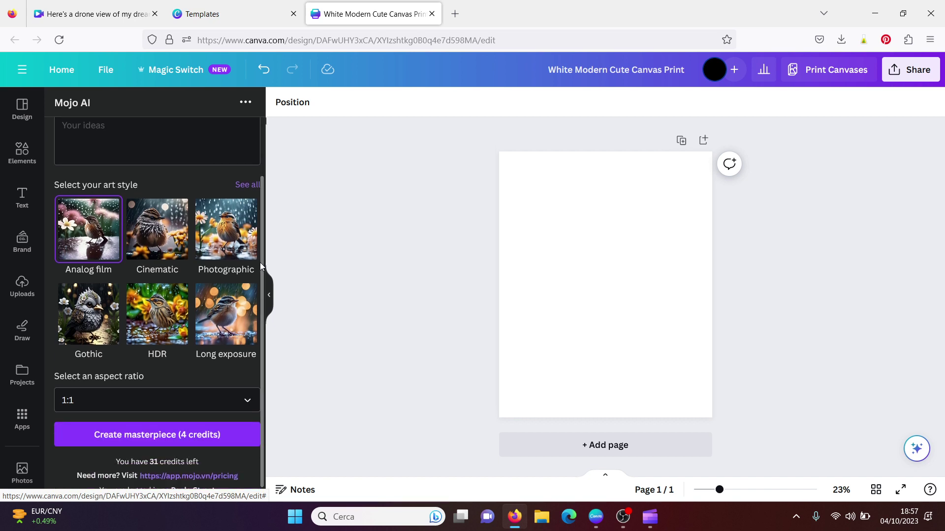
drag(260, 262, 267, 139)
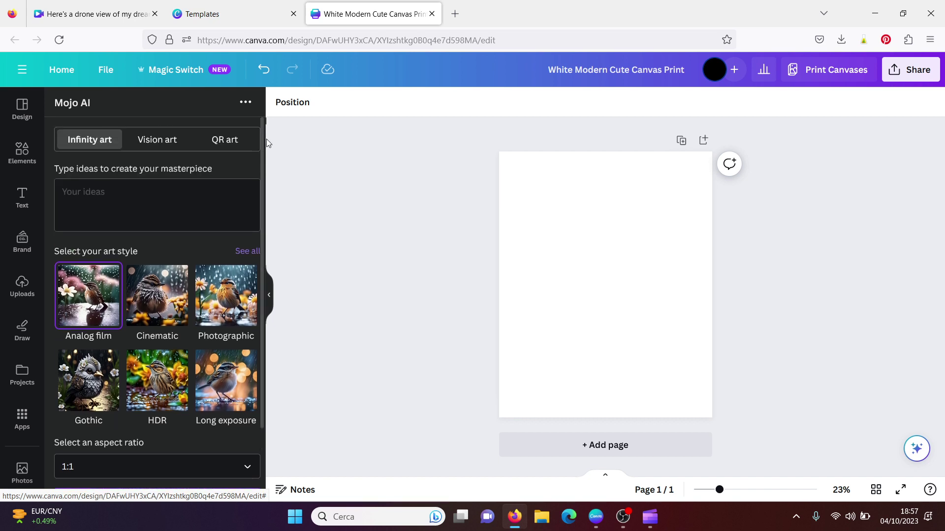
click(146, 195)
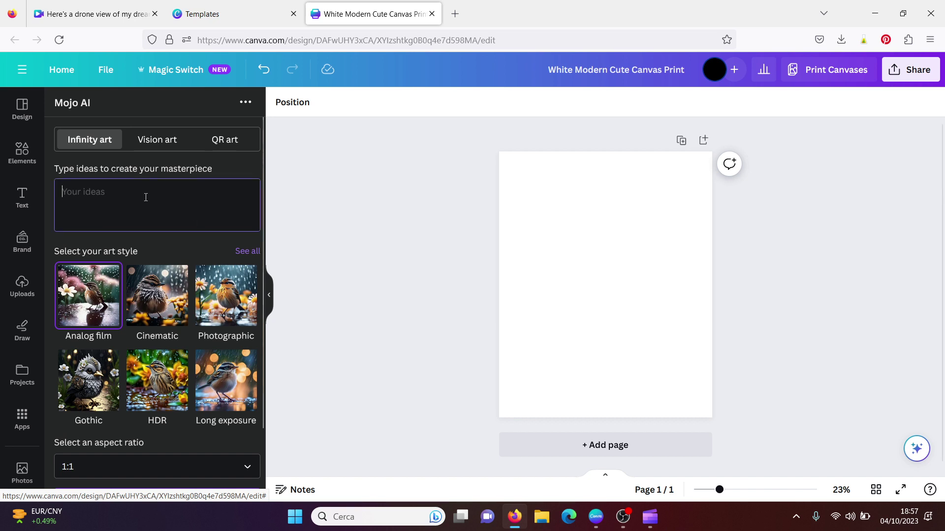
text(un chat)
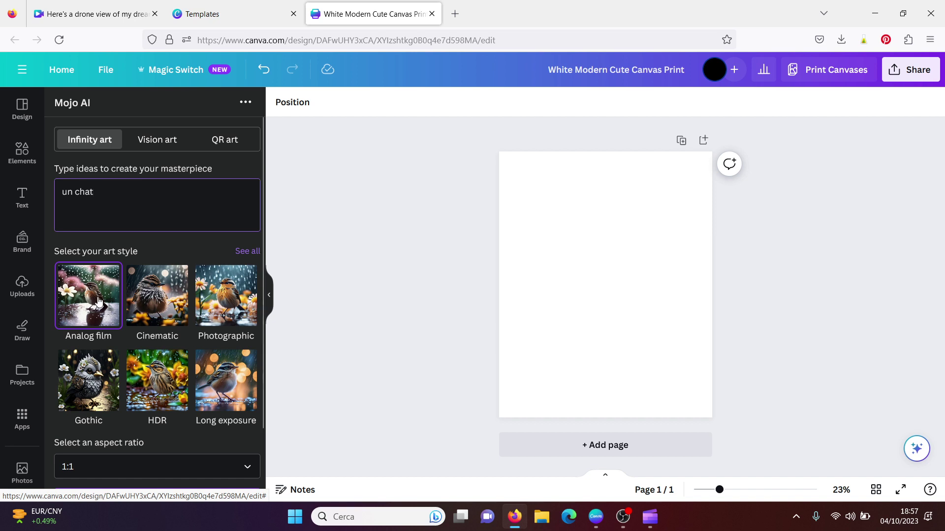
- Browse the full collection of art styles and choose Line art for the cat image
click(242, 252)
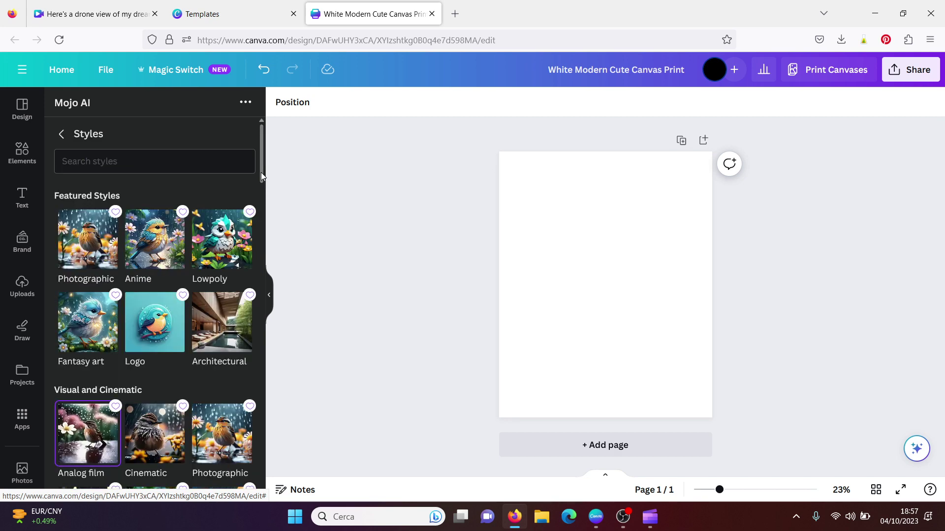
drag(261, 172, 257, 179)
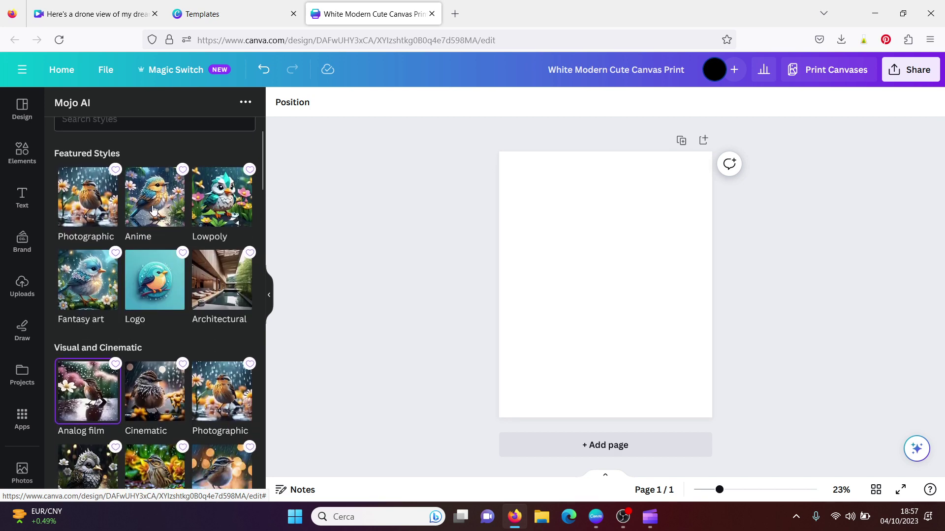
drag(260, 181, 258, 335)
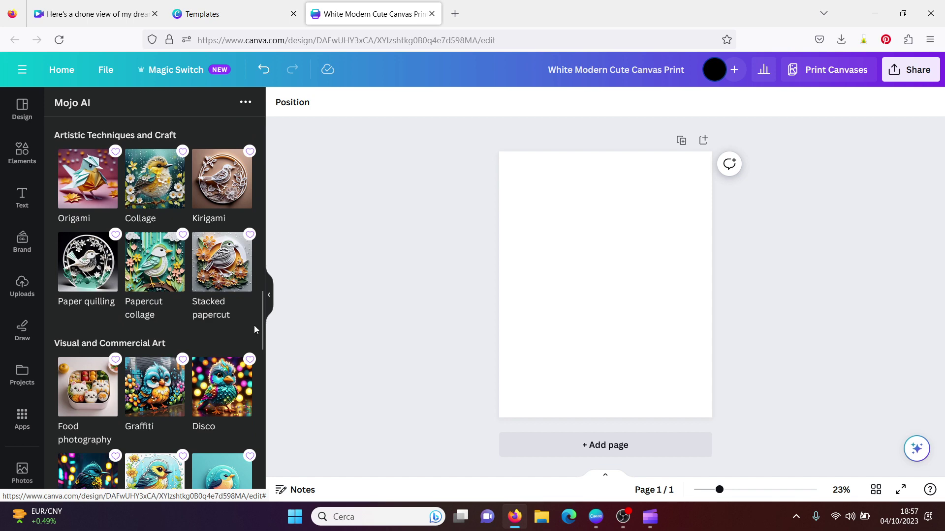
drag(263, 329, 257, 240)
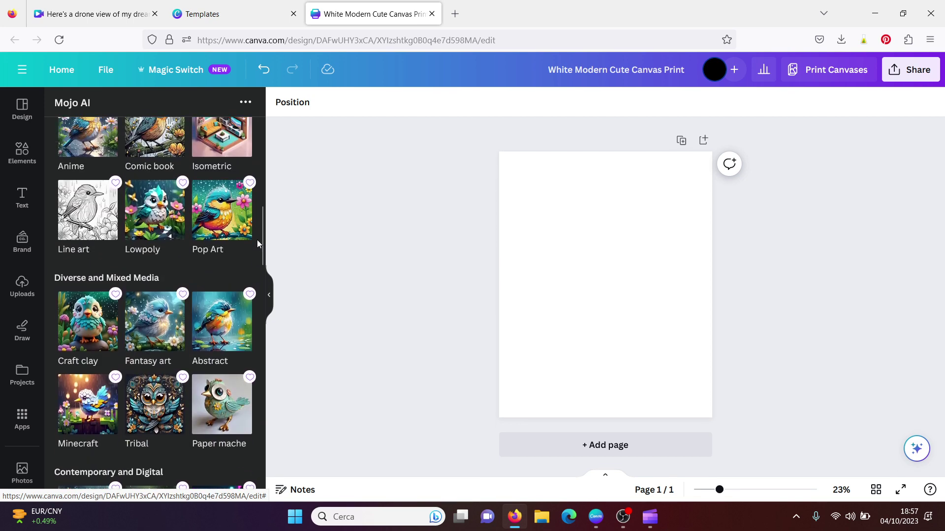
click(81, 192)
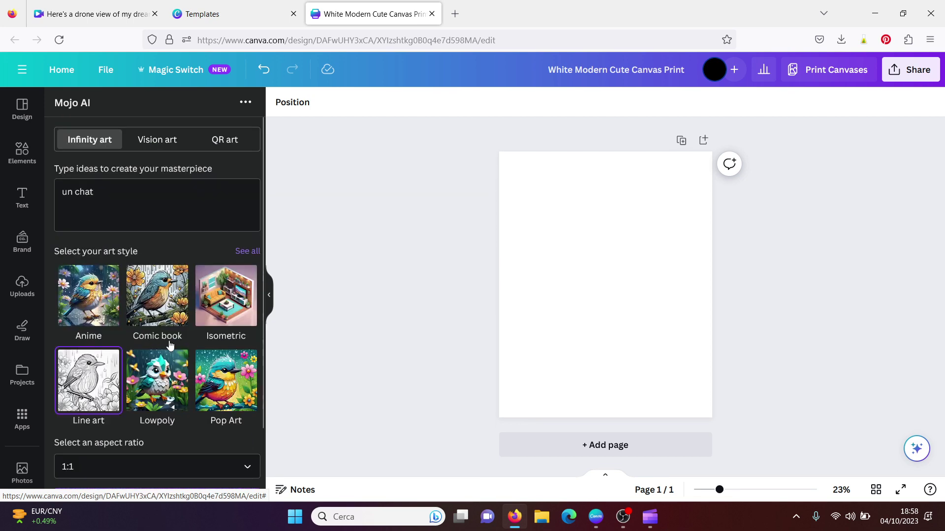
- Review the Infinity art settings and generate the Line art masterpiece at the 1:1 aspect ratio
scroll(262, 361, down, 3)
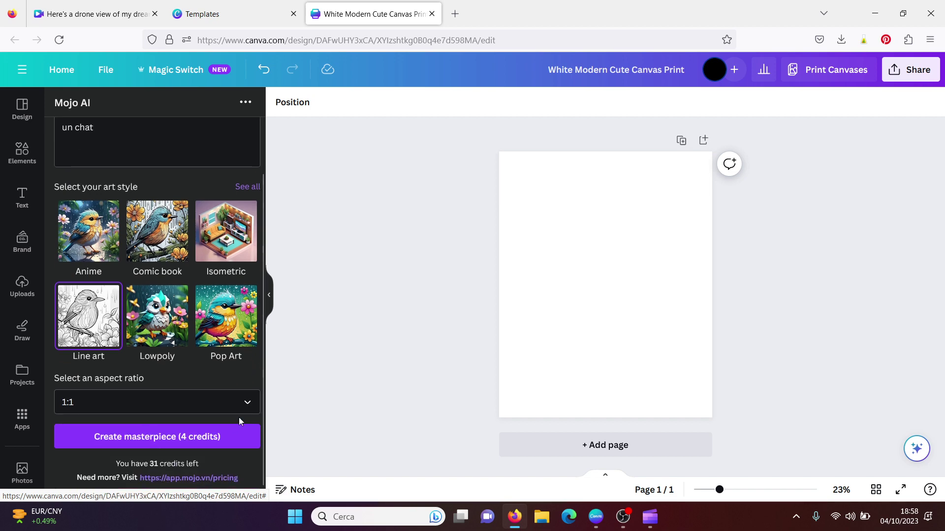
drag(261, 413, 274, 214)
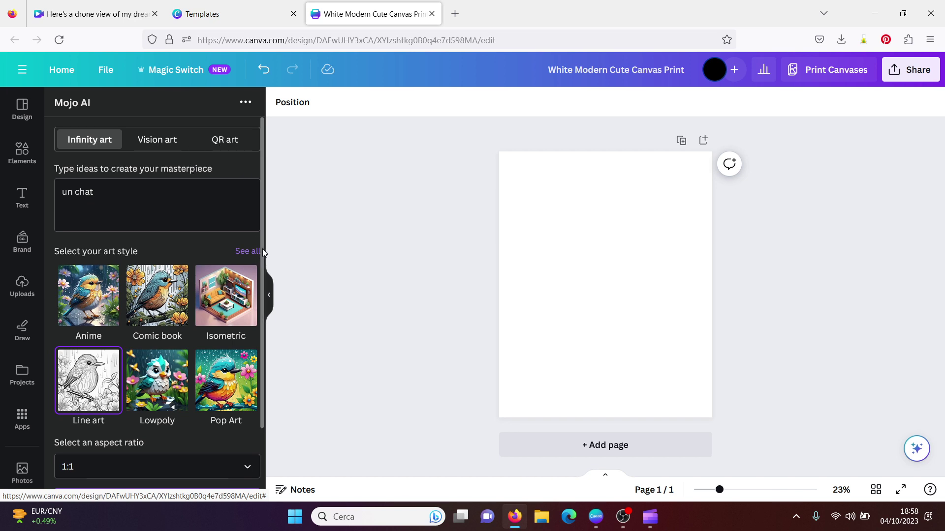
scroll(261, 250, down, 1)
scroll(261, 249, up, 1)
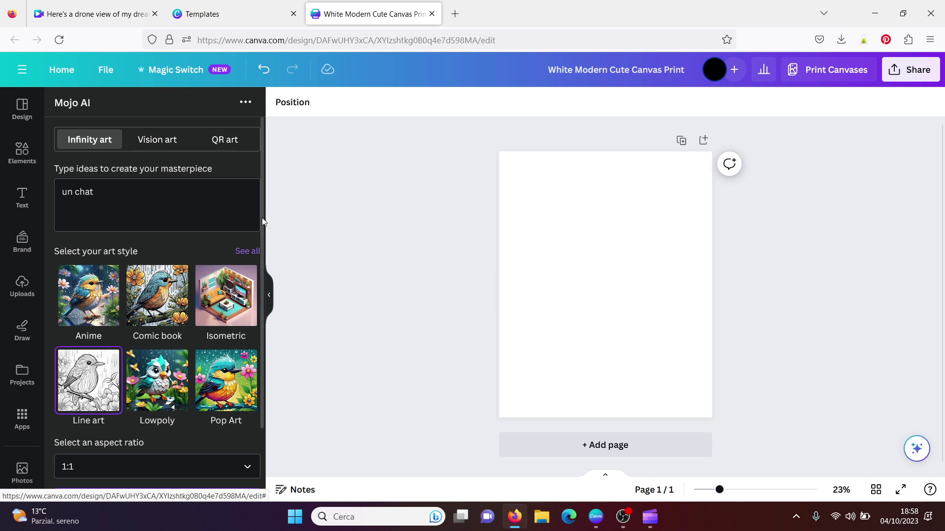
scroll(261, 217, down, 2)
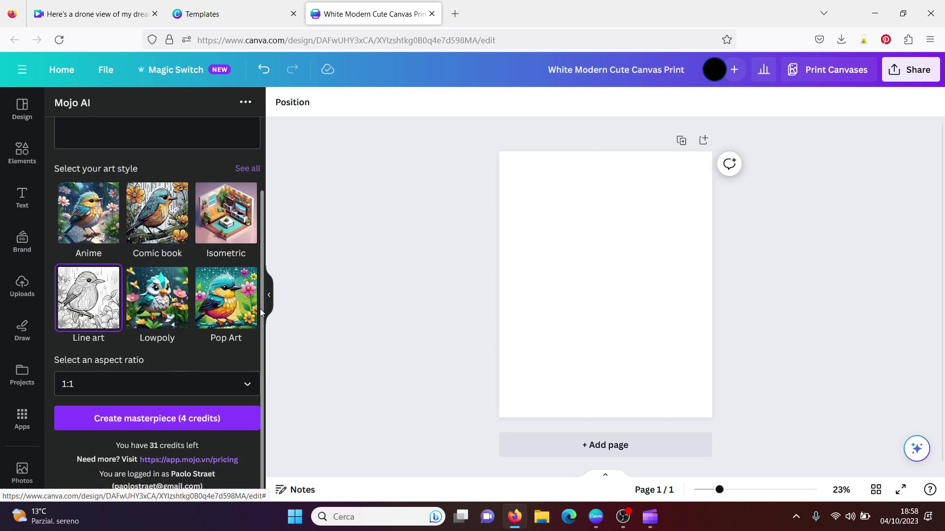
click(175, 418)
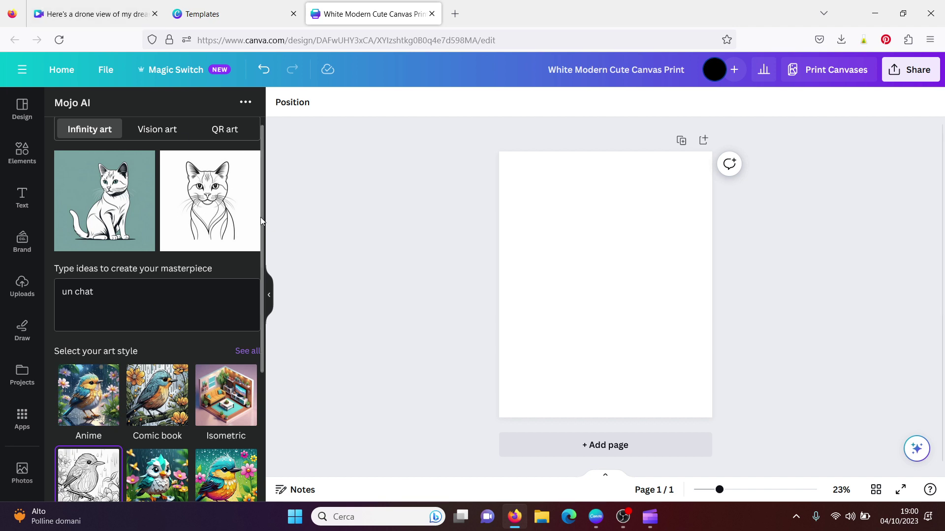
- Insert the generated black-and-white cat portrait on a white background into the page and deselect it
drag(260, 217, 262, 249)
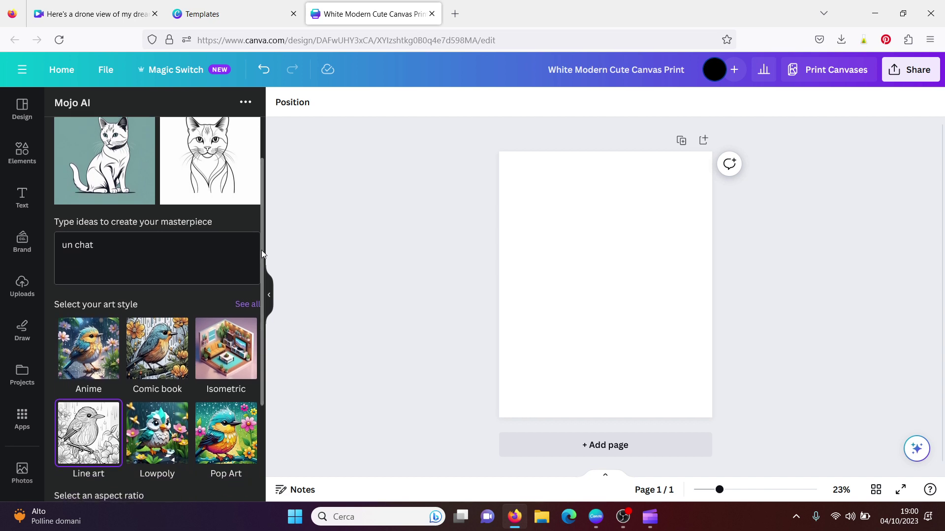
click(211, 166)
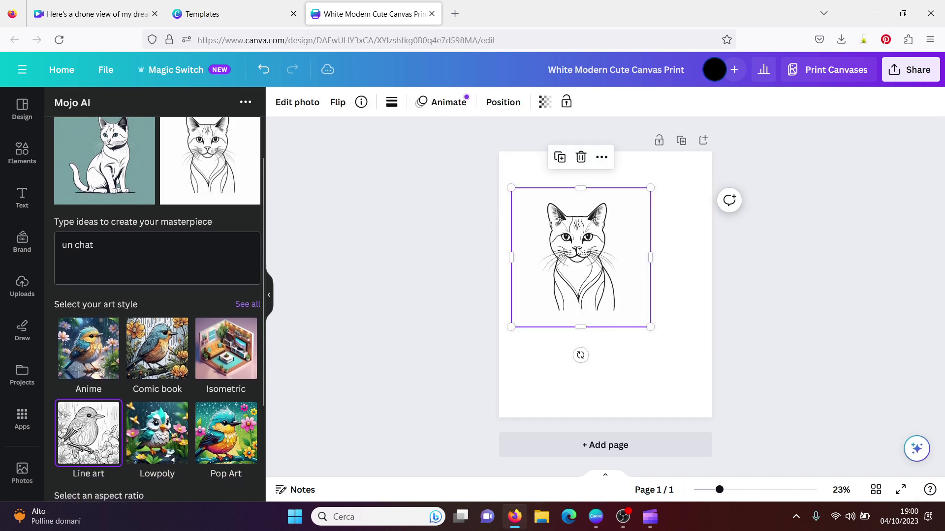
click(804, 290)
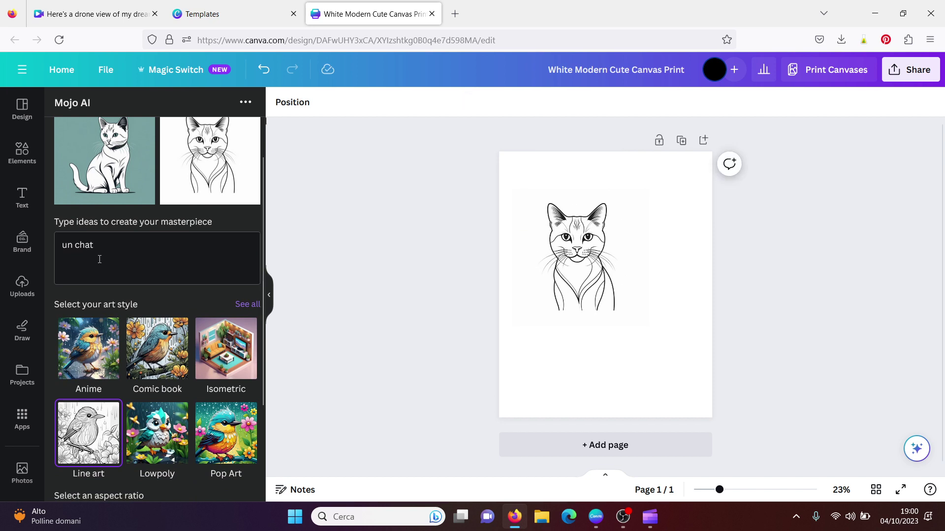
- Change the art style to Anime and generate a new masterpiece from the same cat prompt
click(90, 348)
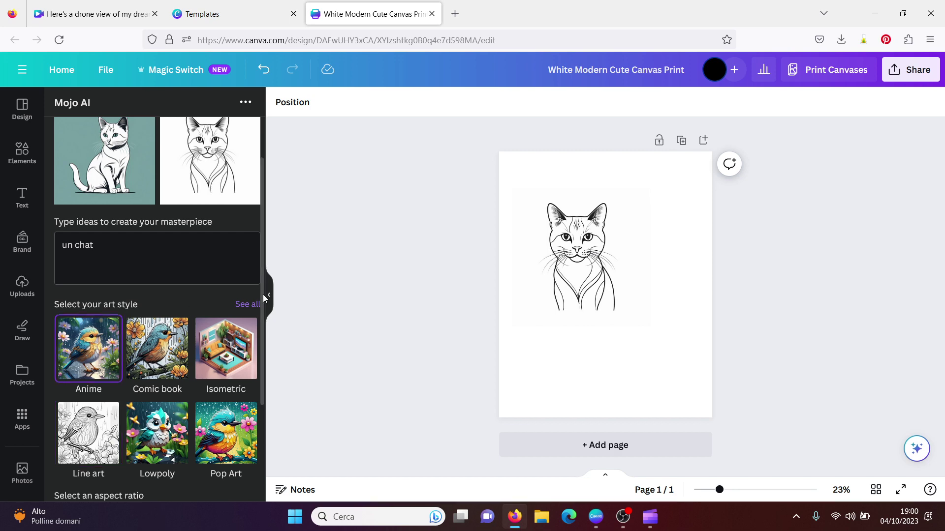
drag(263, 294, 250, 394)
click(189, 419)
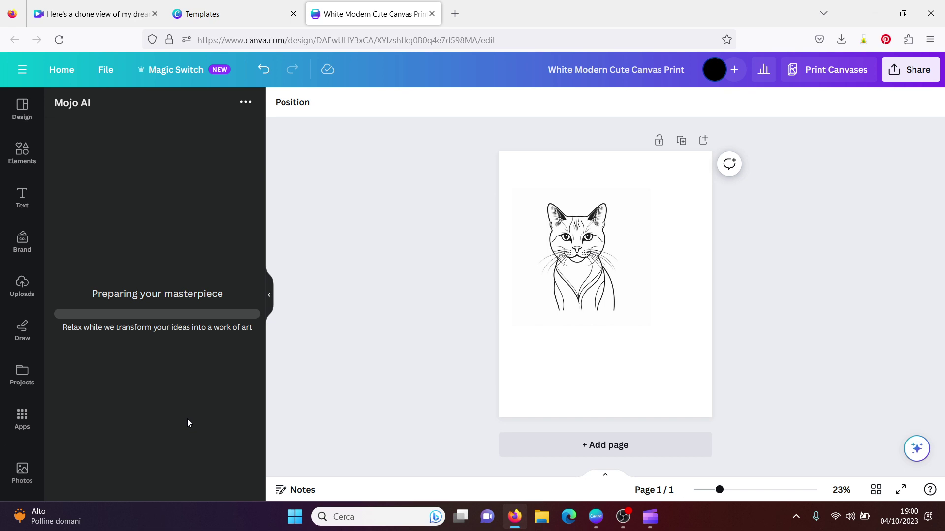
- Add a blank second page to the design and check the remaining Mojo AI credits
click(584, 446)
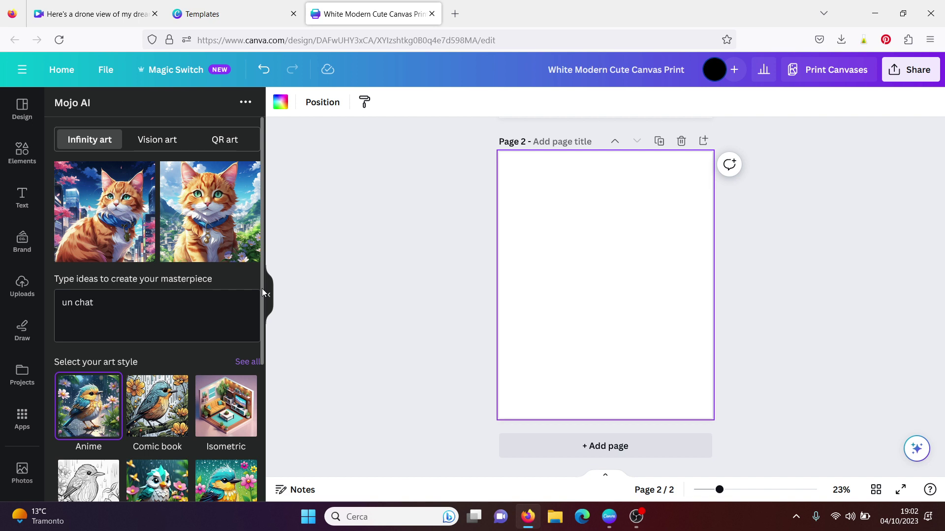
mouse_move(262, 289)
mouse_down()
mouse_move(263, 303)
mouse_move(267, 287)
mouse_up()
drag(263, 309, 266, 447)
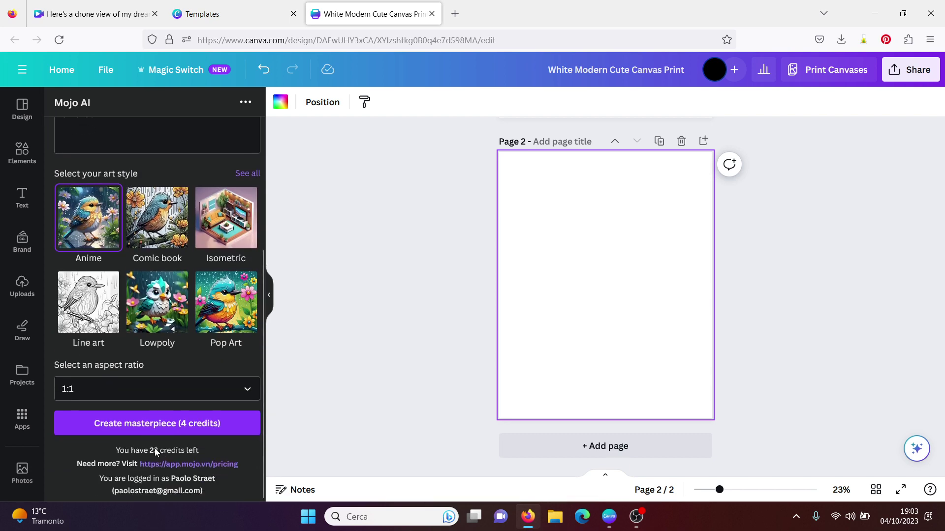
- Open the Soundraw app and examine its mood, genre, theme and length options for generating music
click(23, 423)
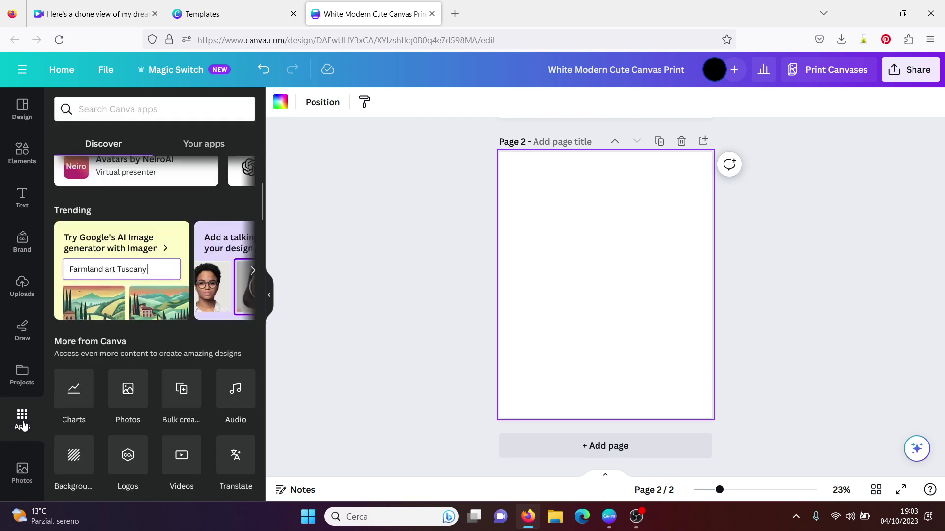
drag(261, 205, 261, 251)
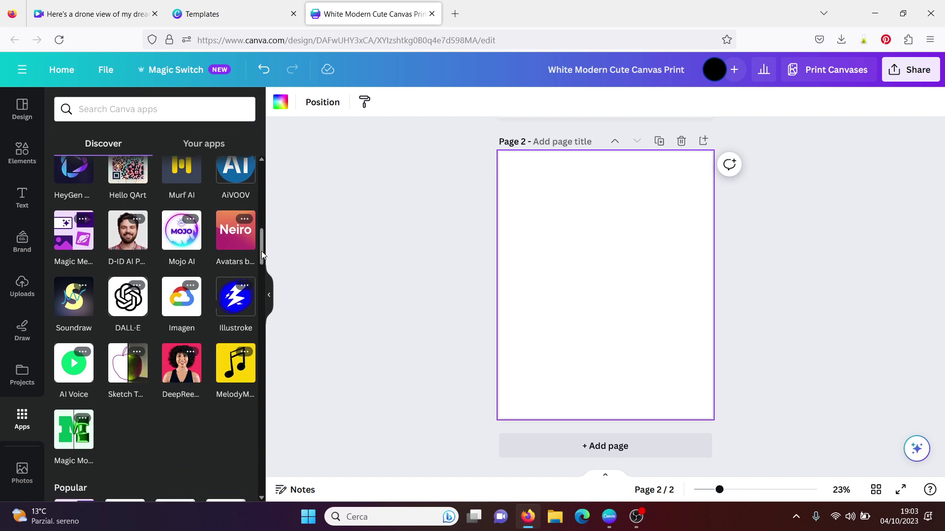
click(64, 301)
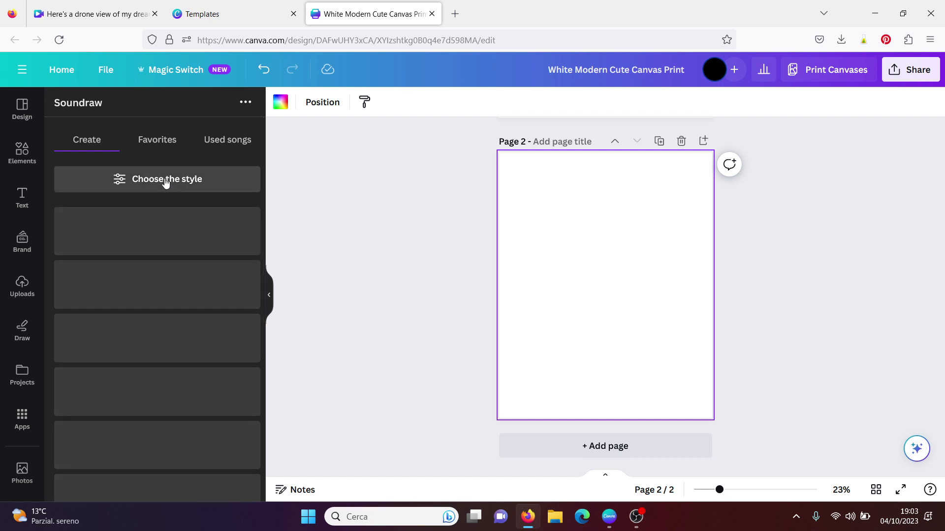
click(118, 187)
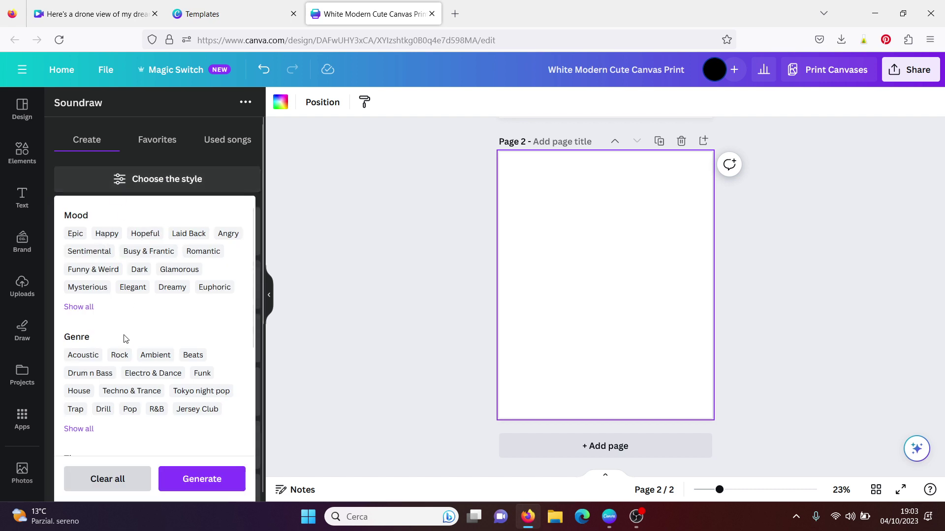
drag(253, 320, 255, 425)
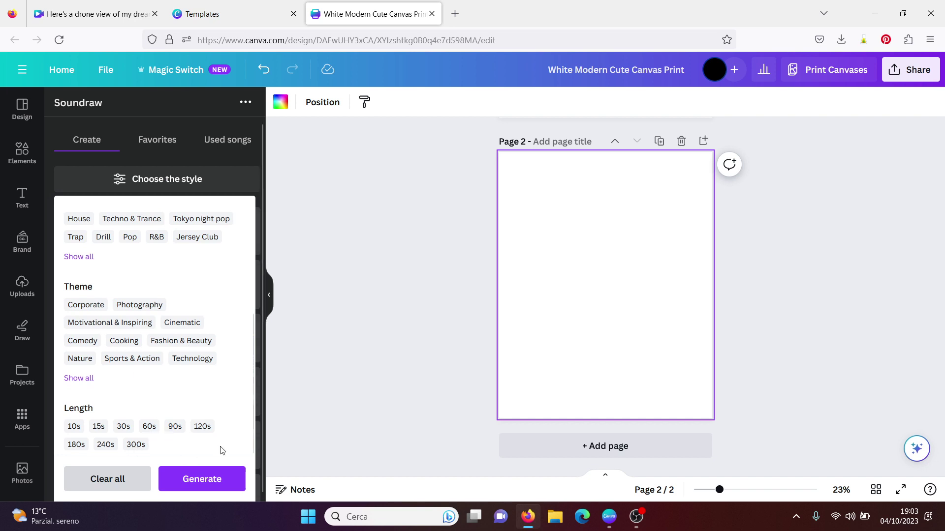
click(324, 262)
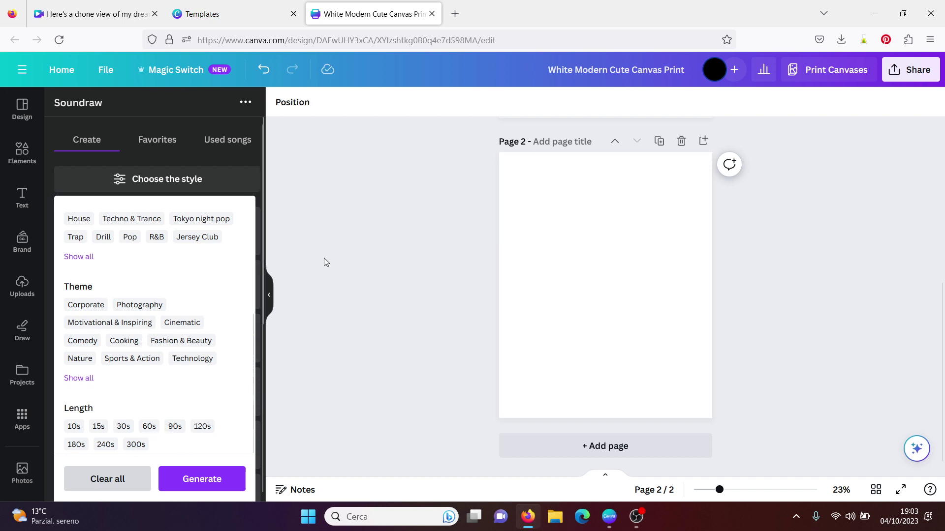
- Open Avatars by NeiroAI, look over the available avatars and speech text, and return to the apps list
click(21, 419)
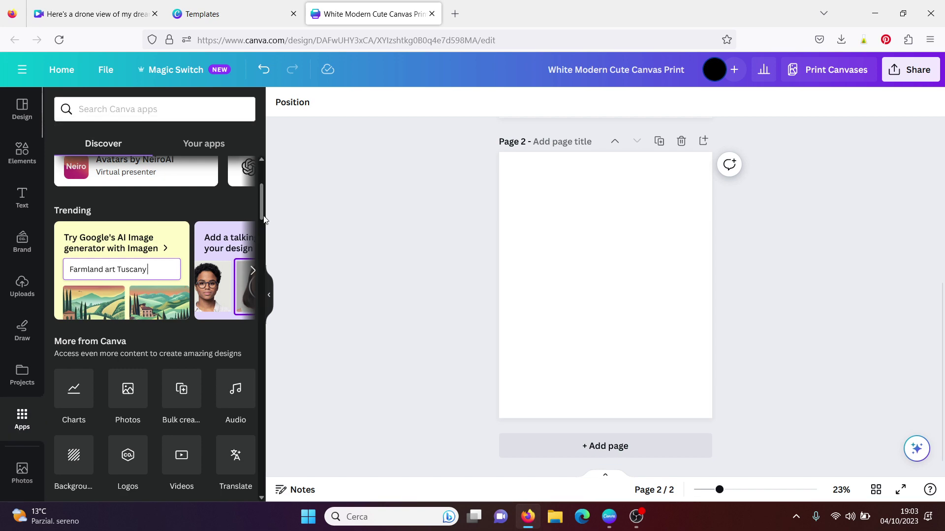
drag(264, 220, 261, 256)
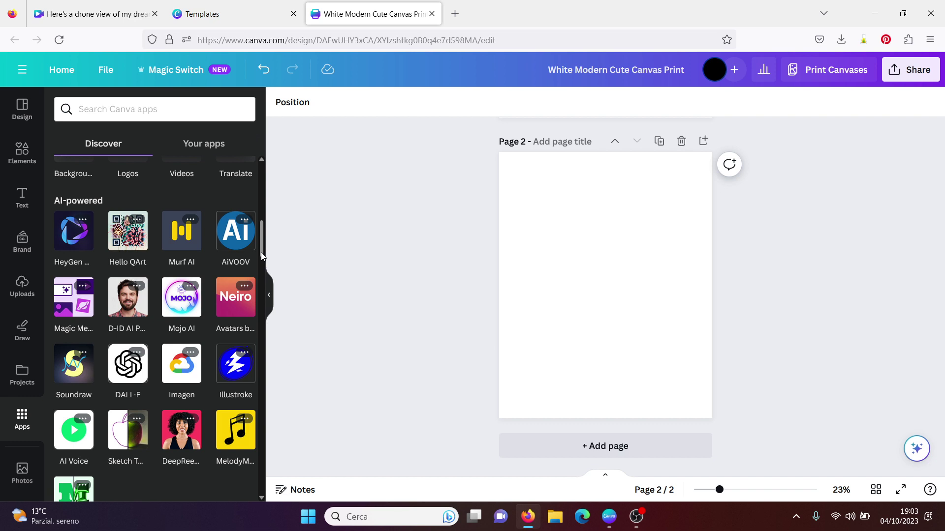
click(228, 306)
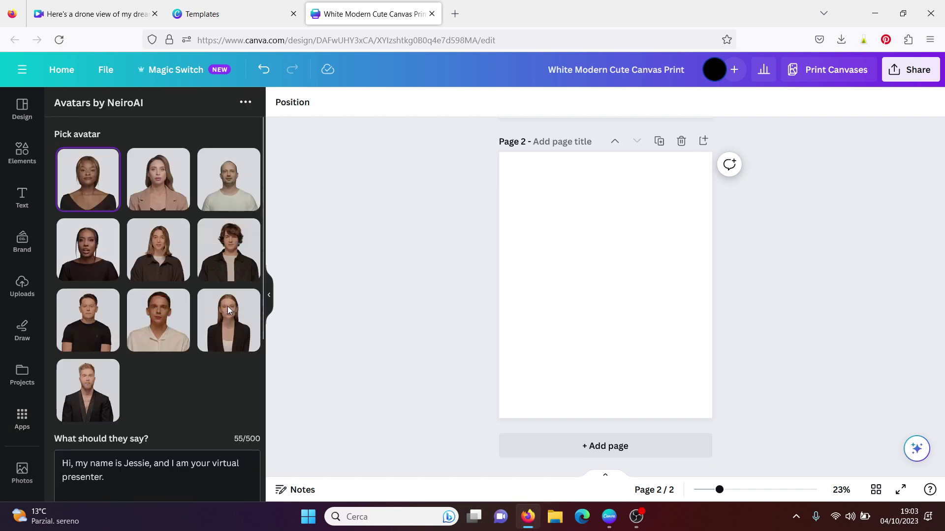
mouse_move(263, 205)
mouse_down()
mouse_move(258, 364)
mouse_move(266, 210)
mouse_up()
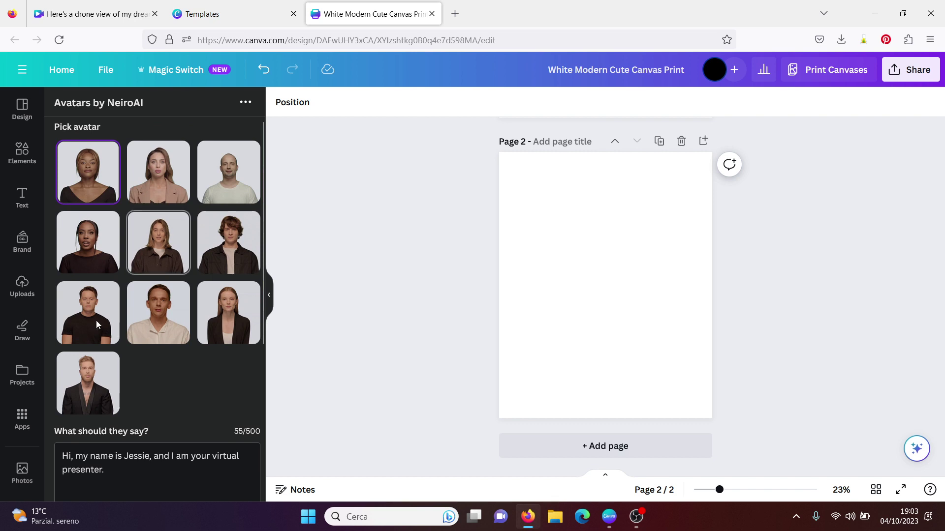
click(21, 423)
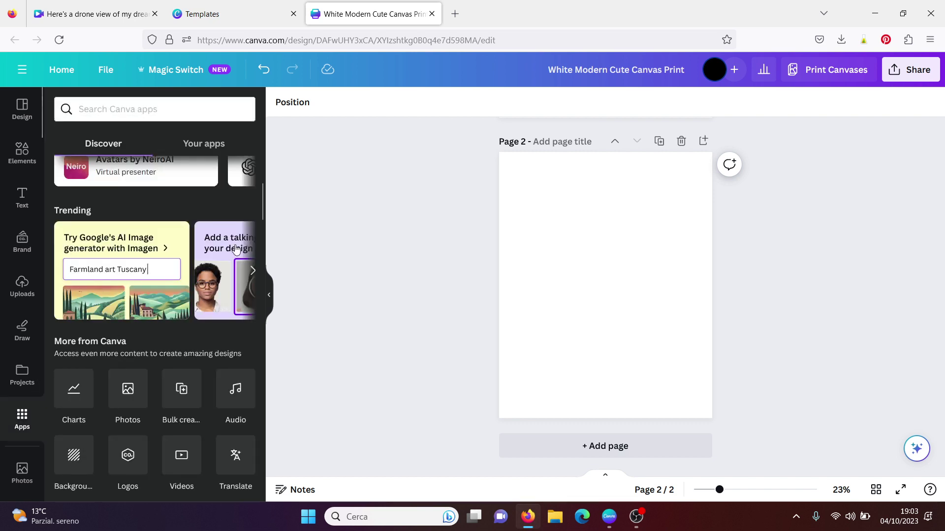
- Generate images in the DALL·E app from the prompt "un chat sur la lune" and add the kitten on the yellow moon to page 2
drag(262, 206, 262, 261)
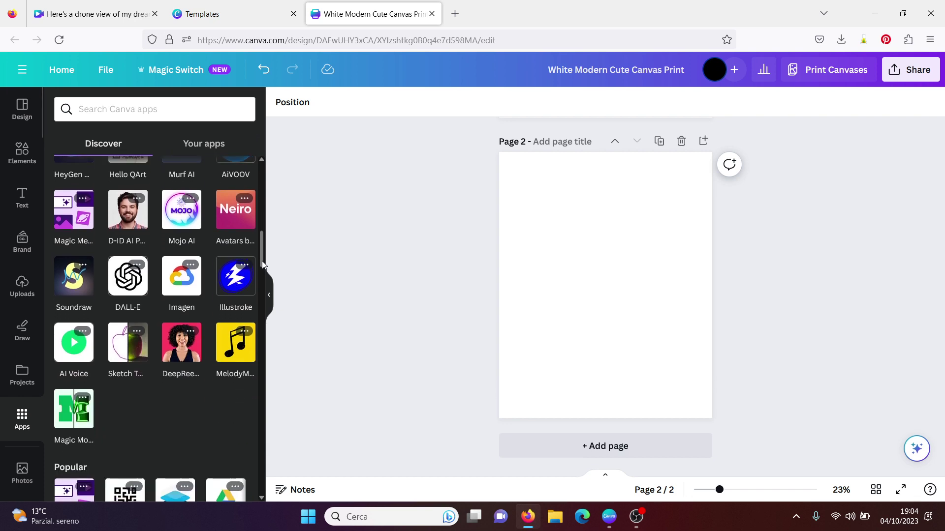
click(126, 288)
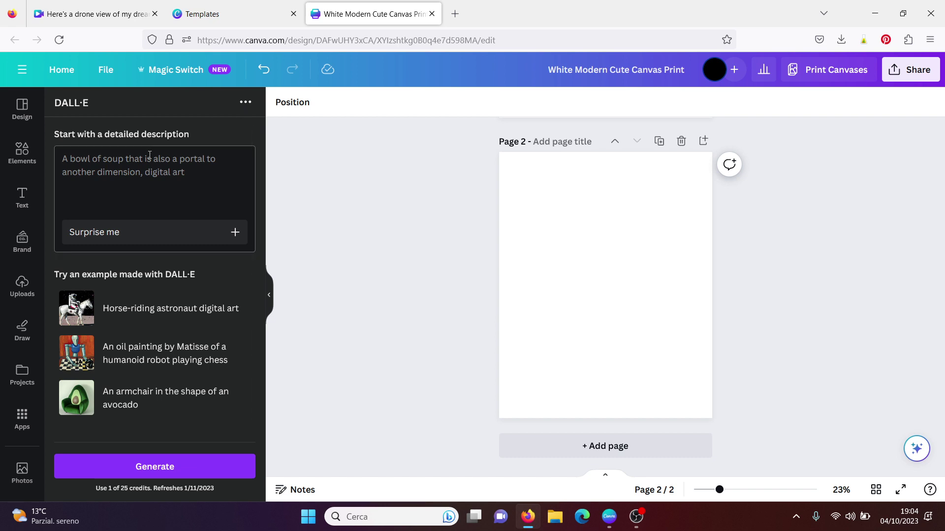
text(un chat)
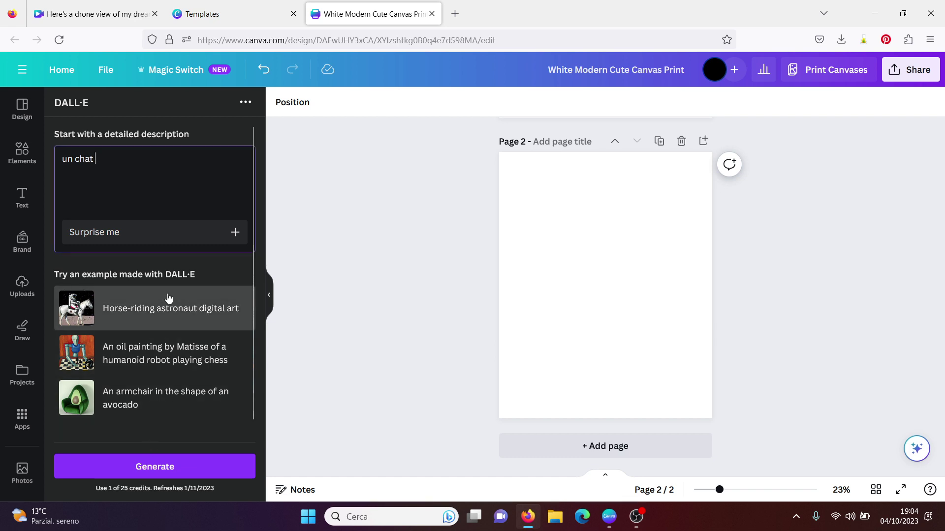
text(sur la lune)
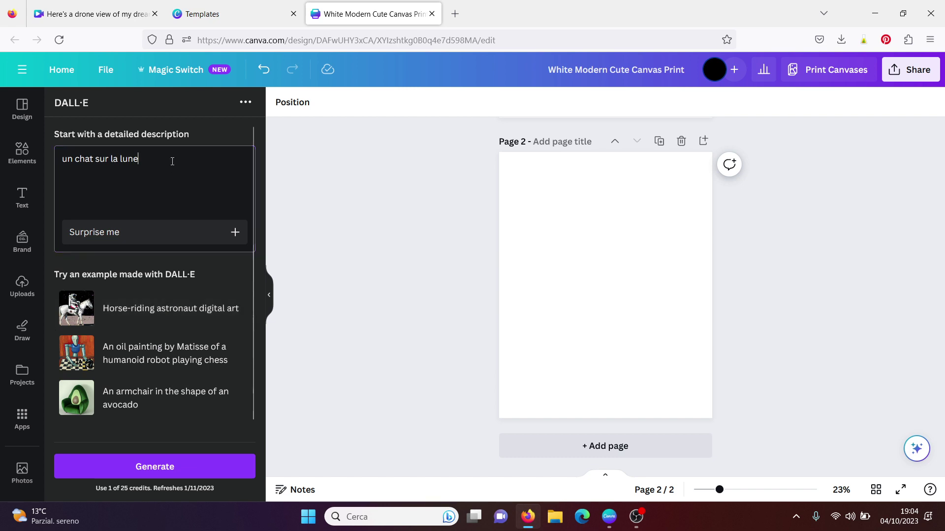
click(153, 467)
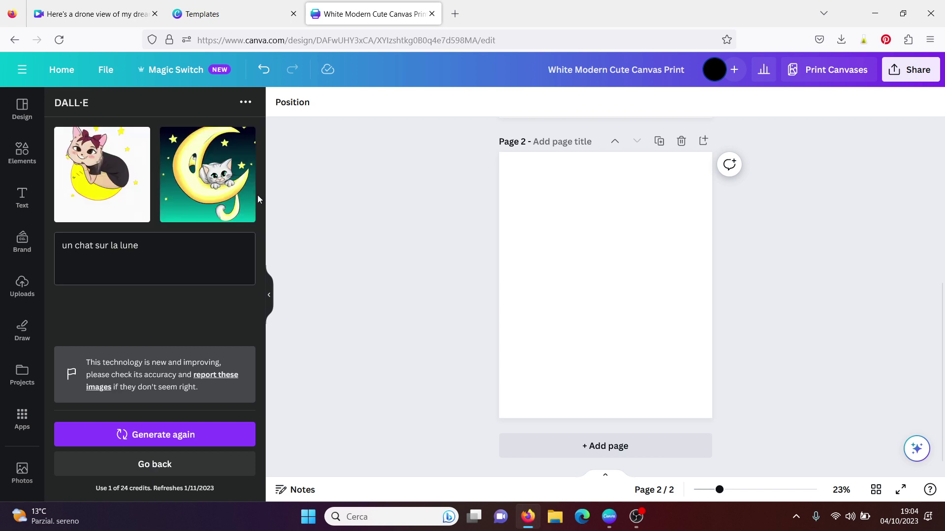
click(217, 187)
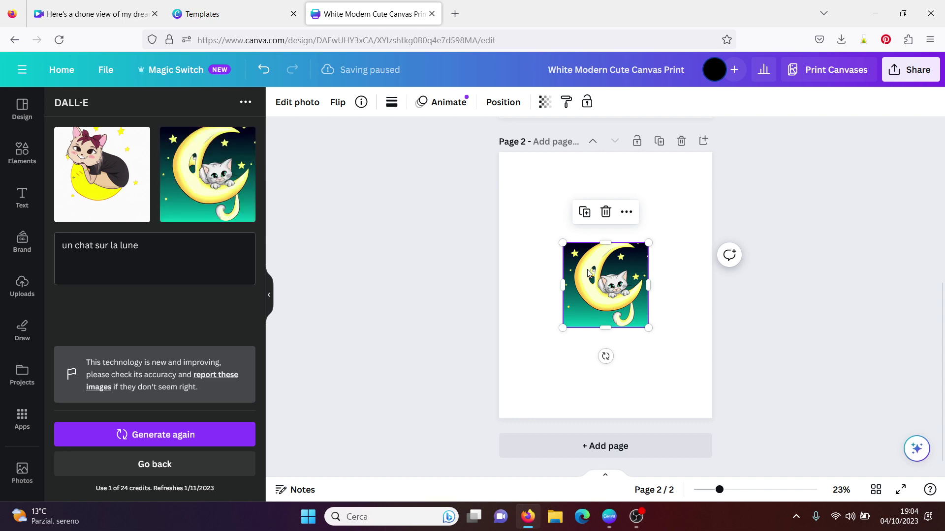
- Extend the DALL·E prompt to "un chat sur la lune, photo réaliste" and generate the images again
click(162, 244)
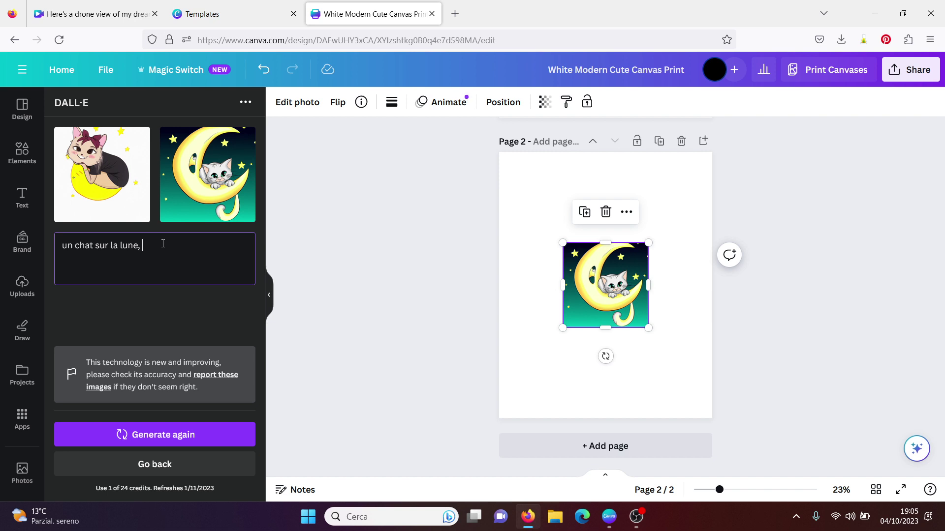
text(.)
text(photo réaliste)
click(148, 436)
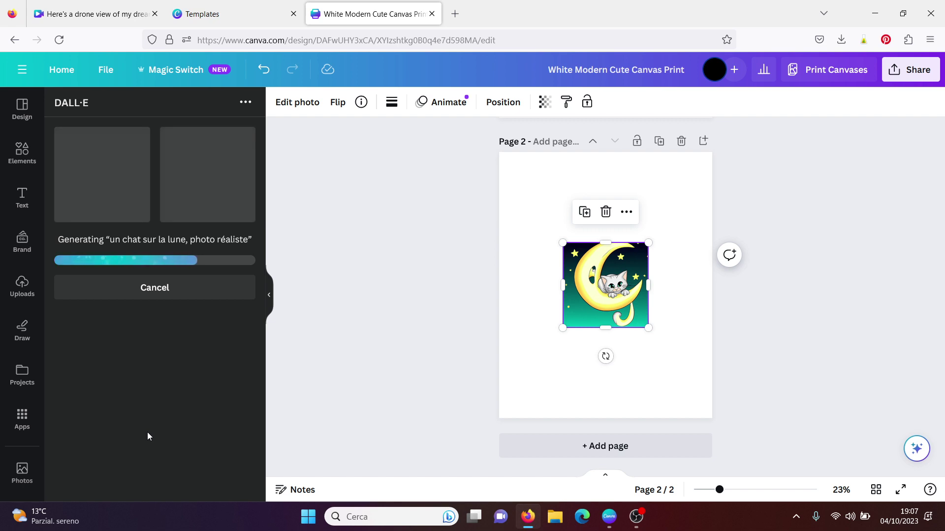
- Add the generated brown cat on a crescent moon to page 2 and move it to the page's lower-right area
click(536, 355)
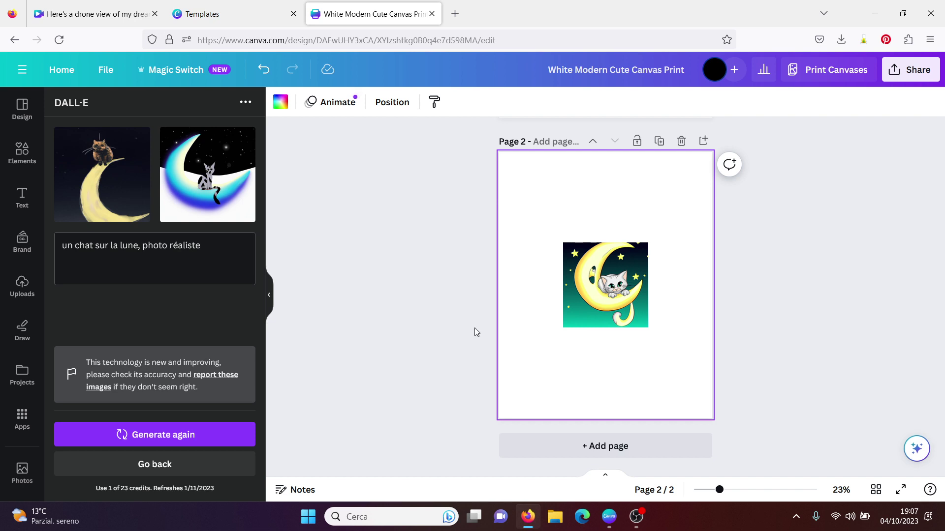
click(86, 185)
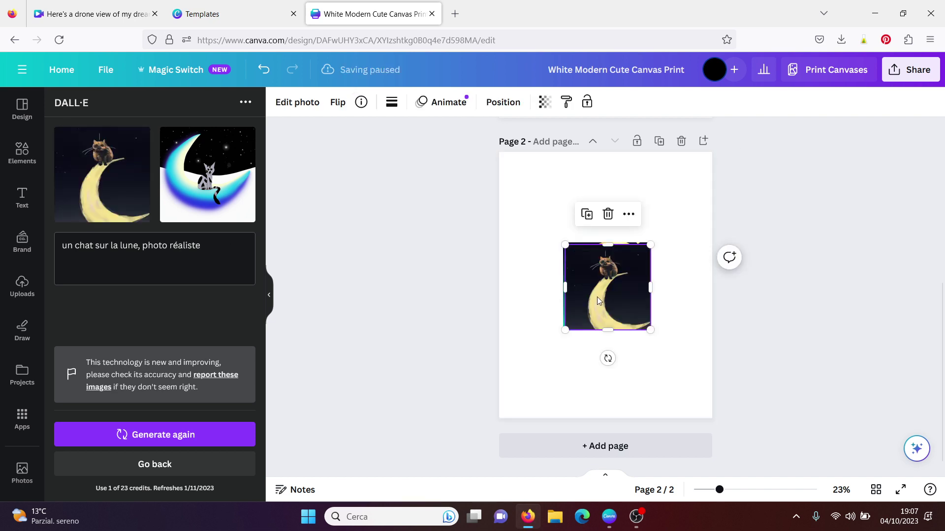
drag(598, 297, 644, 366)
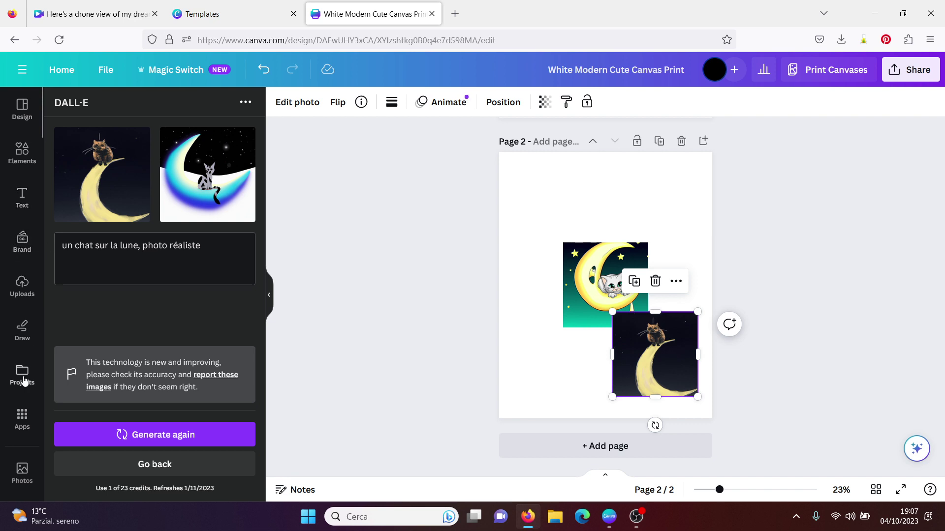
- Open the Imagen app and generate images from the prompt "un chien"
click(22, 418)
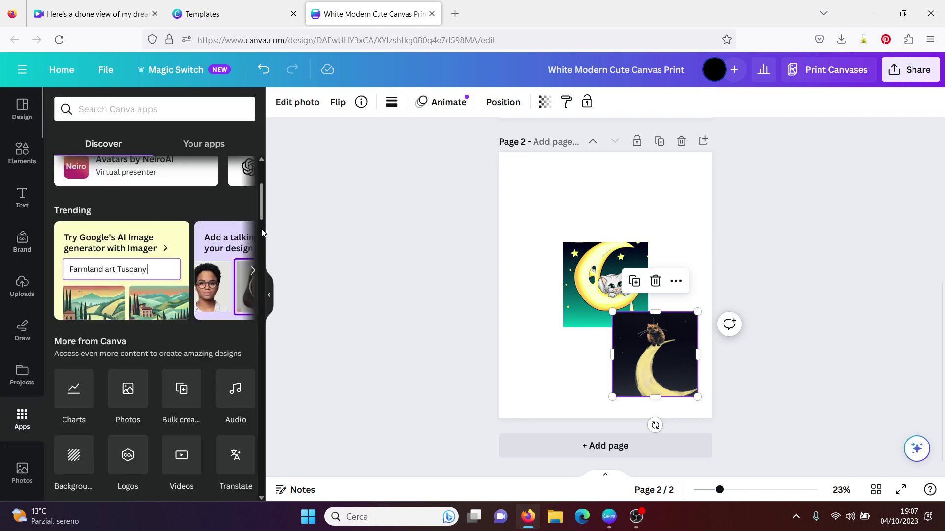
drag(261, 212, 261, 255)
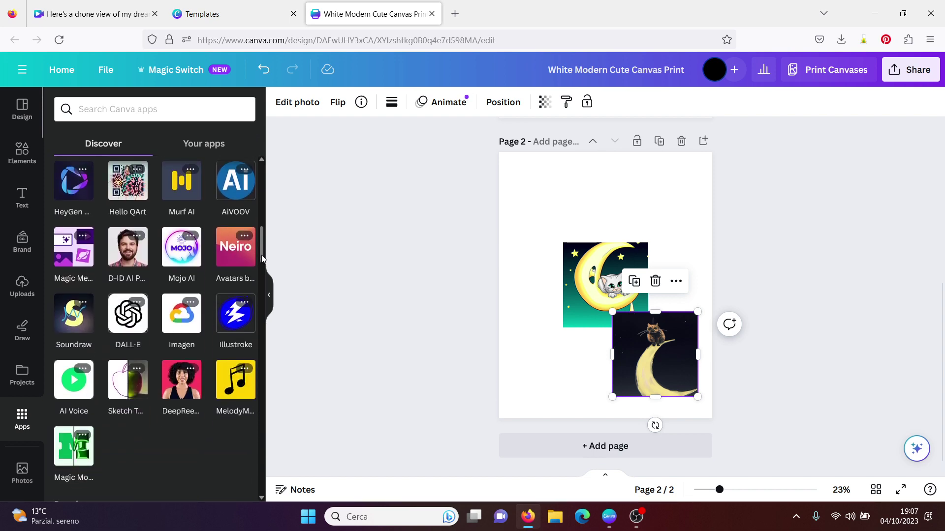
click(181, 312)
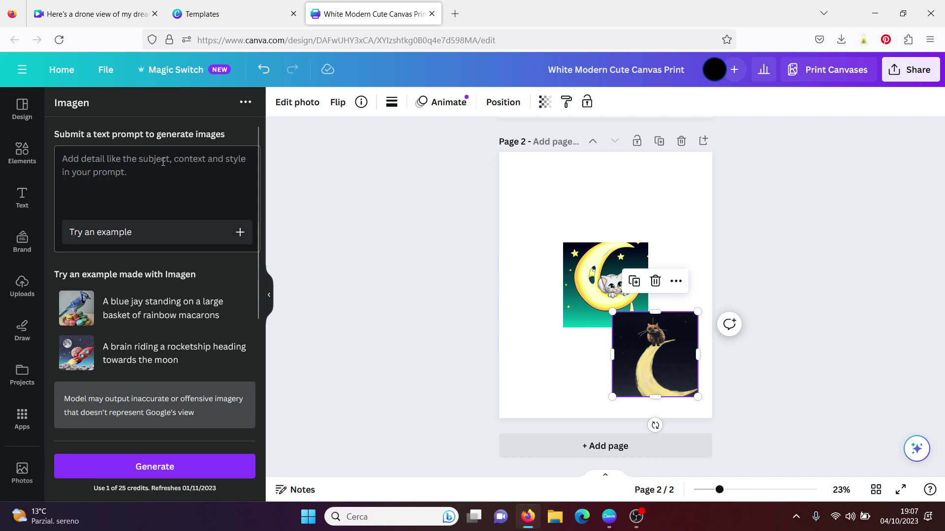
click(163, 162)
text(un)
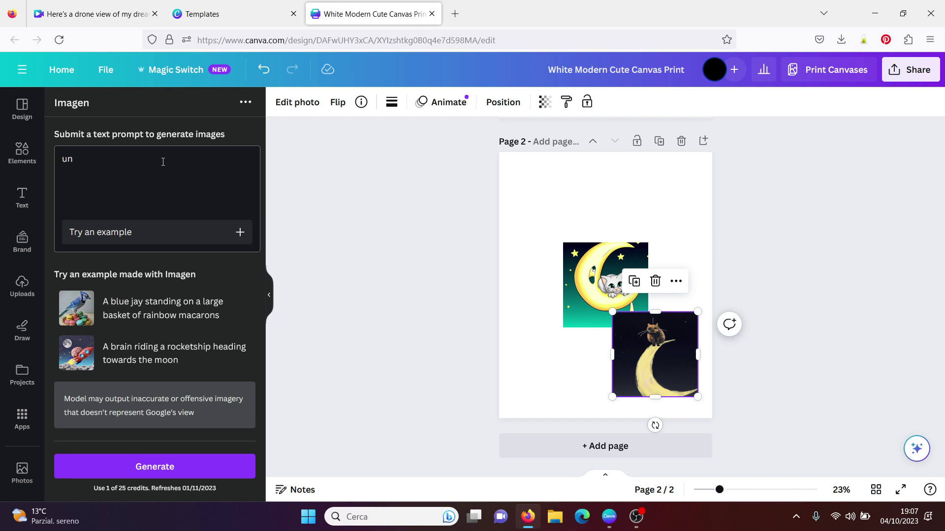
text( chien)
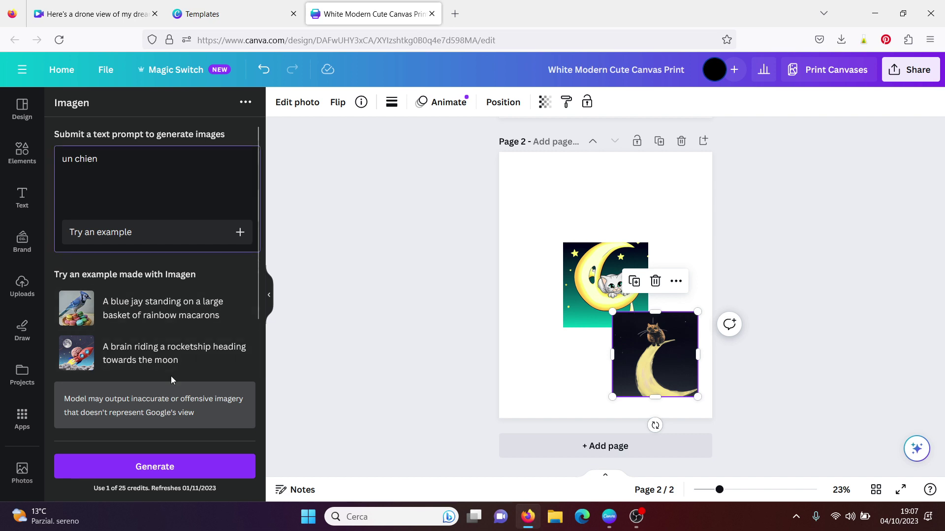
click(154, 466)
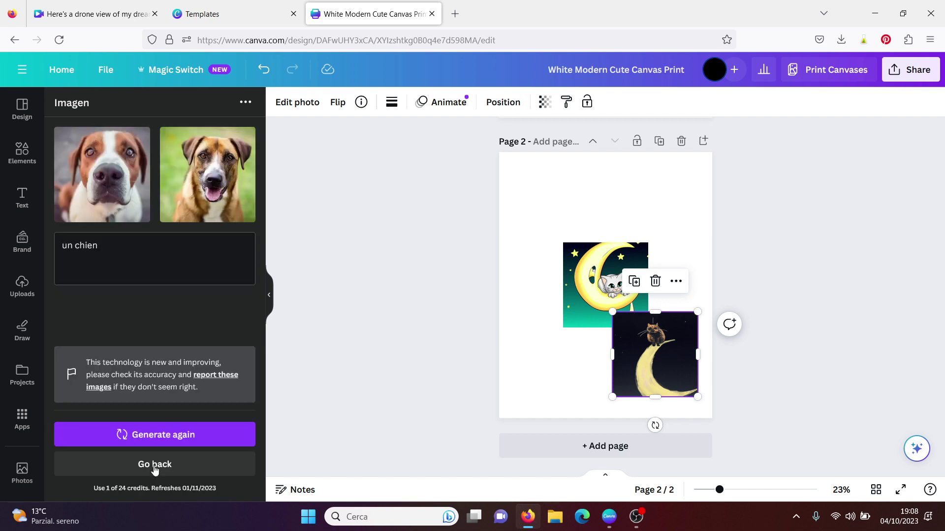
- Add the brown-and-white dog close-up to page 2, enlarge it to the page width and position it over the upper part
click(103, 167)
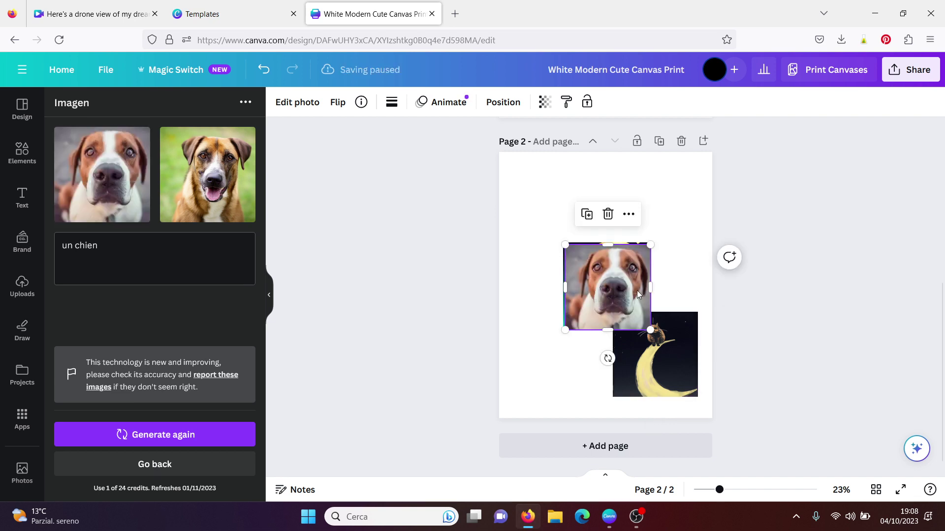
drag(563, 244, 414, 95)
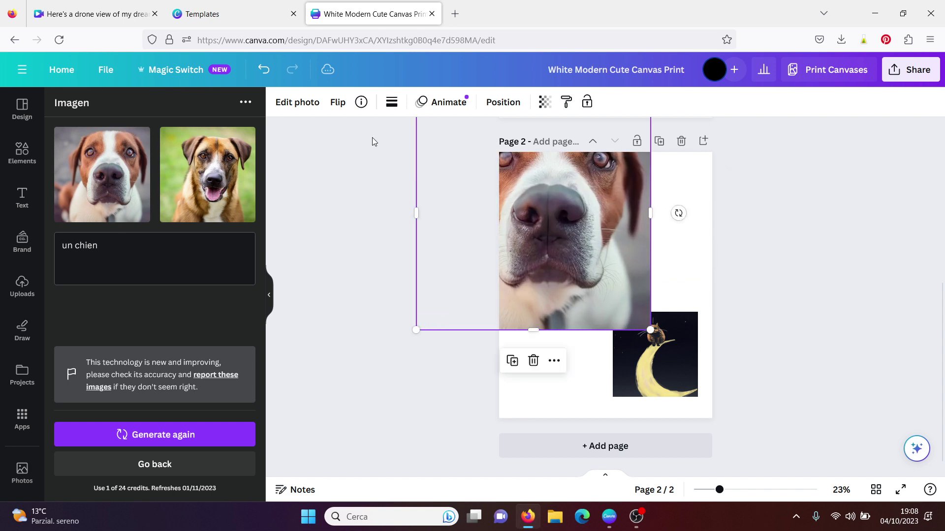
drag(590, 237, 648, 287)
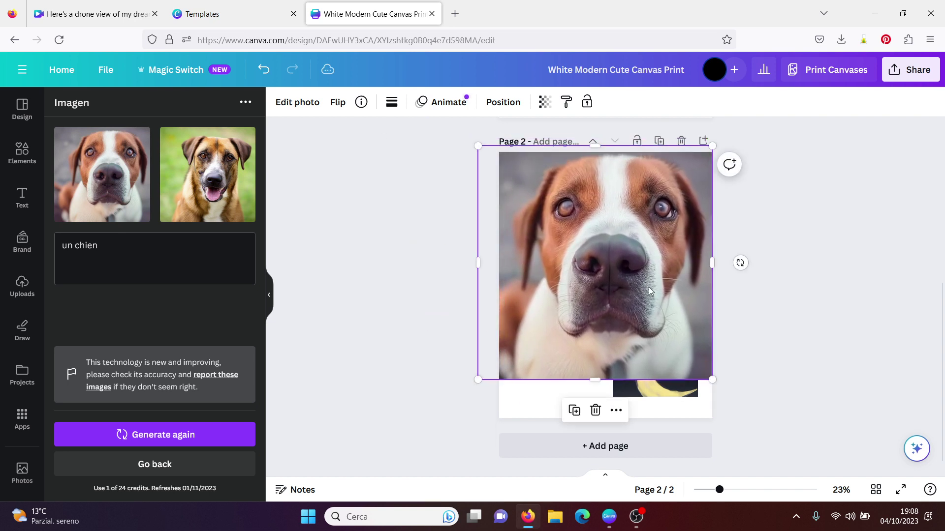
click(800, 273)
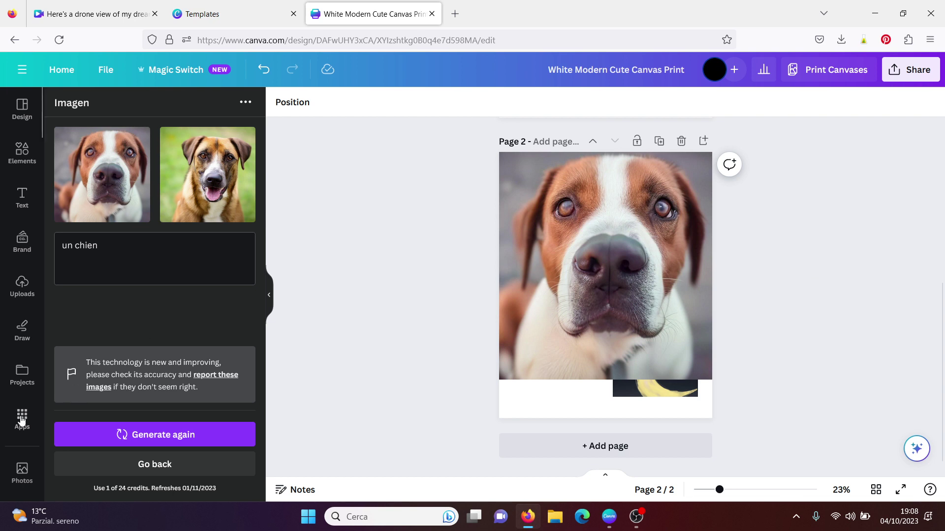
- Open the Illustroke app and look through its complete list of vector illustration styles
click(17, 422)
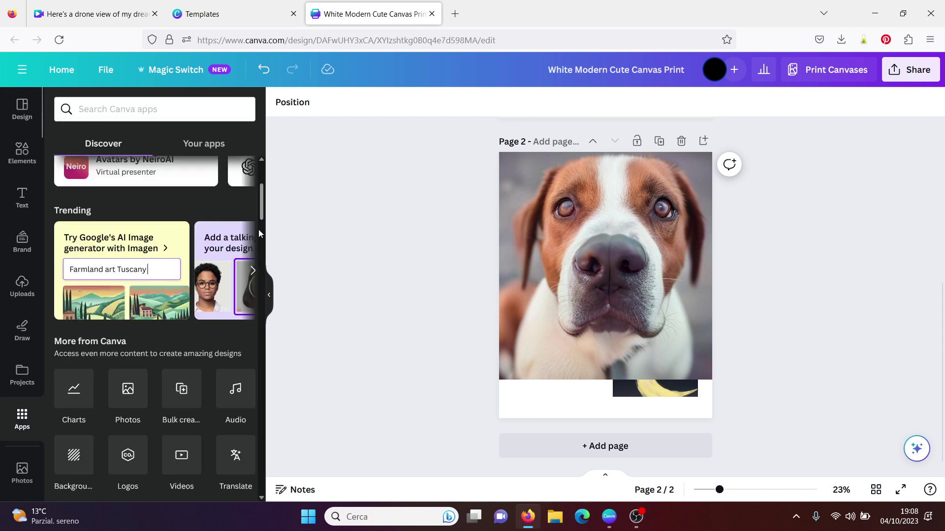
drag(260, 221, 261, 270)
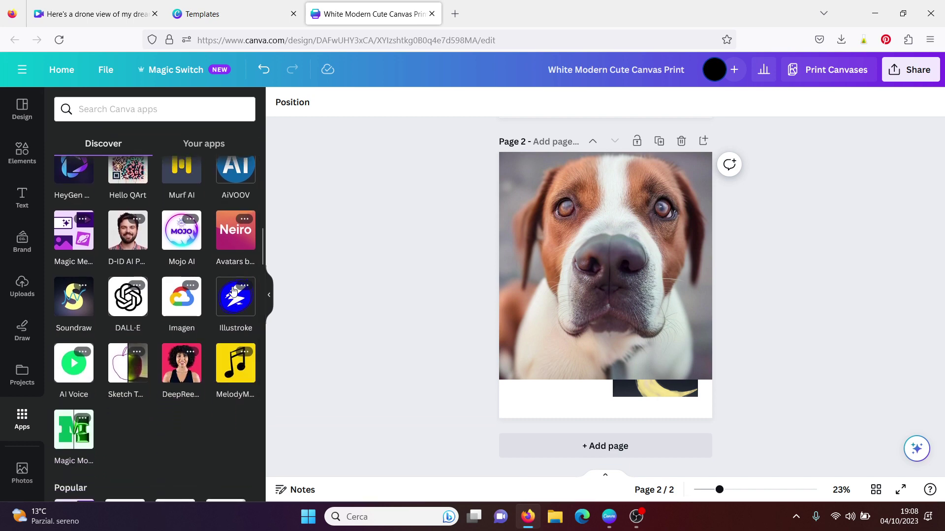
scroll(226, 305, up, 10)
click(227, 305)
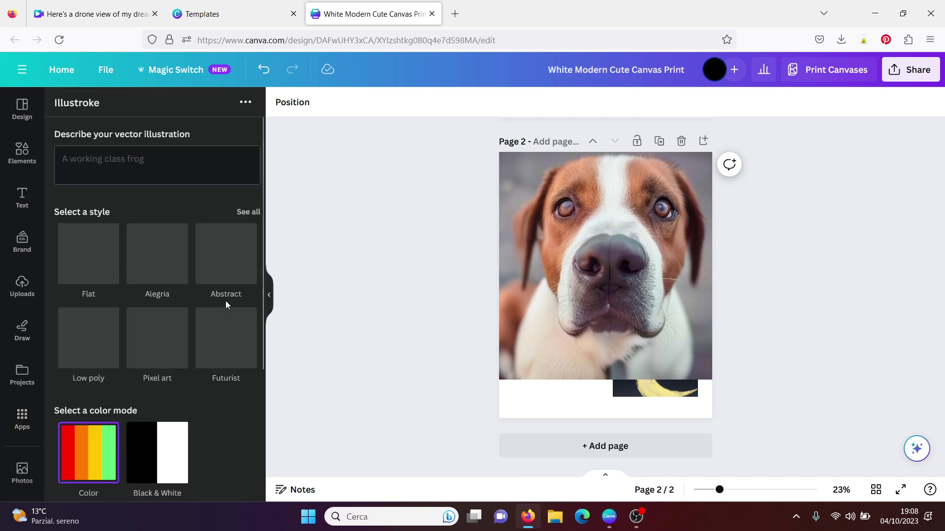
mouse_move(261, 252)
mouse_down()
mouse_move(261, 407)
mouse_move(266, 246)
mouse_up()
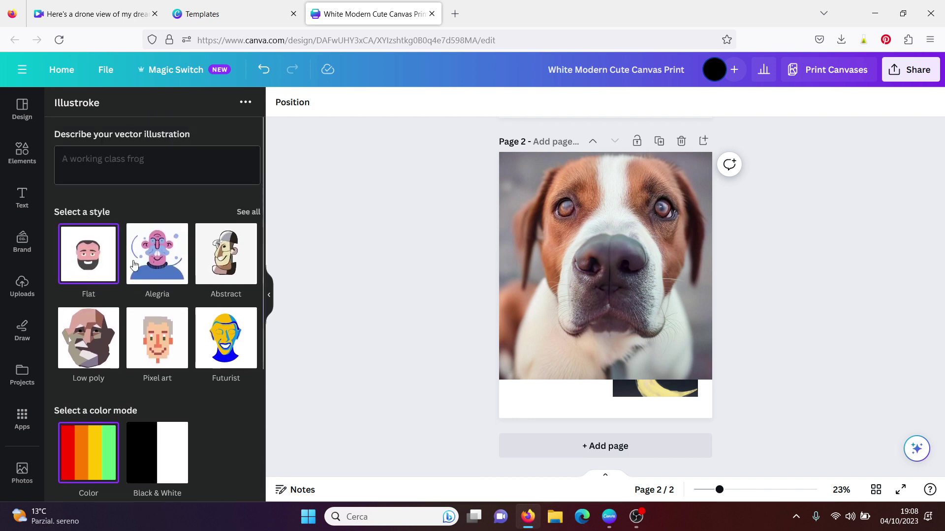
click(251, 213)
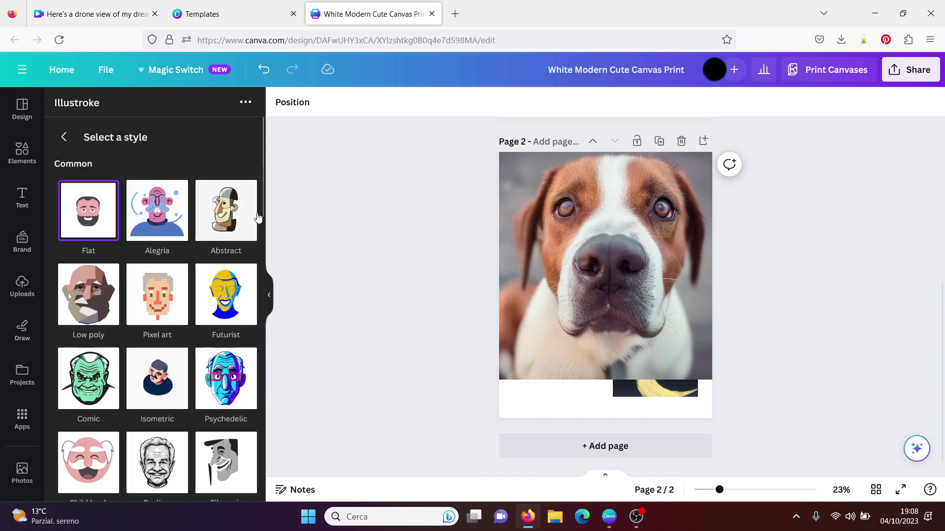
drag(263, 207, 261, 459)
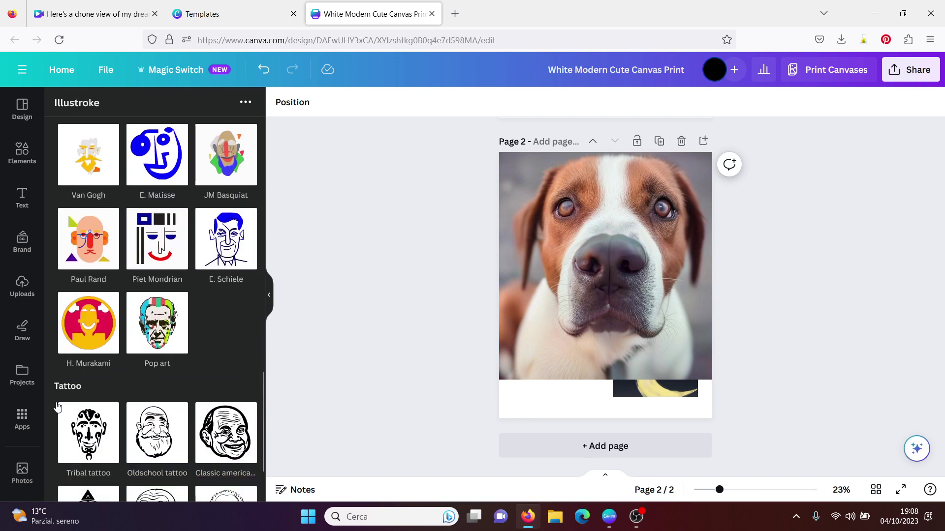
- Open the Sketch To Life app and draw a rough freehand jellyfish outline with trailing strokes on the sketch canvas
click(22, 418)
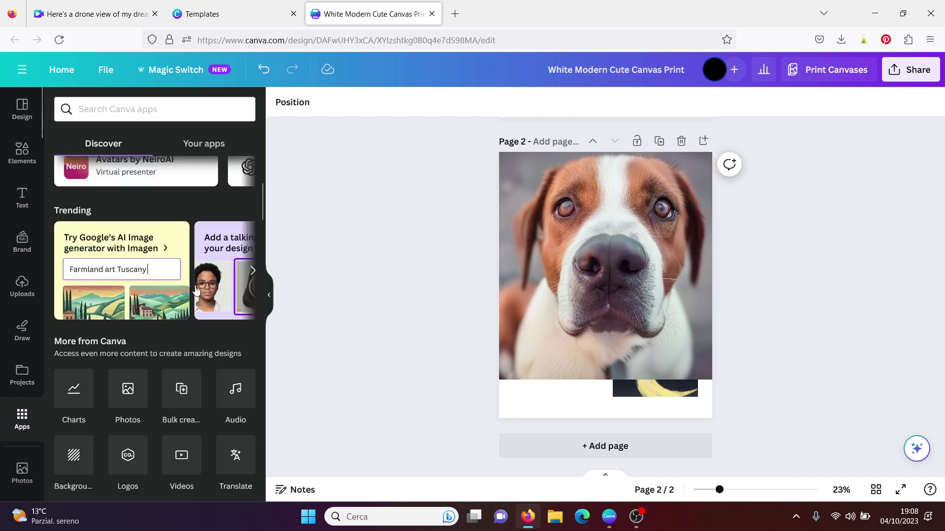
drag(261, 214, 259, 262)
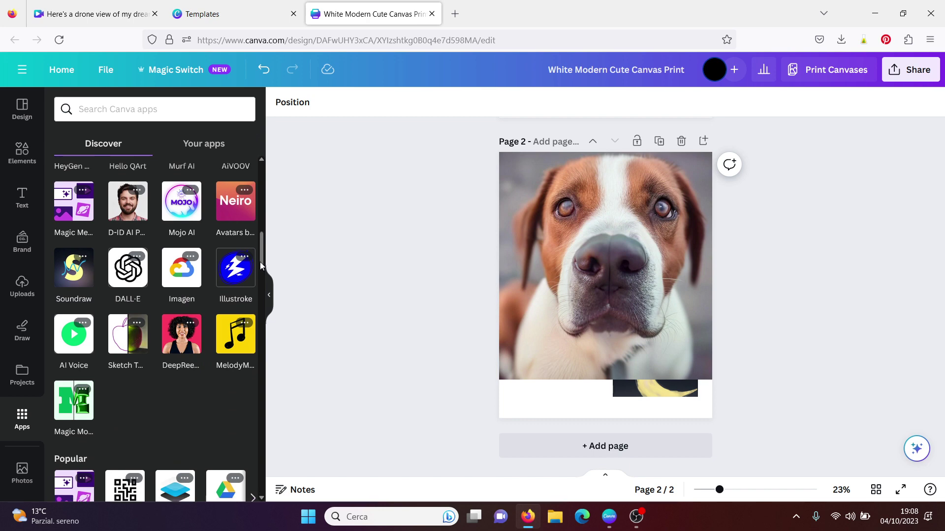
click(131, 343)
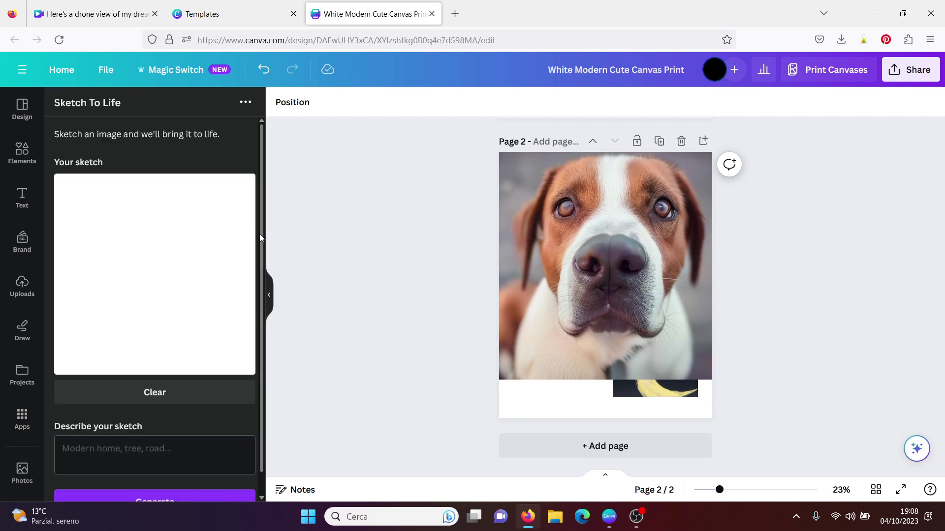
drag(261, 234, 261, 248)
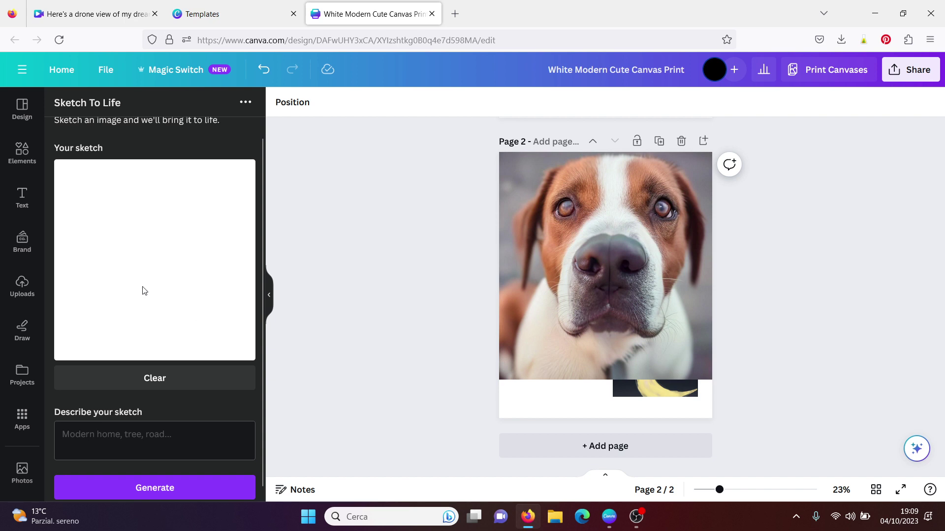
mouse_move(144, 291)
mouse_down()
mouse_move(97, 202)
mouse_move(163, 171)
mouse_up()
click(159, 275)
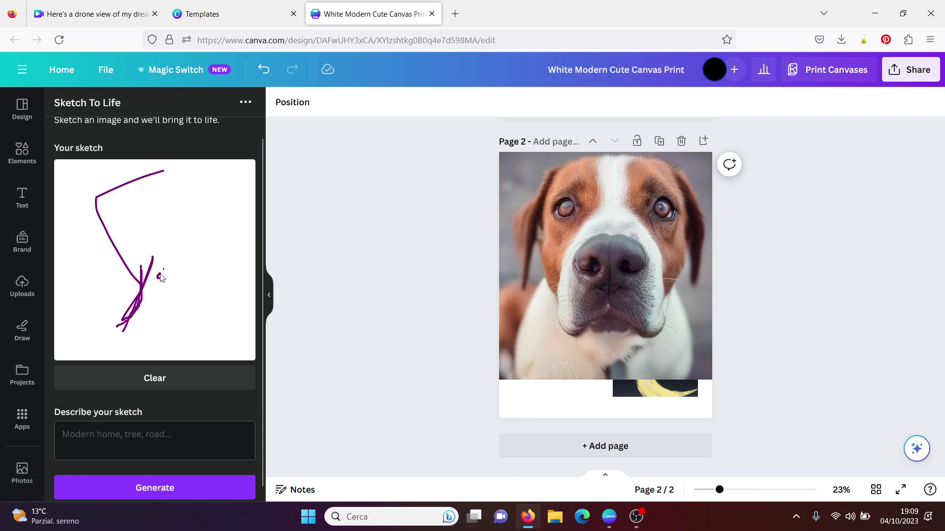
click(163, 199)
drag(185, 259, 146, 272)
mouse_move(164, 173)
mouse_down()
mouse_move(157, 220)
mouse_move(163, 278)
mouse_up()
- Describe the sketch as "une méduse"
click(99, 440)
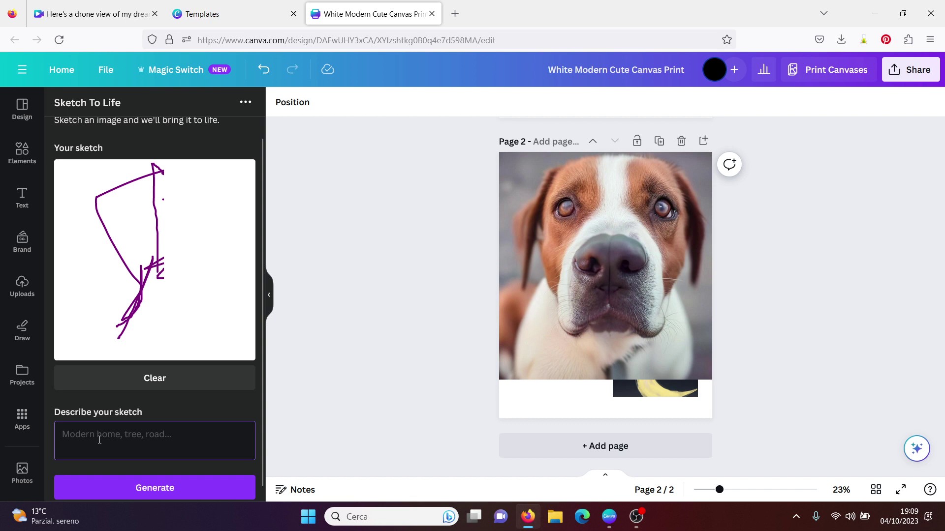
text(une méd)
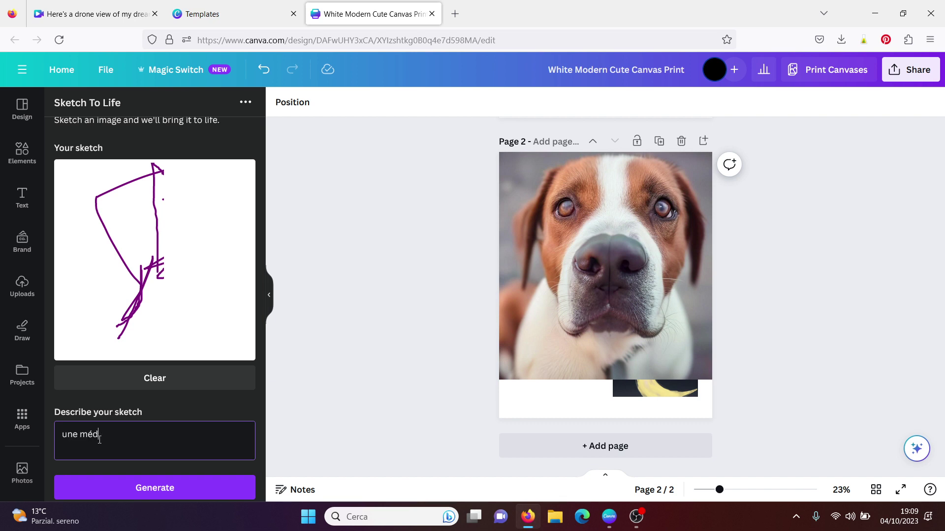
text(use)
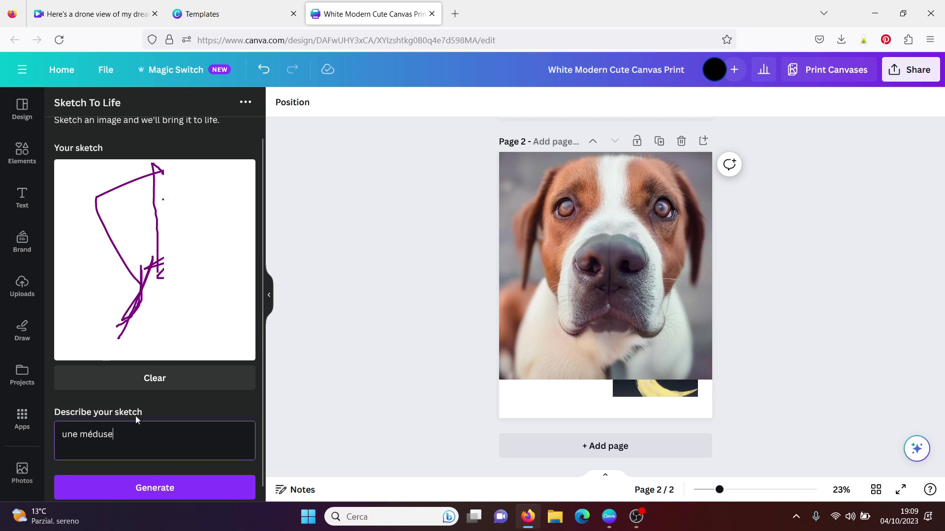
- Generate an image from the jellyfish sketch and enlarge it to cover page 2
click(143, 492)
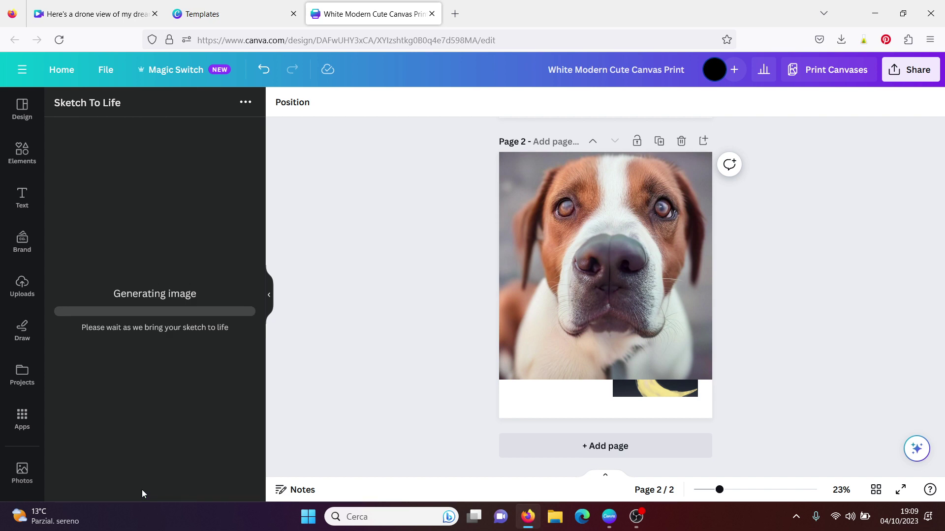
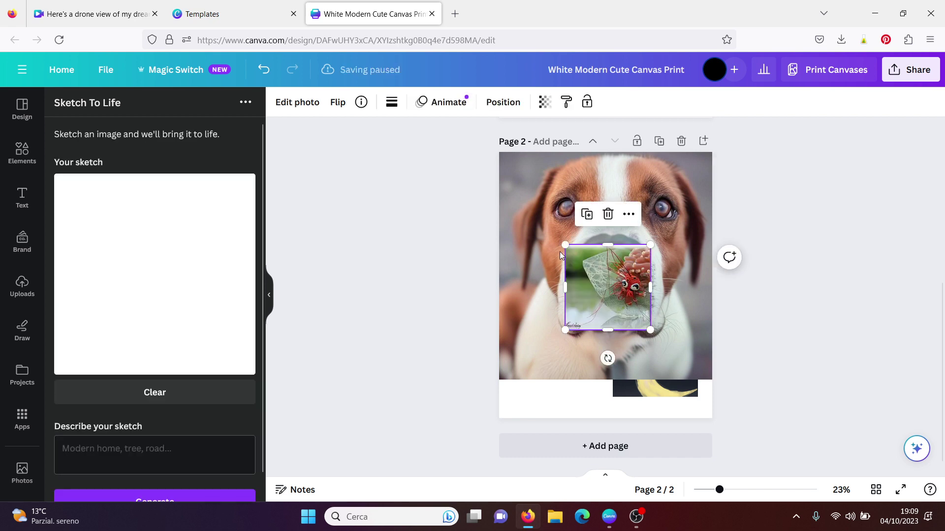
drag(565, 246, 427, 194)
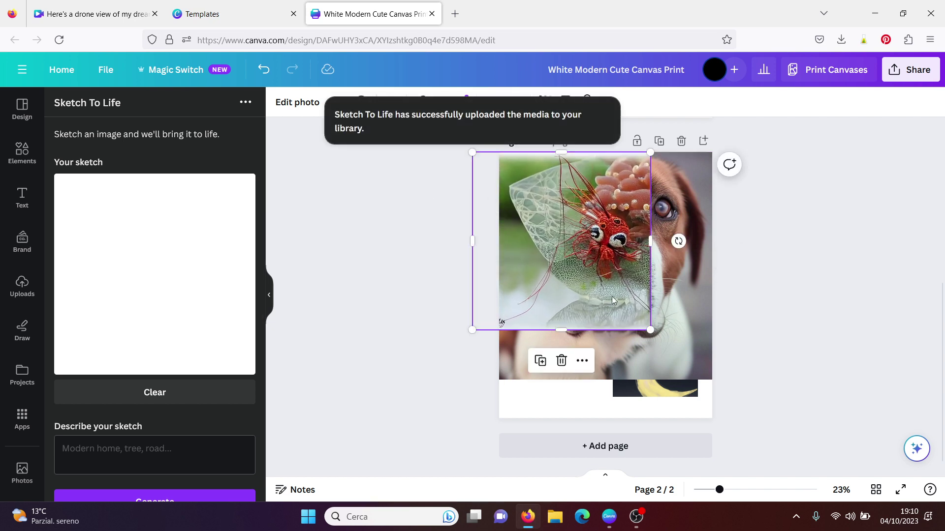
drag(649, 329, 738, 417)
- Delete the enlarged Sketch To Life image from page 2
drag(630, 322, 598, 316)
key(Delete)
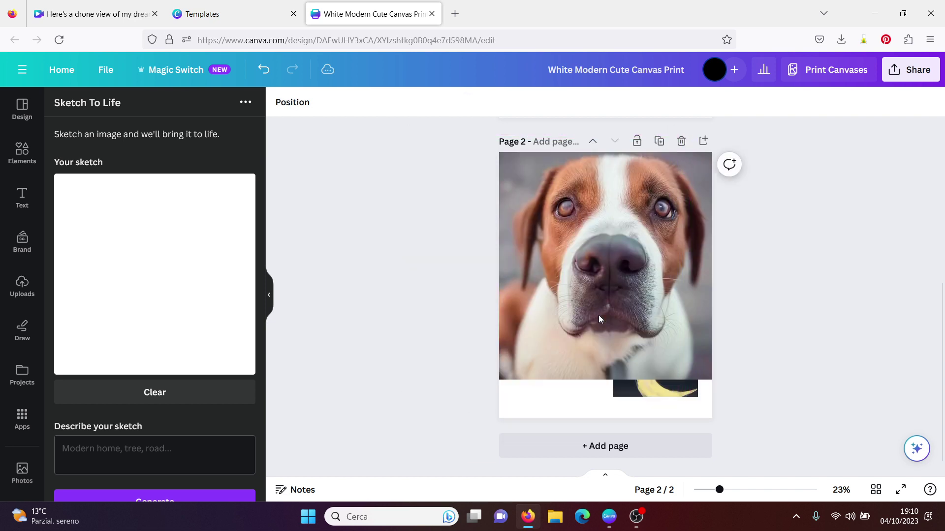
- Find the DeepReel AI Videos app among the AI-powered apps and open its account connection page
click(22, 422)
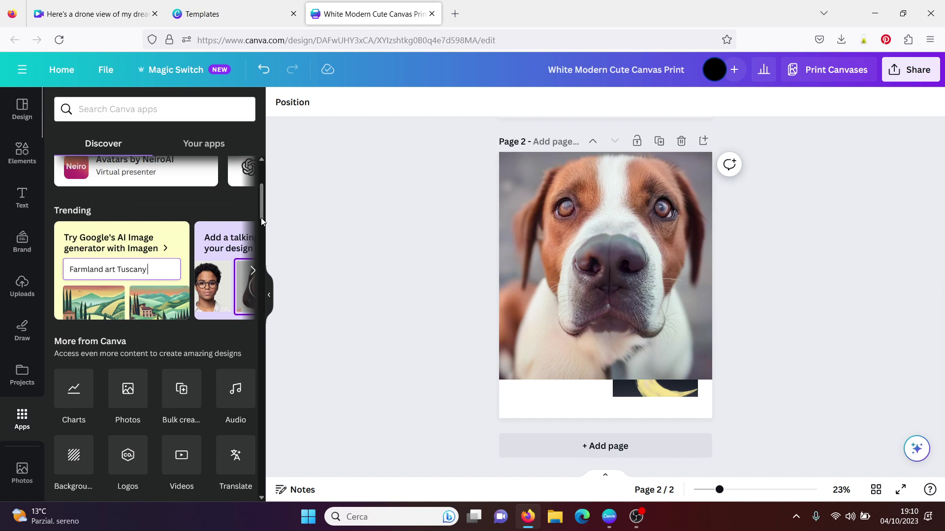
drag(261, 217, 261, 259)
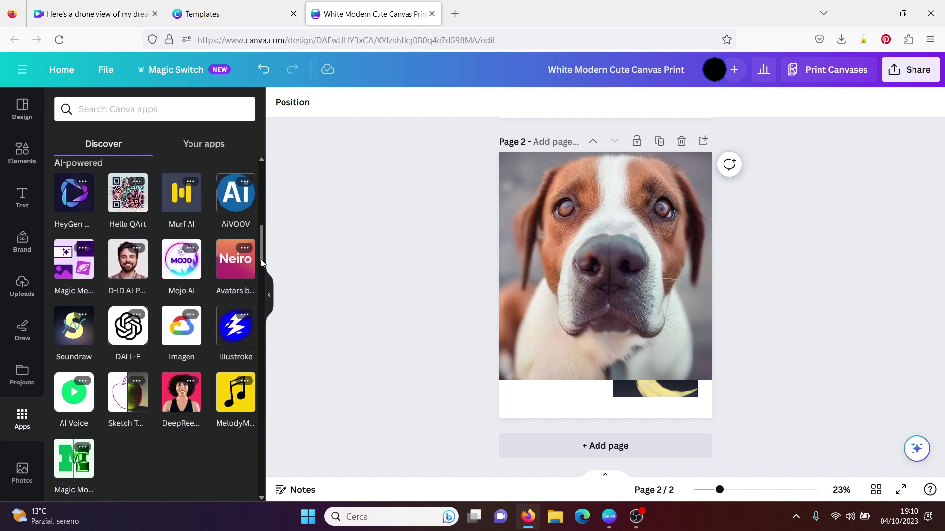
scroll(186, 317, down, 2)
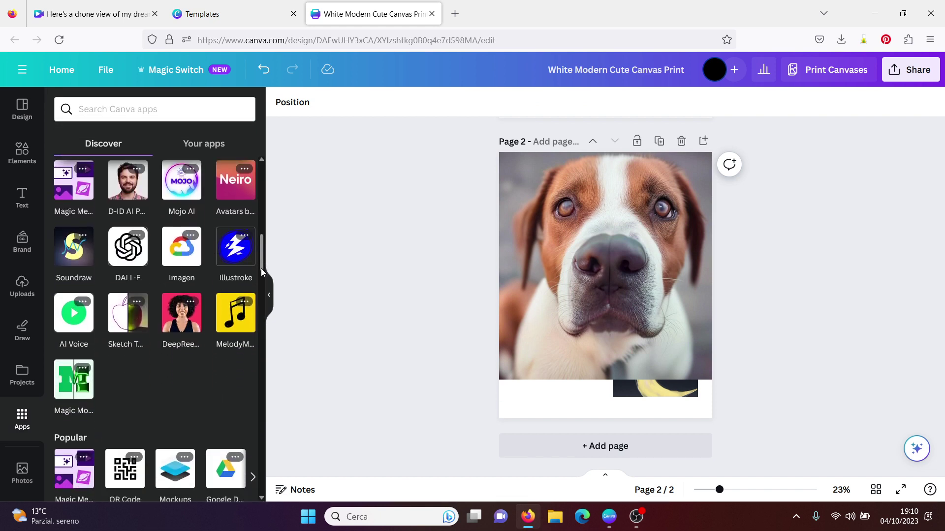
click(184, 318)
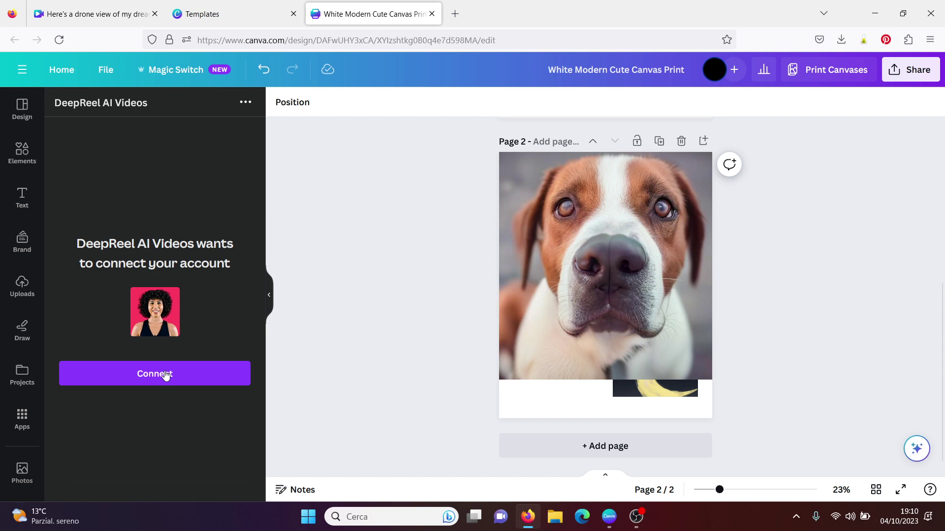
- Open the MelodyMuse app and generate an 11-second track described as "Piano sad music"
click(22, 422)
drag(265, 208, 257, 260)
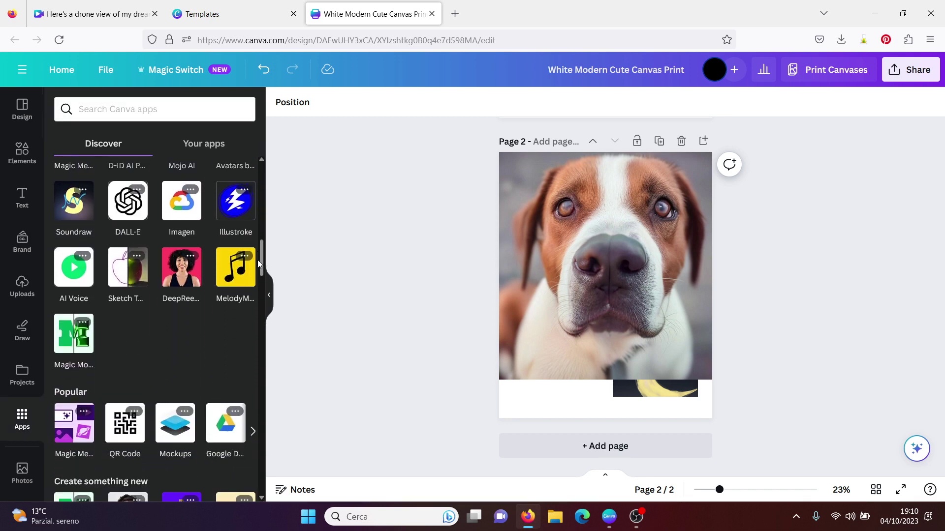
click(231, 274)
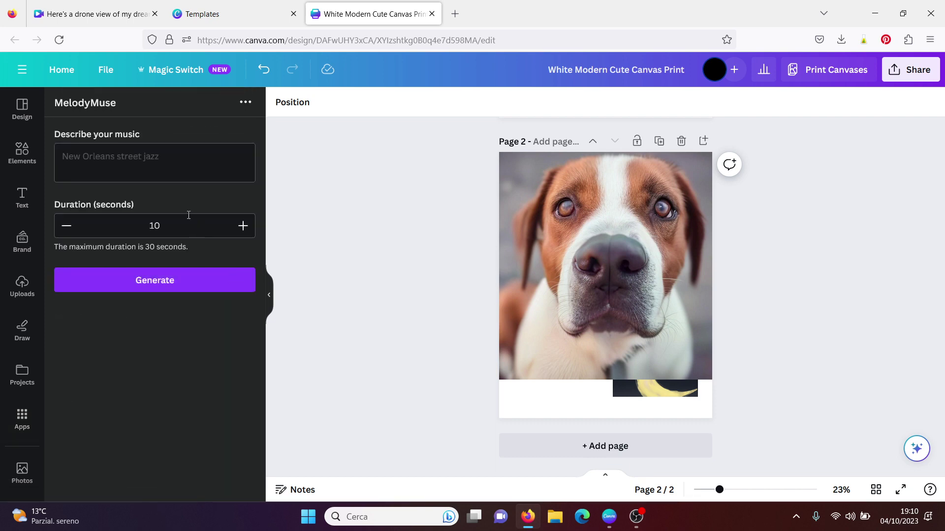
click(154, 153)
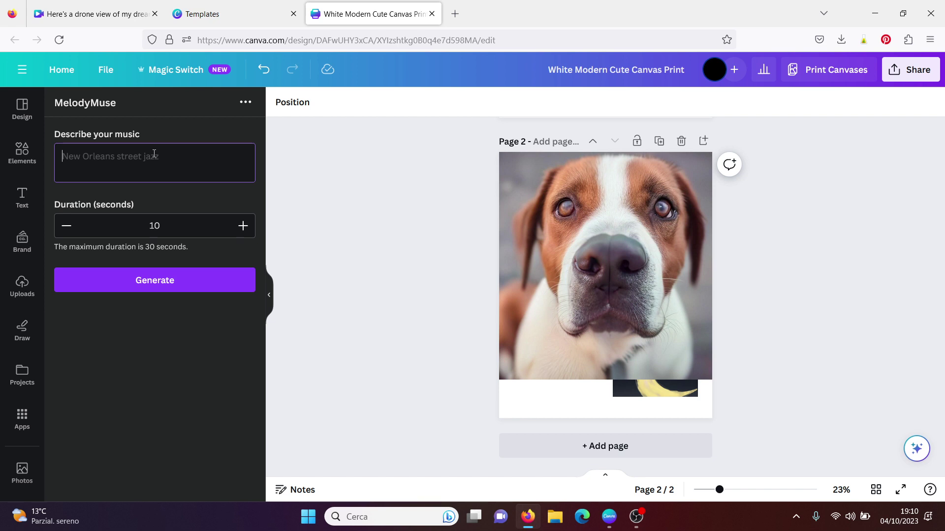
text(Piano sad music)
click(243, 226)
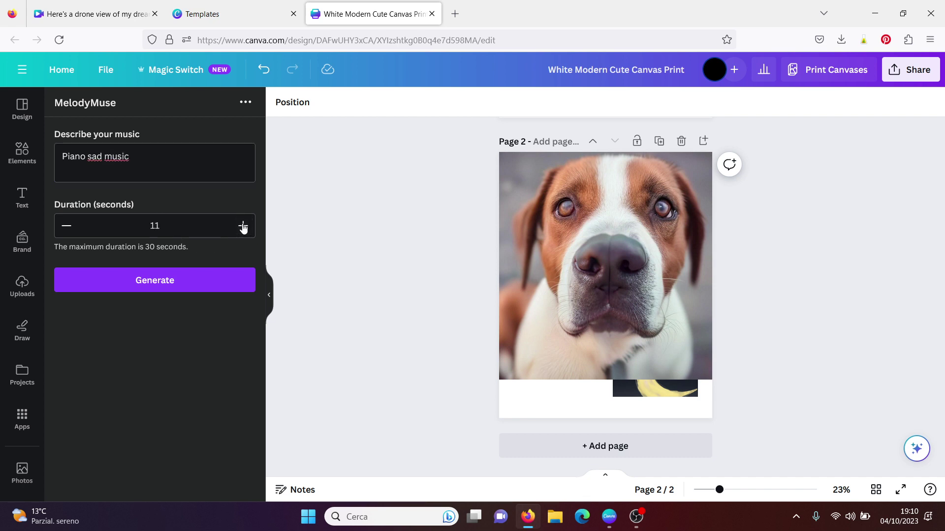
click(156, 285)
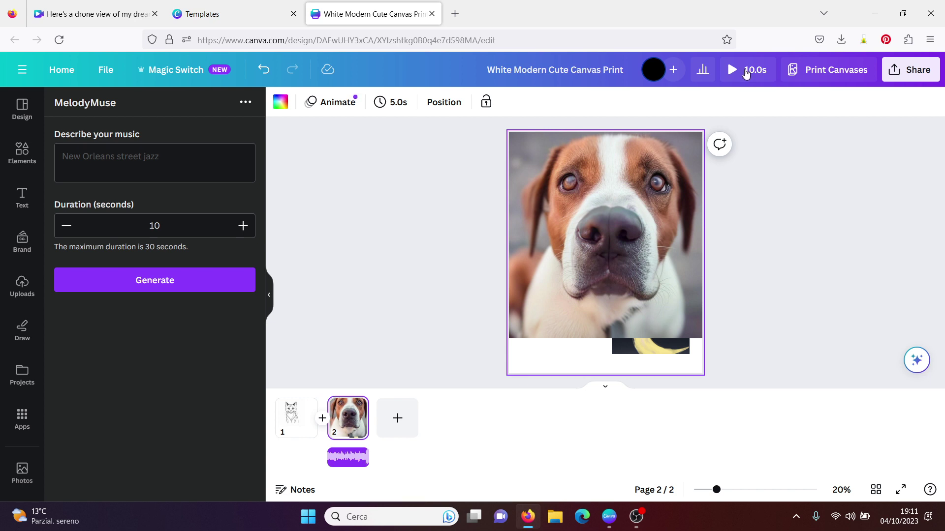
- Play the design preview to hear the generated music, and delete the audio track from page 2
click(745, 71)
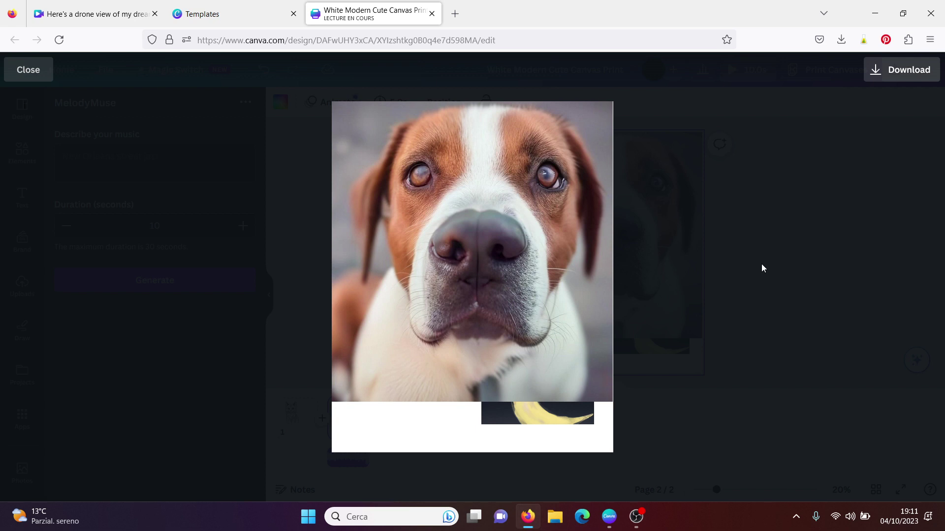
key(Escape)
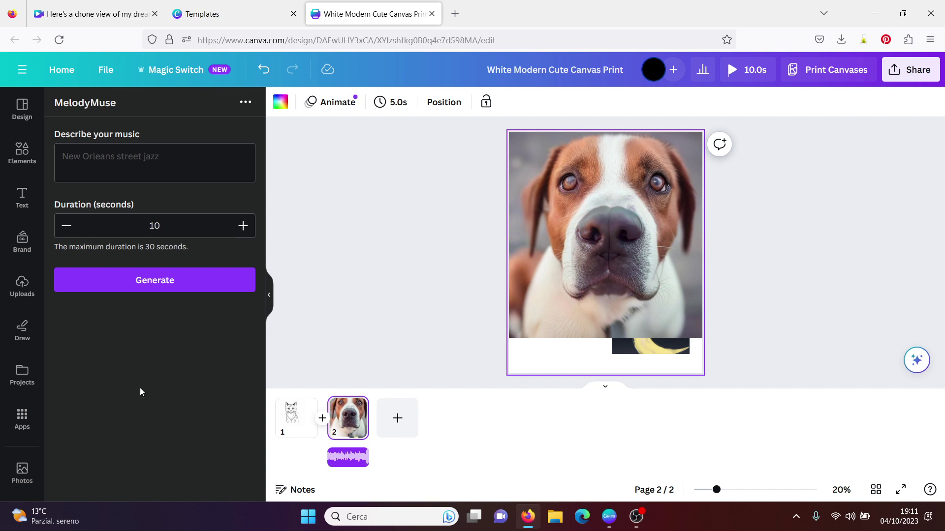
click(339, 460)
key(Delete)
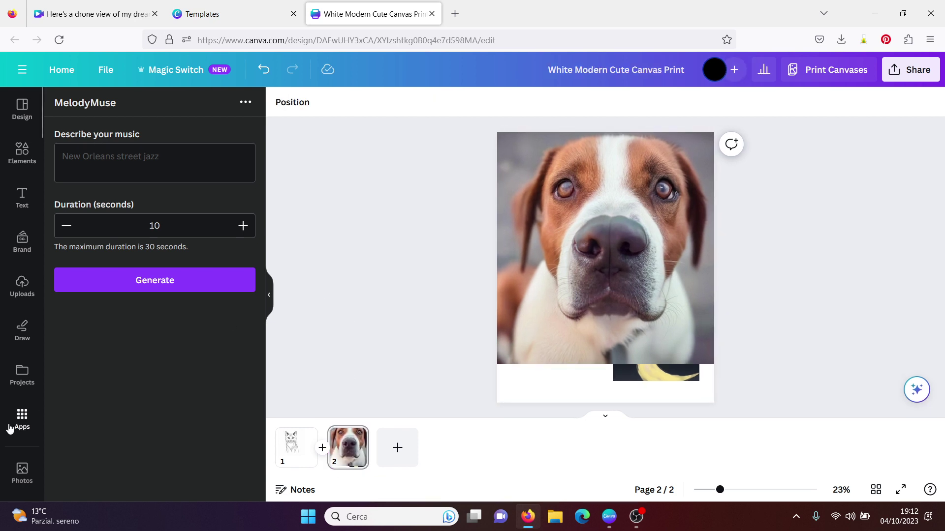
- Open the Magic Morph app from the AI-powered apps to view its element and look options
click(20, 424)
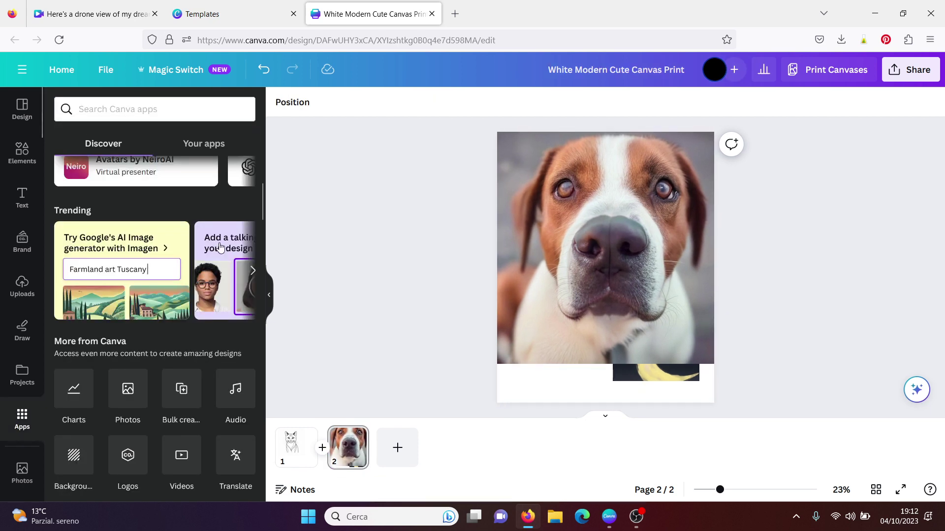
drag(261, 215, 263, 274)
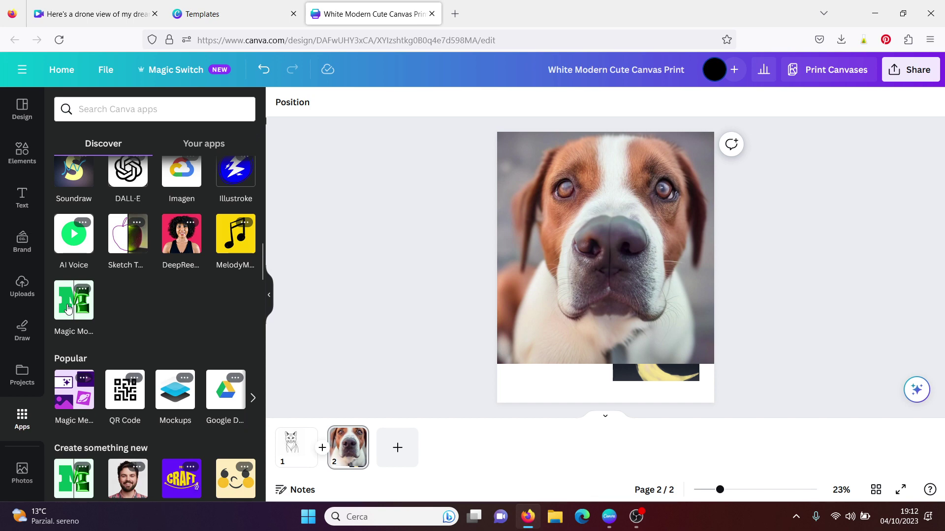
click(68, 309)
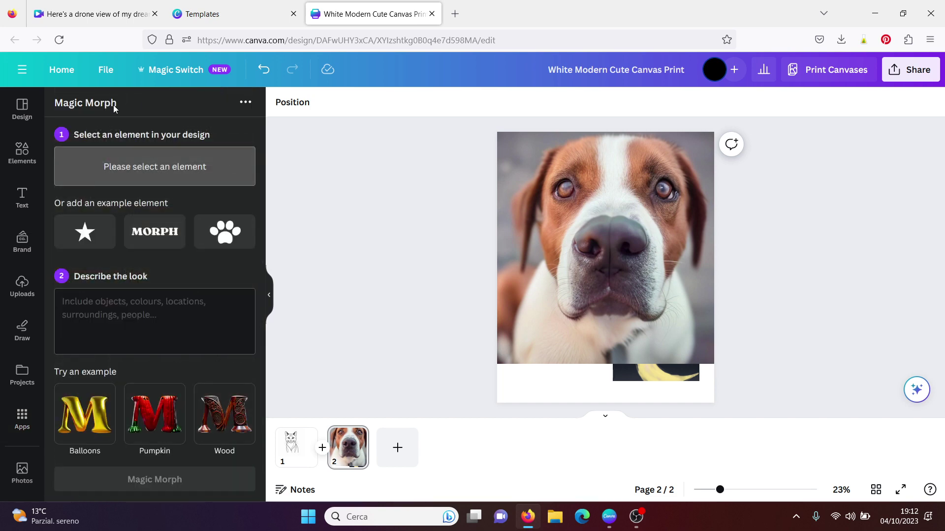
- Open the TypeCraft app from the Create something new section and delete all the images on page 2
click(22, 419)
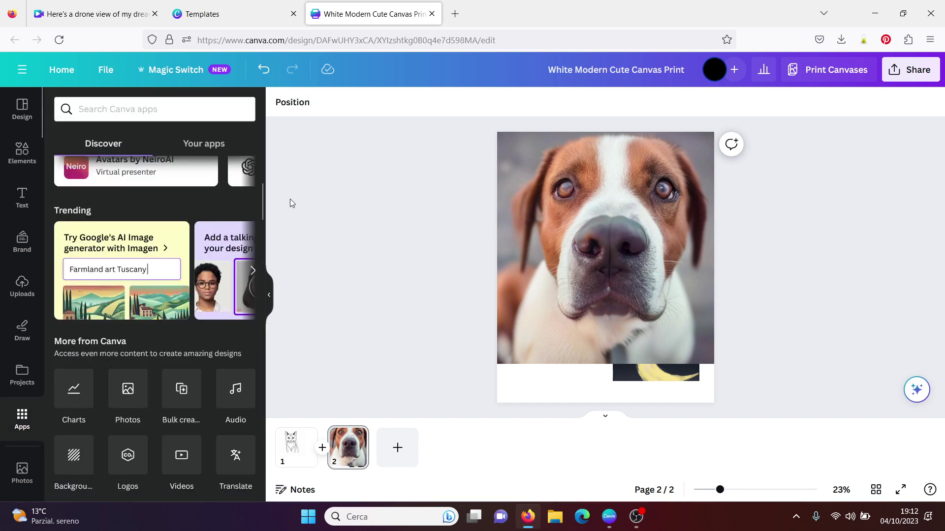
drag(262, 210, 264, 300)
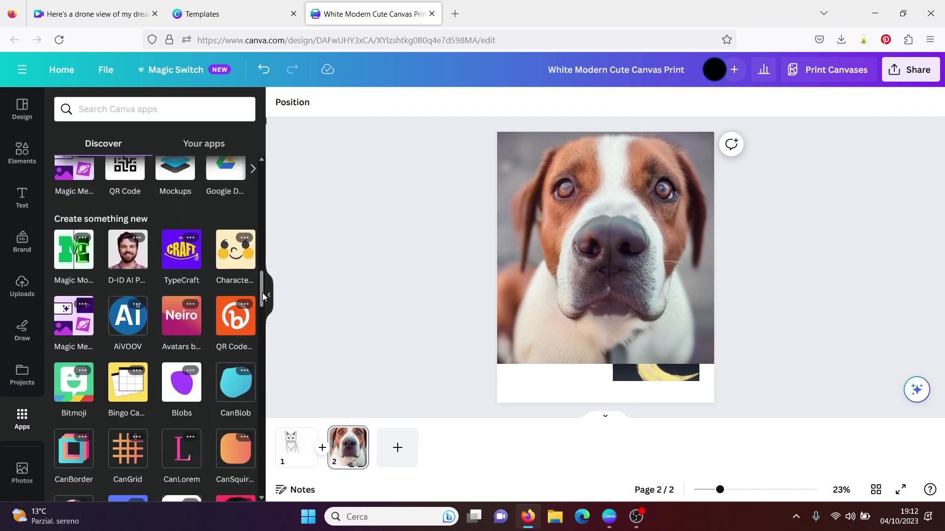
click(182, 263)
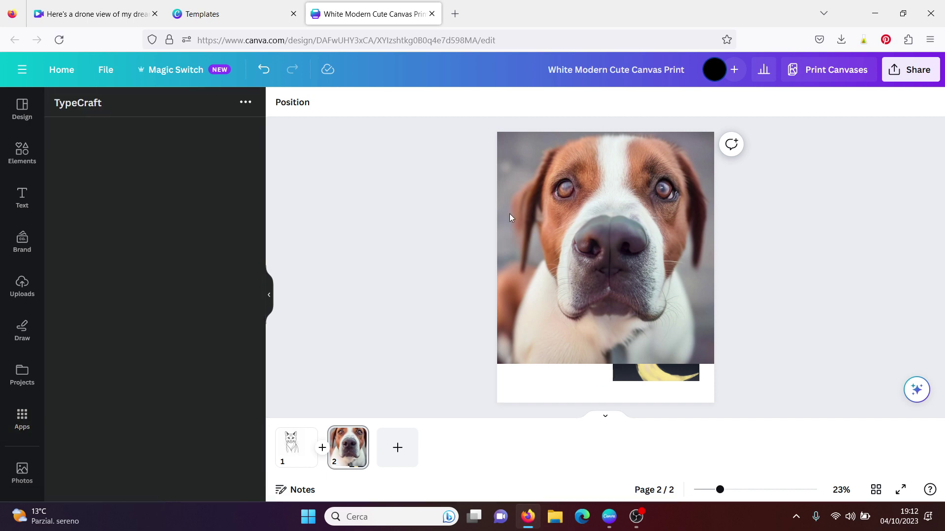
drag(446, 179, 744, 413)
key(Delete)
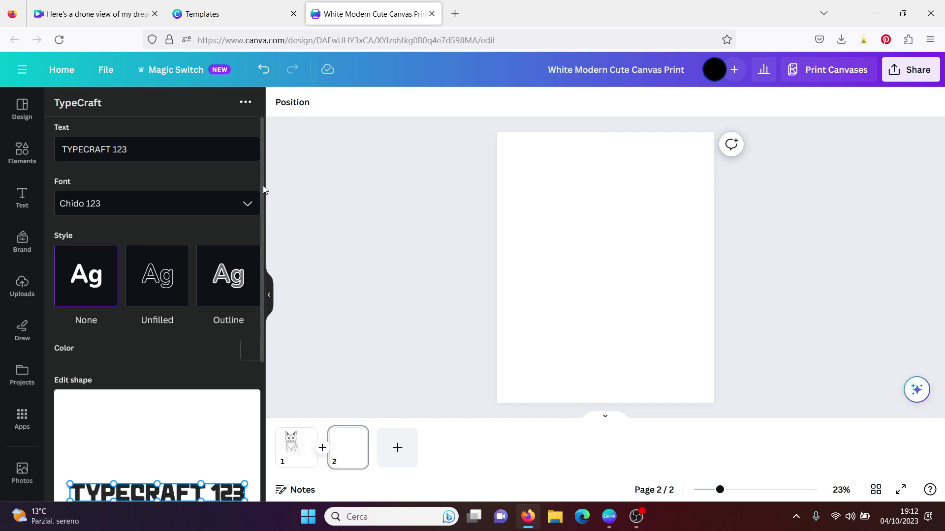
- Warp the "TYPECRAFT 123" text by arching its upper edge and pulling its upper-right corner to the lower left, and add it to page 2
scroll(262, 194, down, 1)
drag(262, 194, 201, 294)
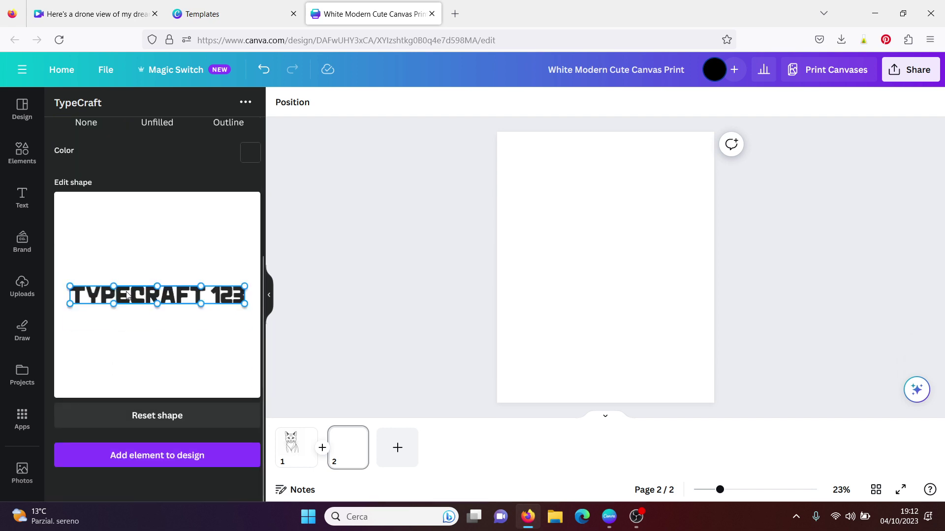
drag(114, 290, 127, 238)
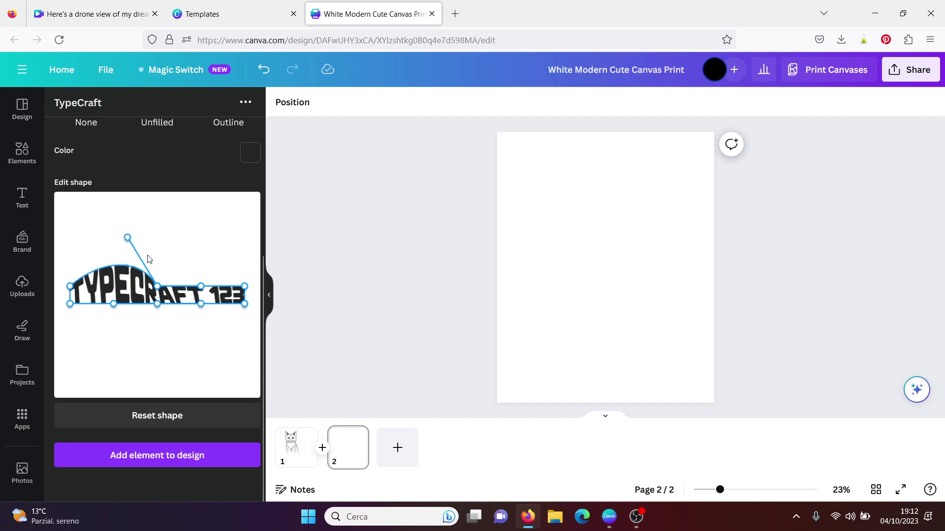
drag(202, 287, 222, 242)
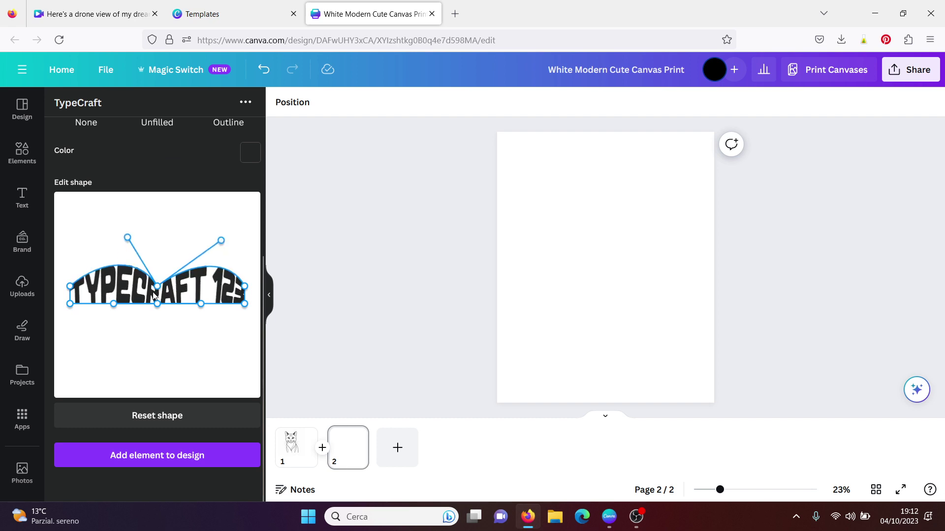
drag(157, 289, 164, 232)
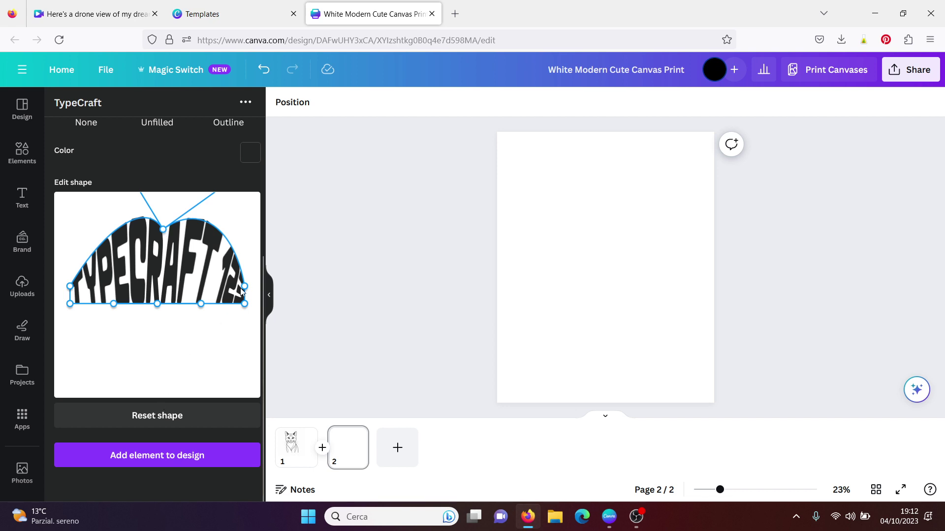
drag(247, 290, 80, 373)
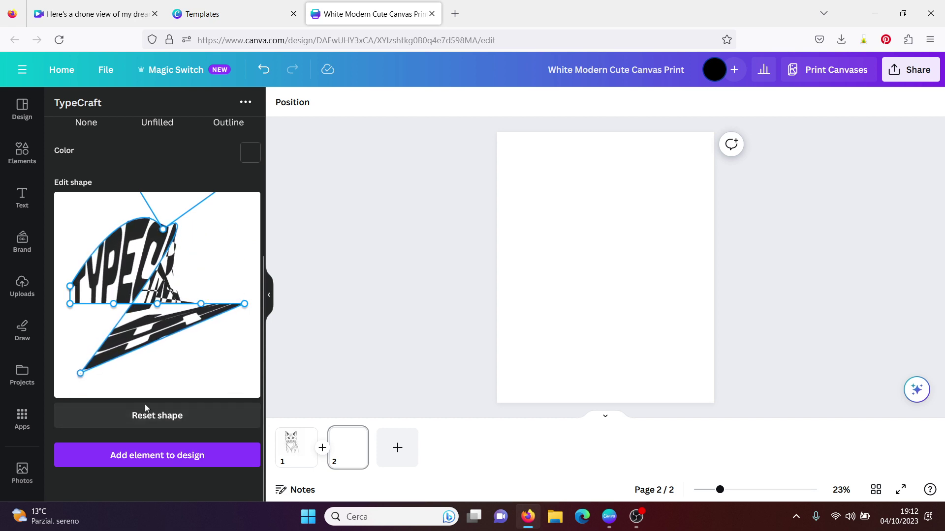
click(143, 457)
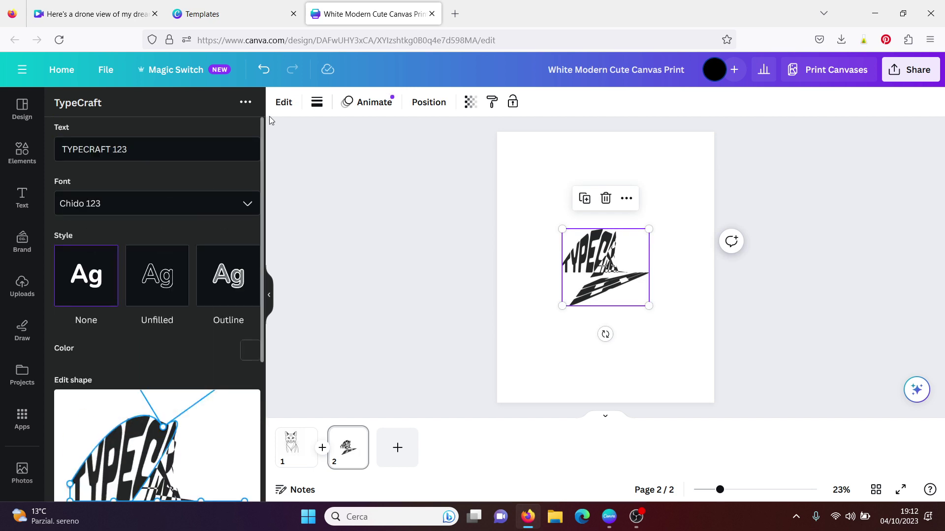
- Open the Blobs app, generate several random blob variations, and return to the apps list
click(19, 429)
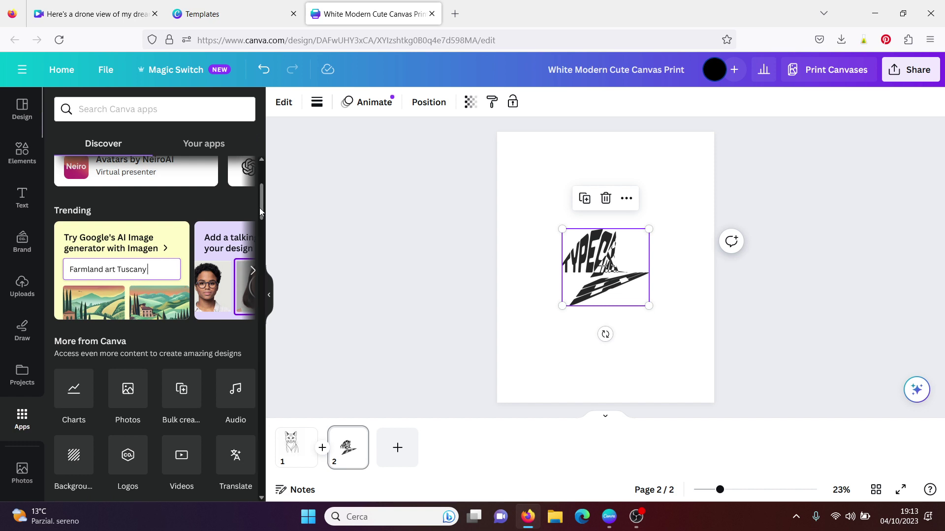
drag(259, 207, 261, 308)
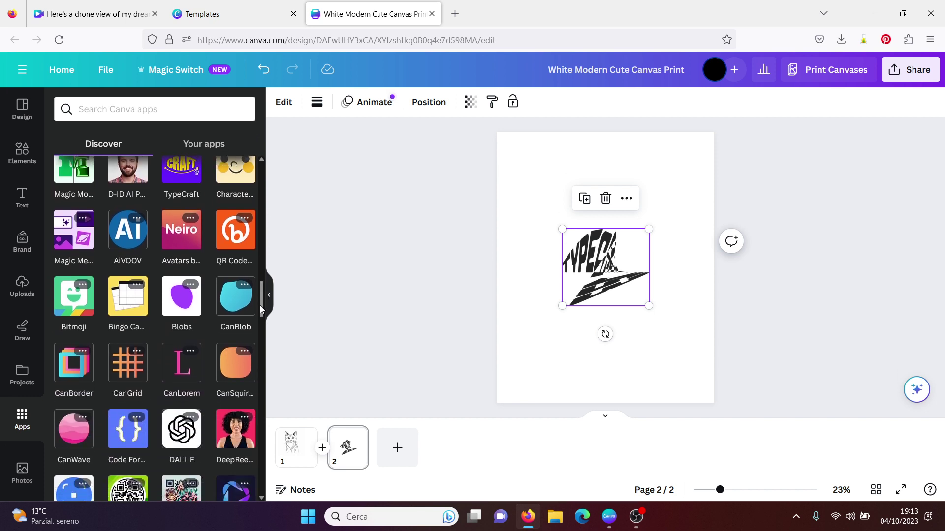
click(178, 302)
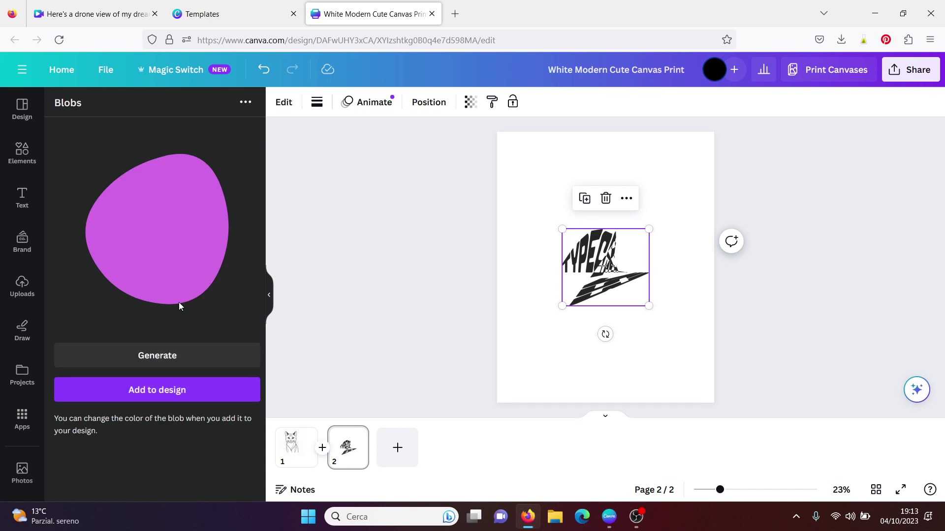
click(157, 390)
click(154, 394)
click(142, 393)
click(167, 353)
click(154, 392)
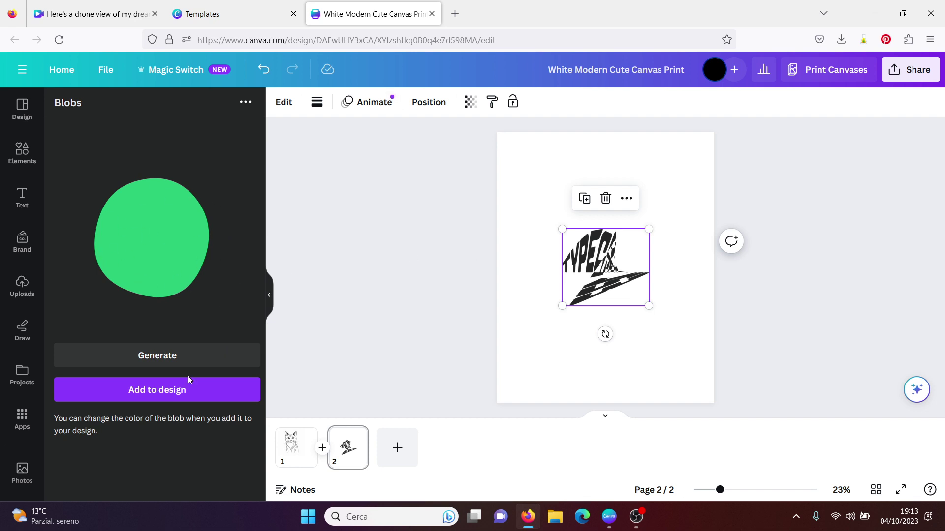
click(157, 358)
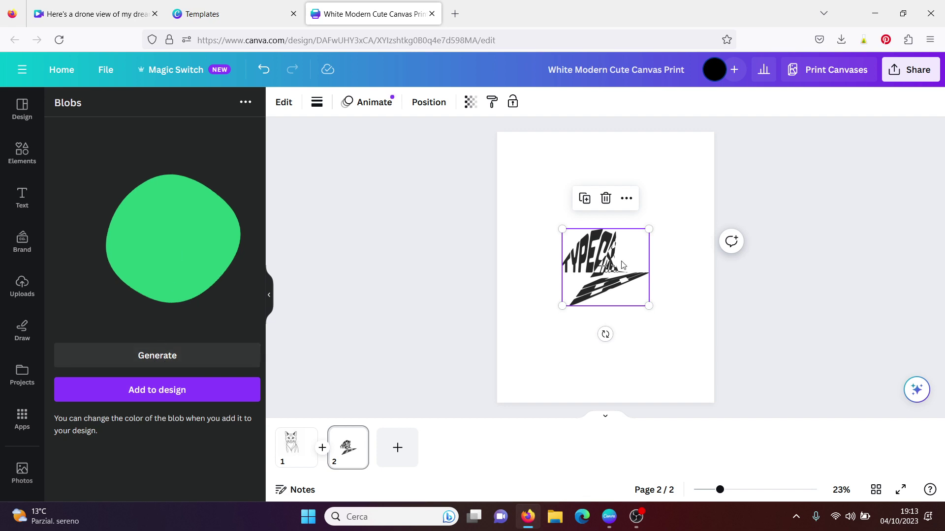
click(19, 430)
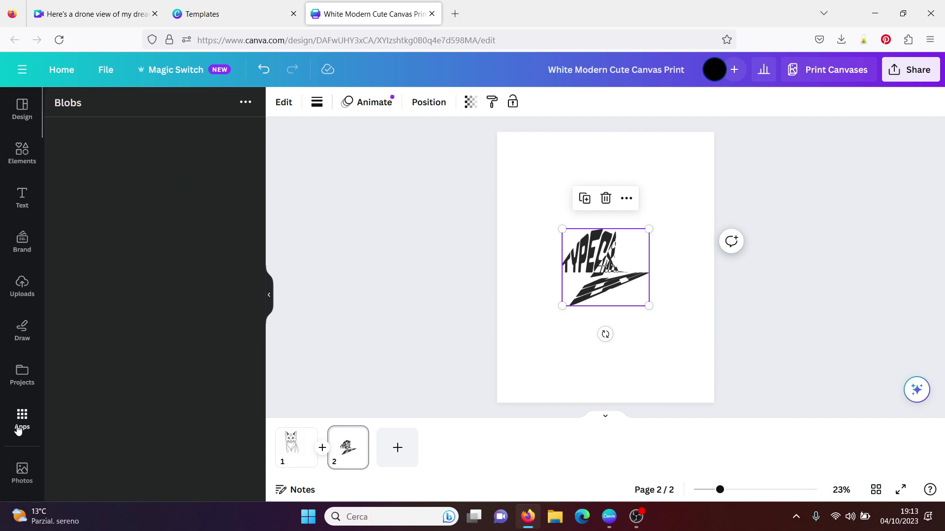
- Add a turquoise (#5CE1E6) blob with complexity 4 from the CanBlob app to the upper-right corner of page 2
drag(261, 203, 254, 299)
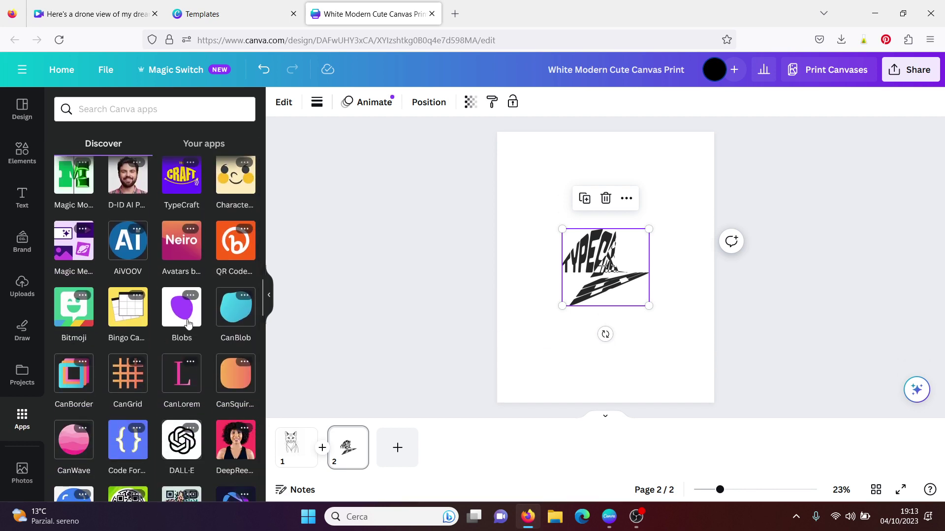
click(235, 319)
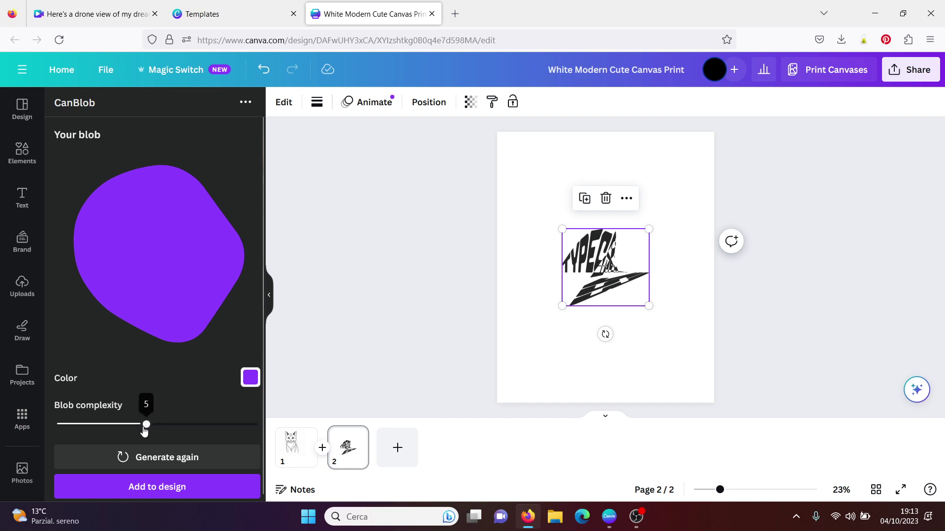
drag(146, 428, 124, 429)
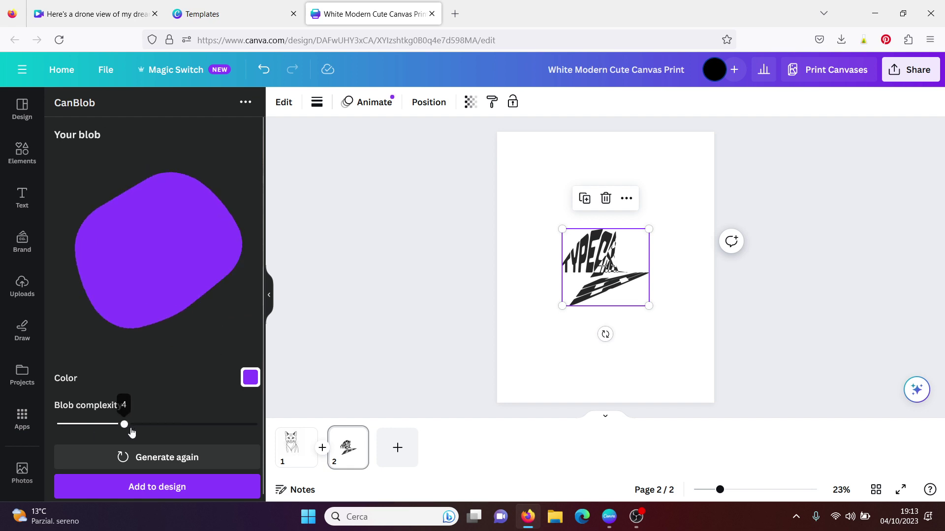
click(250, 378)
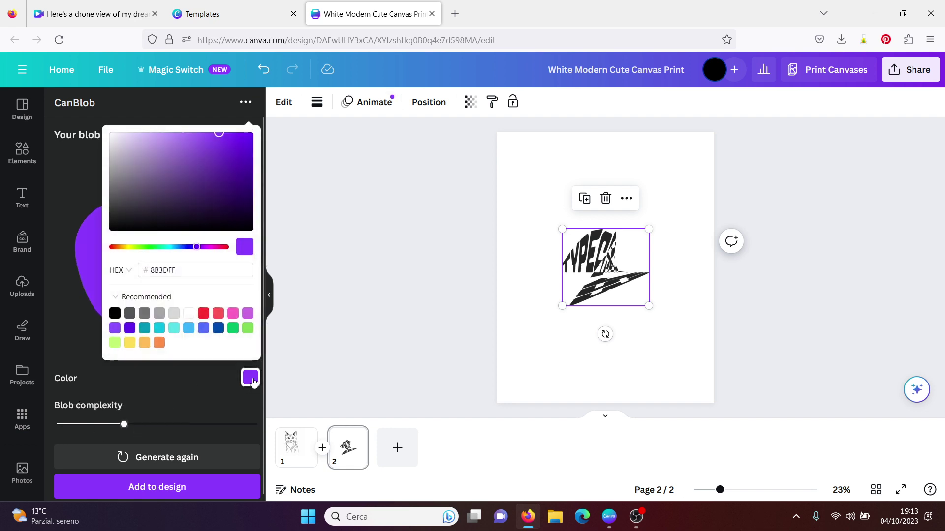
click(172, 329)
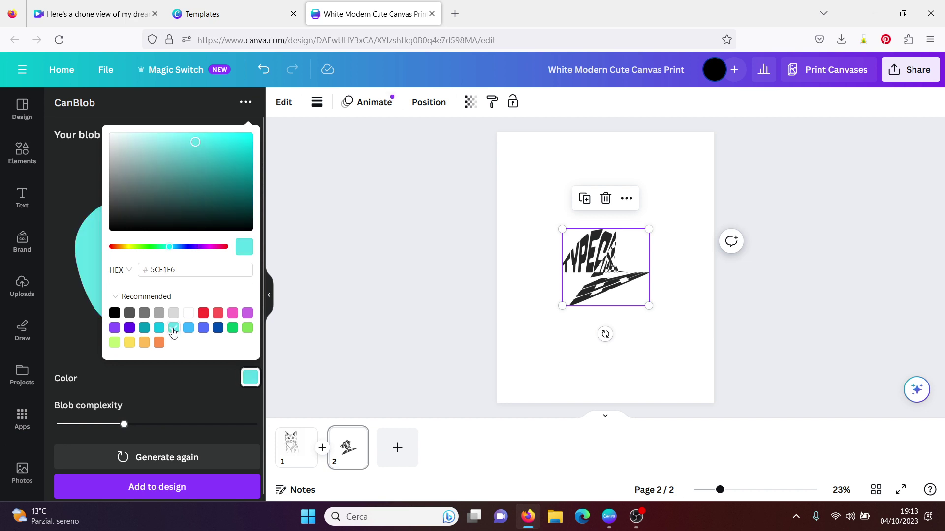
click(180, 422)
click(162, 488)
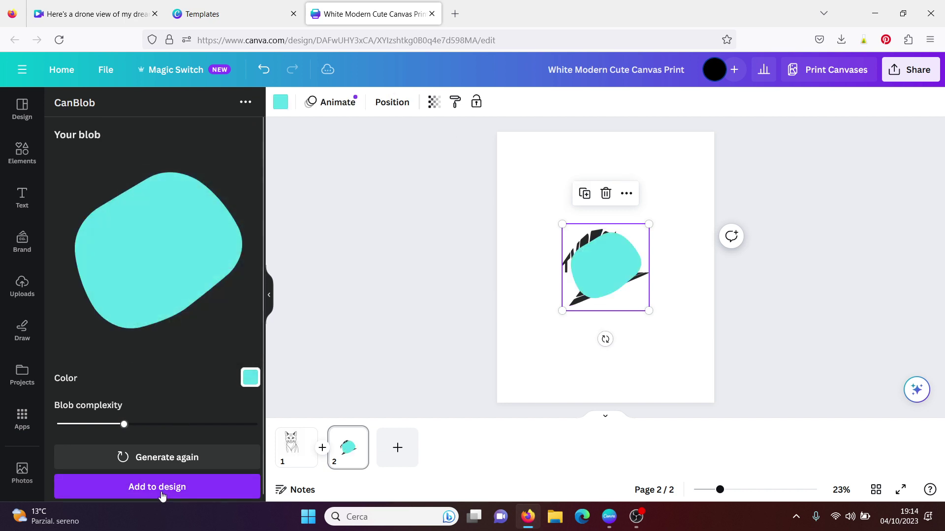
drag(609, 271, 659, 186)
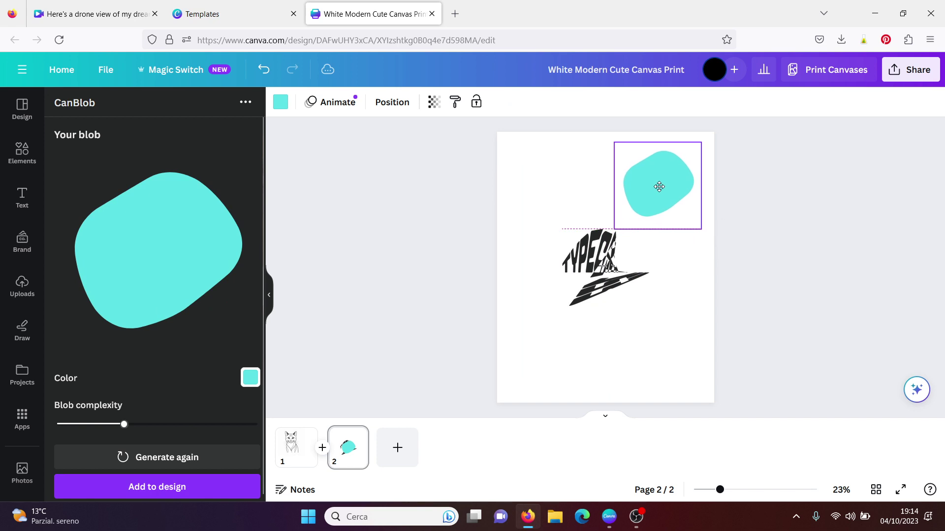
click(715, 261)
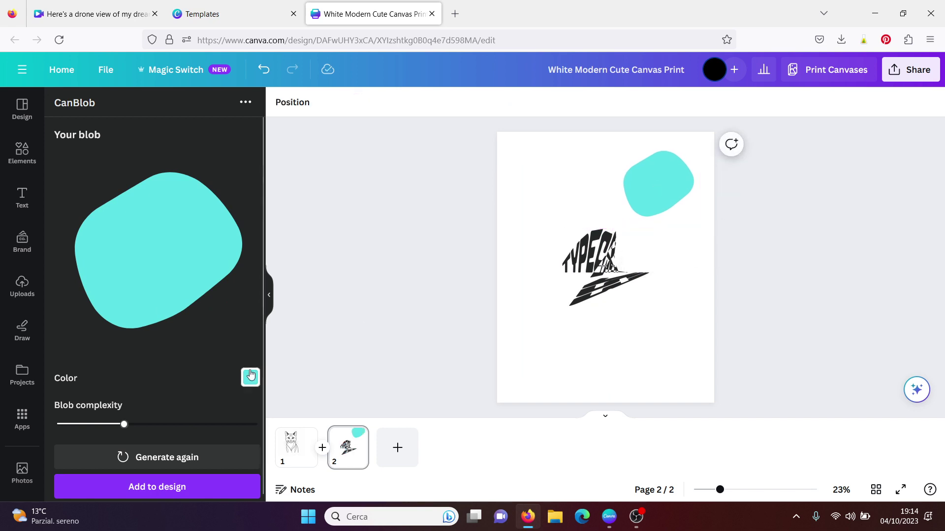
- Lower the complexity of the blob in the CanBlob preview and make the blob on the page semi-transparent
mouse_move(123, 426)
drag(123, 427, 79, 424)
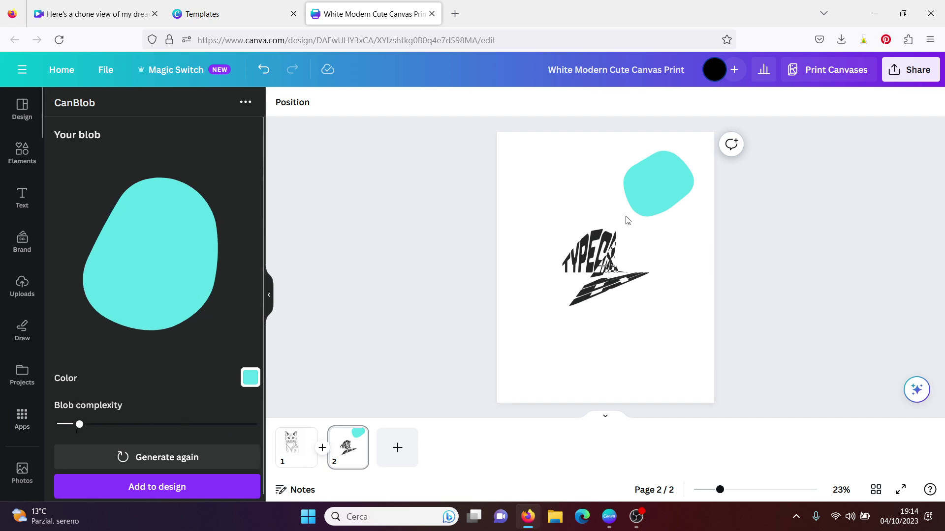
click(660, 199)
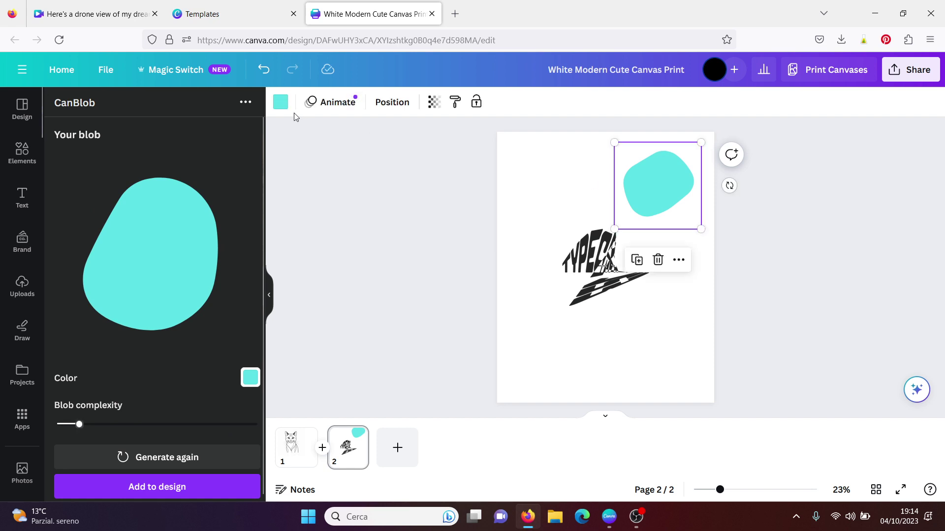
click(434, 105)
drag(434, 152, 363, 150)
click(716, 217)
click(716, 215)
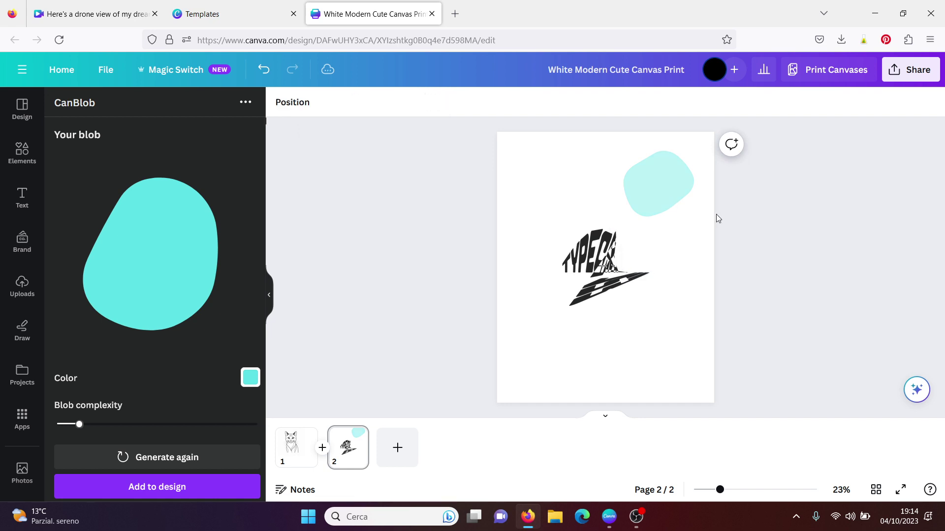
- Open the CanLorem app and add 10 words of placeholder text to page 2
click(19, 419)
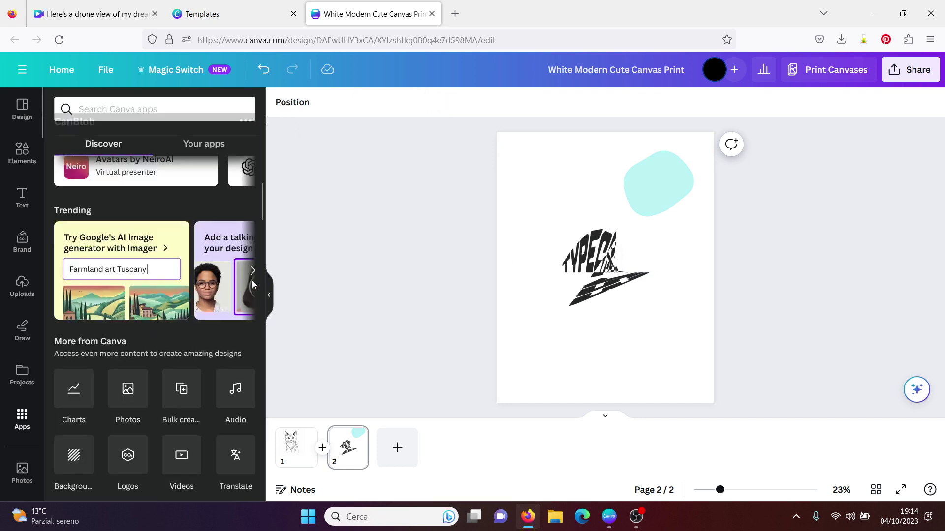
drag(262, 207, 257, 314)
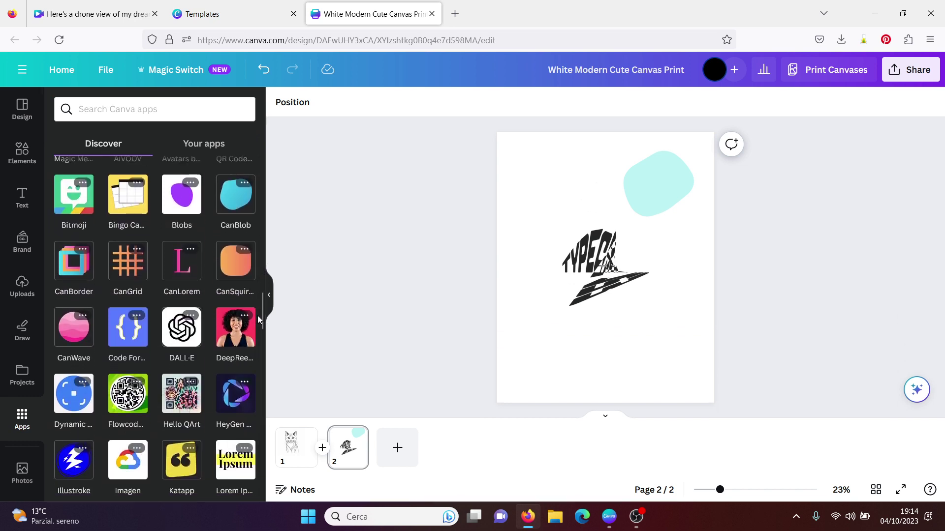
click(180, 267)
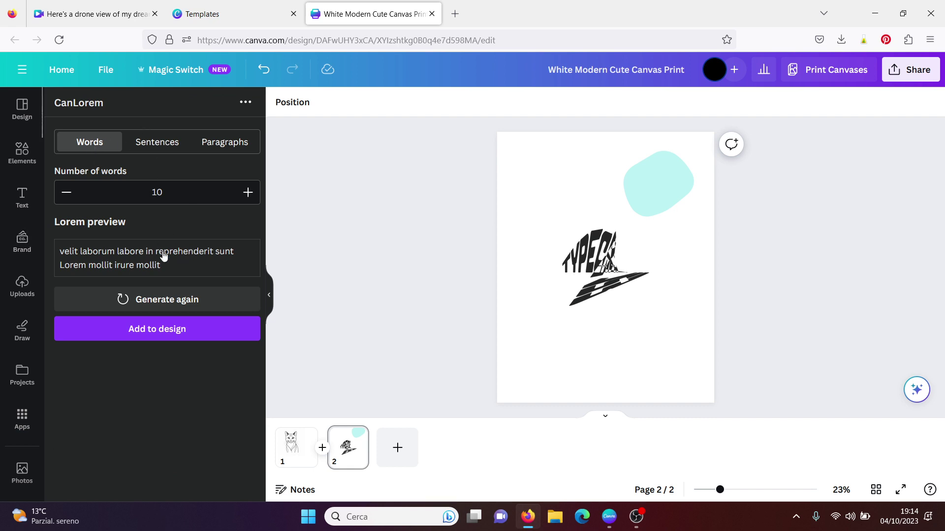
click(162, 330)
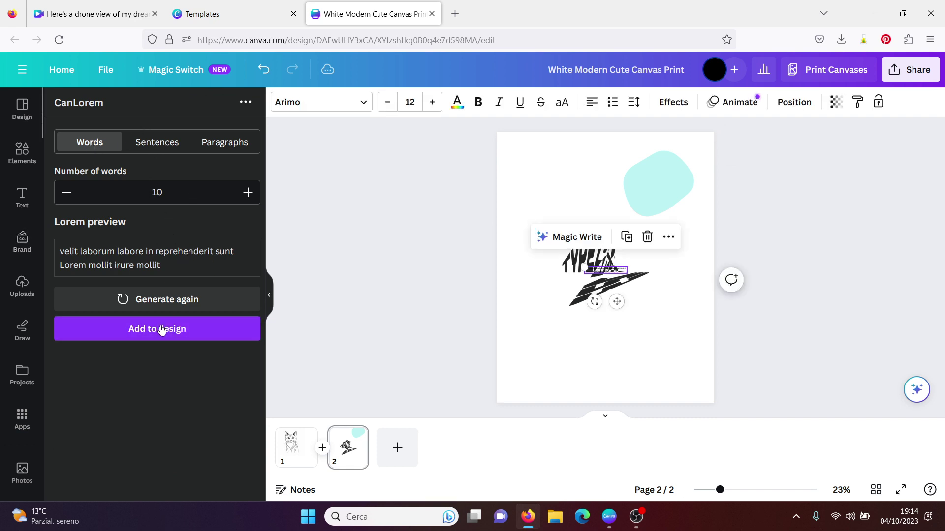
- Enlarge the placeholder text to font size 32 and move it near the page's lower edge
drag(580, 267, 513, 257)
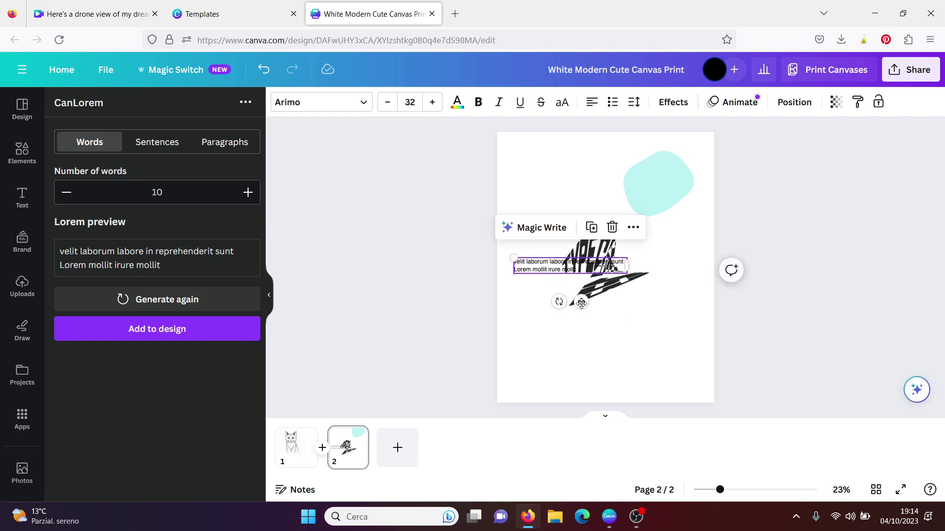
drag(580, 305, 586, 407)
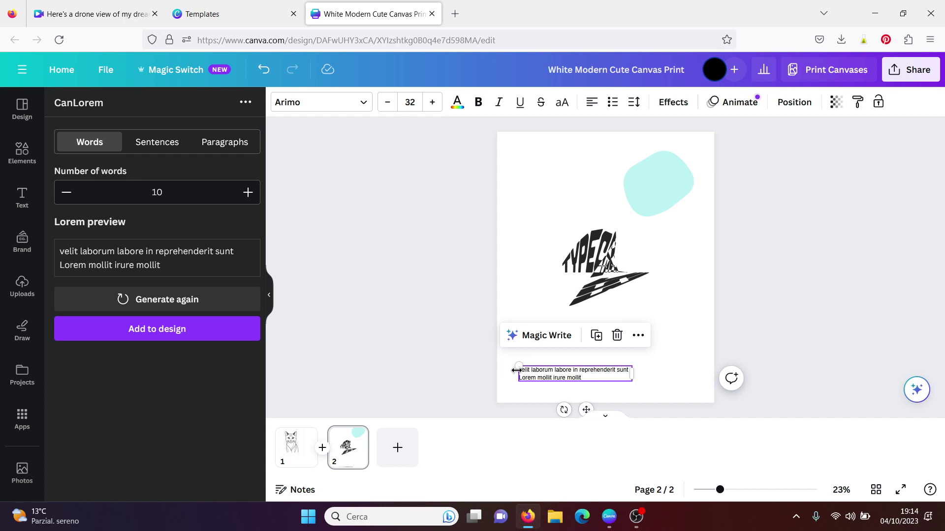
click(439, 341)
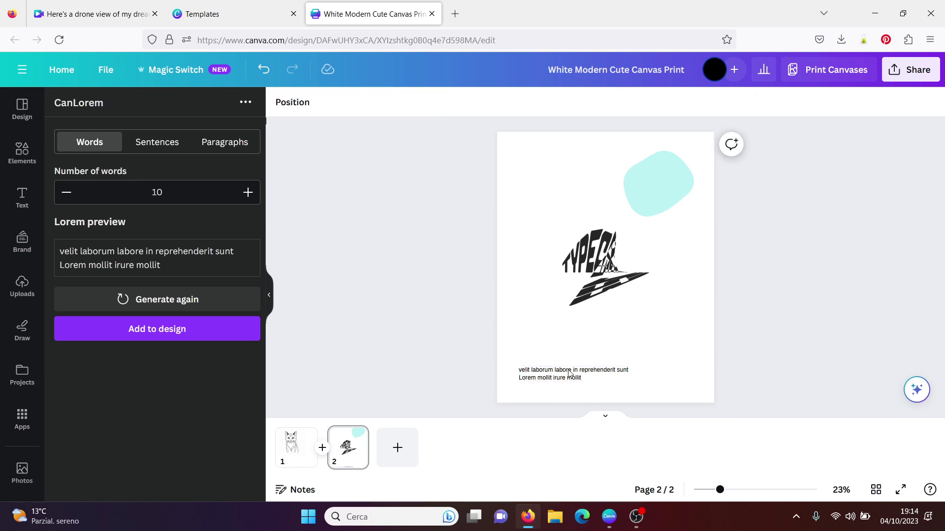
- Preview the CanLorem text as paragraphs and as sentences, and return to the apps list
click(217, 141)
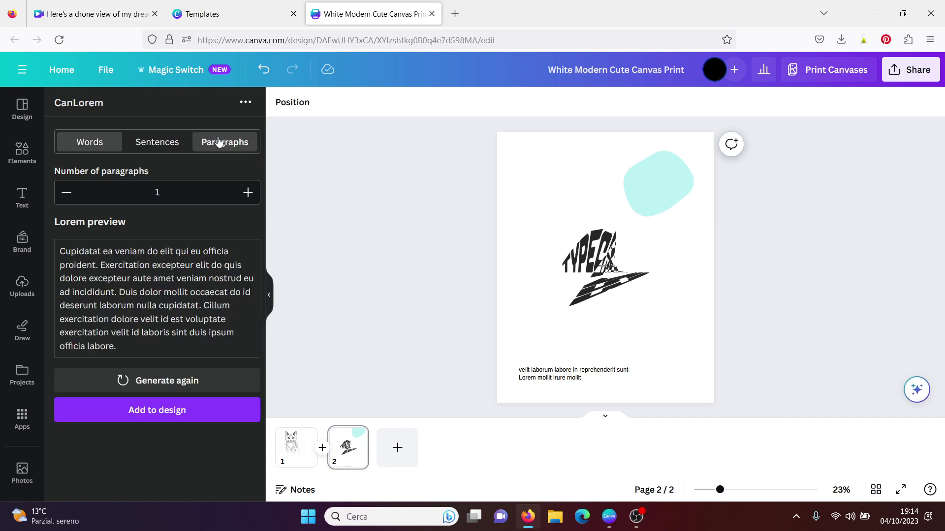
click(161, 141)
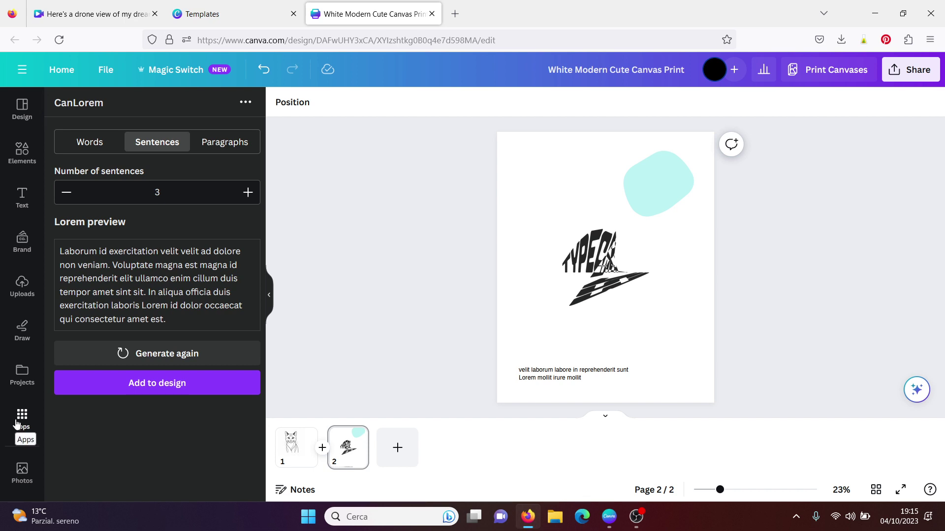
click(18, 422)
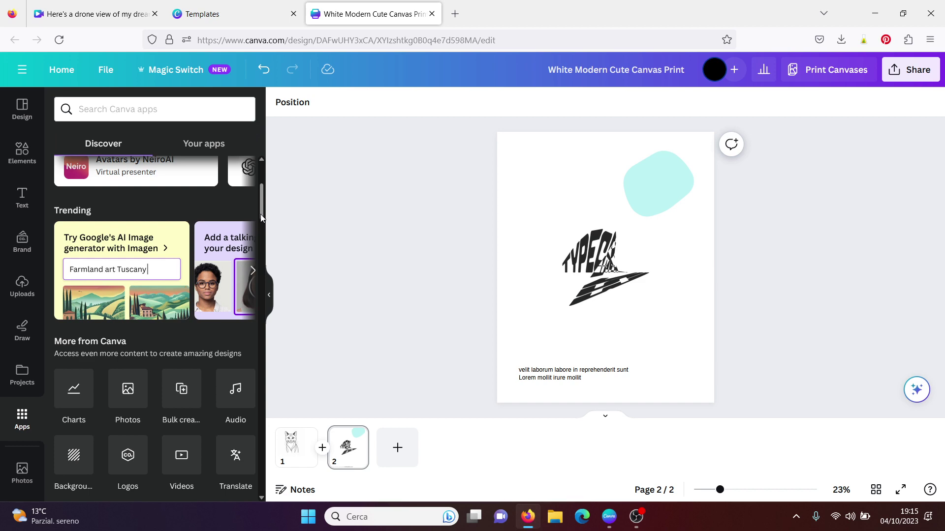
- Open the CanWave app, compare the Solid, Gradient and Line wave types, and choose Gradient
drag(261, 214, 259, 326)
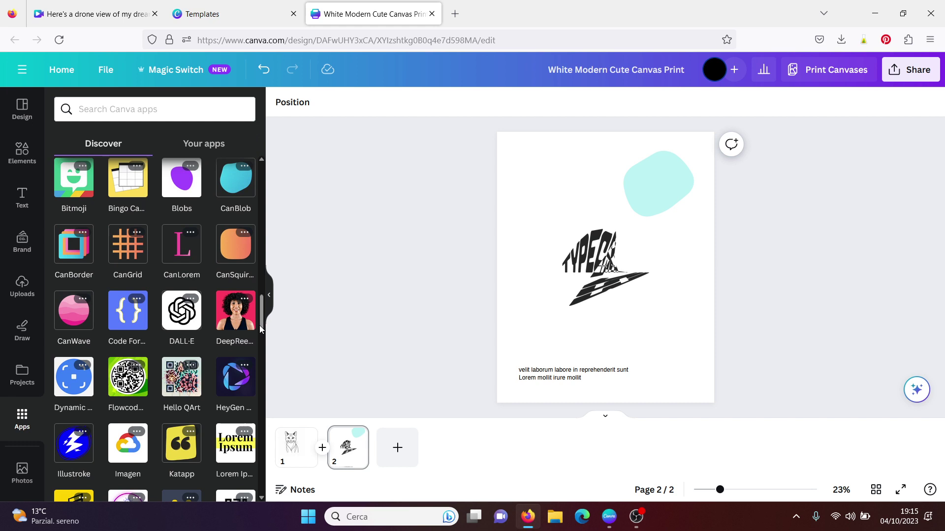
click(73, 322)
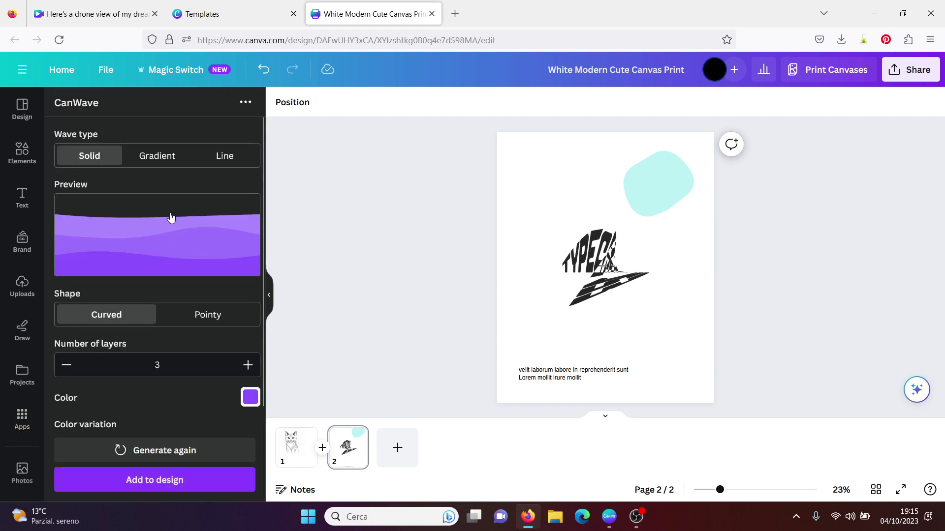
click(159, 165)
click(213, 158)
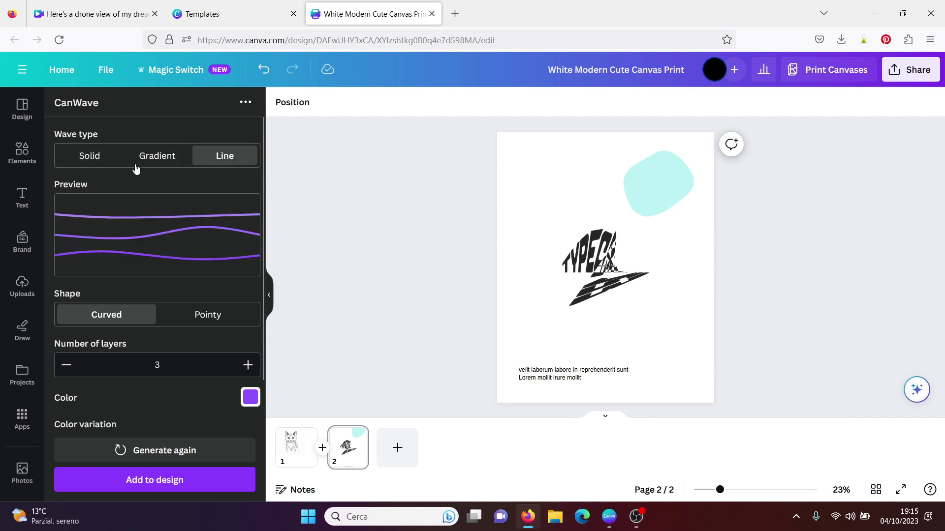
click(83, 165)
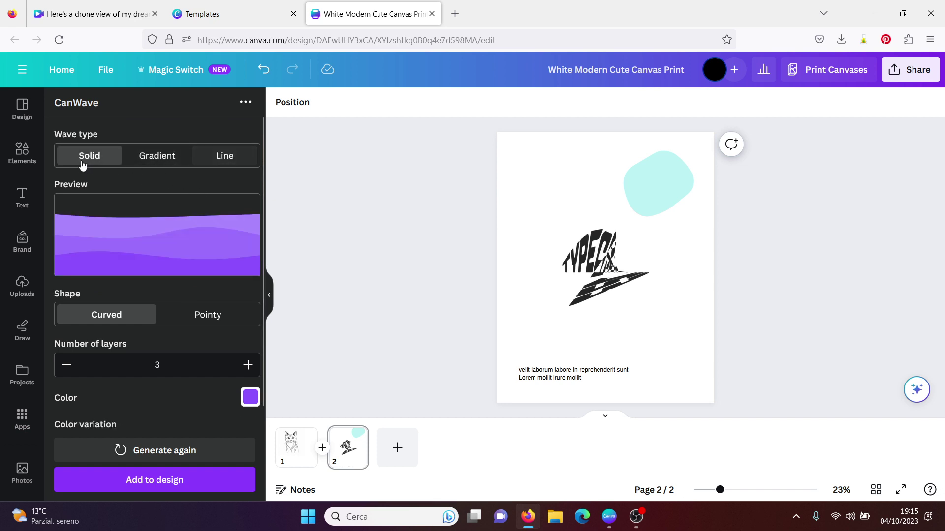
click(134, 160)
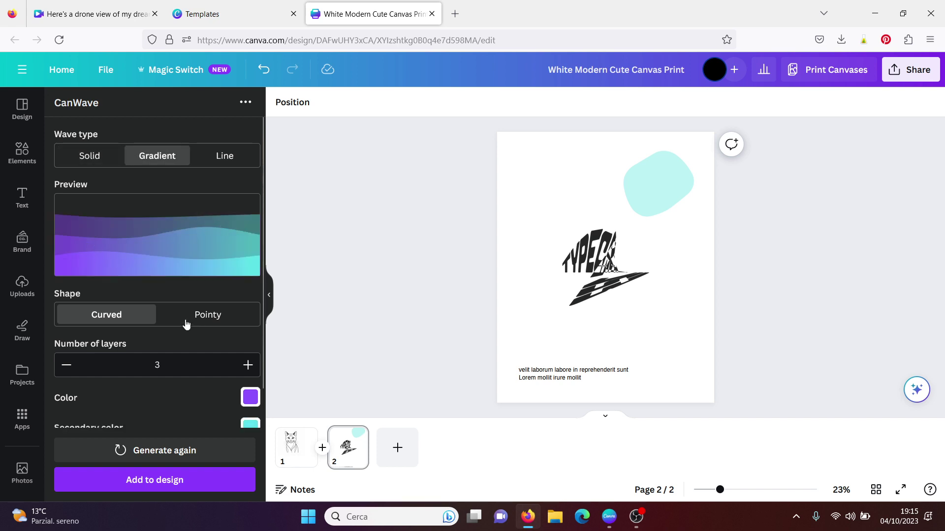
- Preview the Pointy wave shape, switch back to Curved, and set the number of layers to 4
click(211, 317)
click(109, 321)
click(248, 365)
scroll(262, 314, down, 2)
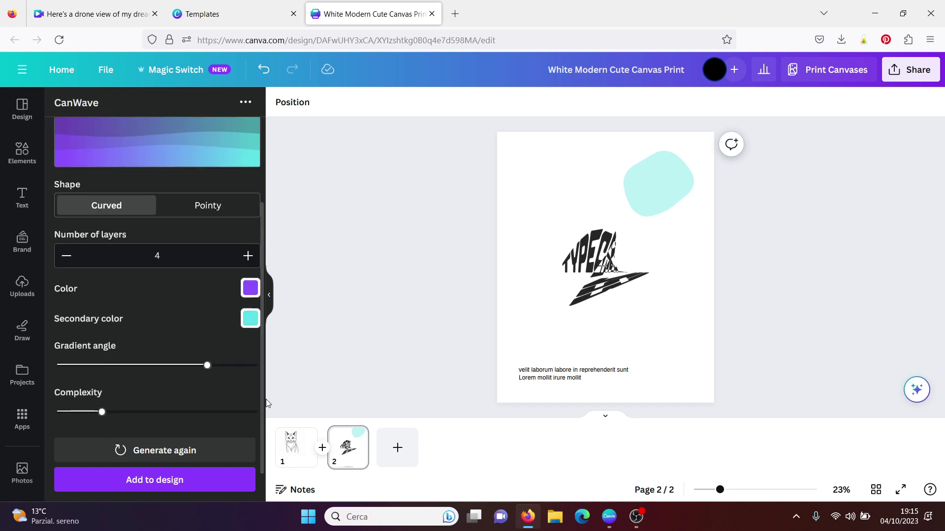
scroll(261, 345, down, 1)
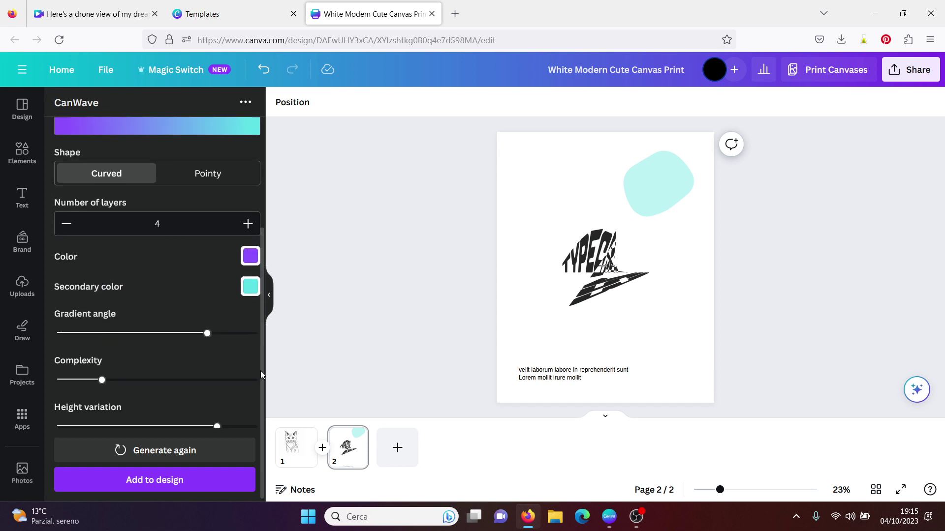
- Add the gradient wave to page 2 and enlarge it along the lower edge to span the full page width
click(169, 479)
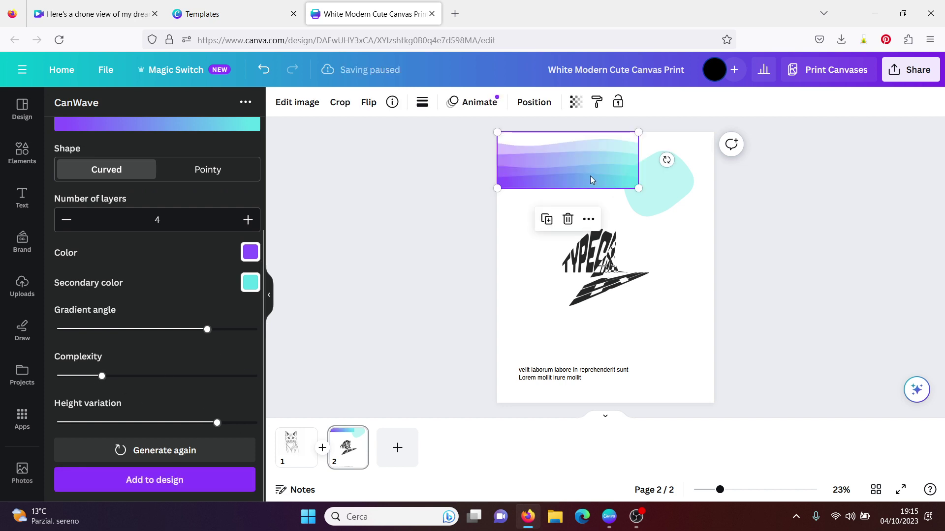
drag(593, 181, 588, 393)
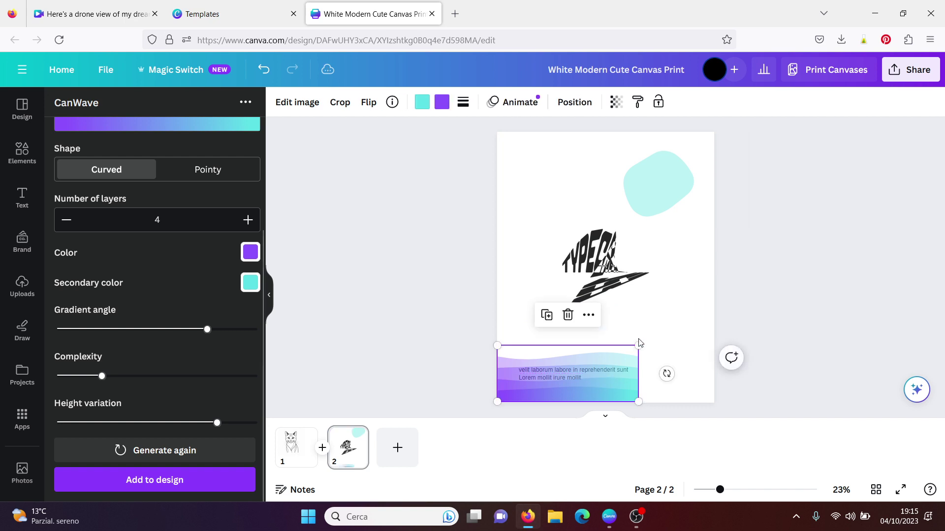
drag(638, 346, 718, 315)
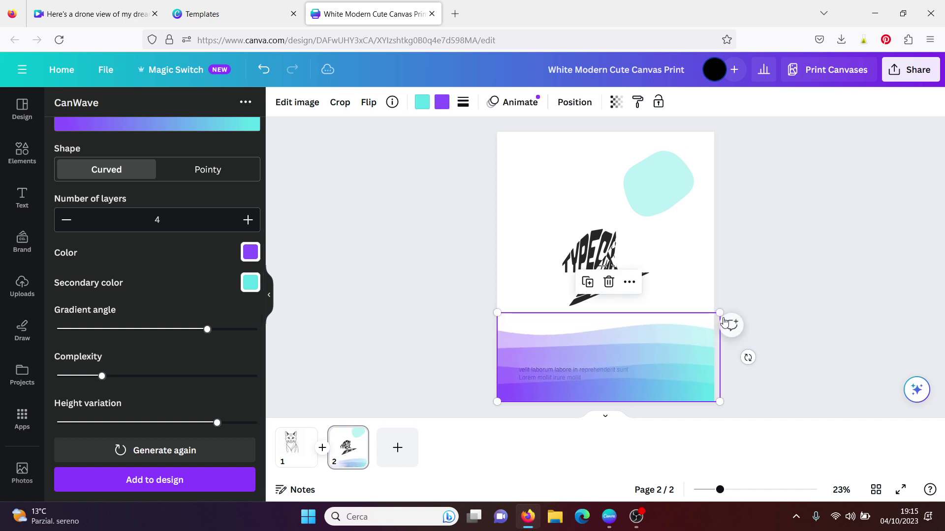
click(789, 267)
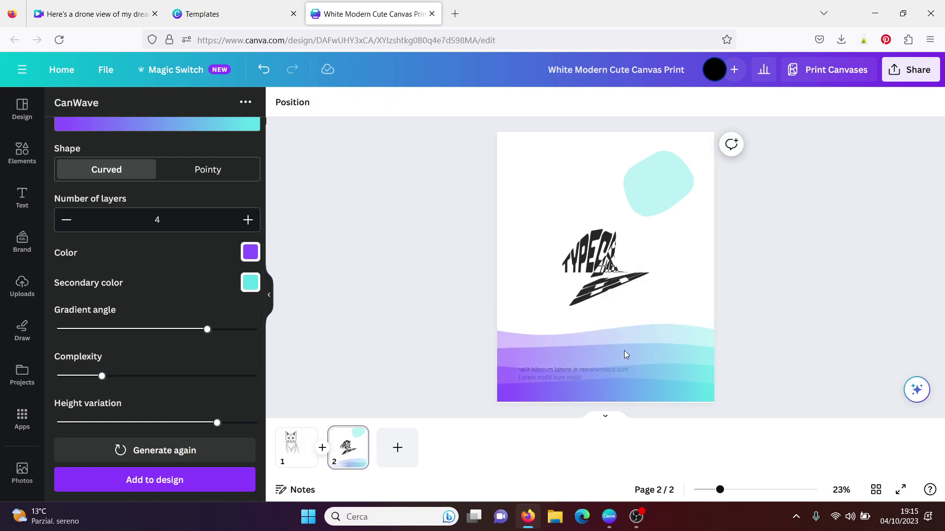
- Open the Tunetank app from the apps list and browse its music tracks by category
click(22, 419)
drag(264, 220, 260, 368)
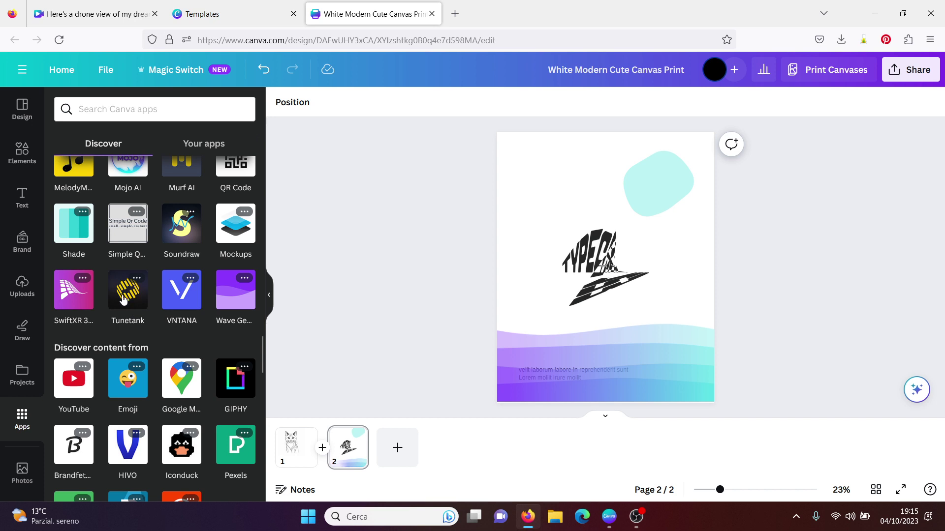
click(123, 295)
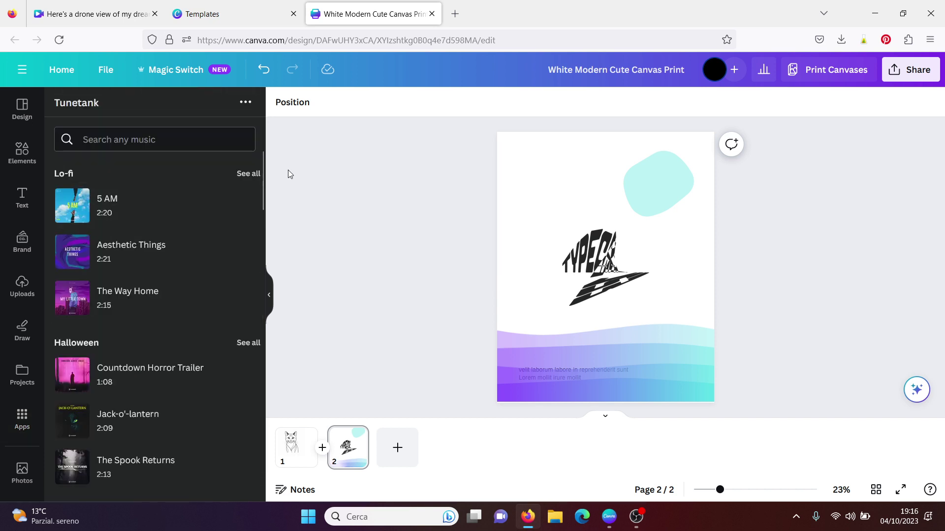
drag(260, 181, 267, 147)
drag(261, 188, 258, 225)
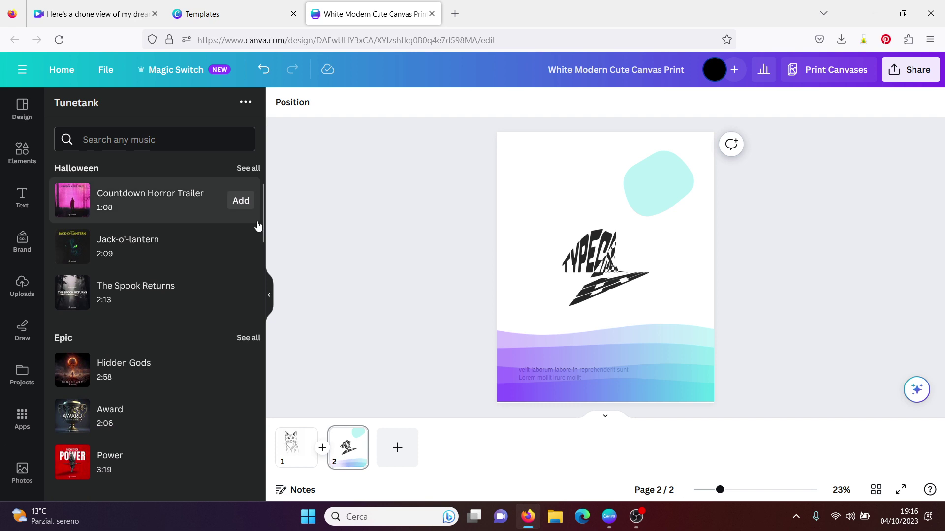
- Open the Pexels app from the content sources in the apps list and view its free photos
click(21, 419)
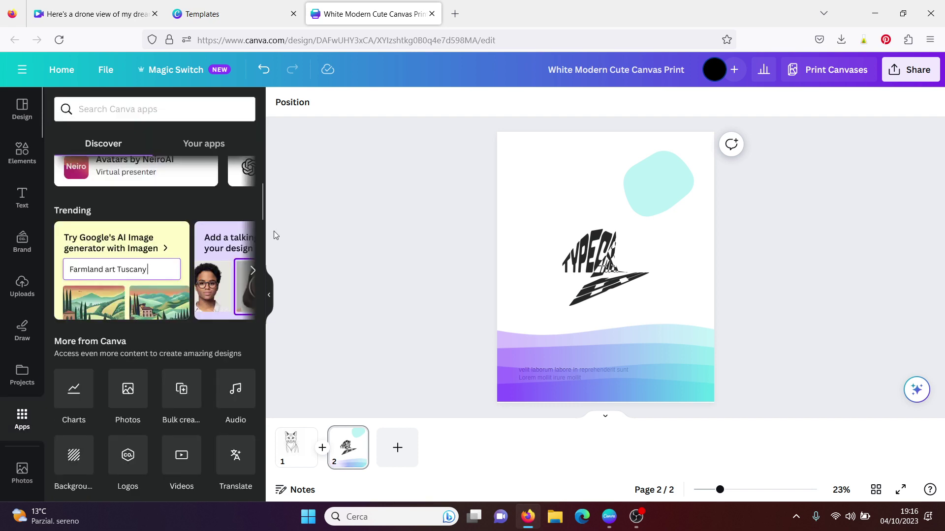
drag(263, 220, 260, 382)
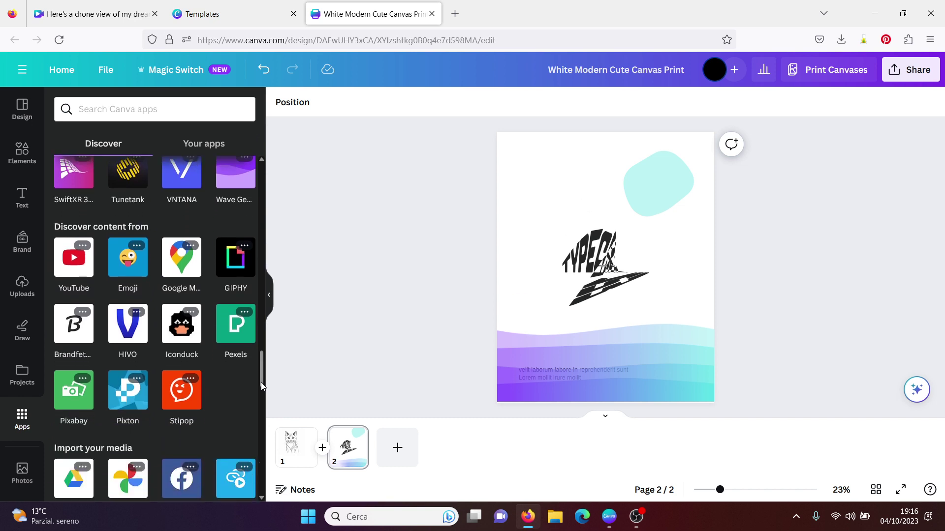
click(236, 336)
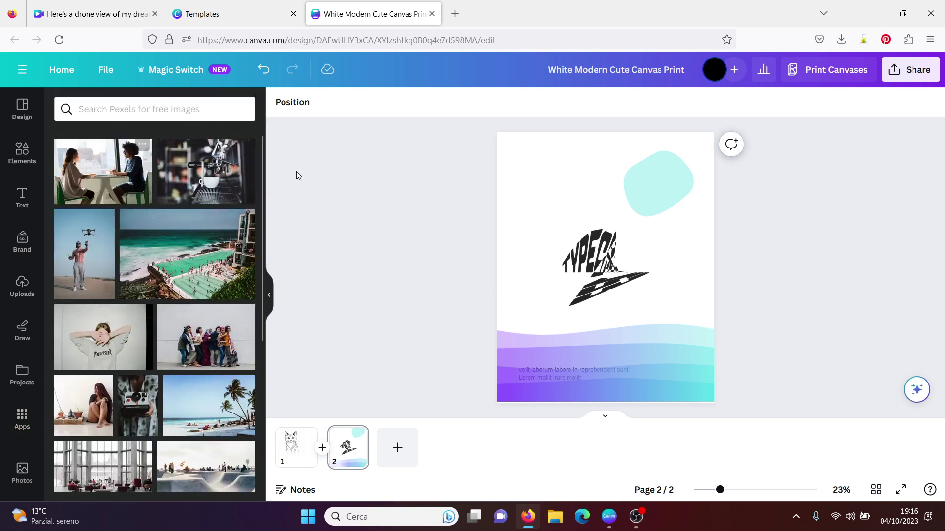
- Open the Childbook.AI app and examine the illustrations and chapter texts of The Frogonaut's Quest for the Moon
click(22, 421)
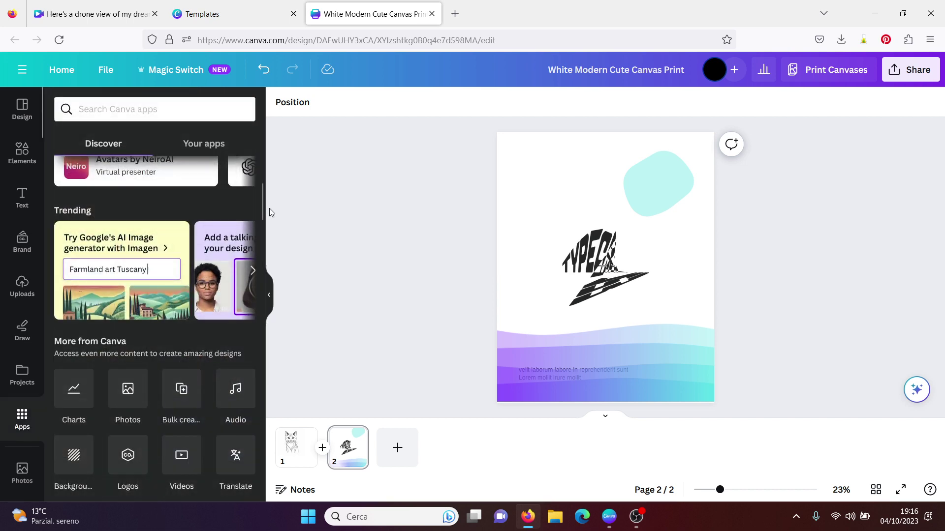
drag(260, 205, 262, 496)
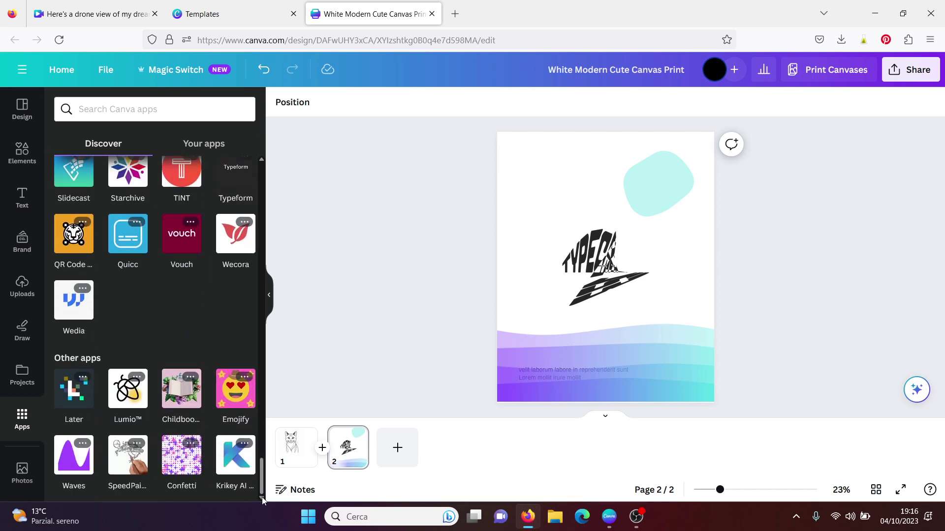
click(176, 388)
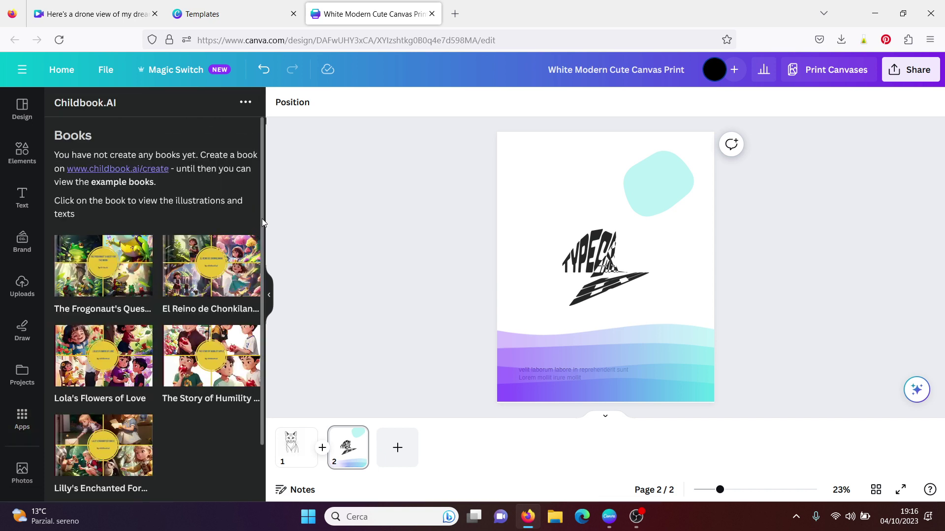
click(99, 266)
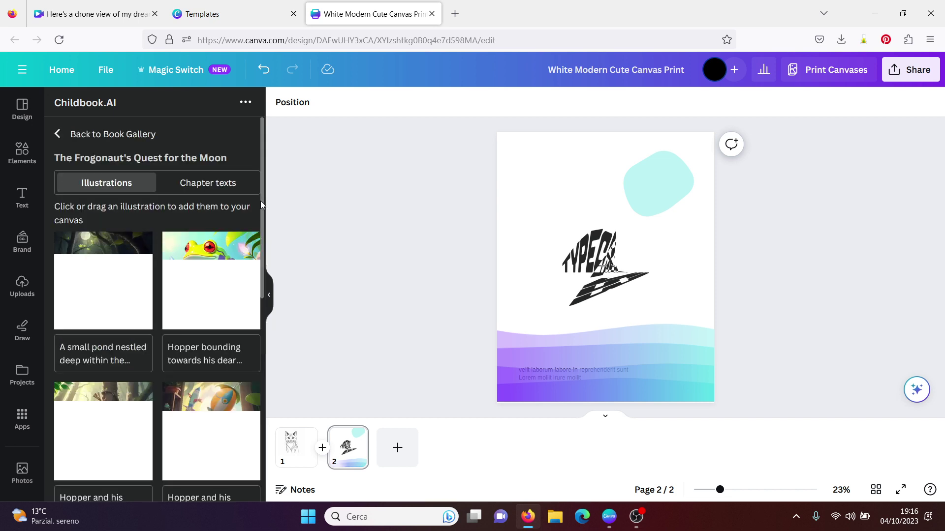
scroll(258, 236, down, 2)
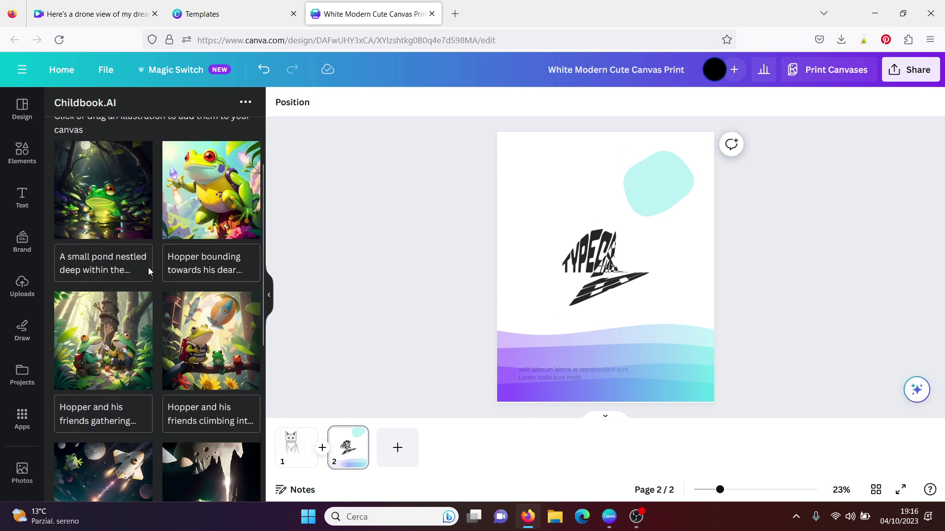
drag(263, 266, 263, 465)
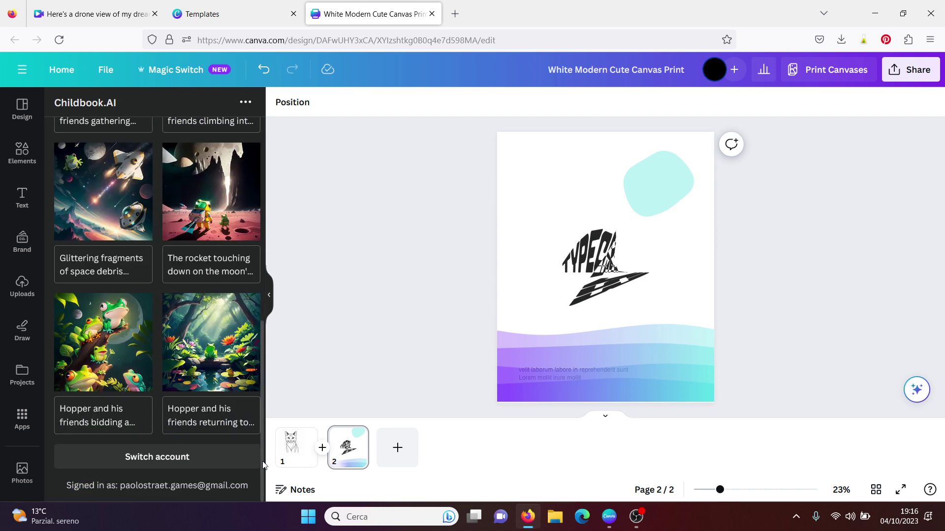
drag(259, 396, 261, 204)
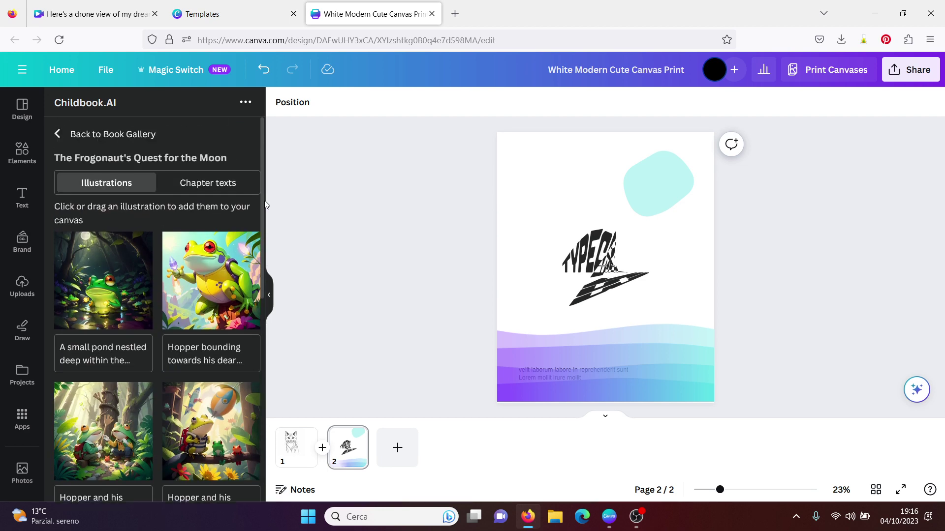
click(215, 185)
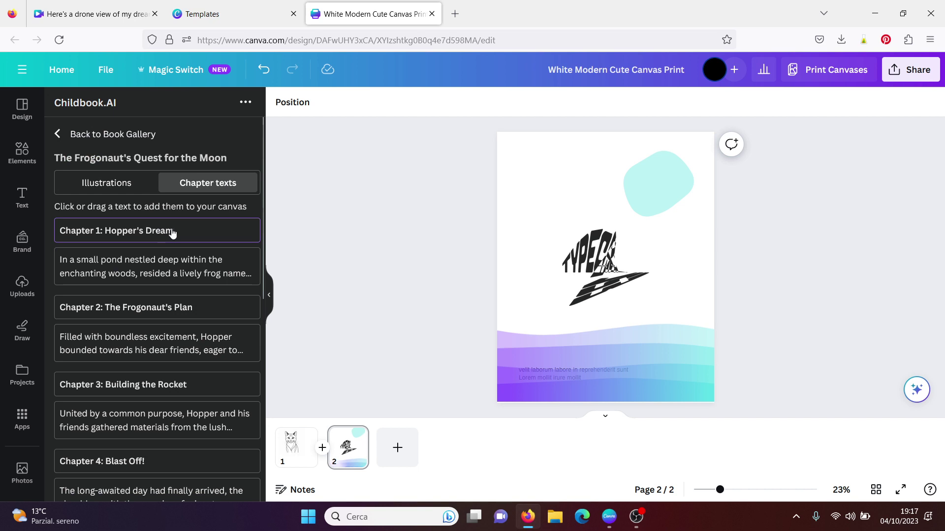
- Return to the book's illustrations, add the first one, a frog in a small pond, to page 2 and delete it
click(111, 181)
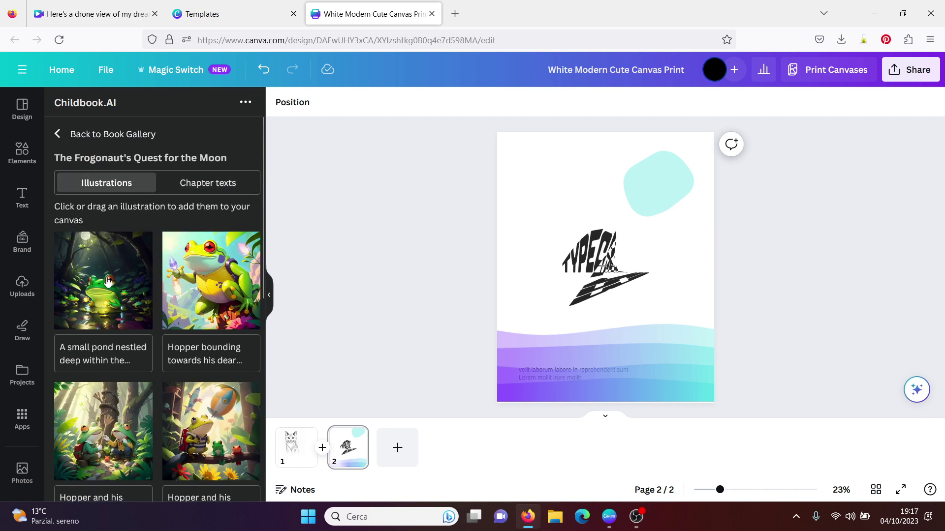
click(132, 282)
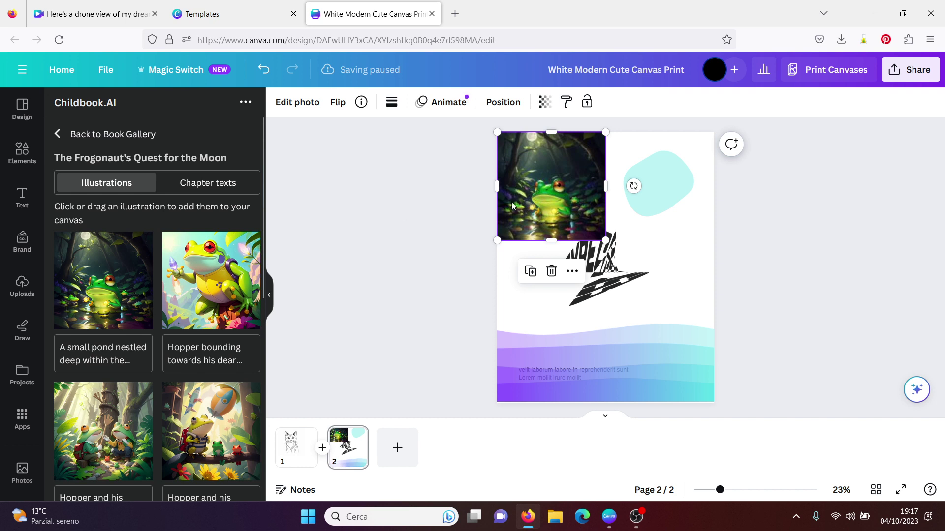
key(Delete)
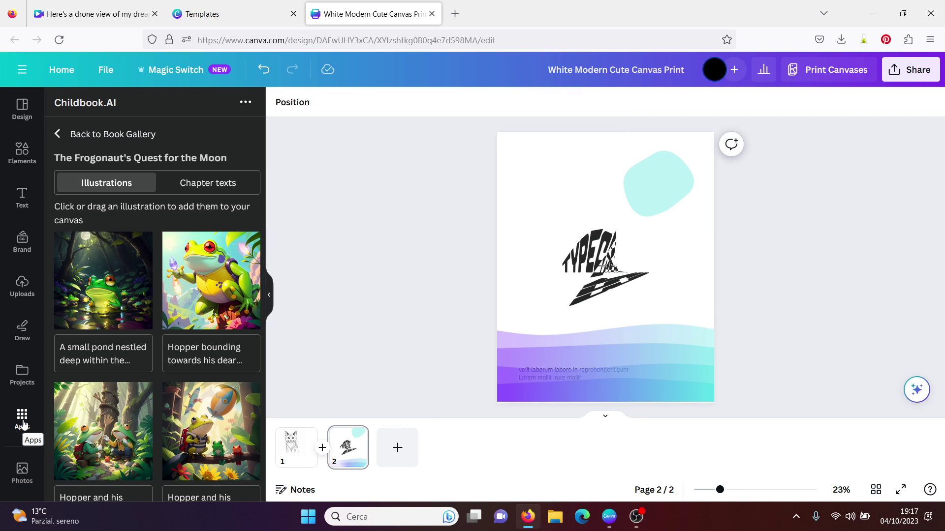
- Open the Emojify app from the Other apps section and look at its sample results
click(23, 423)
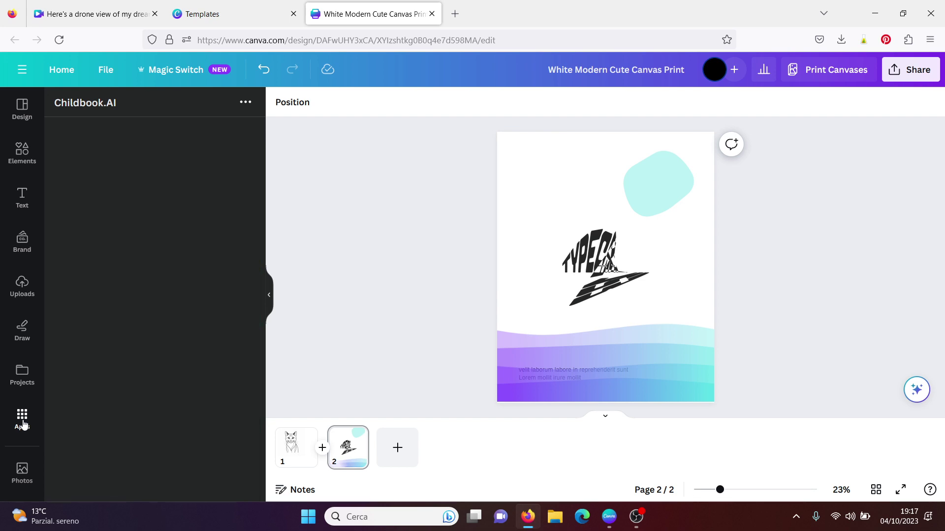
drag(263, 208, 267, 482)
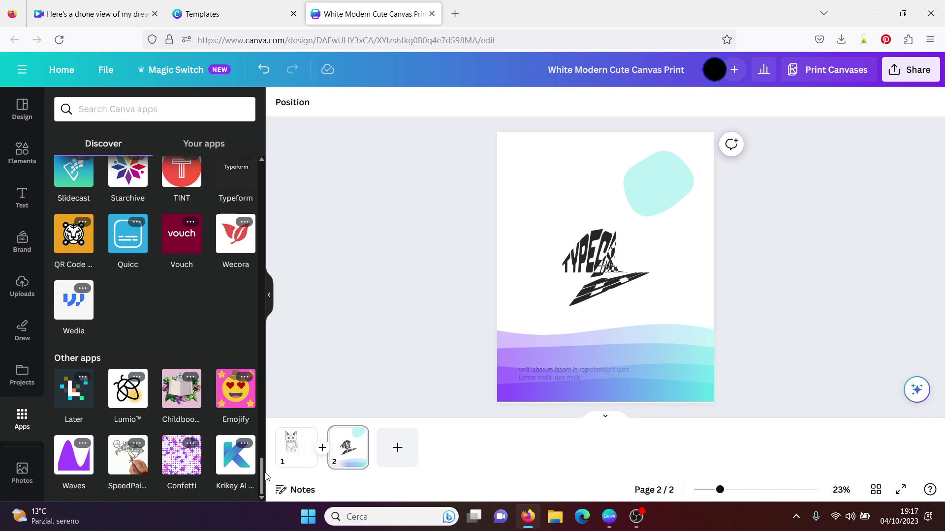
click(238, 394)
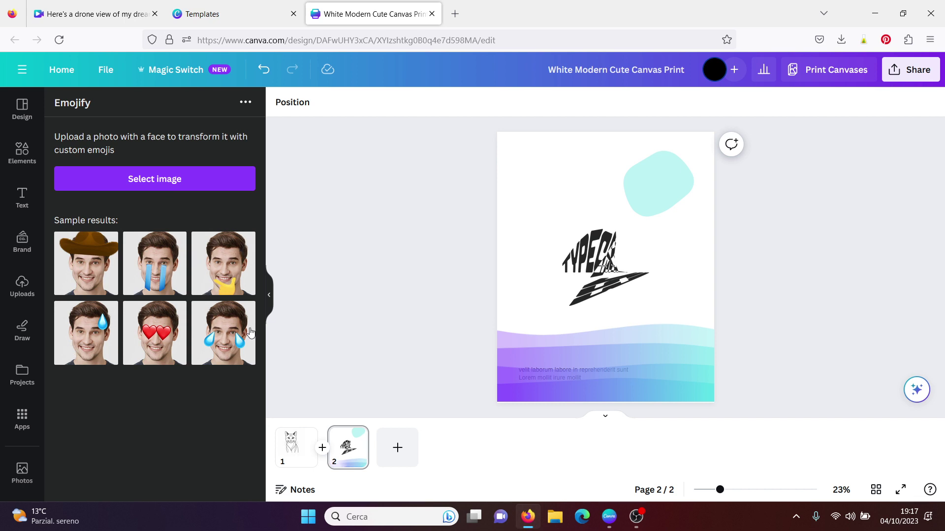
- Find the Waves app under Other apps, browse its sample images and open it
click(24, 424)
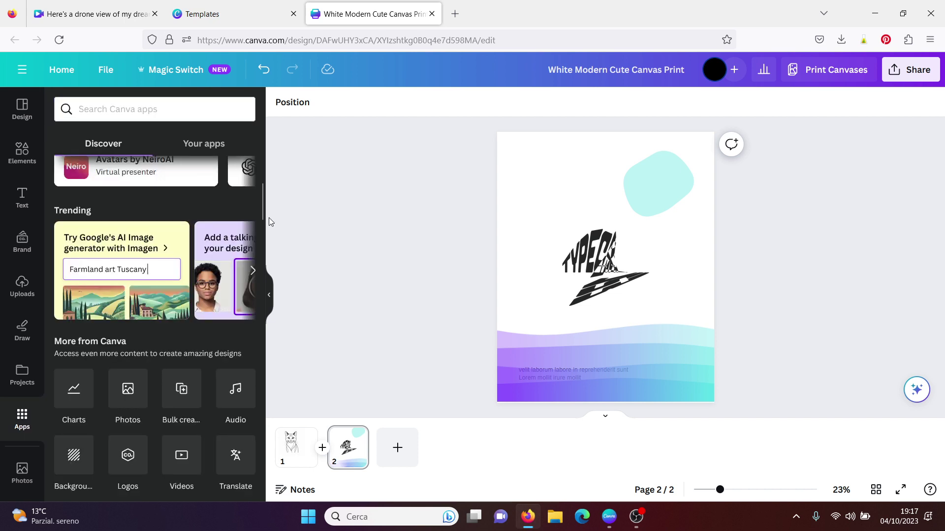
drag(264, 213, 259, 487)
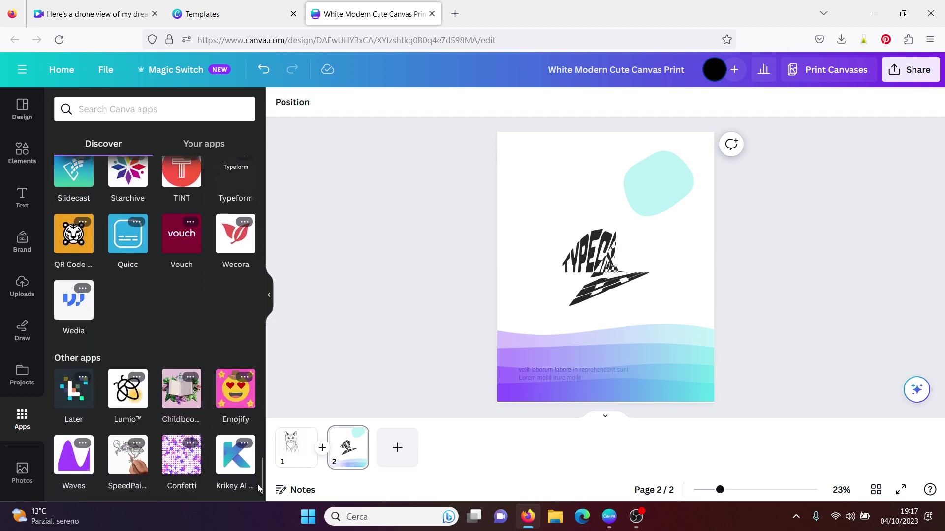
click(83, 470)
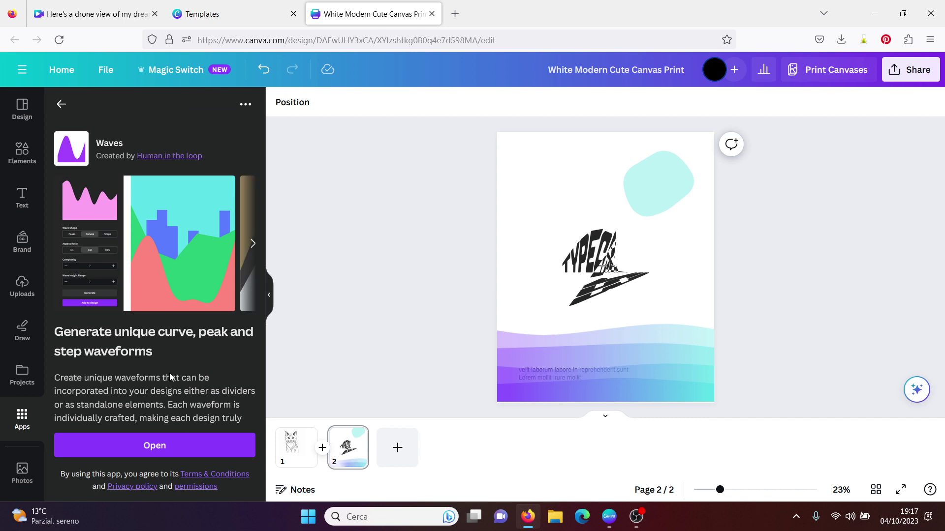
click(254, 245)
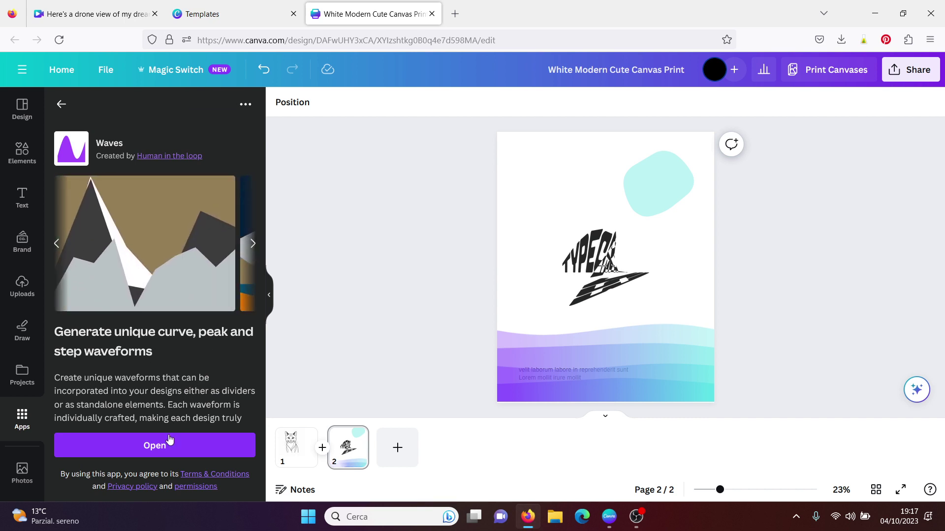
click(156, 446)
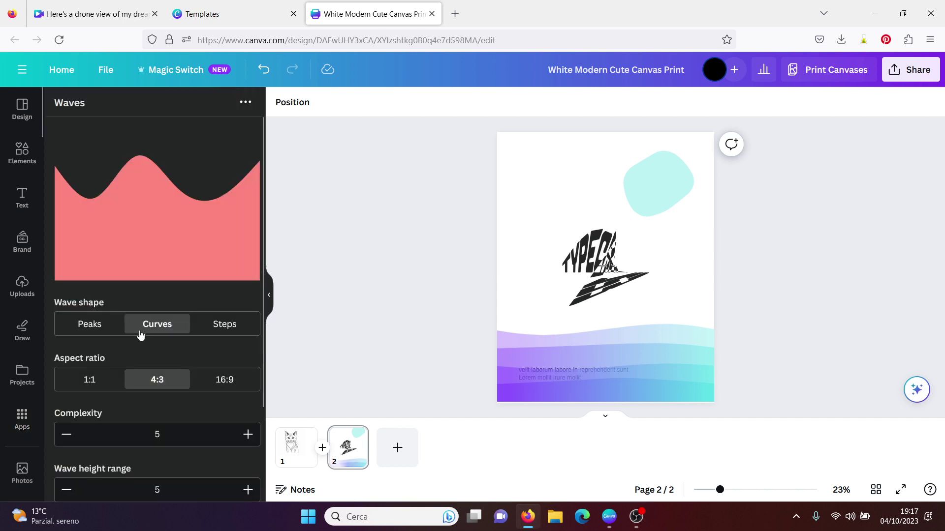
- Preview the Peaks wave shape, return to Curves, keep the 4:3 aspect ratio and set the complexity to 4
click(88, 325)
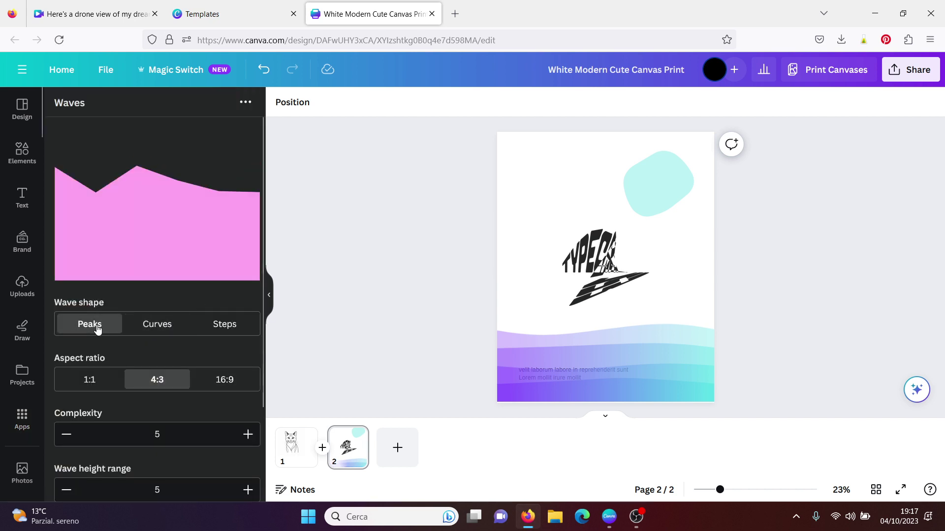
click(142, 326)
click(217, 384)
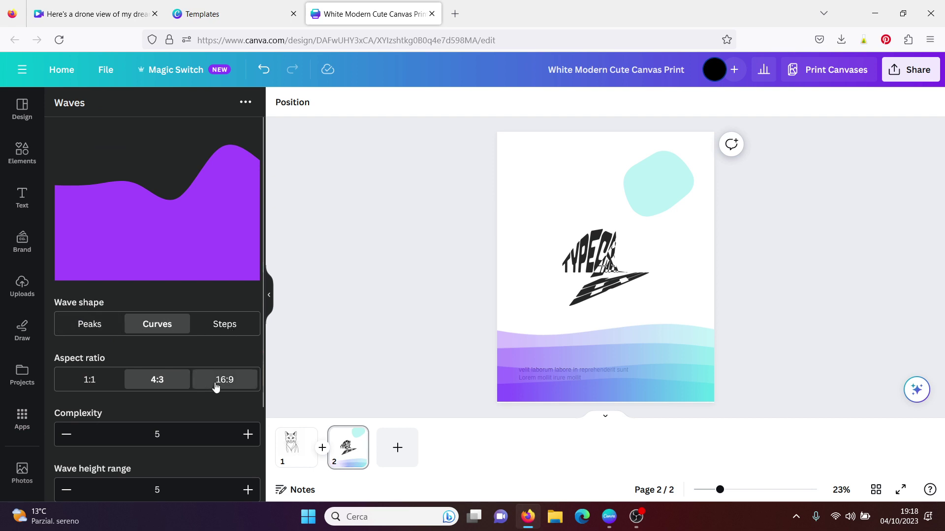
click(156, 383)
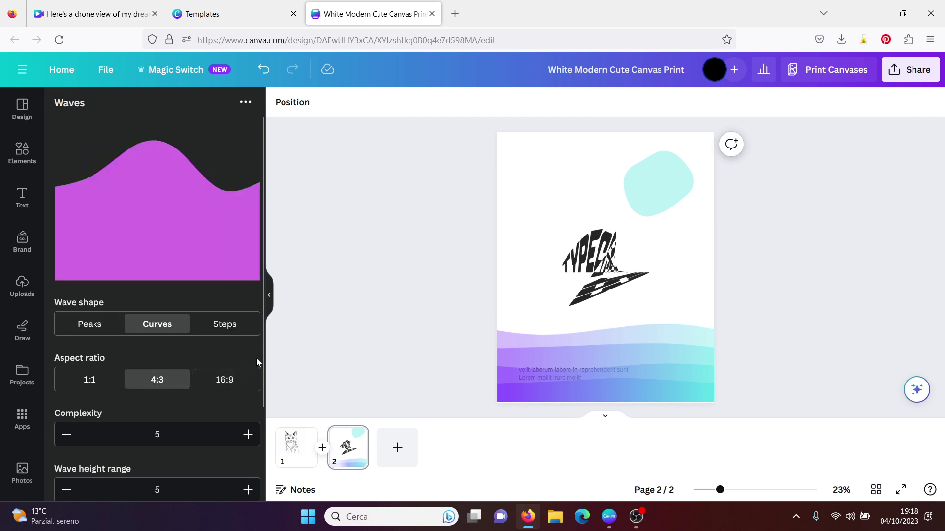
scroll(256, 363, down, 2)
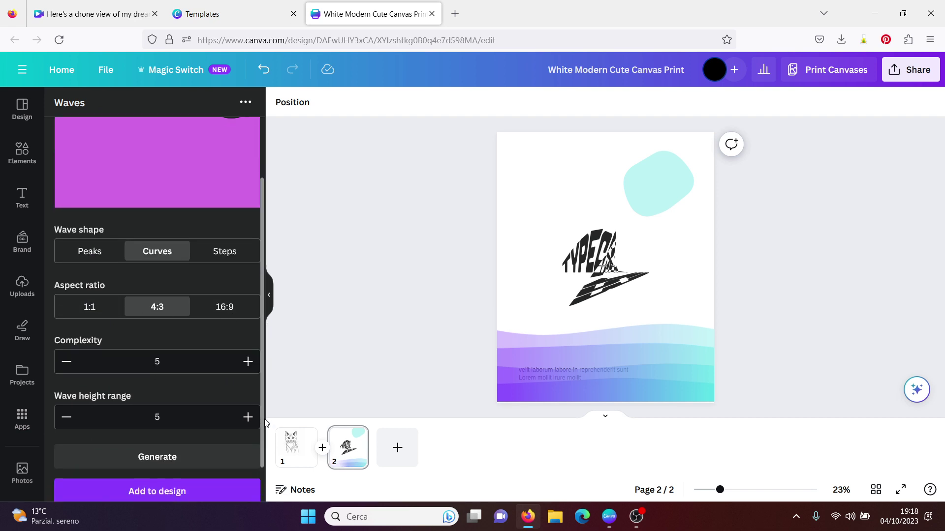
click(68, 362)
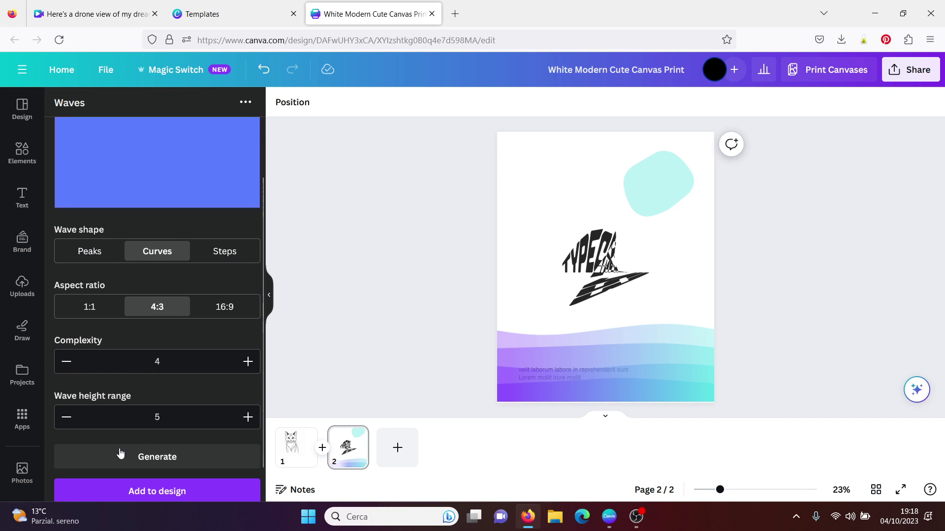
- Add the blue curved wave to page 2, move it toward the page's upper left, and delete it
click(164, 492)
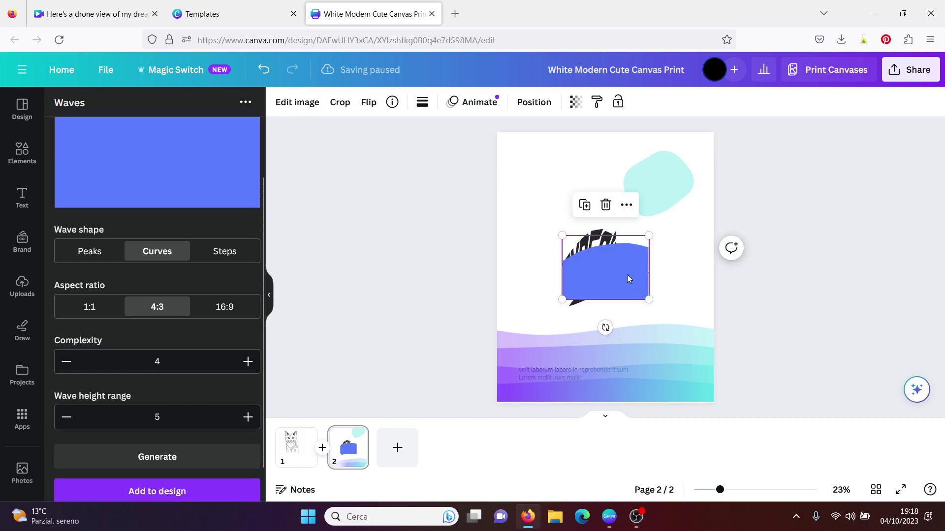
drag(627, 275, 559, 206)
key(Delete)
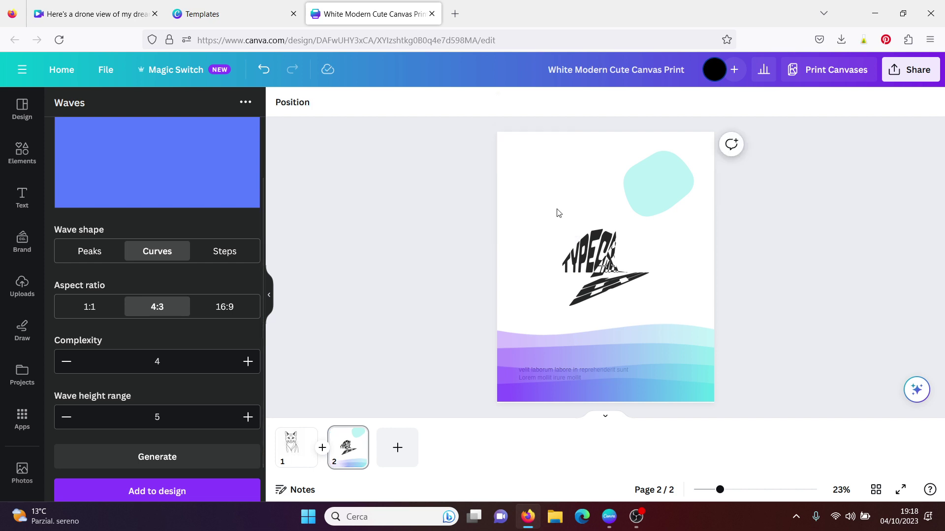
- Add a blank third page to the design and open the SpeedPaint app from the Other apps section
click(15, 428)
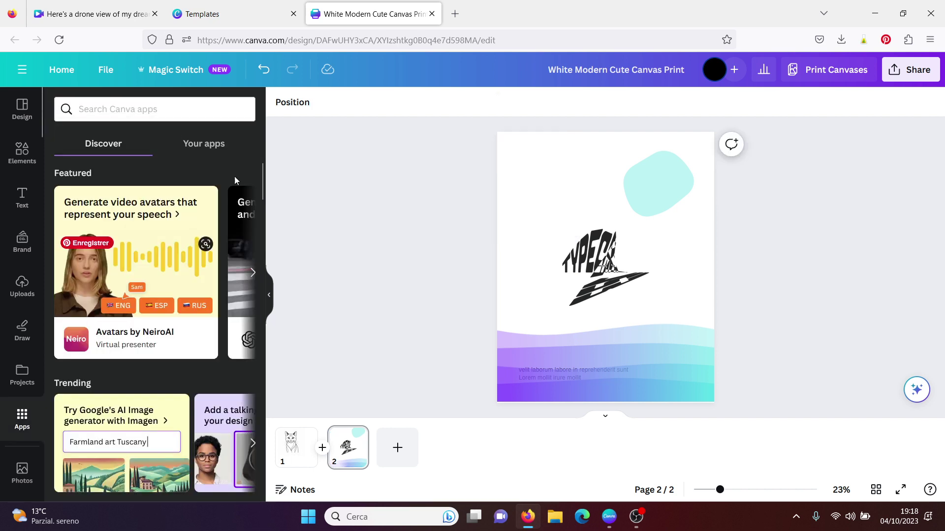
drag(265, 186, 265, 503)
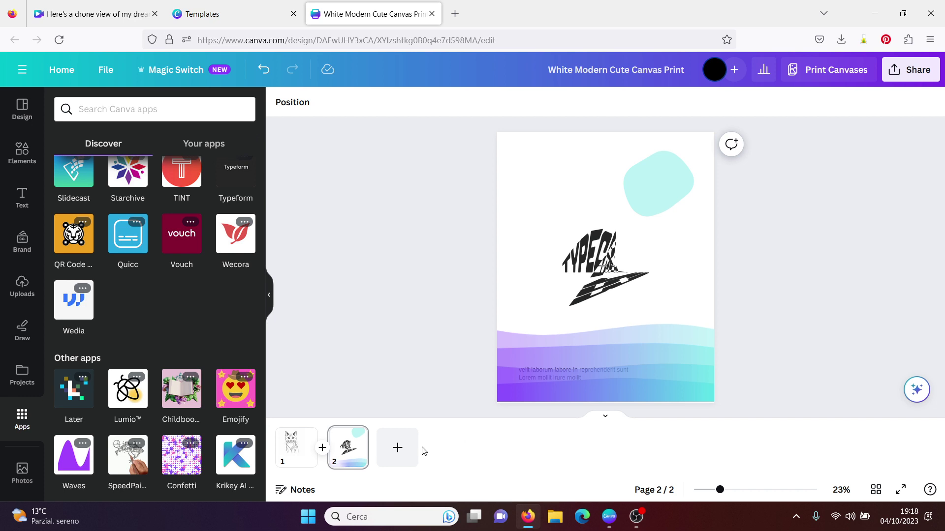
click(396, 447)
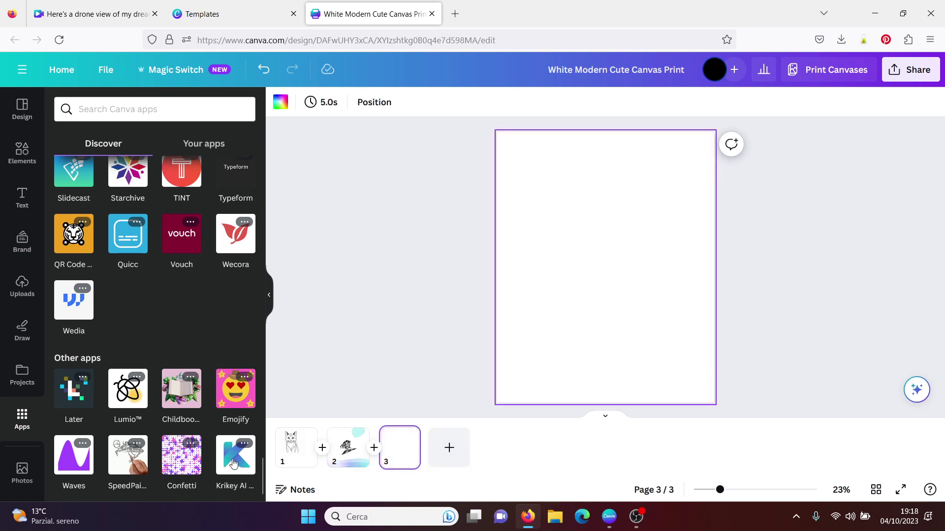
click(124, 460)
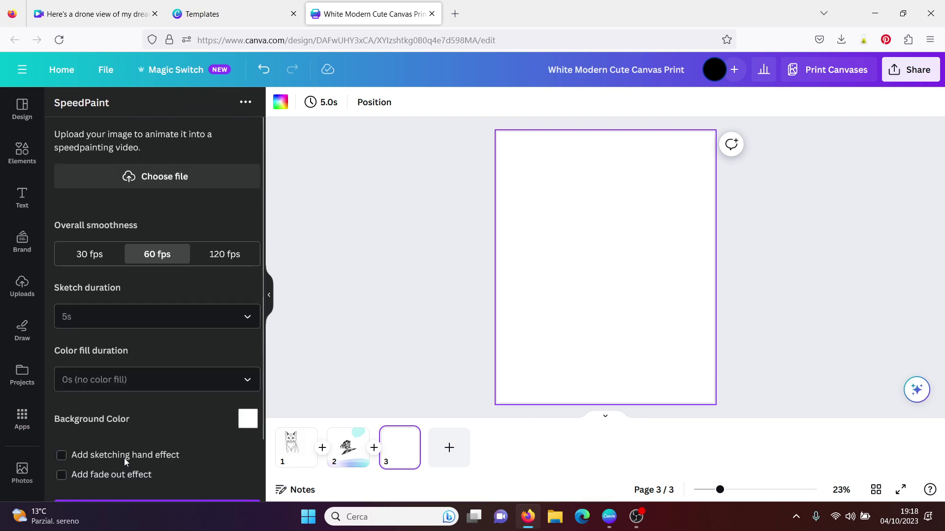
- Upload the ginger cat photo from the Download folder as SpeedPaint's source image
click(176, 178)
click(191, 199)
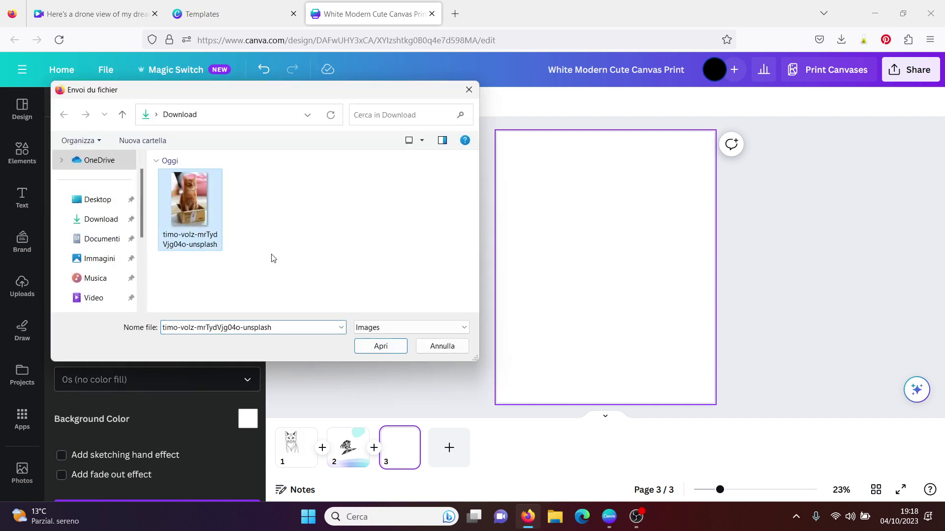
click(376, 346)
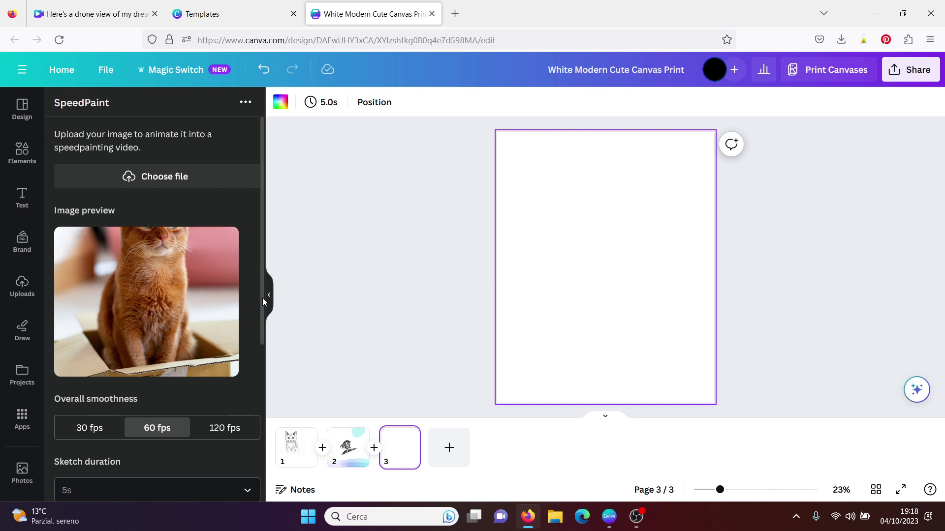
- Set SpeedPaint's sketch duration to 10s, enable the sketching hand effect, and animate the ginger cat image
drag(261, 297, 261, 345)
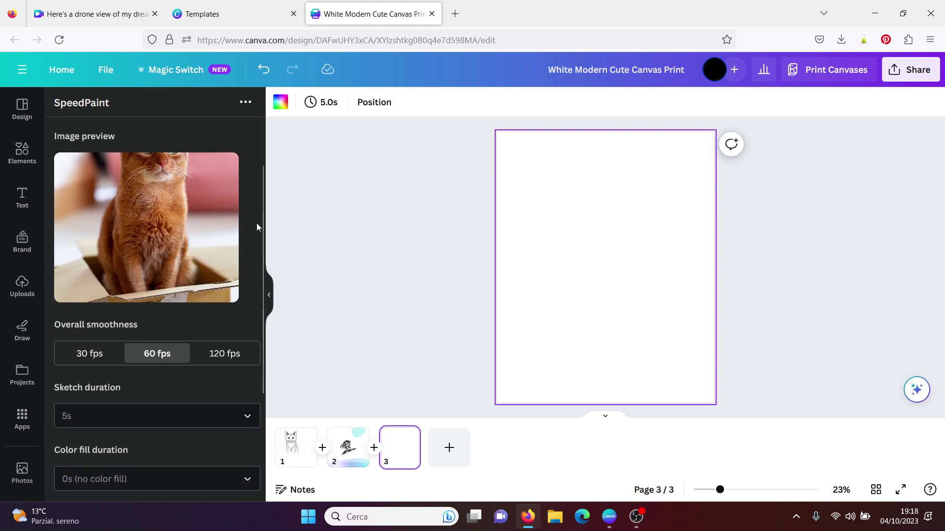
drag(263, 231, 266, 329)
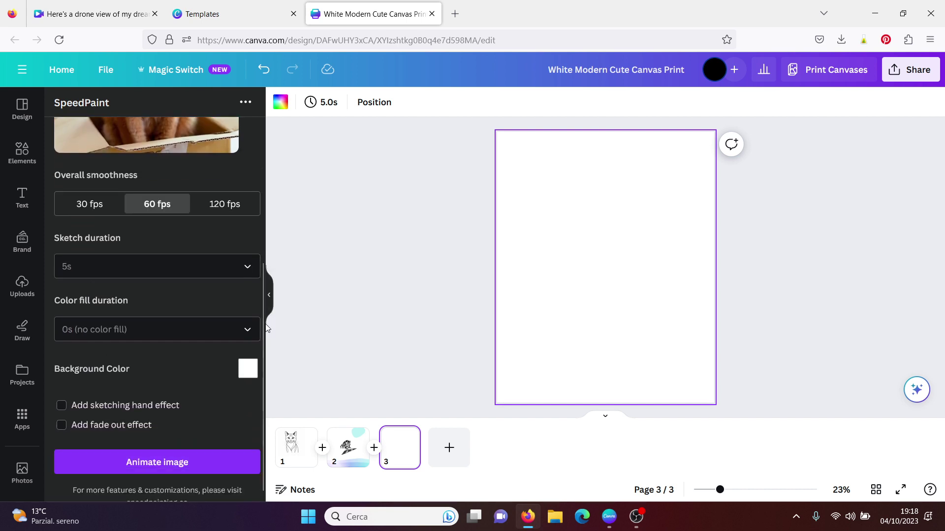
click(247, 271)
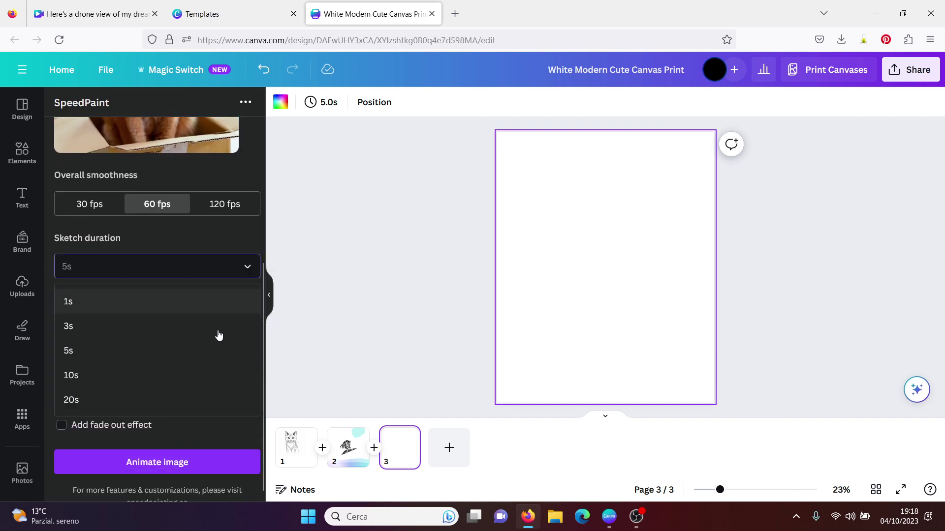
click(196, 373)
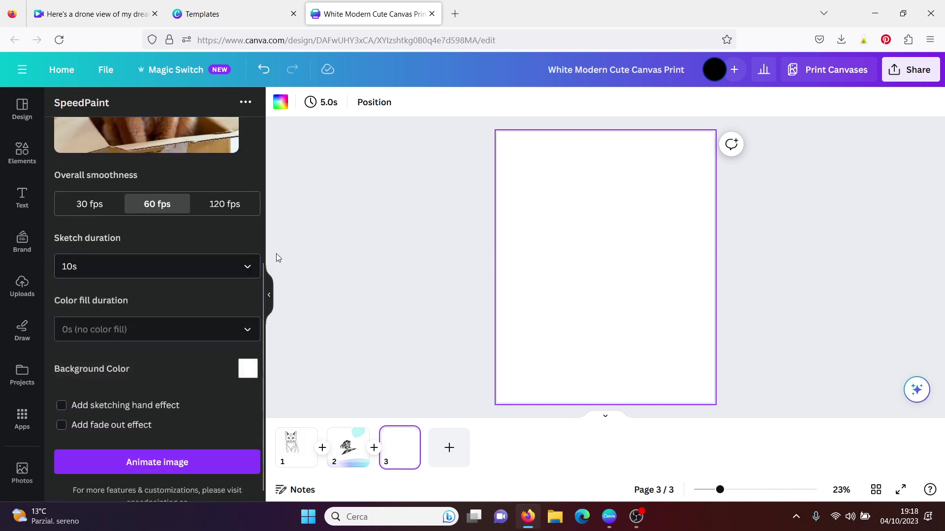
drag(264, 281, 263, 291)
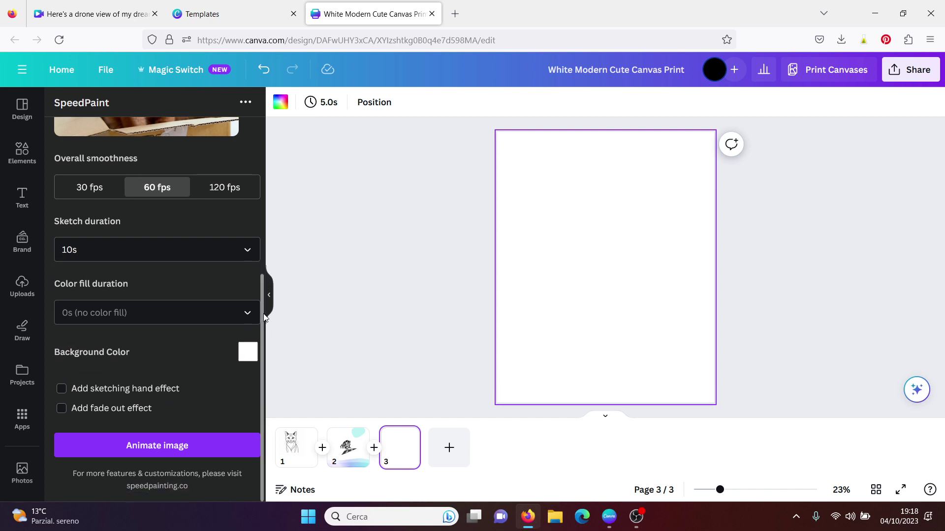
click(113, 385)
click(96, 392)
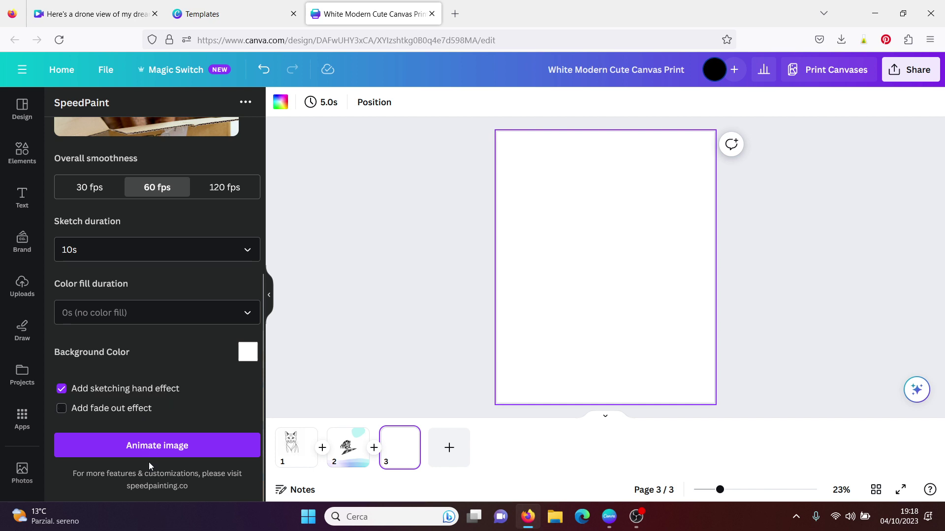
click(153, 446)
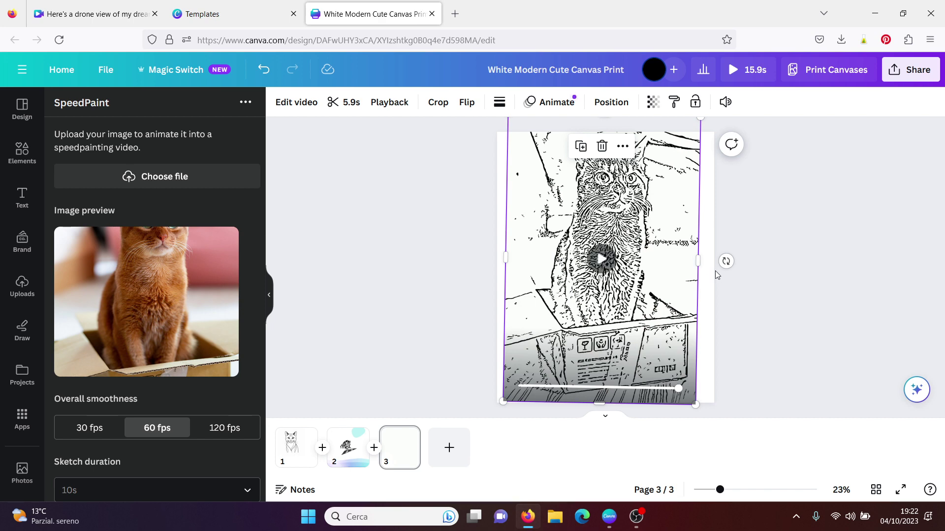
- Widen the cat sketch video on both sides to span page 3 and shift it slightly downward
drag(700, 262, 720, 262)
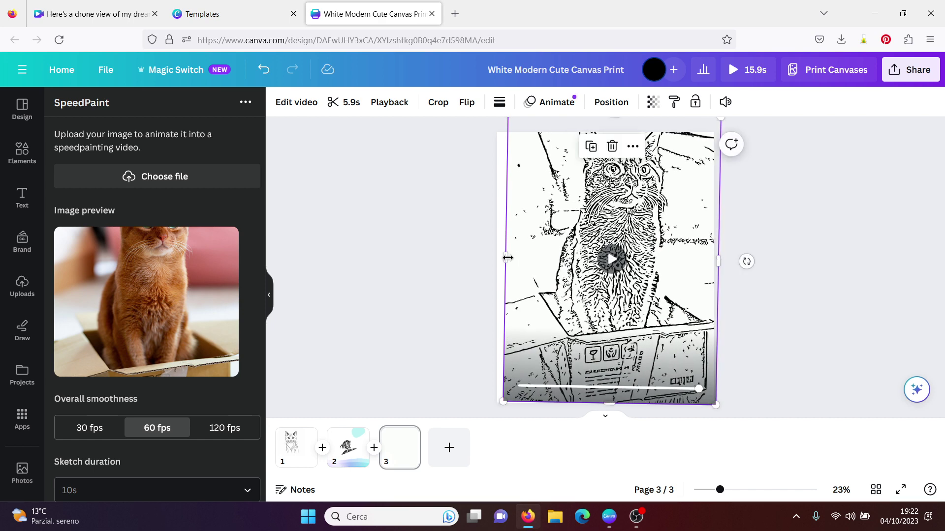
drag(506, 258, 489, 257)
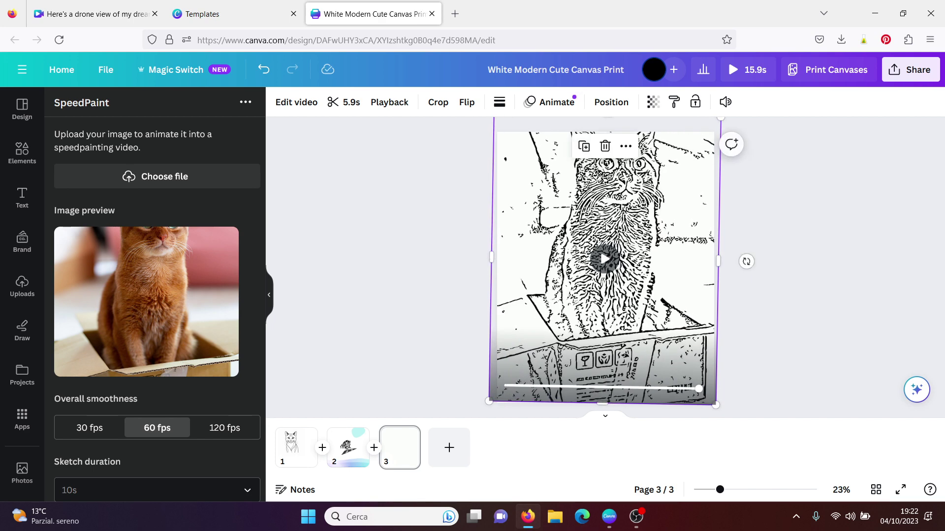
drag(605, 223, 604, 230)
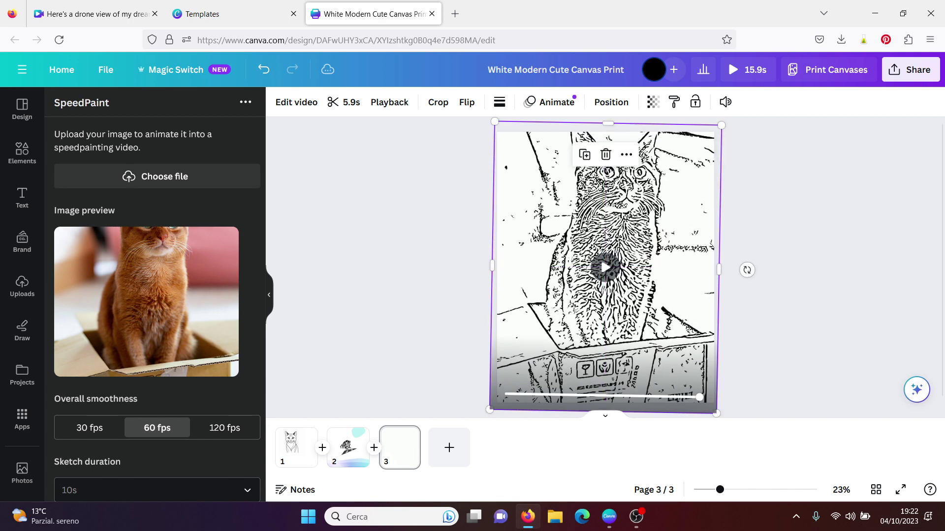
- Play the cat sketch video on page 3 and review the SpeedPaint settings used for it
click(605, 268)
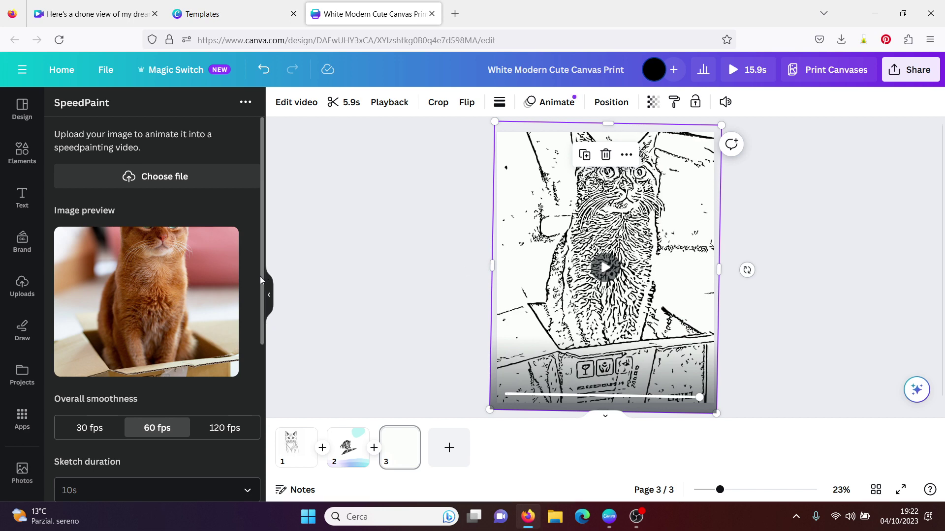
drag(261, 276, 258, 441)
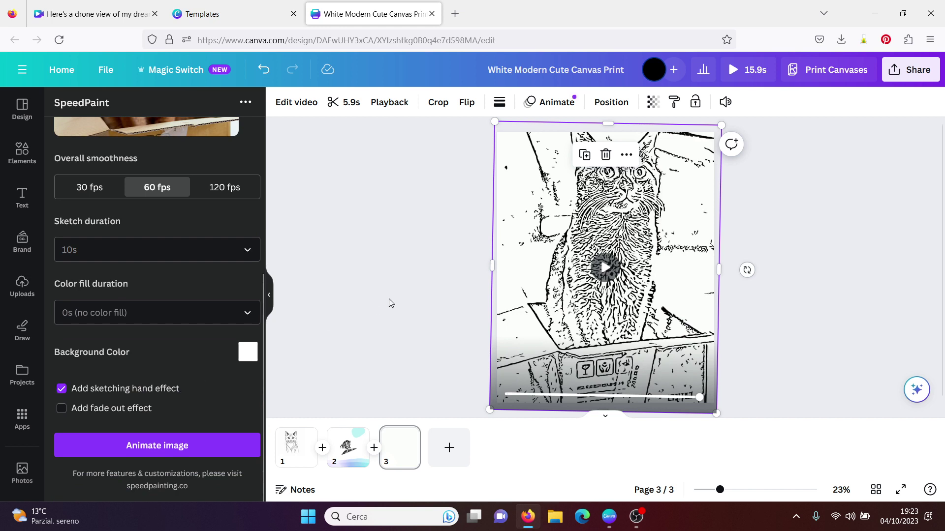
click(605, 267)
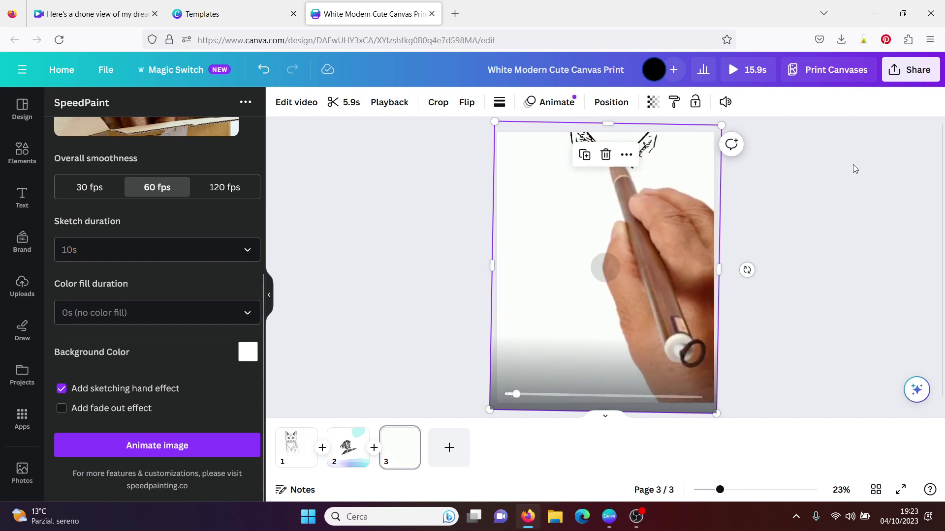
click(790, 203)
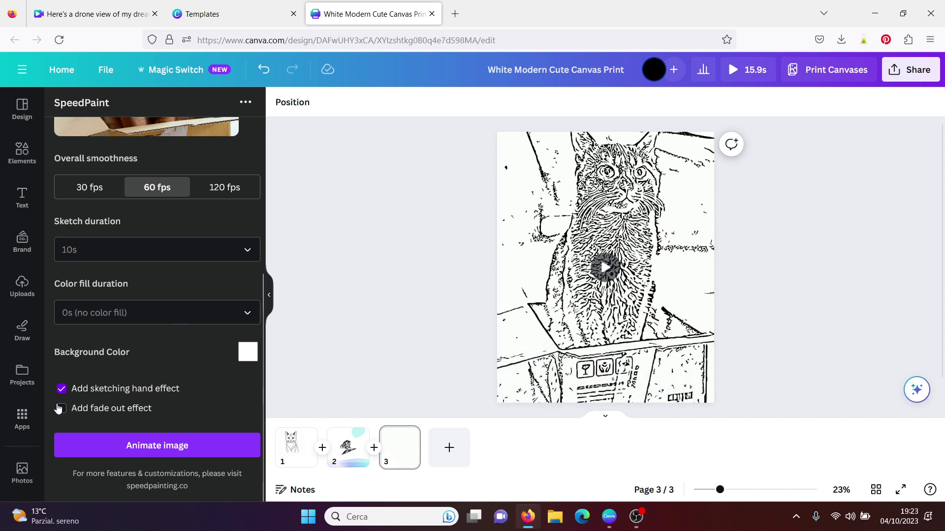
- Open the Confetti app from the Other apps section of the apps list
click(22, 421)
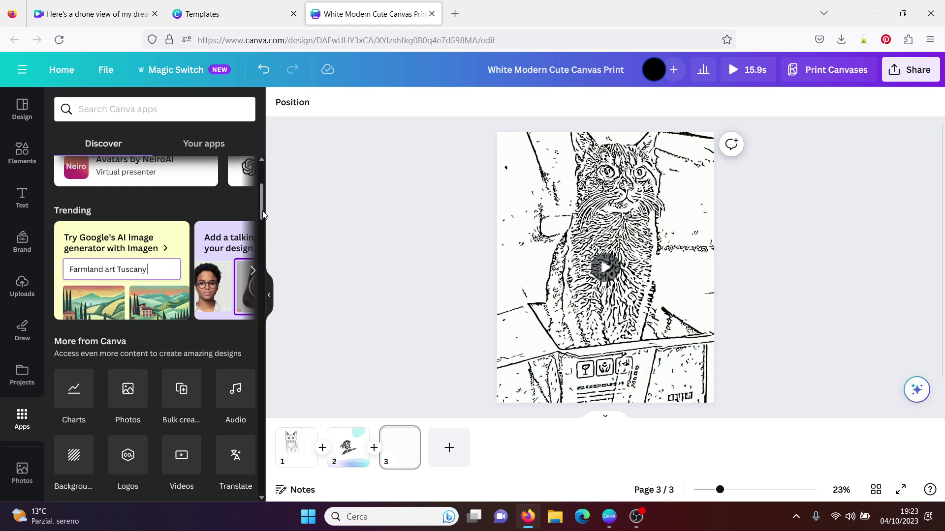
drag(263, 215, 260, 236)
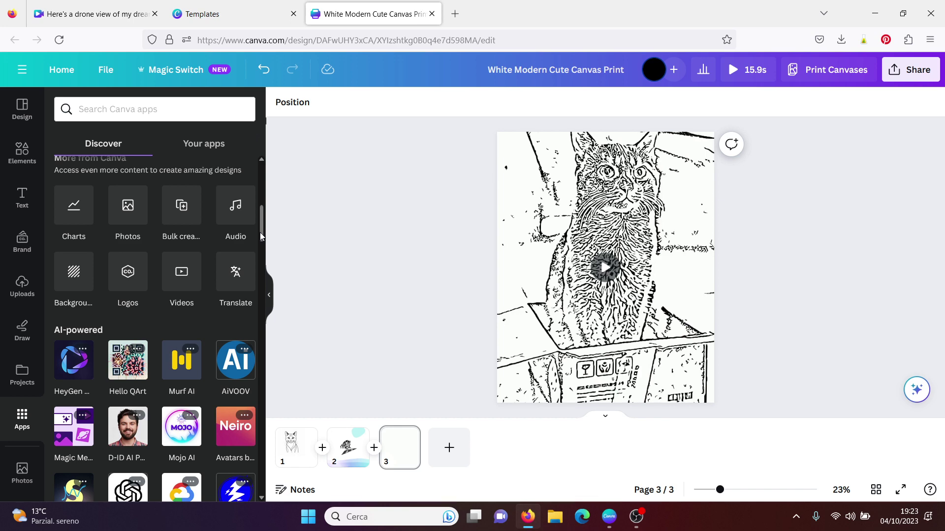
drag(260, 232, 270, 489)
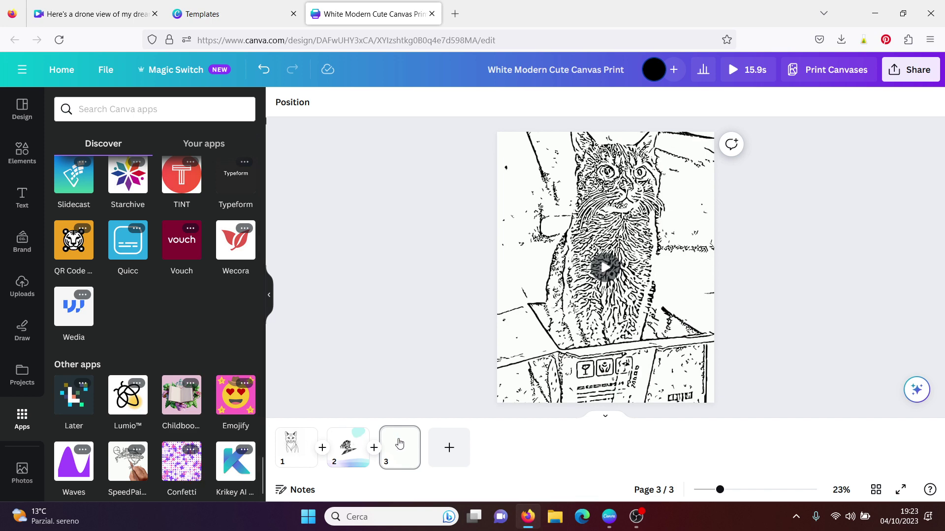
click(173, 466)
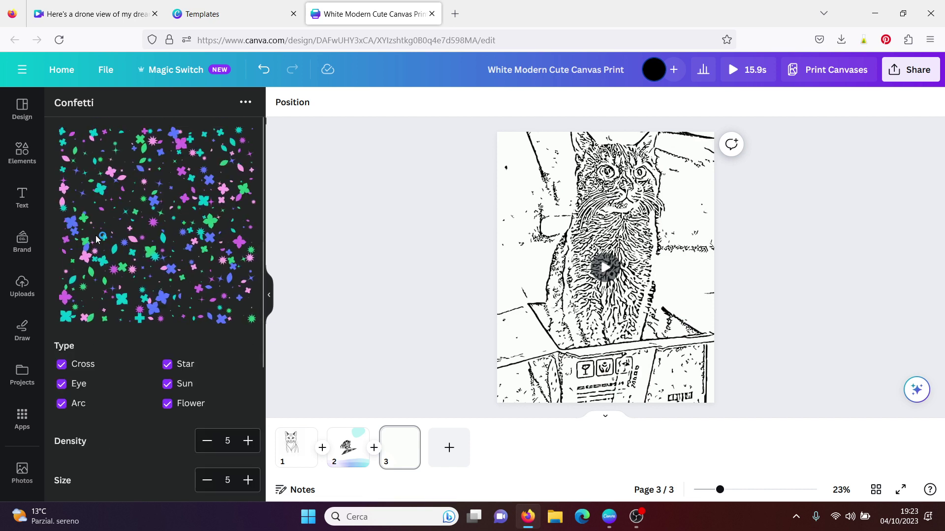
- Exclude the Cross and Sun shapes from the confetti and set its density to 4
click(62, 364)
click(168, 385)
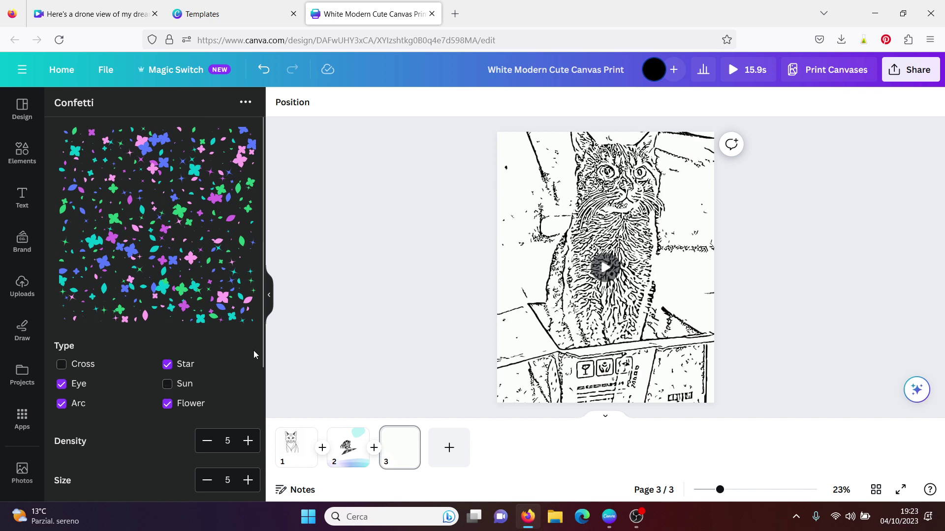
click(206, 441)
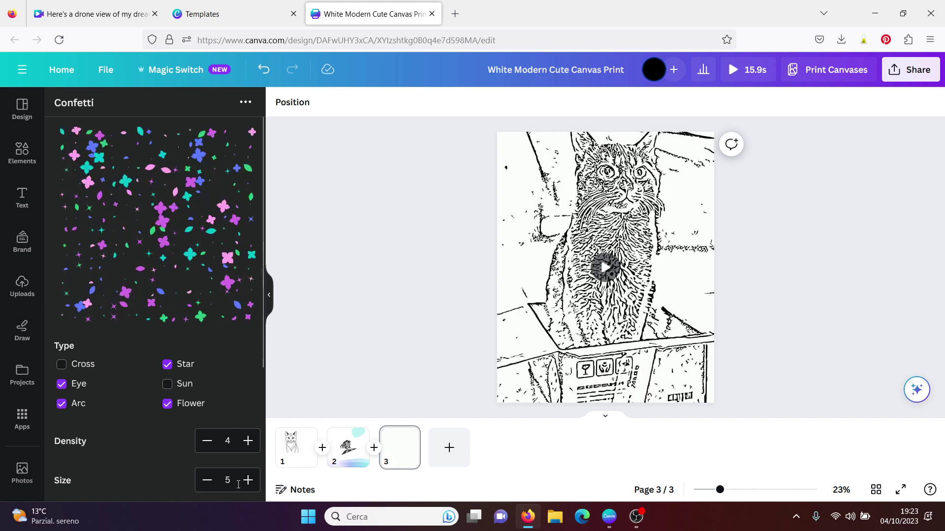
scroll(246, 343, down, 4)
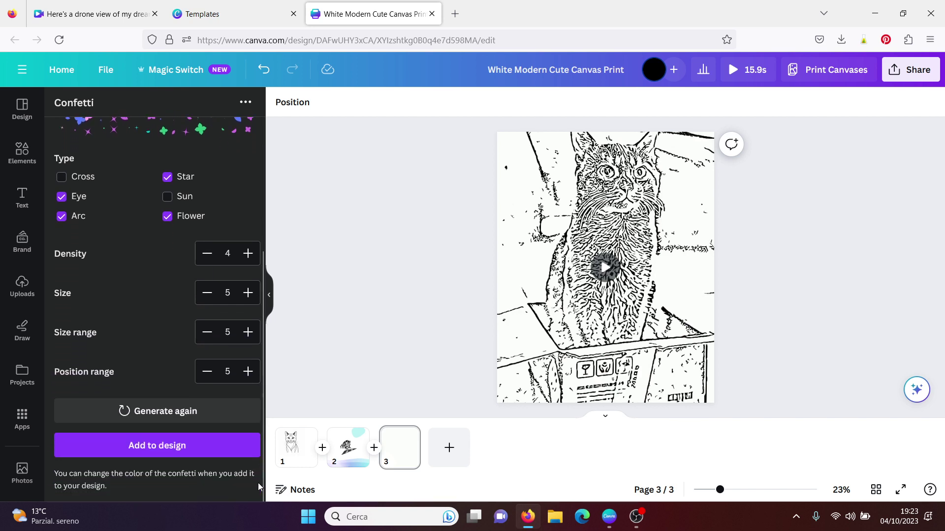
- Add the confetti to page 3, enlarge it to about the page width, and move it over the cat sketch
click(162, 447)
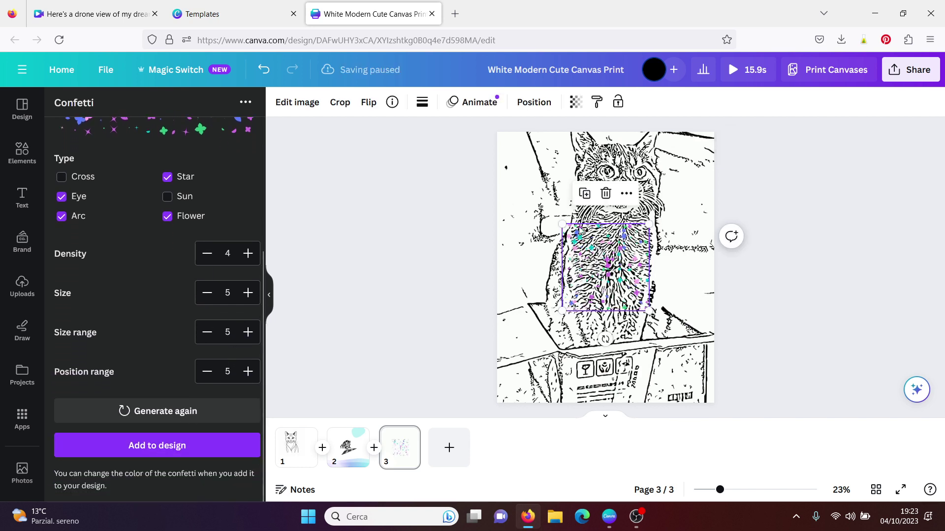
drag(562, 224, 389, 133)
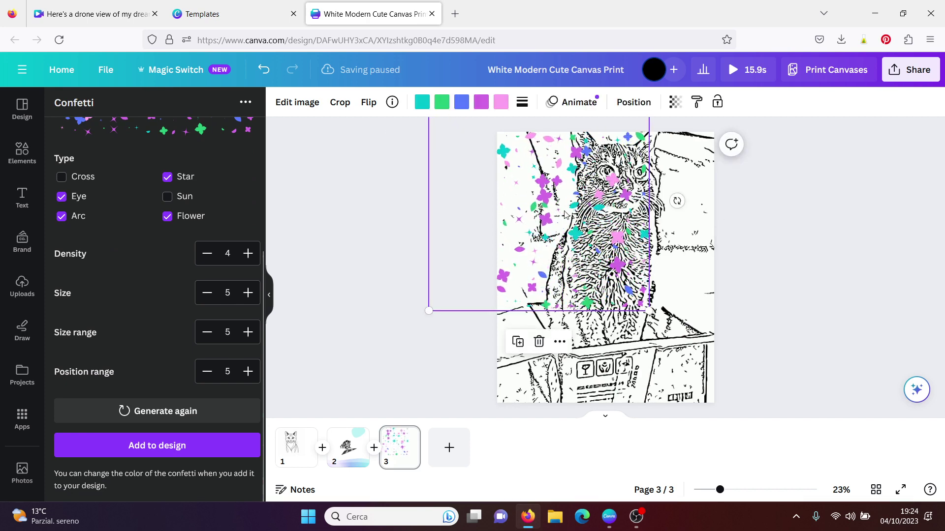
drag(588, 305, 642, 359)
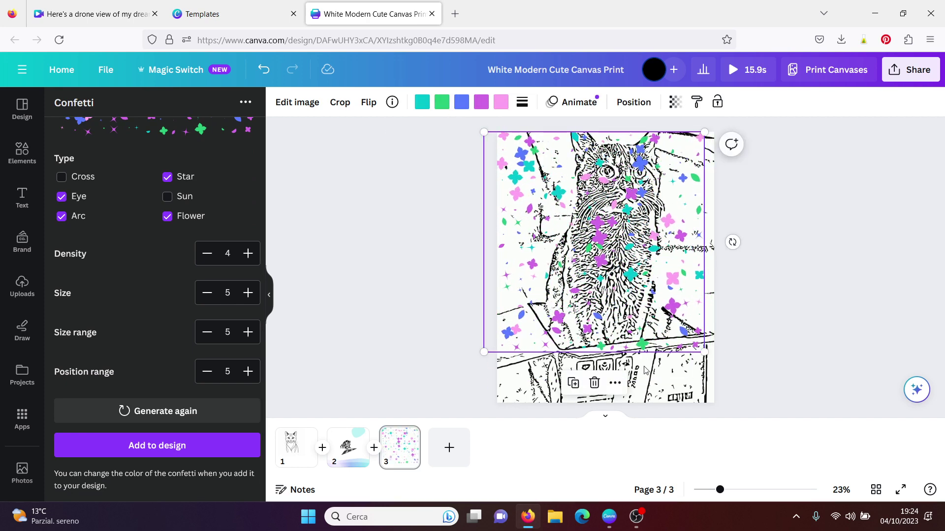
- Delete the cat sketch video from page 3 and move the confetti down to the page's lower edge
click(645, 369)
key(Delete)
drag(592, 237, 605, 288)
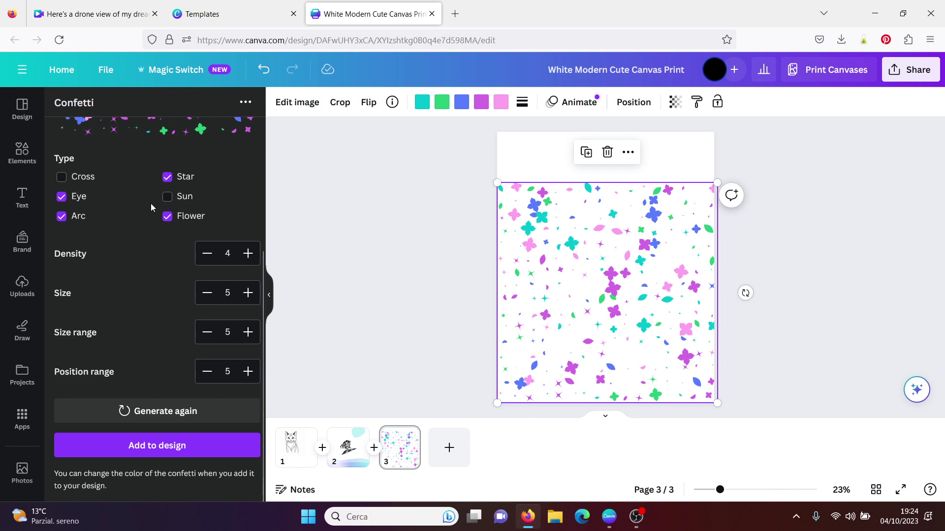
- Open the Krikey AI Animate app from the Other apps section and choose the second avatar in the first row
click(20, 430)
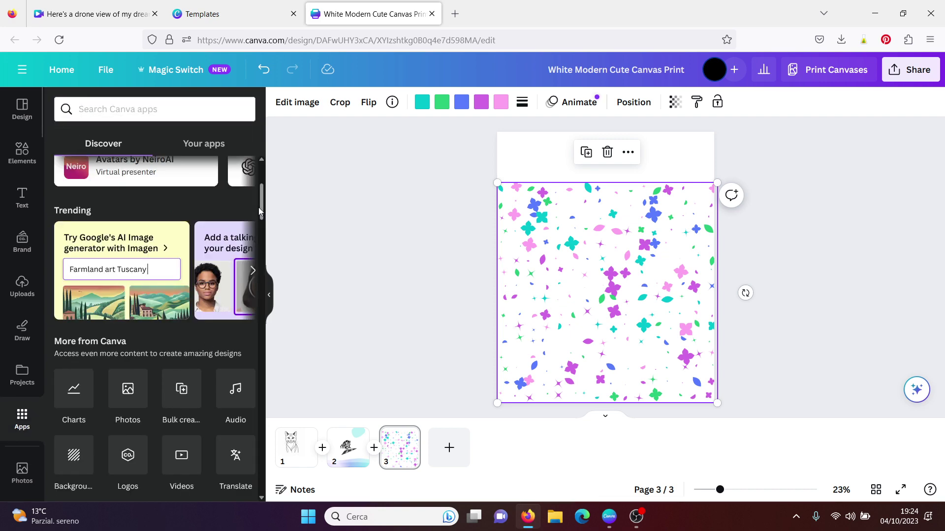
drag(261, 207, 255, 480)
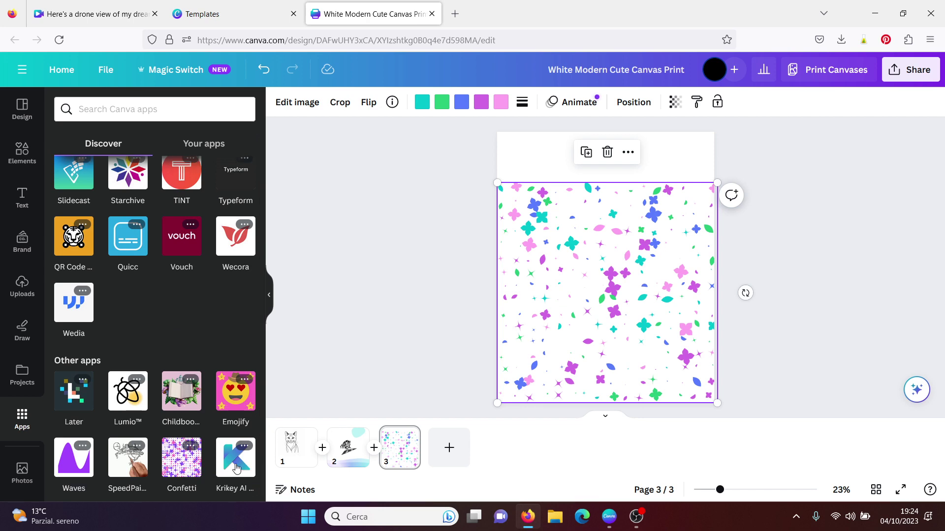
click(235, 468)
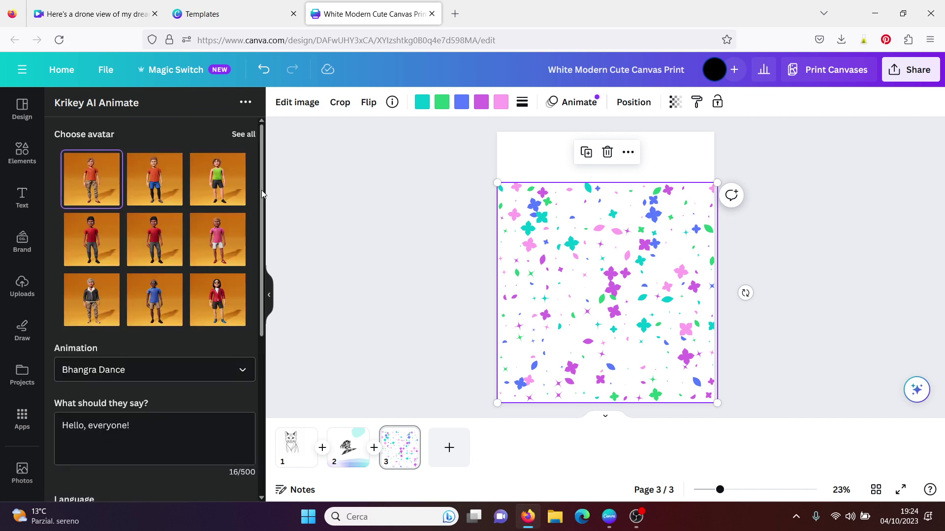
click(154, 179)
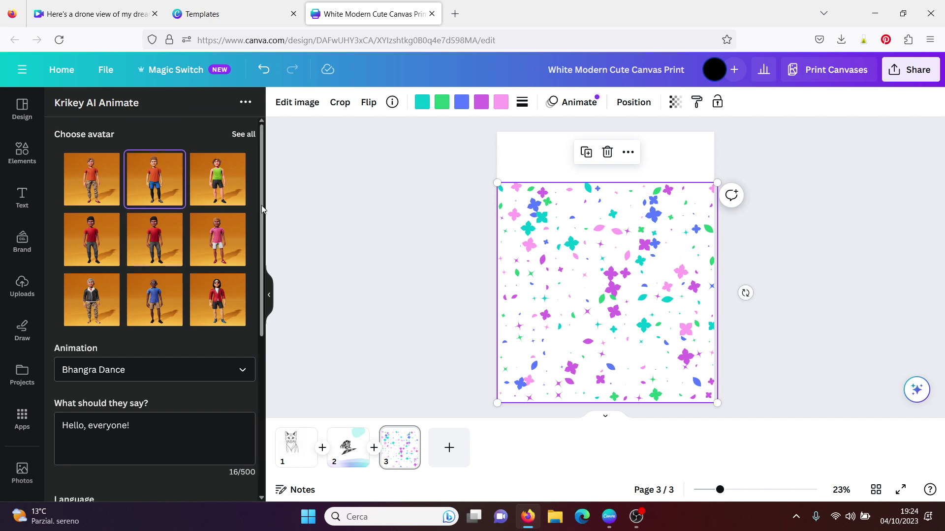
- Examine Krikey AI Animate's animation choices and its speech, language, accent and voice options
drag(261, 205, 259, 232)
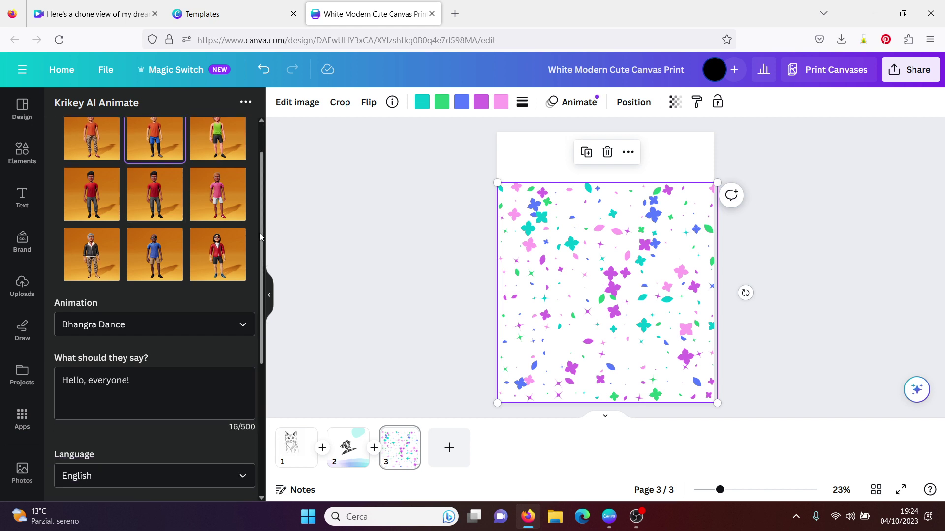
click(242, 330)
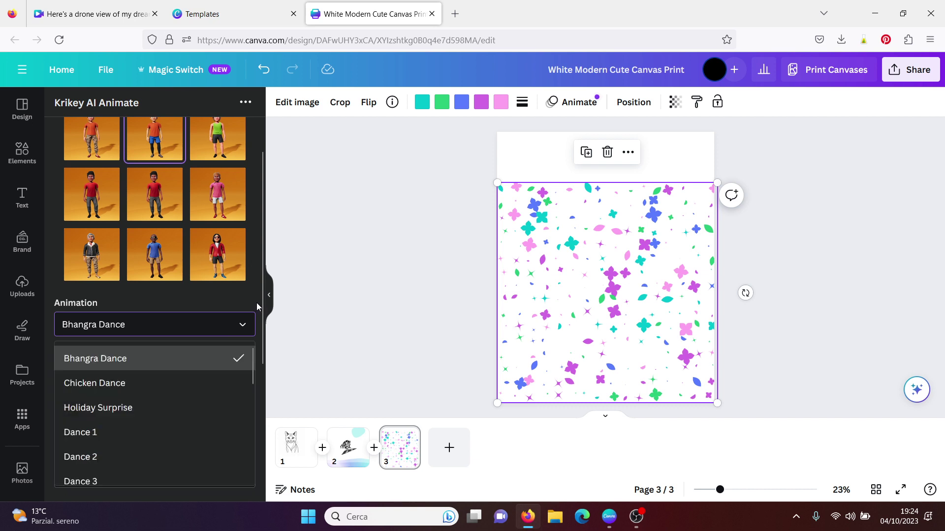
click(239, 292)
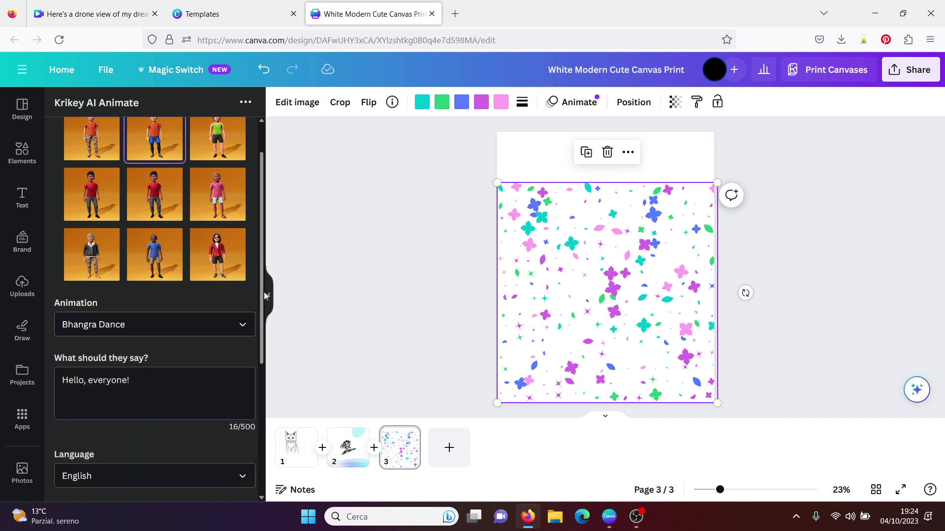
drag(258, 293, 241, 427)
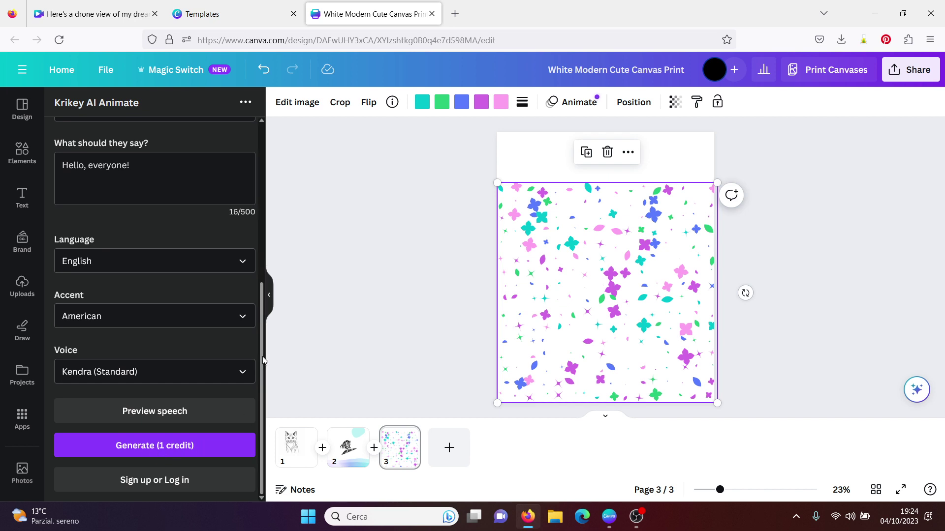
drag(261, 364, 281, 175)
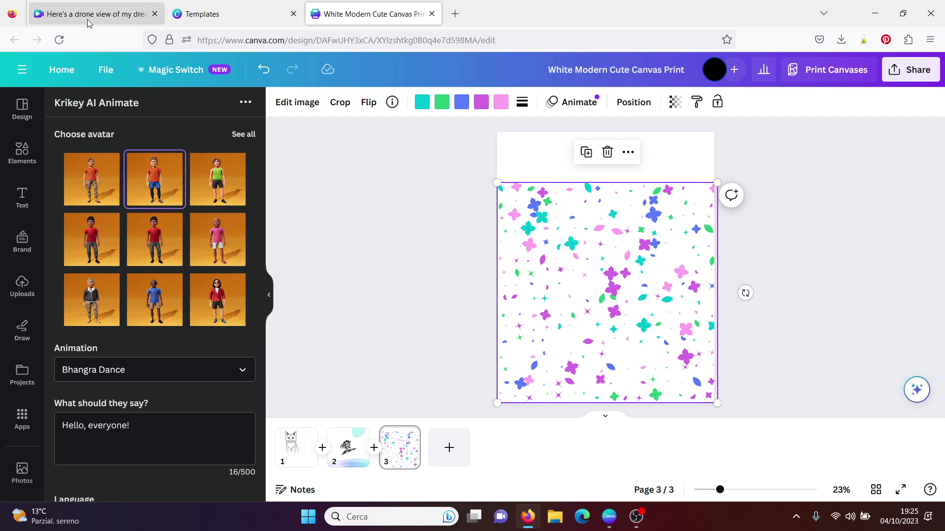
- Switch to the Templates browser tab, open the account settings, and view the available interface languages
click(219, 5)
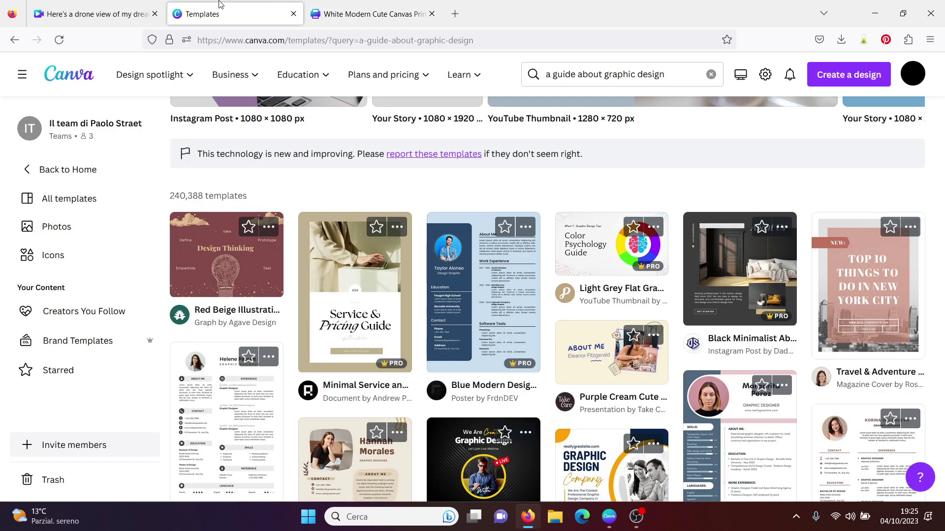
drag(942, 126, 942, 82)
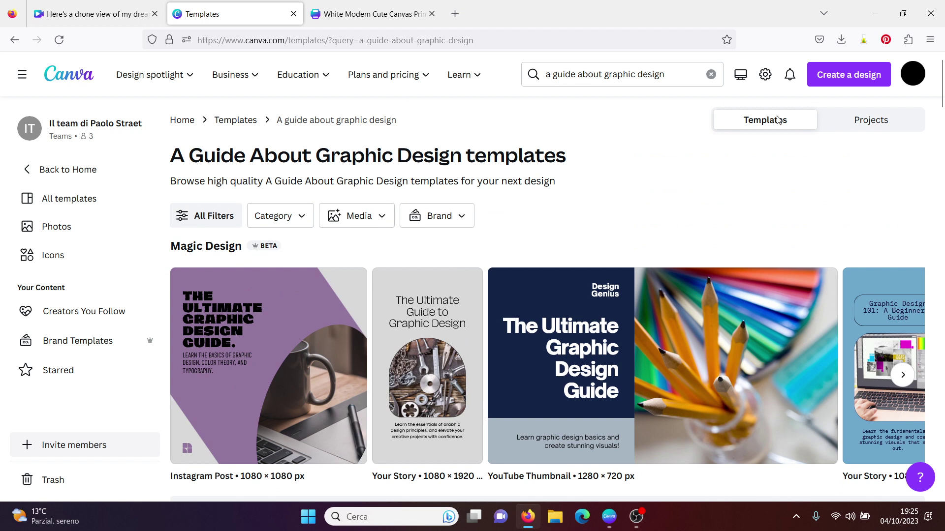
click(766, 75)
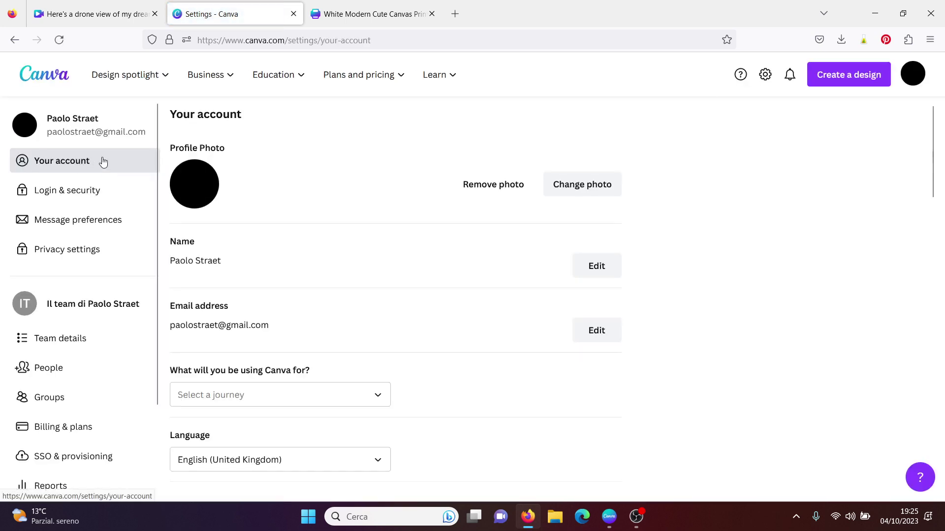
click(379, 461)
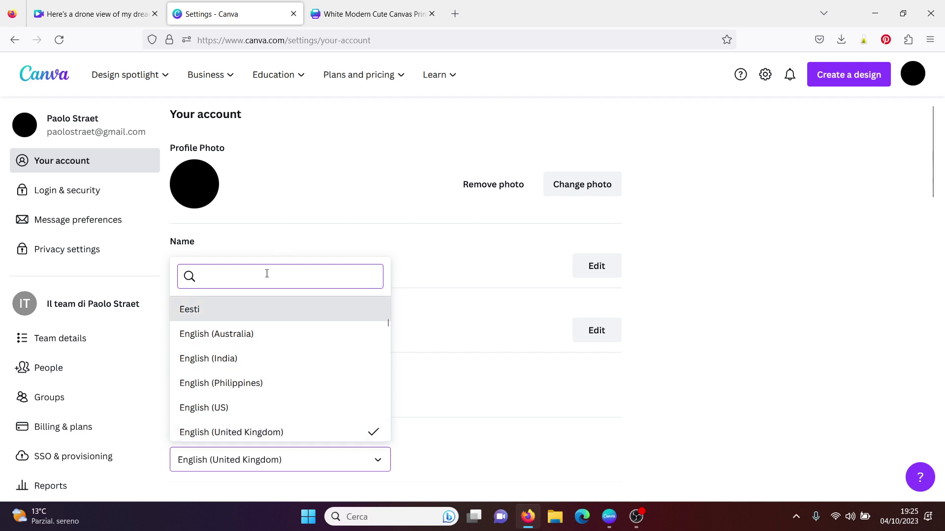
click(655, 361)
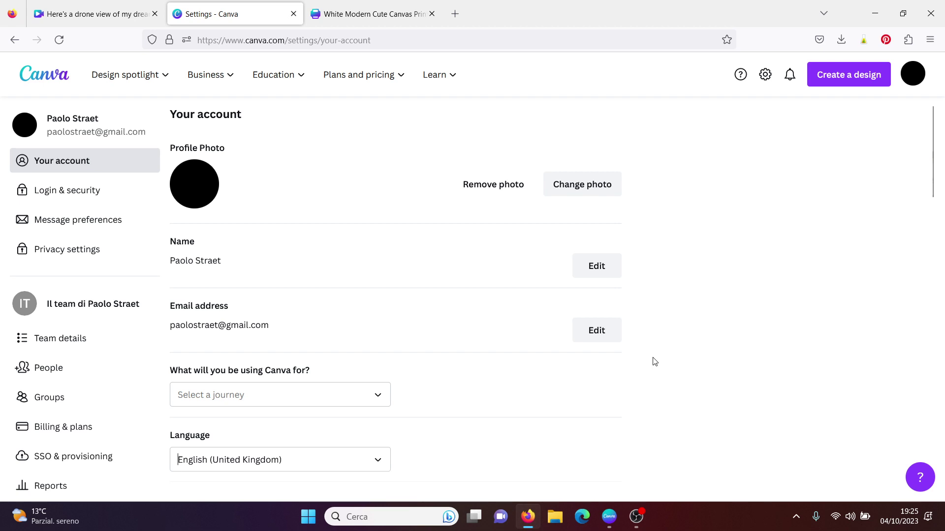